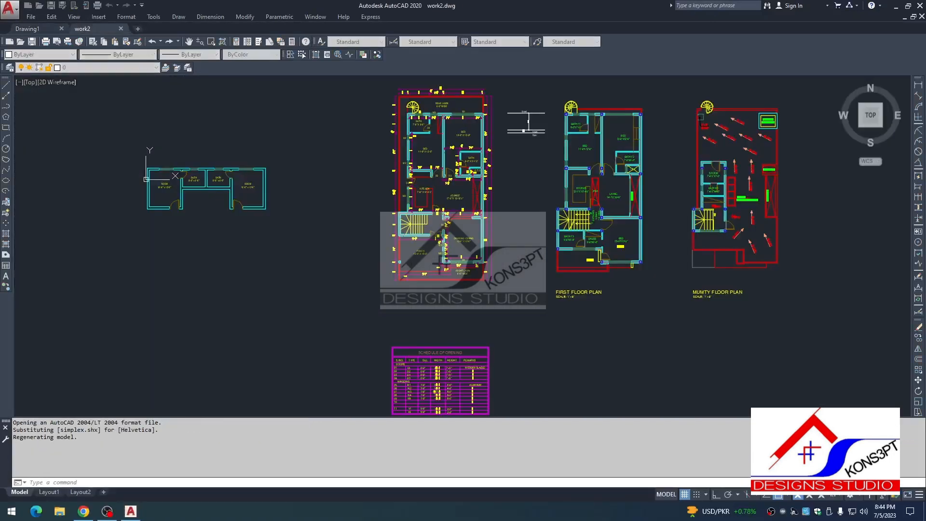
Examine the floor plans and the schedule of openings in the work2 drawing.
scroll(554, 283, down, 2)
scroll(529, 263, down, 5)
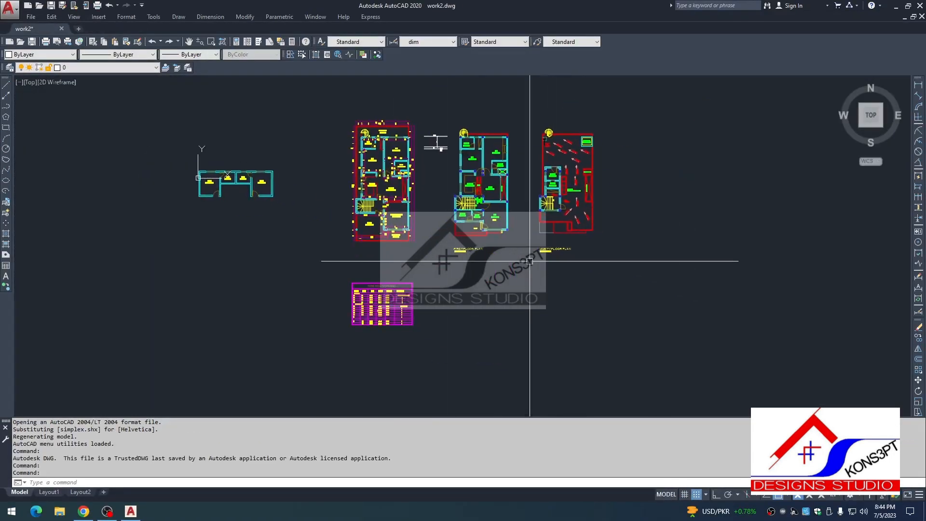
scroll(408, 230, up, 4)
middle_drag(474, 248, 383, 330)
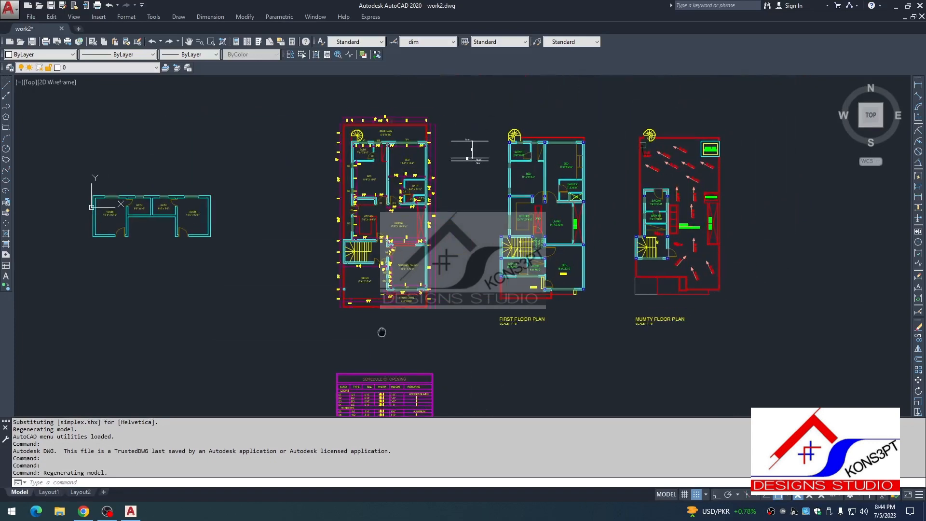
scroll(447, 268, down, 2)
middle_drag(457, 276, 452, 256)
scroll(498, 284, up, 4)
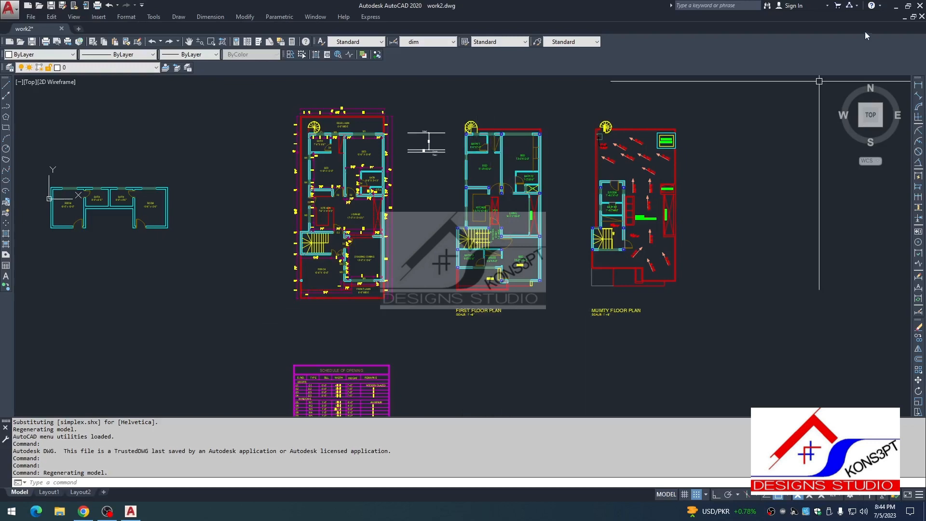
Open the VIEW image from the desktop to examine the house's front facade, close it and return to AutoCAD.
click(895, 6)
double_click(897, 241)
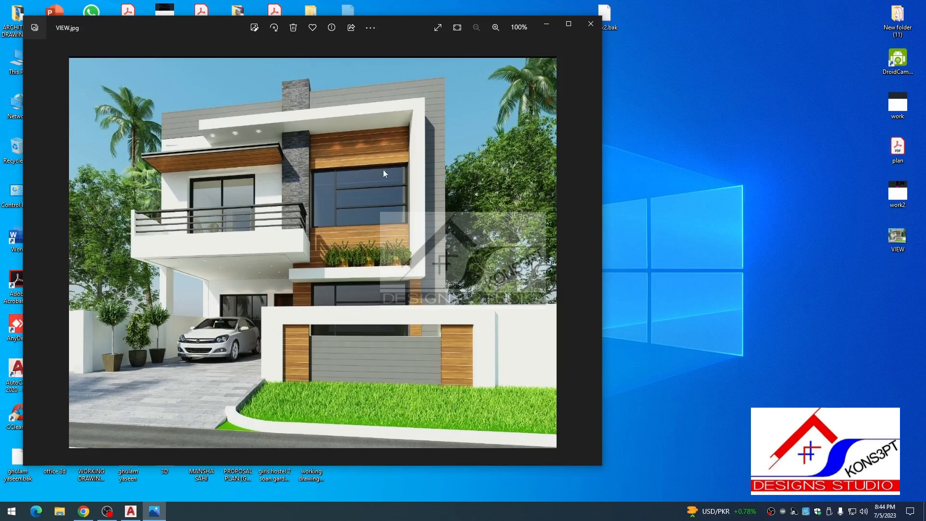
click(588, 30)
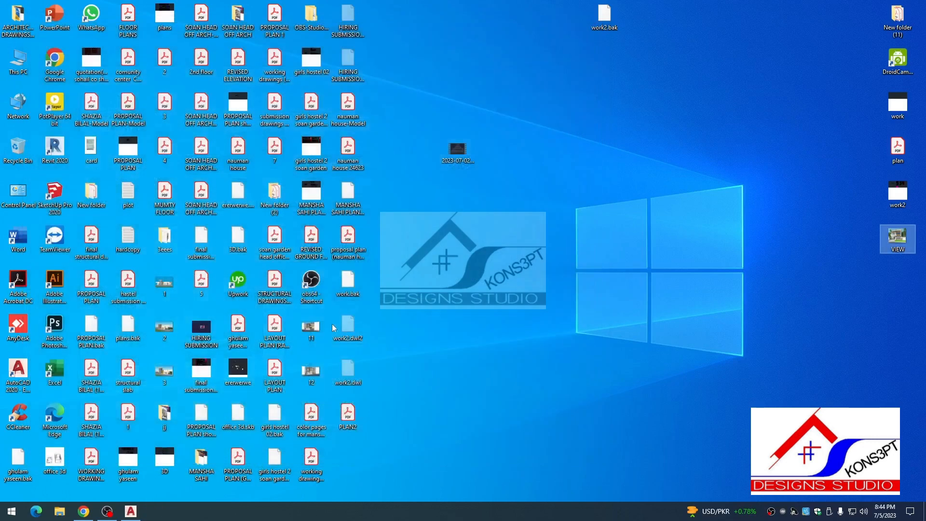
double_click(150, 472)
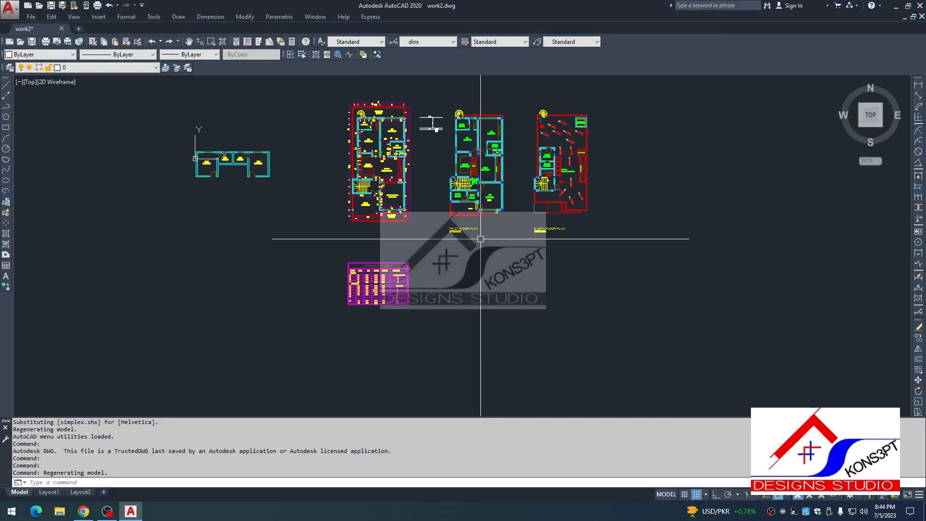
Attach the VIEW image from the desktop through External References and place it below the mumty floor plan.
text(xr)
key(Return)
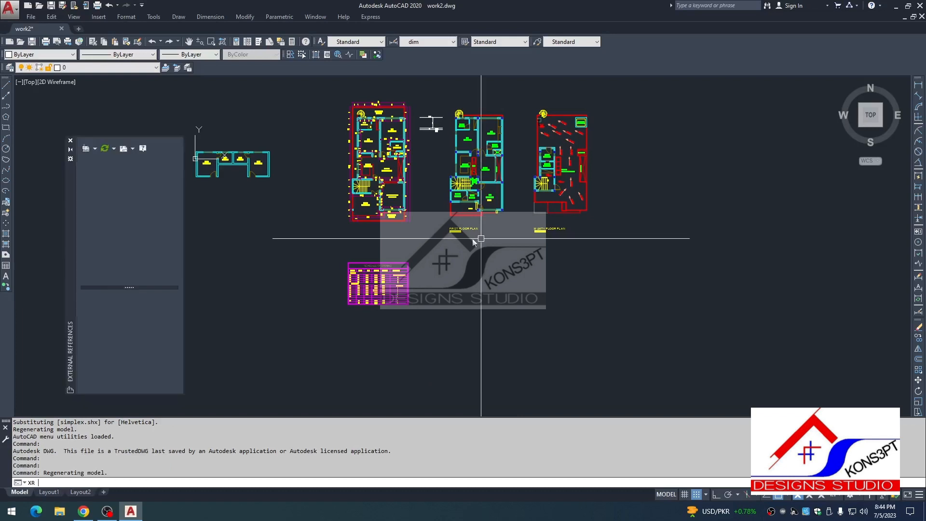
click(95, 149)
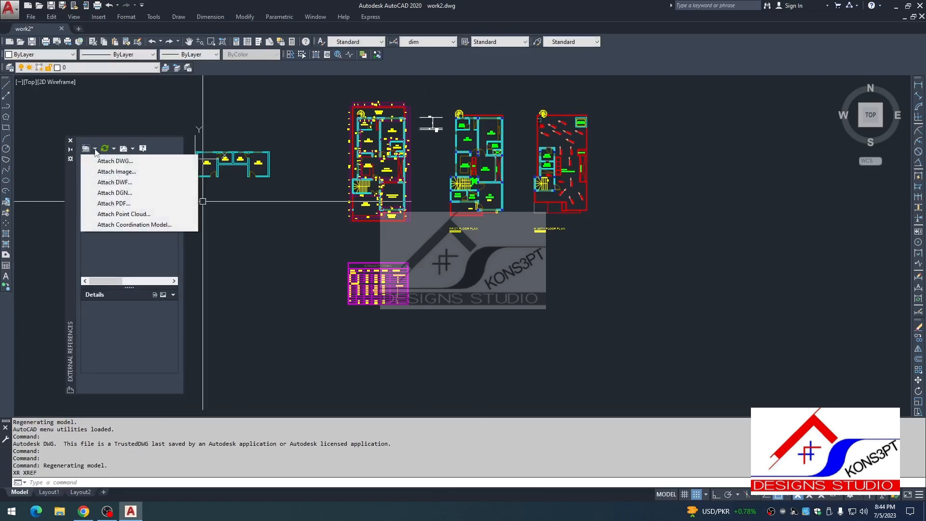
click(110, 174)
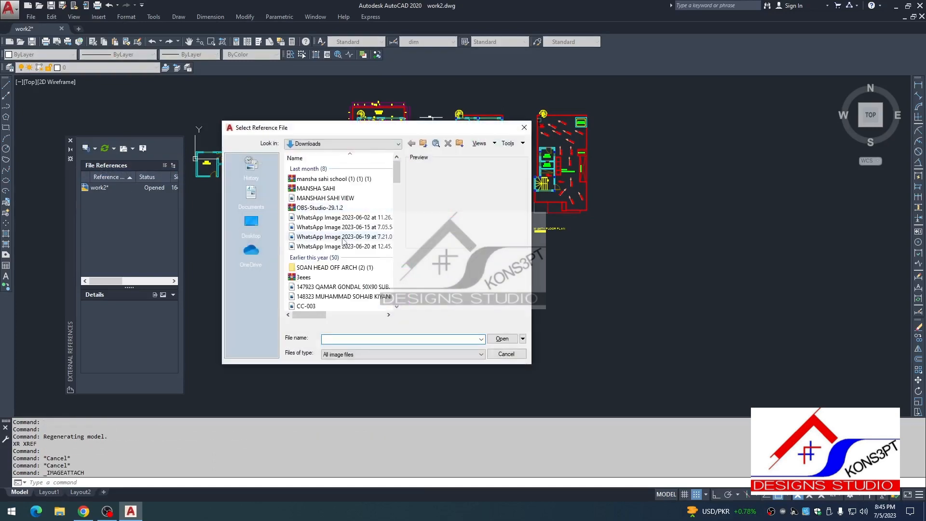
click(252, 225)
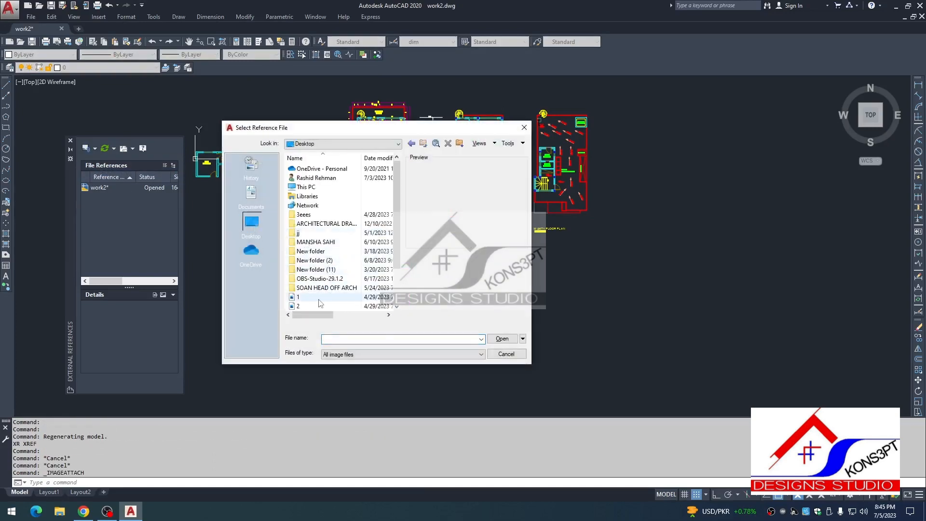
scroll(316, 303, down, 2)
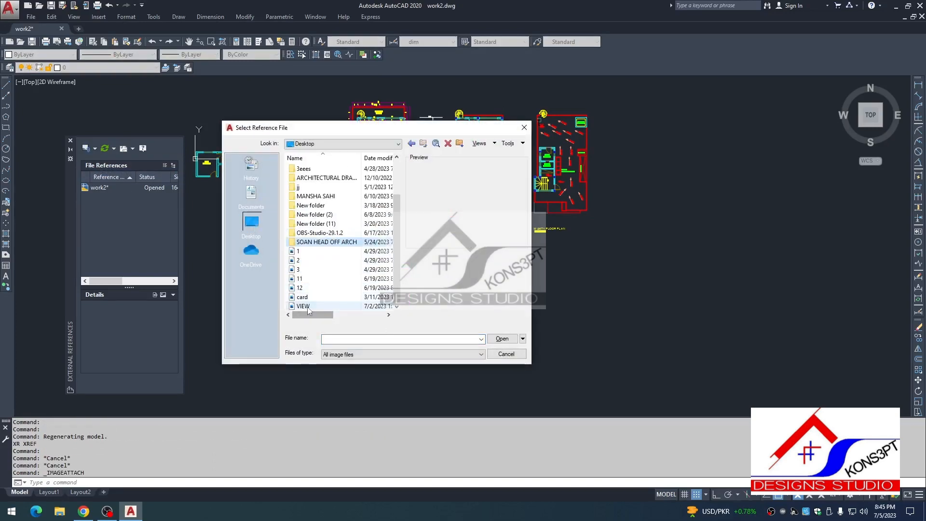
double_click(309, 310)
click(472, 329)
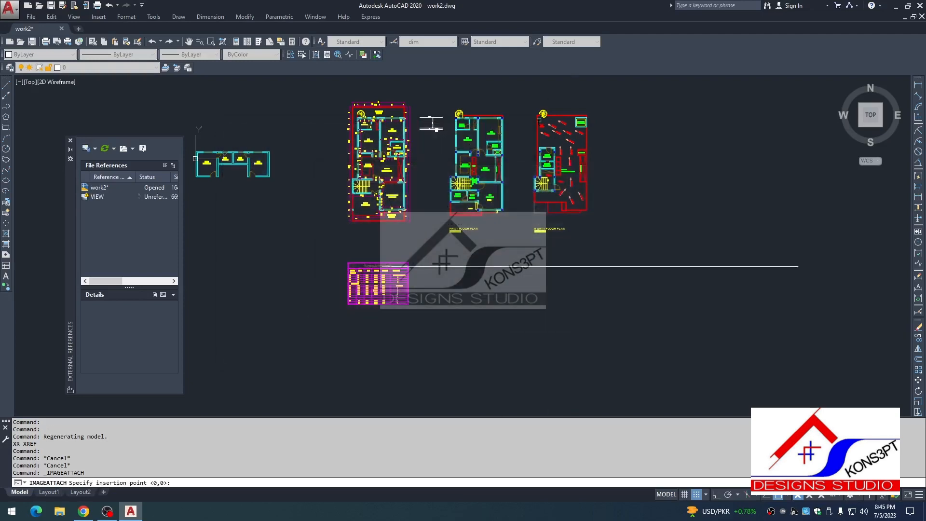
click(589, 321)
click(682, 275)
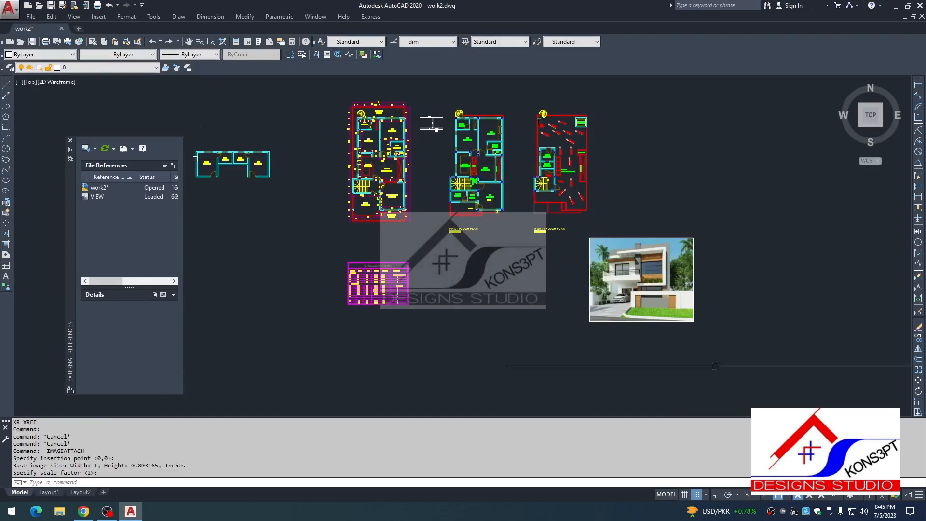
click(71, 140)
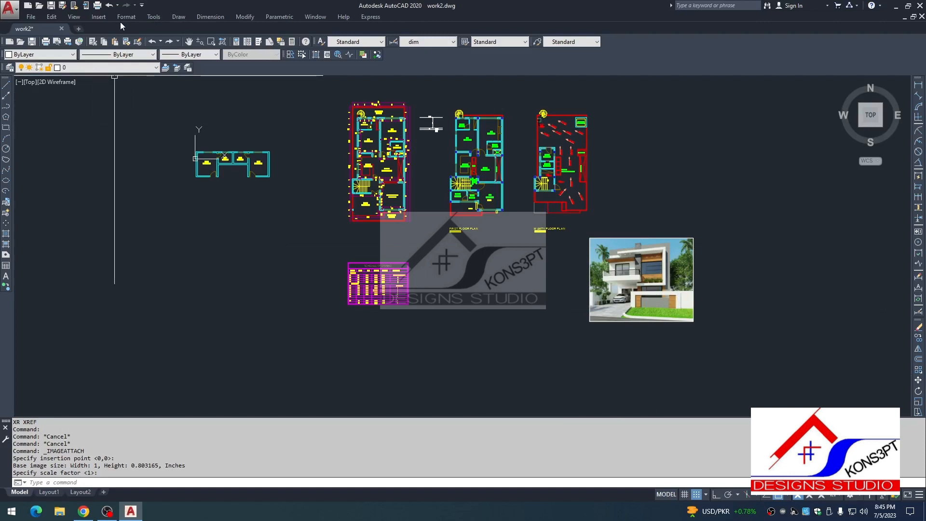
Insert the VIEW image as a raster image reference, placing and scaling it beside the image already attached.
click(98, 17)
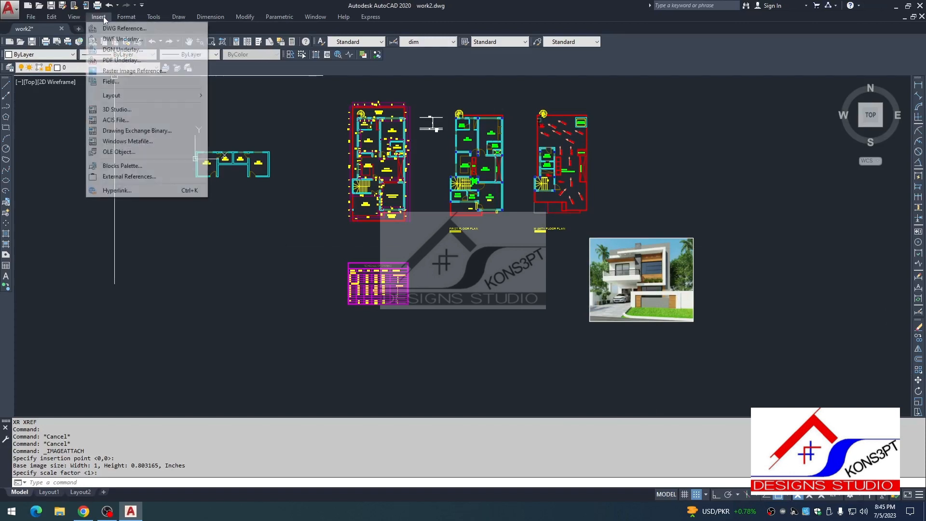
click(116, 71)
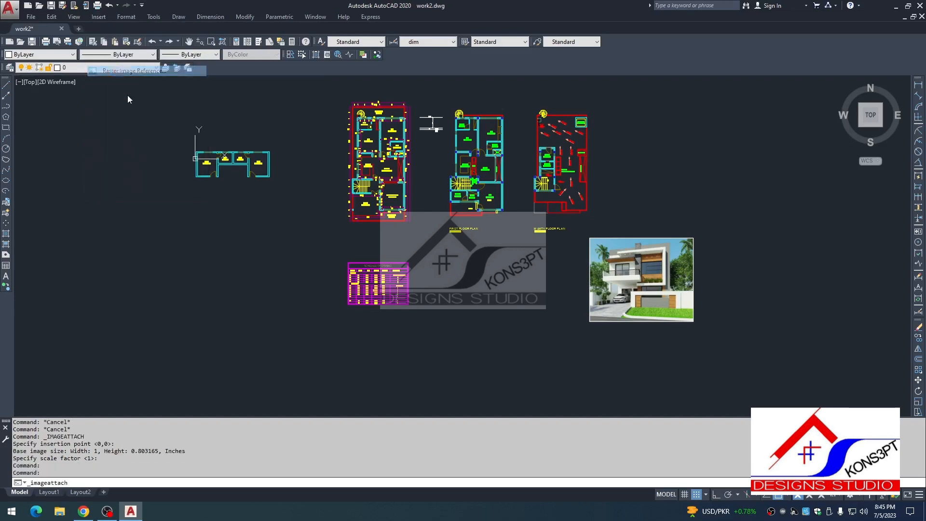
scroll(359, 273, down, 2)
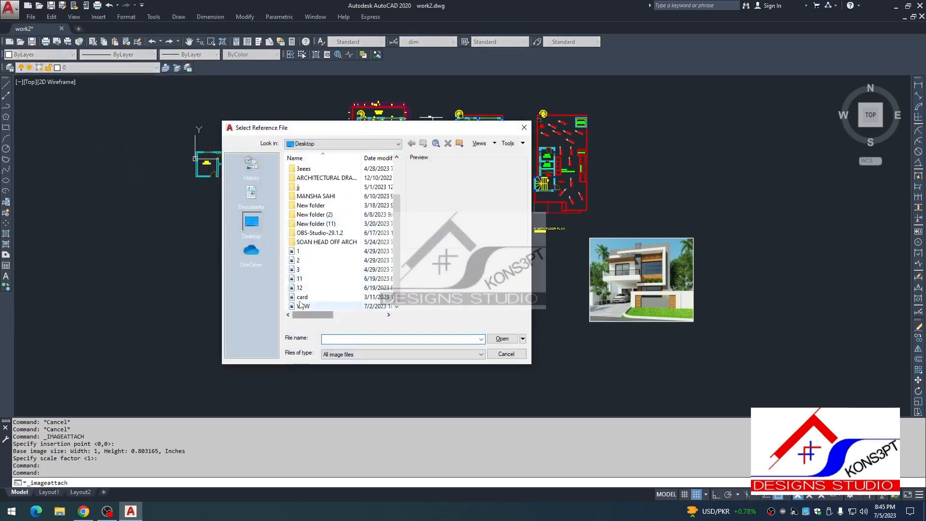
click(305, 298)
double_click(305, 306)
click(471, 325)
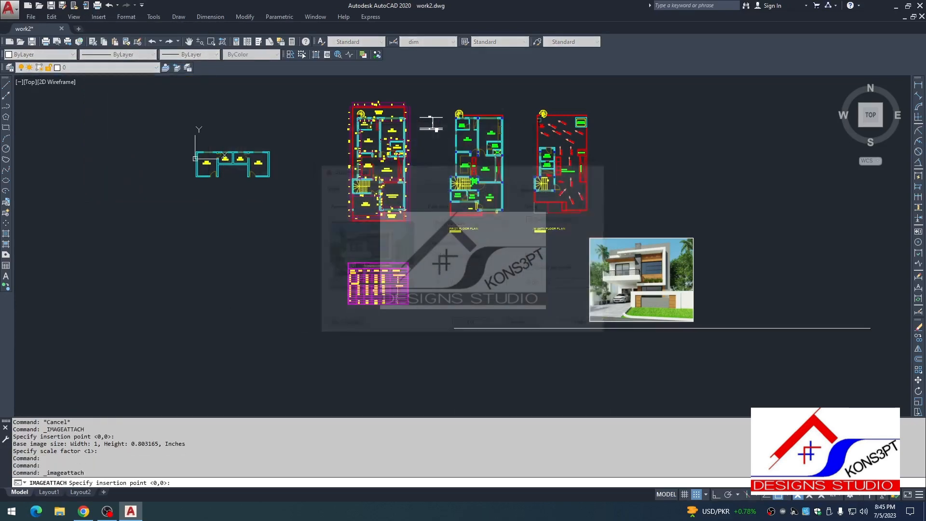
click(708, 328)
click(814, 305)
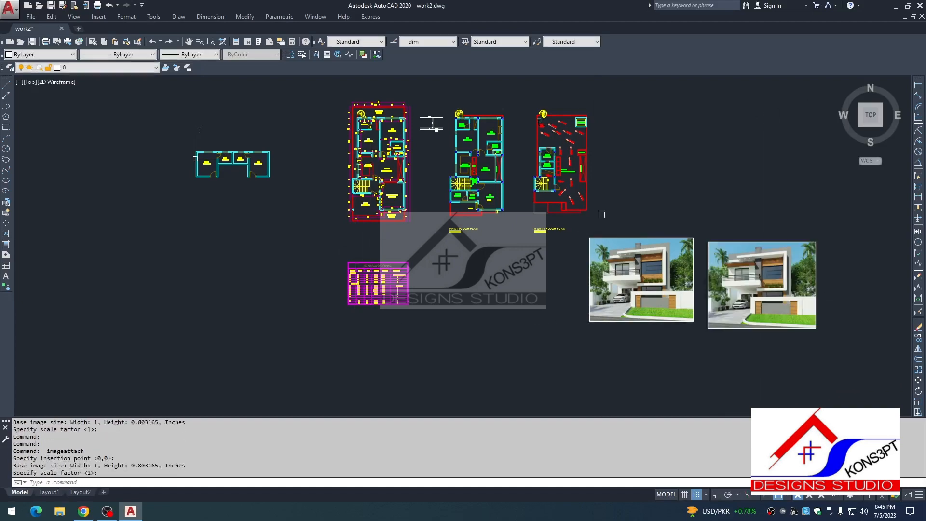
Copy the VIEW image file from the desktop and paste it unrotated beside the schedule of openings, with Ortho on.
click(898, 9)
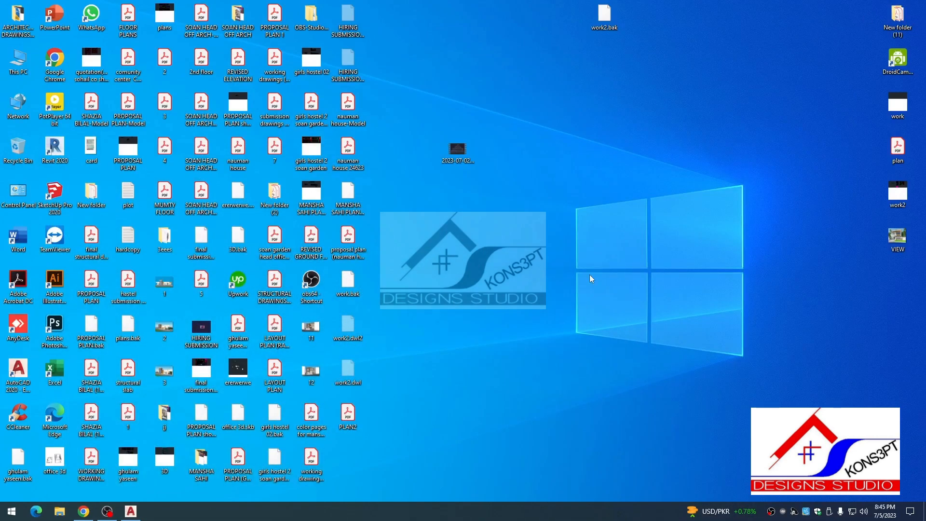
right_click(897, 241)
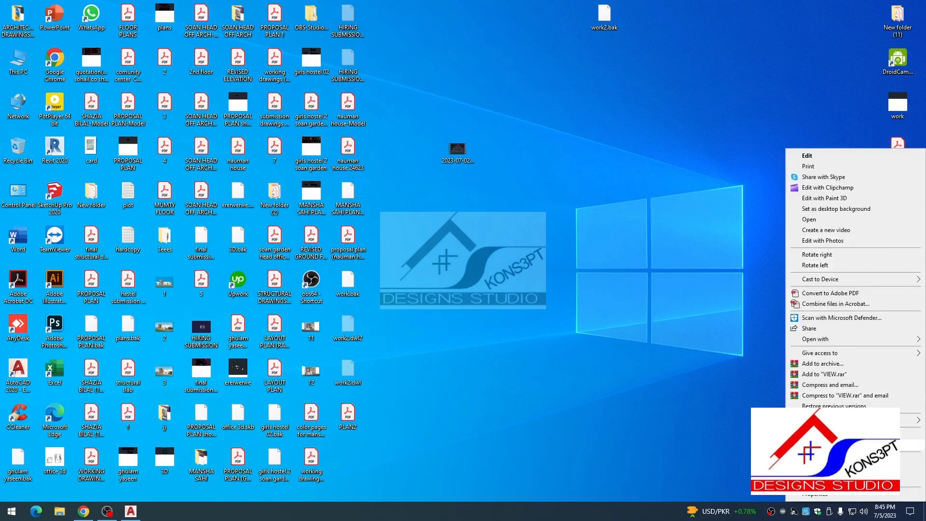
click(436, 452)
click(131, 510)
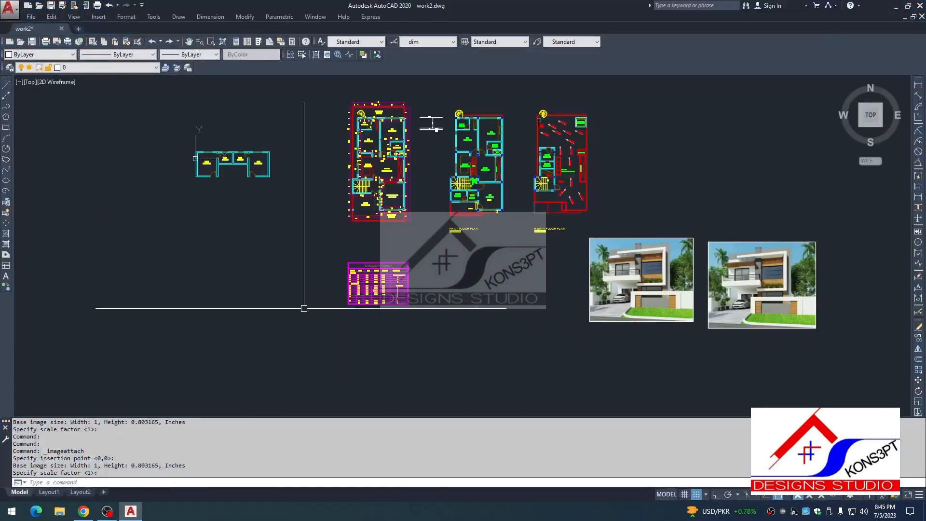
key(ctrl+v)
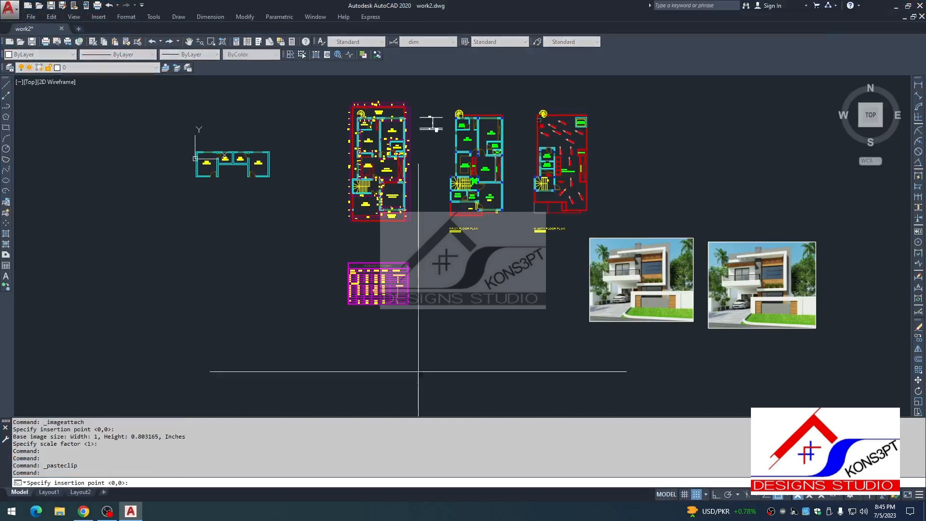
click(424, 378)
click(529, 313)
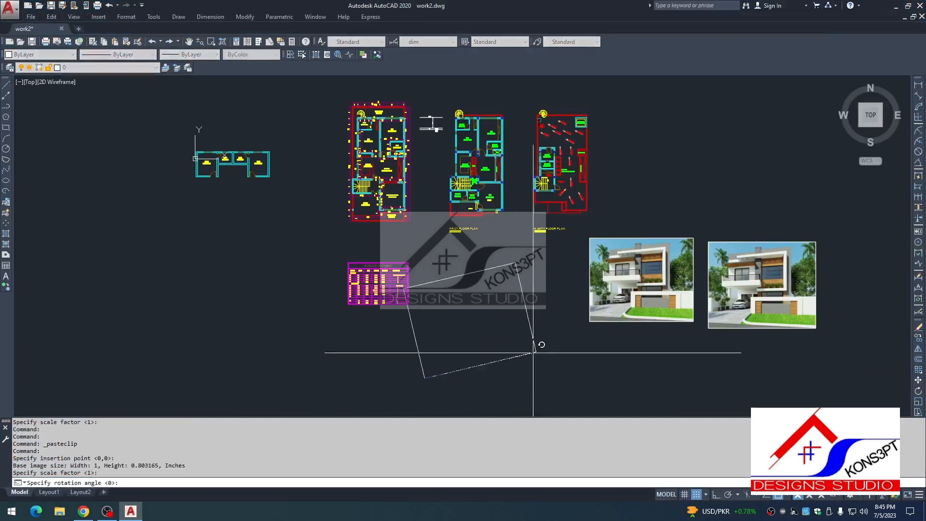
key(F8)
click(562, 372)
key(Escape)
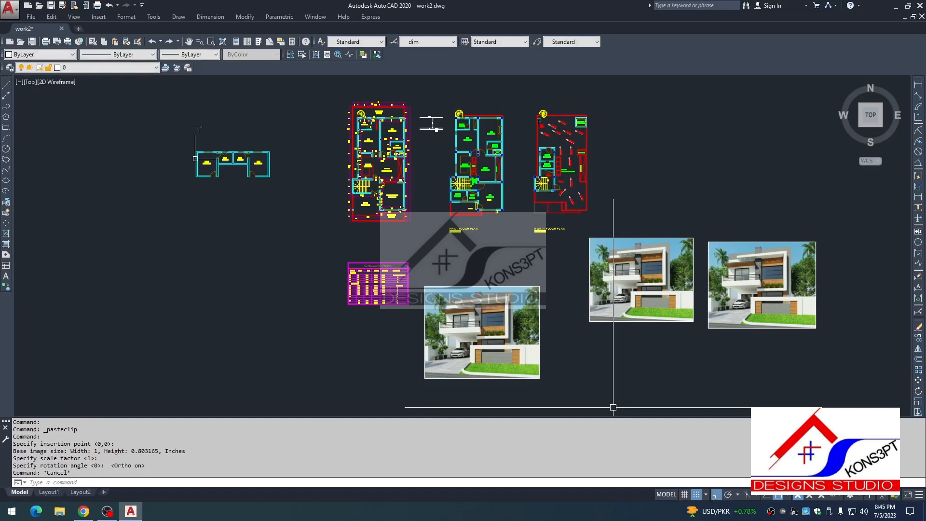
Erase the pasted image and the first attached image, leaving only the raster image reference.
click(568, 353)
click(495, 367)
click(646, 339)
click(618, 307)
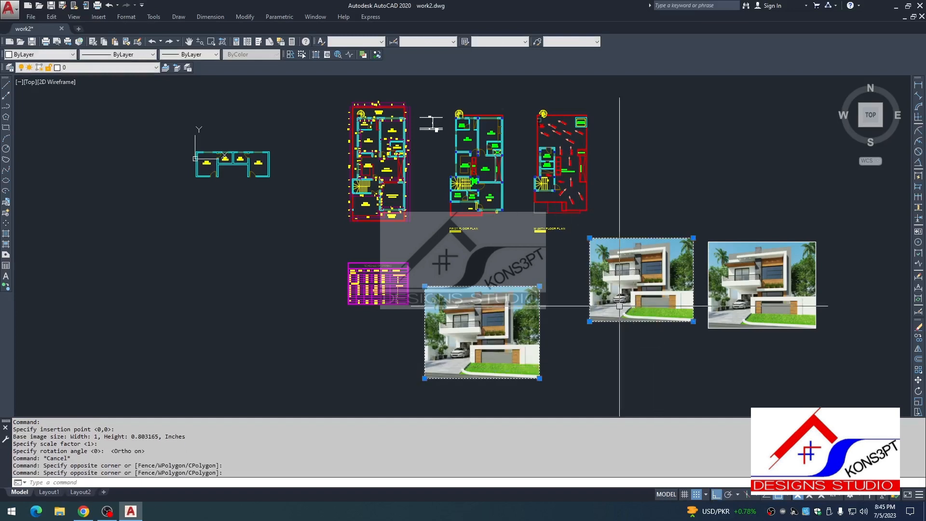
text(e)
key(Return)
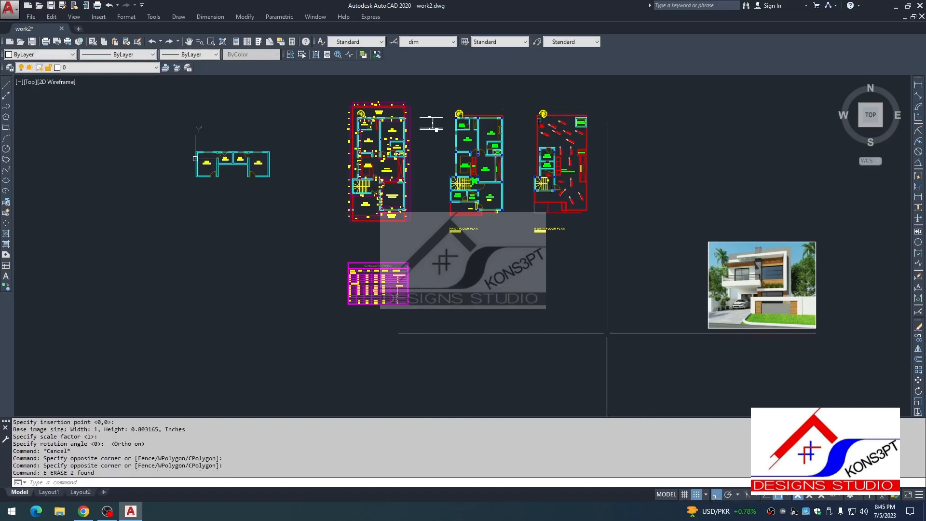
key(Escape)
Move the remaining house image up and closer to the mumty floor plan so it lines up with the plans.
click(762, 212)
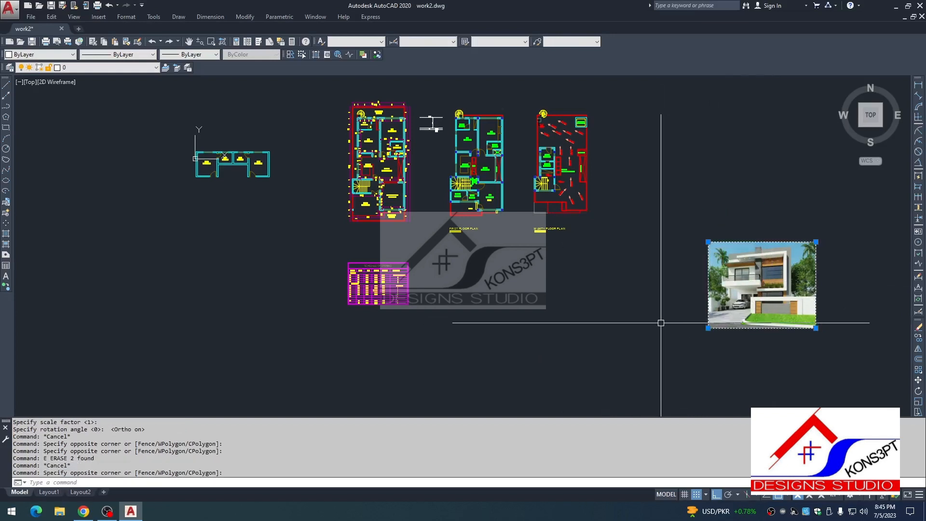
click(661, 378)
text(m)
key(Return)
click(635, 246)
click(637, 127)
click(764, 162)
click(739, 238)
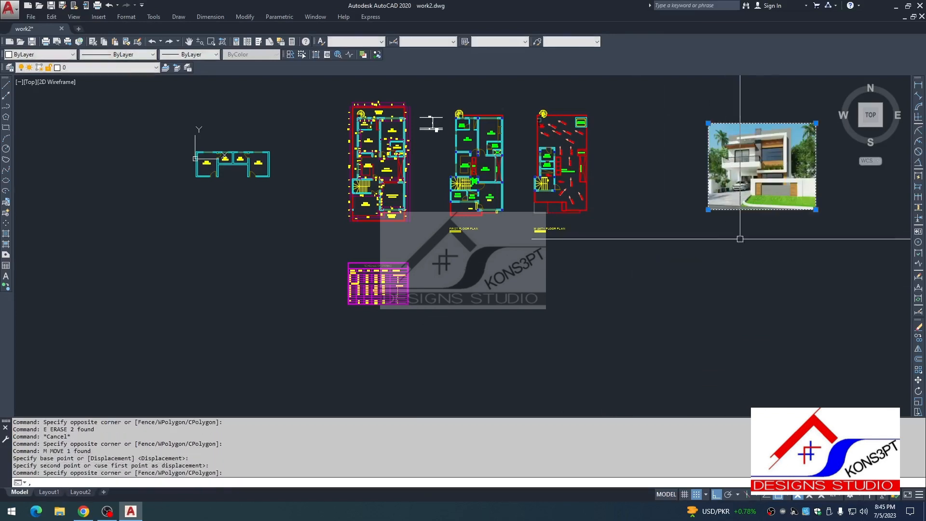
text(, m)
click(748, 270)
click(694, 276)
key(Escape)
Move the schedule of openings table horizontally away from beneath the ground floor plan, clearing space below it.
click(447, 249)
click(281, 357)
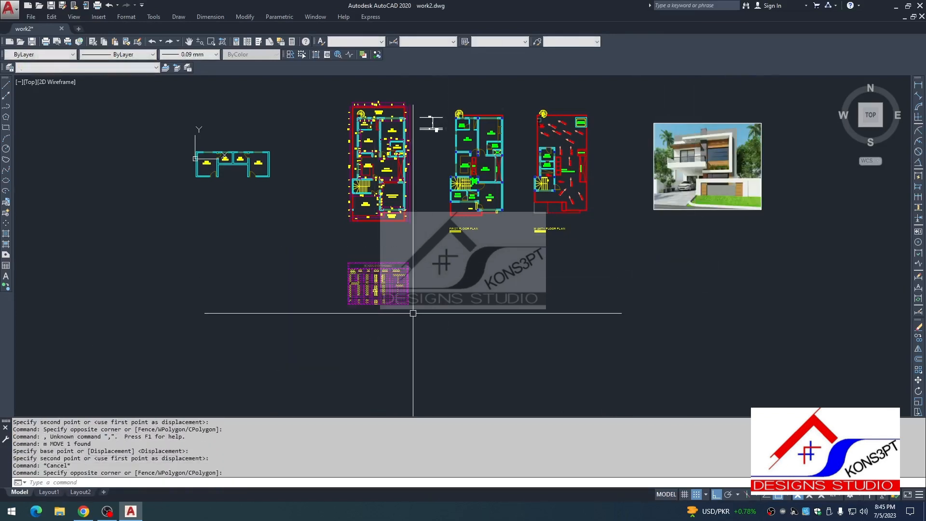
text(m)
key(Return)
click(474, 341)
click(368, 345)
scroll(402, 210, up, 5)
key(Escape)
key(Escape)
key(Escape)
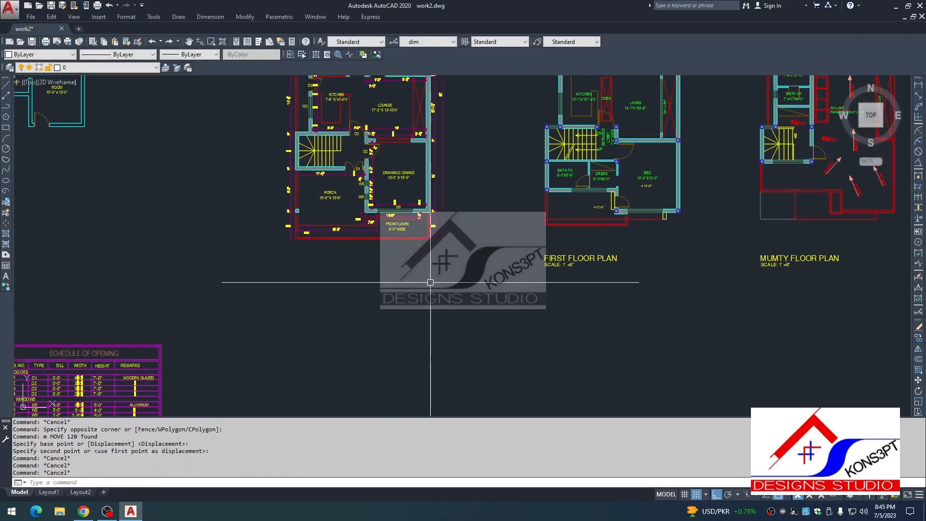
Draw vertical construction lines through both outer corners of the Drawing / Dining room's front wall on the ground floor plan.
text(xl)
key(Return)
text(v)
key(Return)
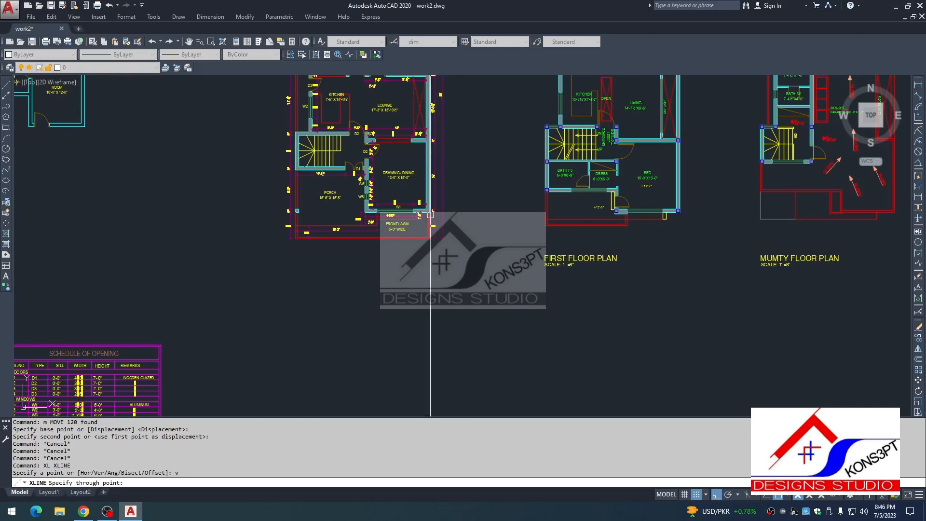
scroll(430, 214, up, 3)
click(429, 211)
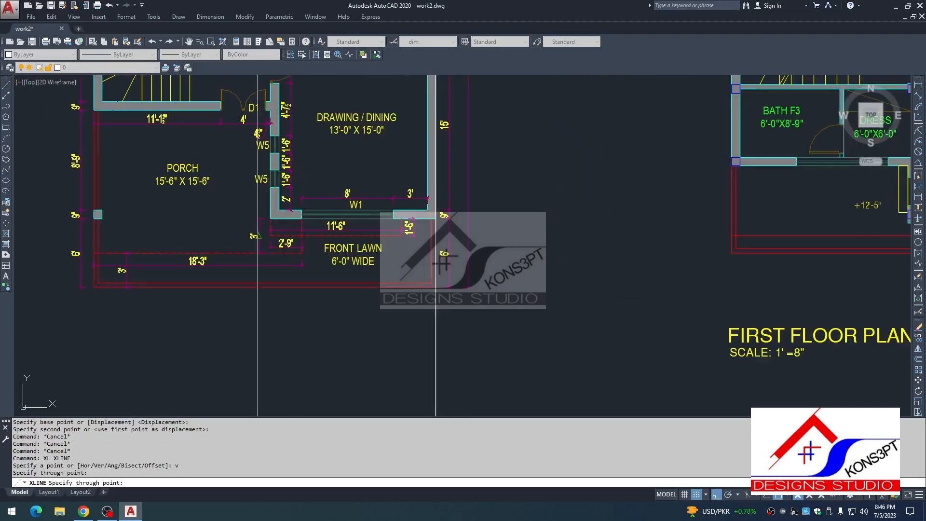
click(271, 211)
Add vertical construction lines through both sides of the porch's front column on the ground floor plan.
middle_drag(121, 187, 194, 218)
click(178, 251)
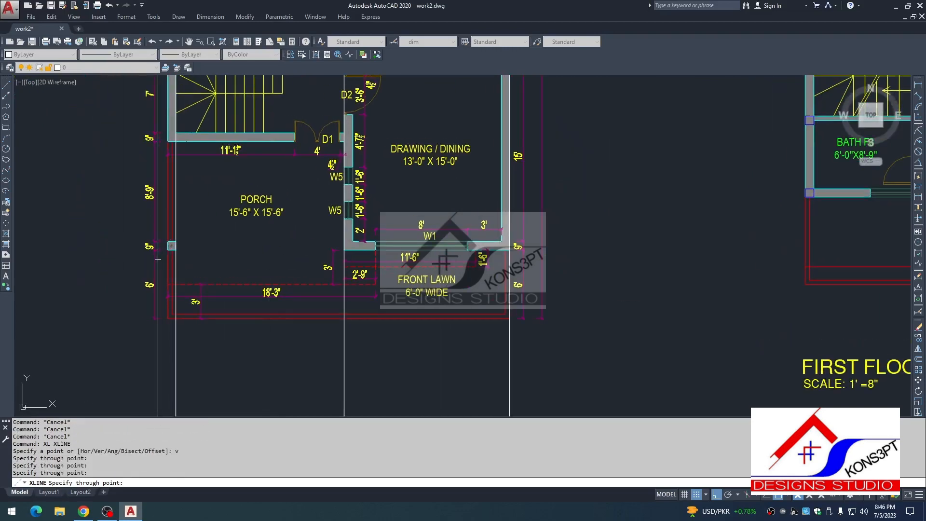
click(171, 249)
key(Escape)
key(Escape)
scroll(337, 193, down, 6)
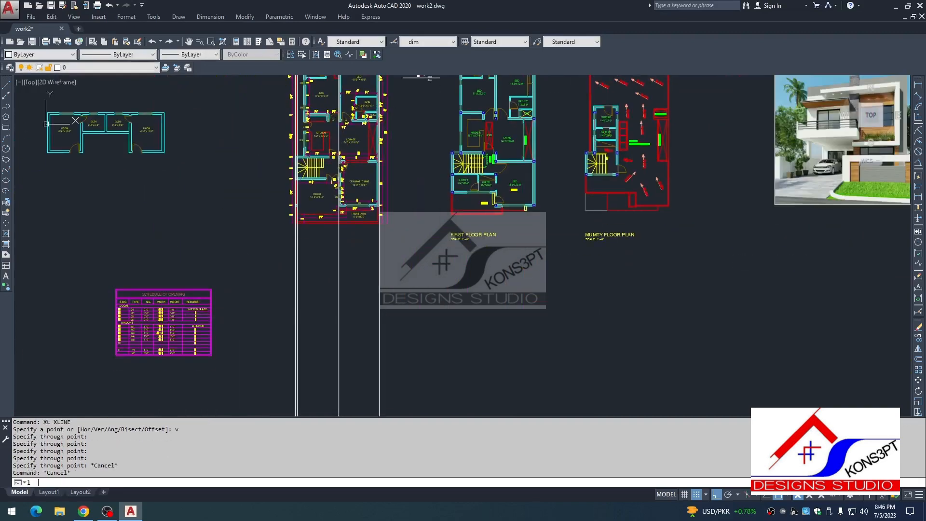
Draw a horizontal ground line across all the vertical construction lines, well below the ground floor plan.
text(l)
key(Return)
scroll(317, 109, down, 3)
scroll(308, 293, up, 3)
click(300, 318)
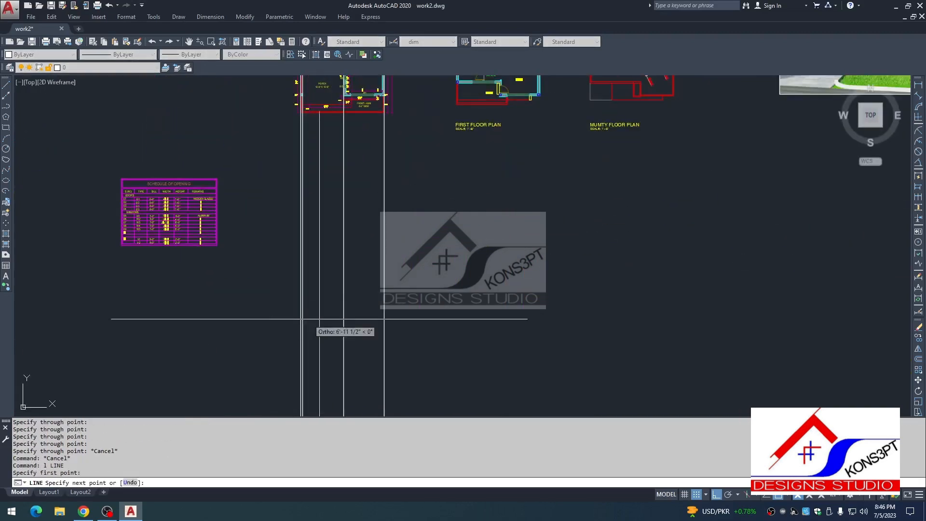
click(410, 318)
key(Escape)
Examine the porch and front lawn area of the ground floor plan alongside the other floor plans and the house image.
middle_drag(409, 319, 411, 347)
scroll(372, 137, up, 4)
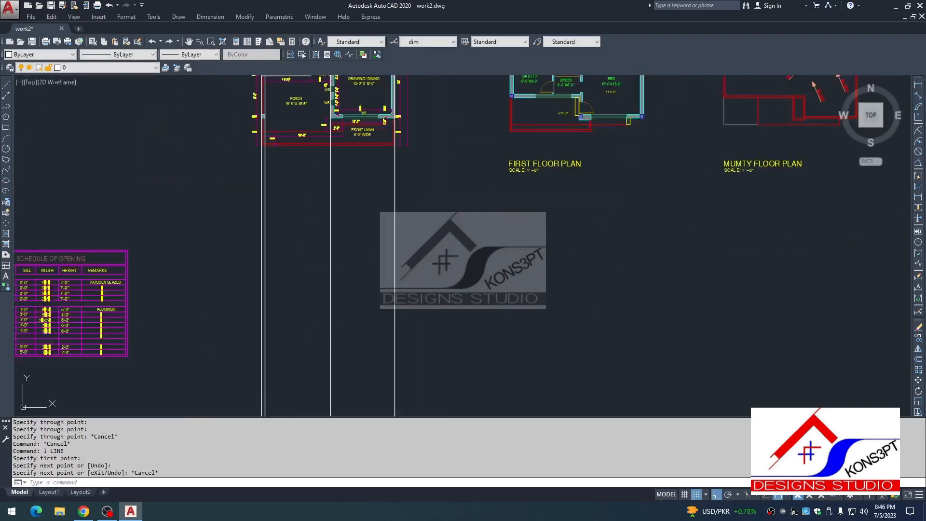
middle_drag(371, 145, 436, 316)
scroll(354, 281, down, 1)
middle_drag(355, 281, 401, 302)
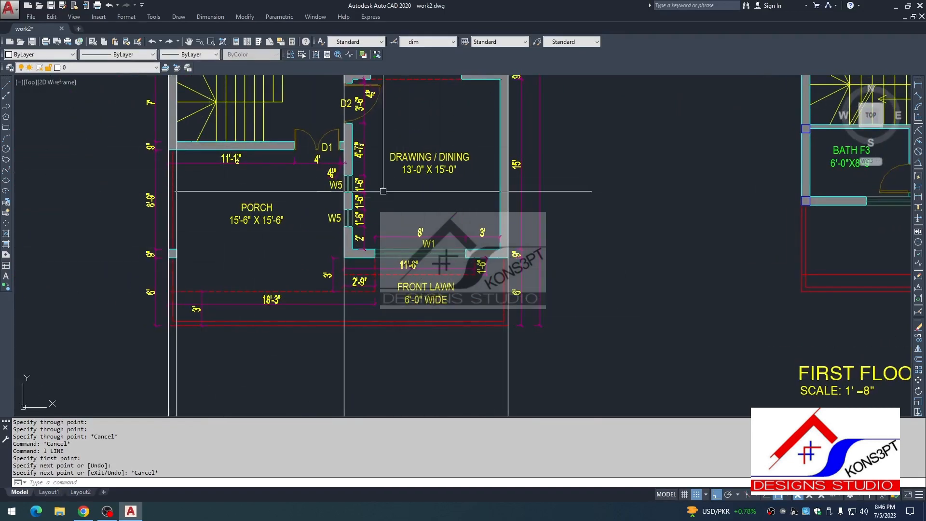
scroll(304, 306, down, 4)
scroll(359, 404, down, 4)
middle_drag(360, 404, 345, 282)
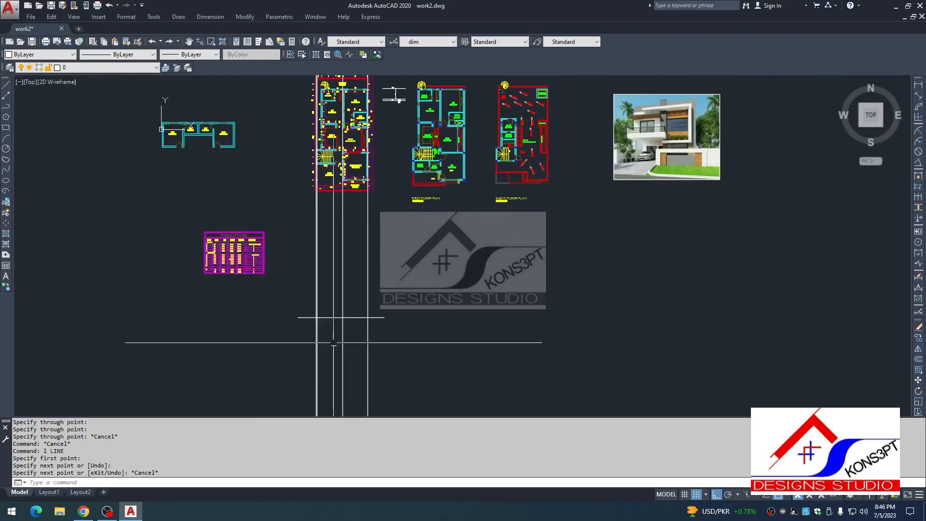
middle_drag(340, 109, 330, 186)
scroll(451, 200, up, 2)
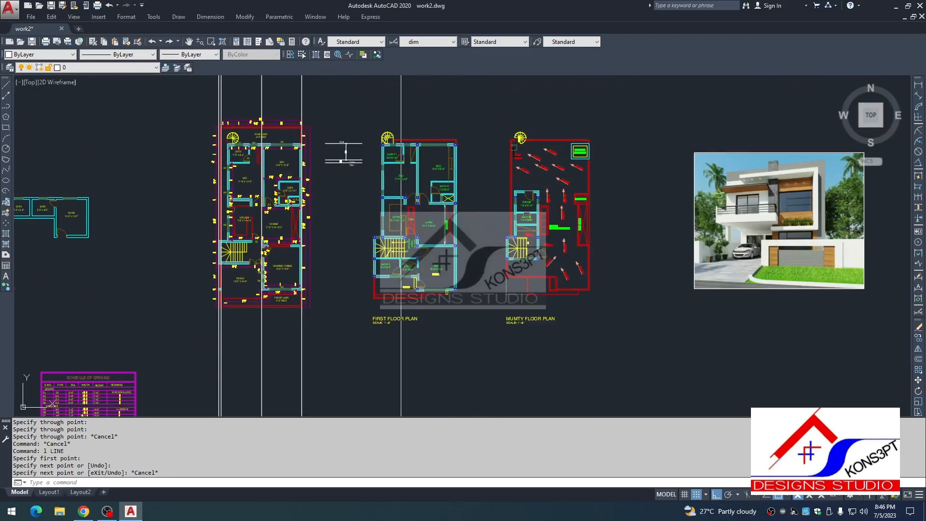
middle_drag(414, 275, 410, 244)
scroll(343, 251, down, 5)
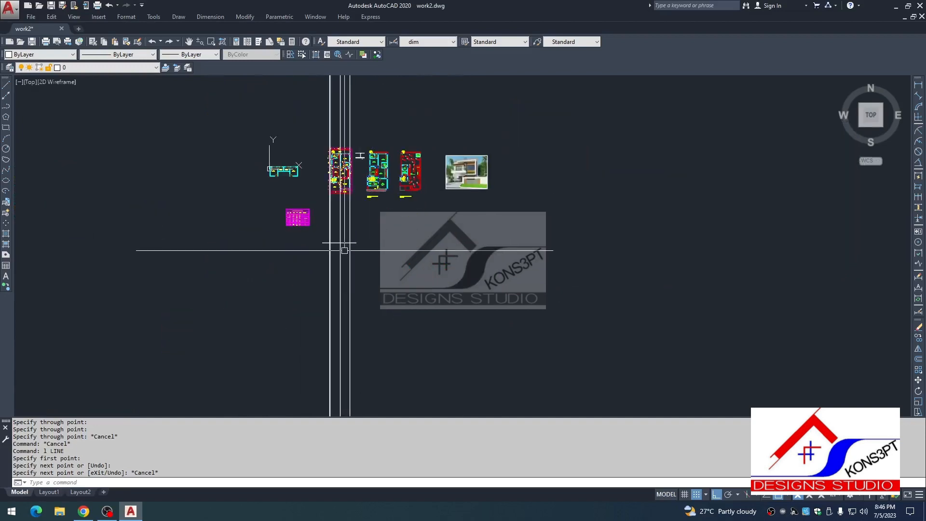
Offset the horizontal ground line upward by 12 inches.
scroll(331, 230, up, 8)
key(Escape)
key(Escape)
middle_drag(395, 318, 374, 289)
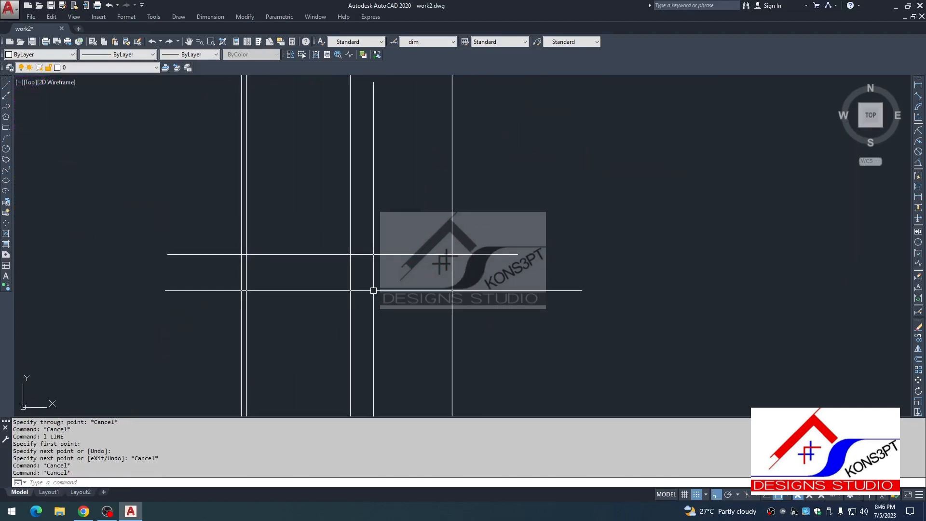
text(O)
key(Return)
text(12)
key(Return)
click(371, 254)
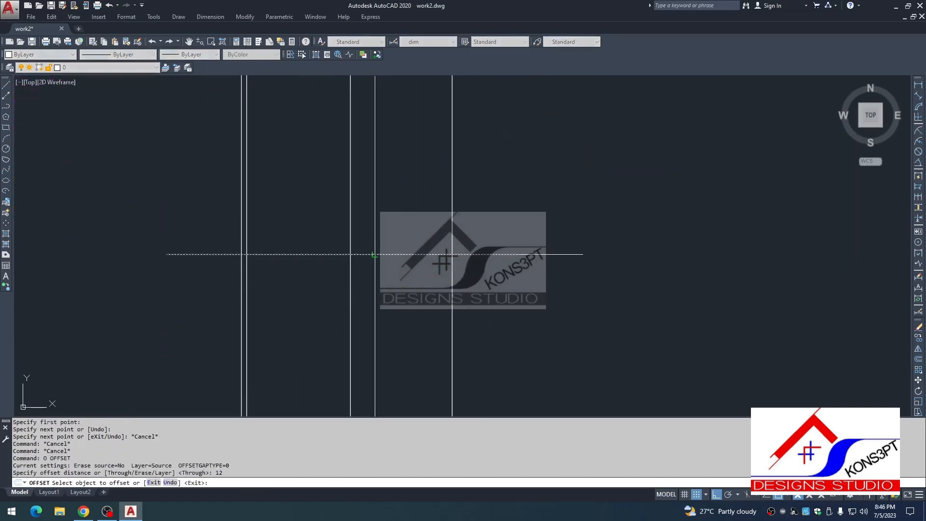
click(382, 231)
middle_drag(413, 266, 420, 296)
key(Escape)
key(Escape)
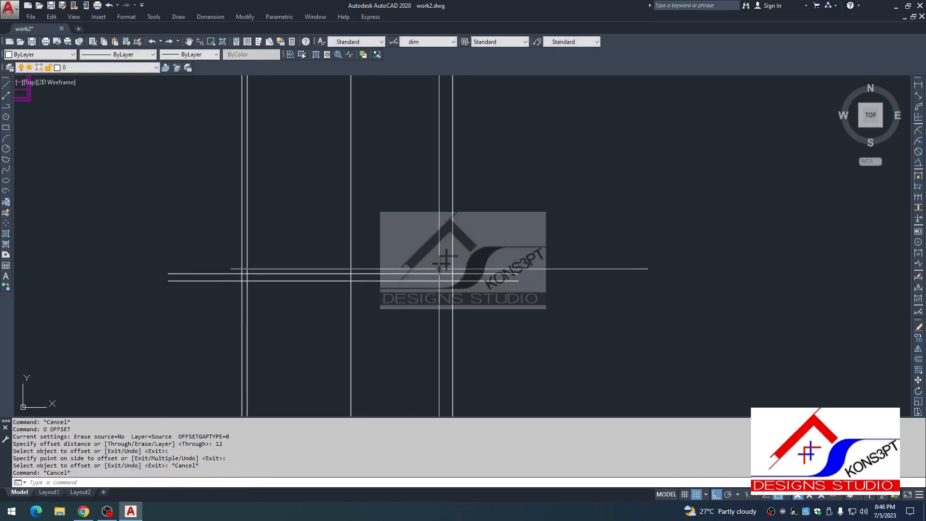
Trim both ends of the upper horizontal line back to the two outermost vertical construction lines.
text(tr)
key(Return)
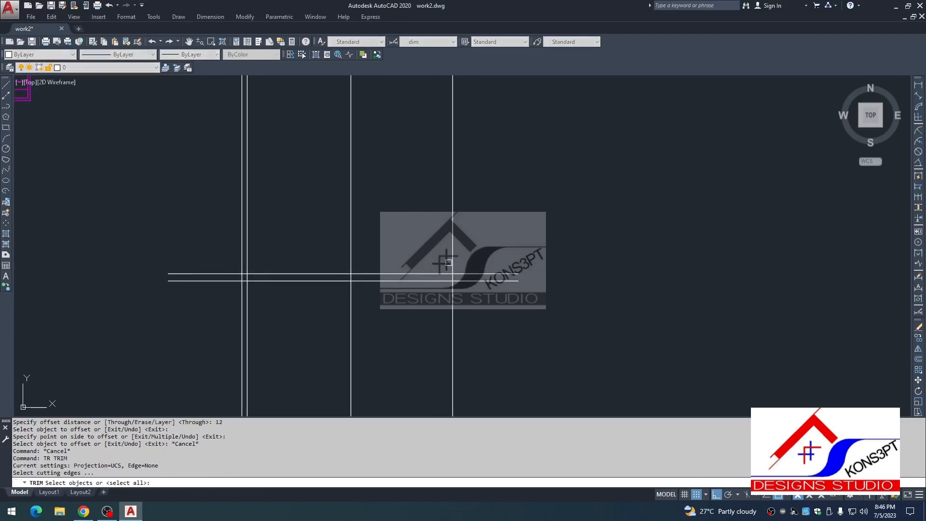
click(452, 268)
click(242, 259)
key(Return)
click(208, 273)
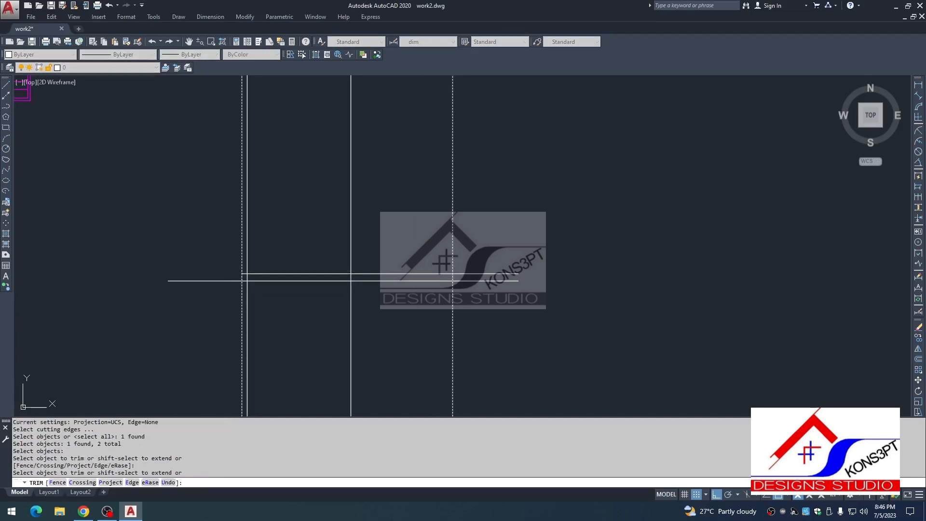
click(455, 270)
click(462, 273)
click(463, 274)
click(464, 275)
click(468, 279)
key(Escape)
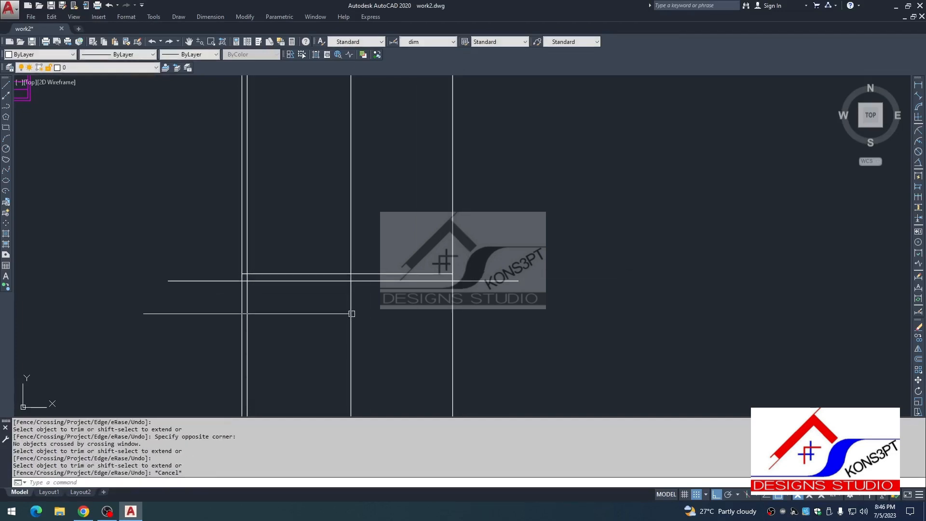
Examine the ground floor plan's porch, stair and Drawing / Dining area in relation to the projected elevation lines.
scroll(352, 325, down, 3)
scroll(343, 262, down, 2)
scroll(342, 262, up, 8)
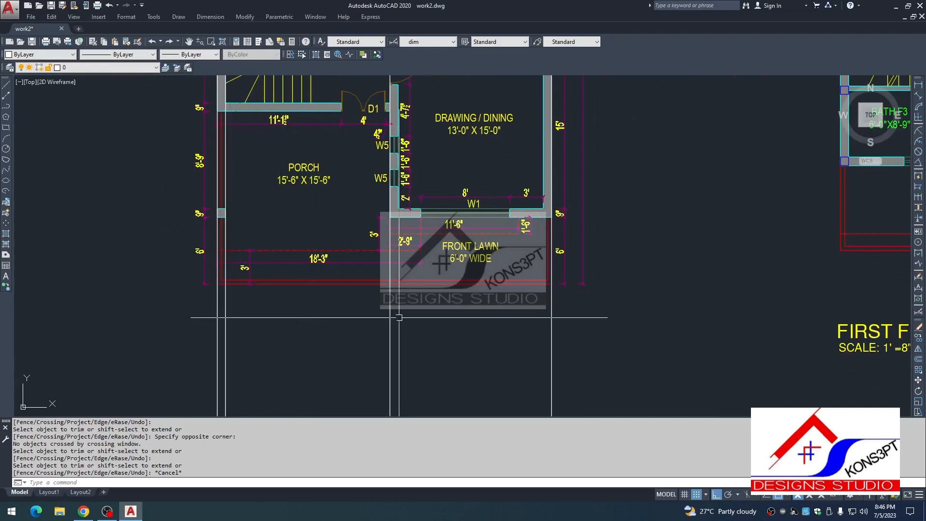
middle_drag(302, 165, 299, 280)
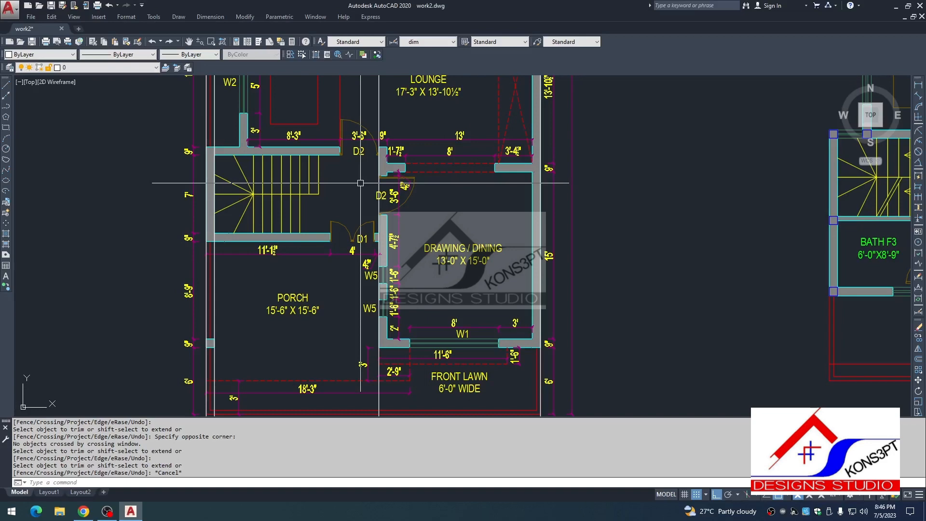
scroll(419, 280, down, 4)
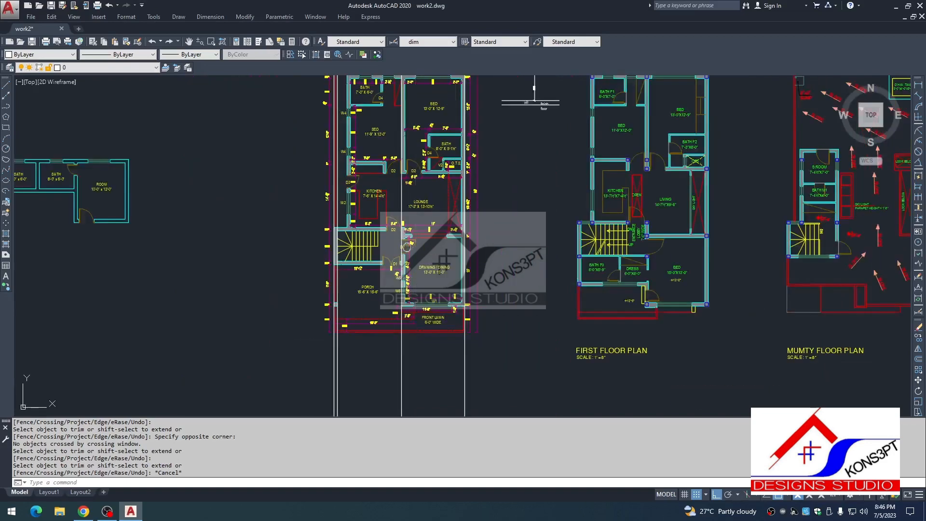
middle_drag(421, 405, 365, 136)
scroll(355, 364, up, 4)
scroll(353, 350, up, 2)
middle_drag(354, 351, 400, 255)
key(Escape)
scroll(316, 260, down, 8)
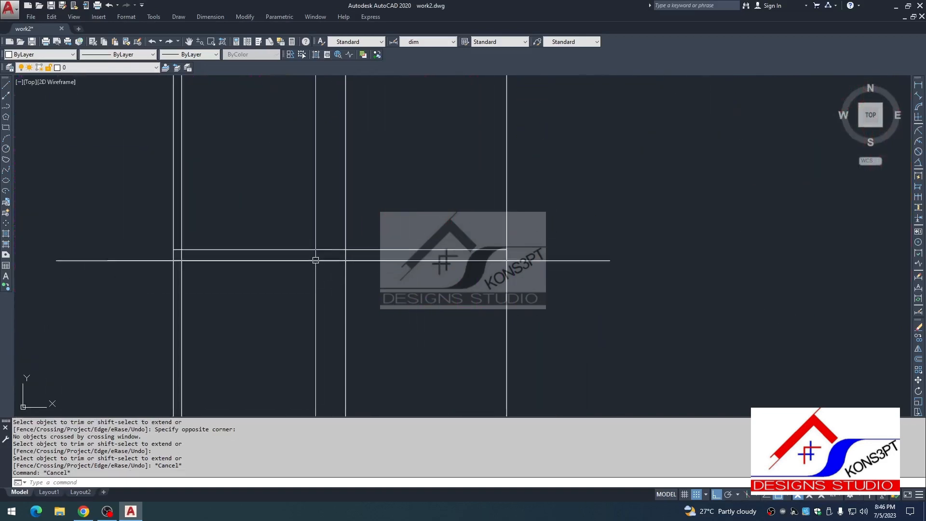
middle_drag(318, 176, 335, 343)
middle_drag(336, 397, 335, 277)
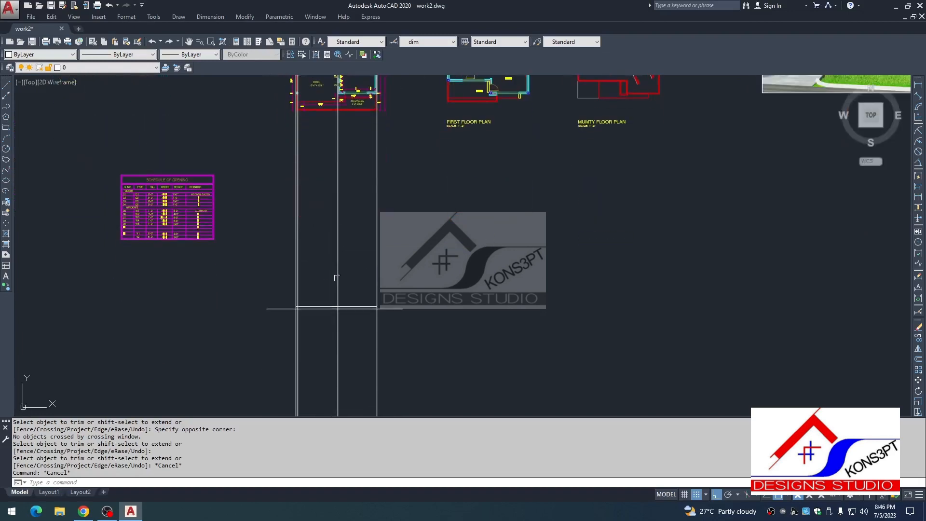
scroll(314, 314, up, 6)
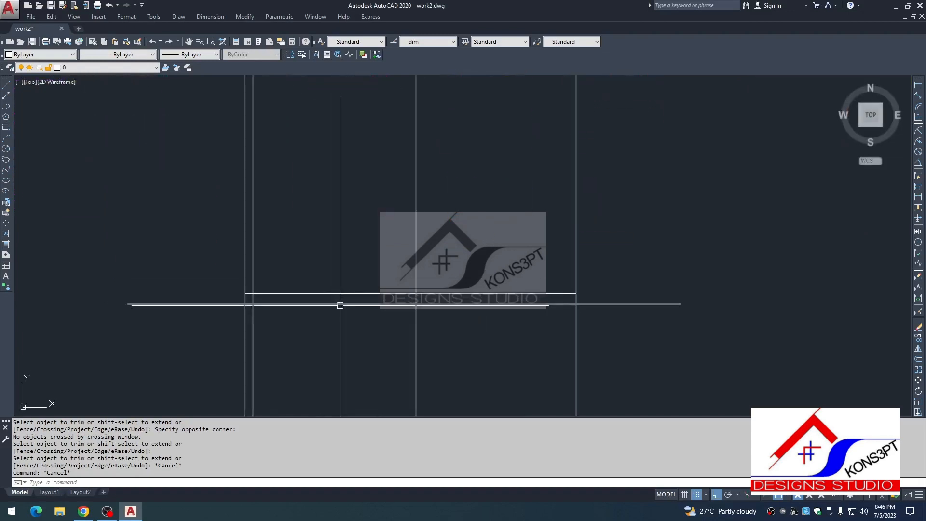
scroll(326, 137, down, 5)
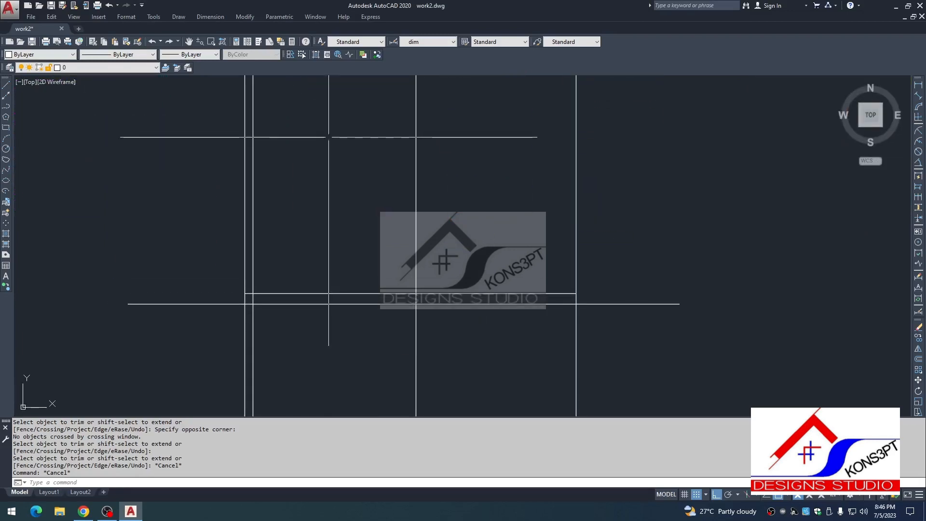
scroll(326, 135, up, 4)
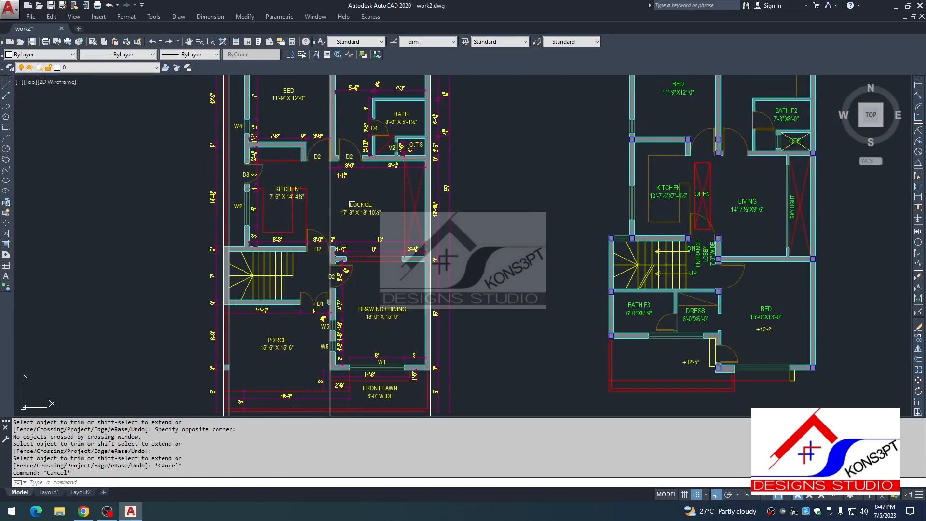
scroll(378, 203, down, 4)
scroll(378, 203, up, 2)
scroll(403, 244, down, 5)
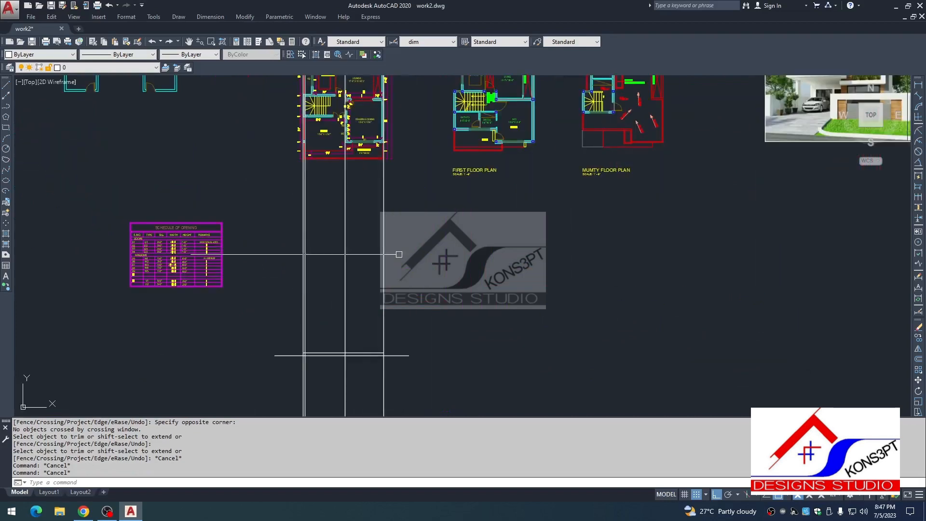
key(Escape)
key(Escape)
scroll(396, 275, up, 6)
scroll(394, 302, down, 6)
Match the properties of the upper horizontal line to a red dashed line on the ground floor plan.
text(ma)
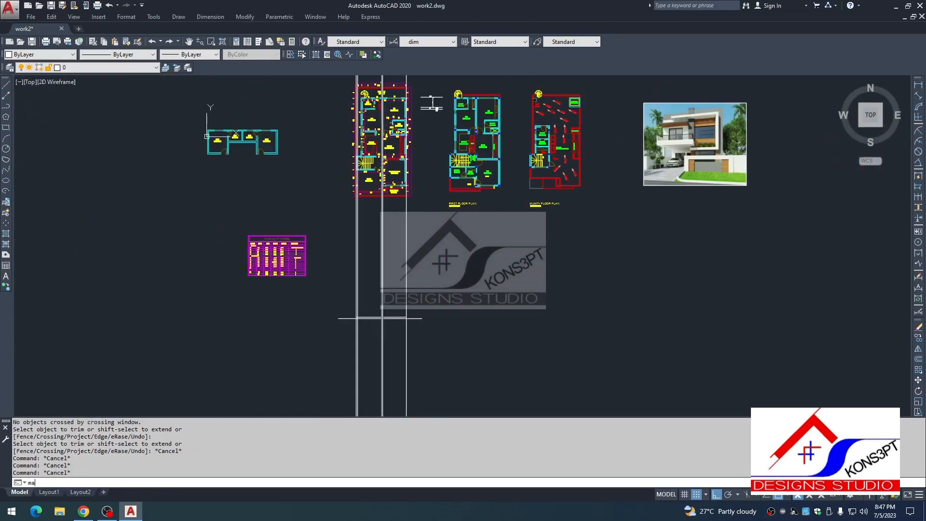
key(Return)
scroll(376, 167, up, 3)
scroll(361, 237, up, 4)
click(364, 232)
scroll(371, 285, down, 8)
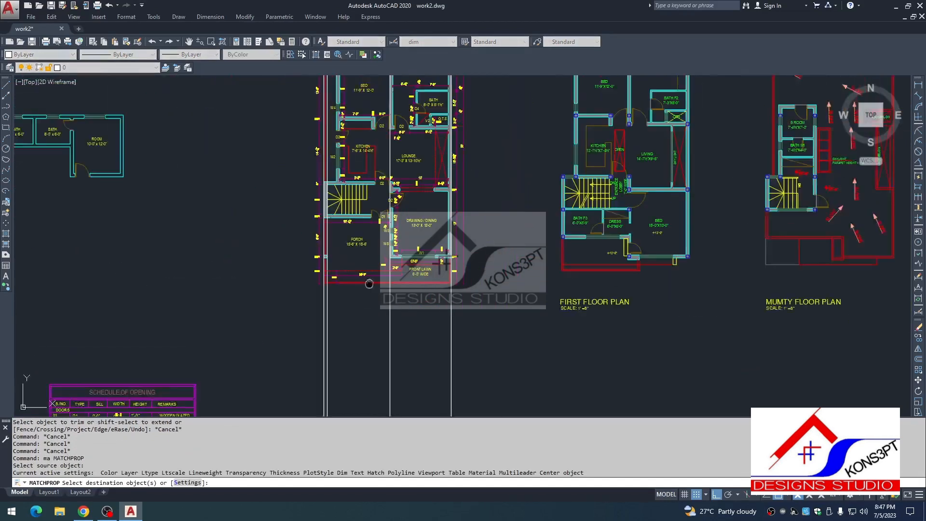
scroll(379, 289, up, 6)
key(Escape)
scroll(352, 308, up, 3)
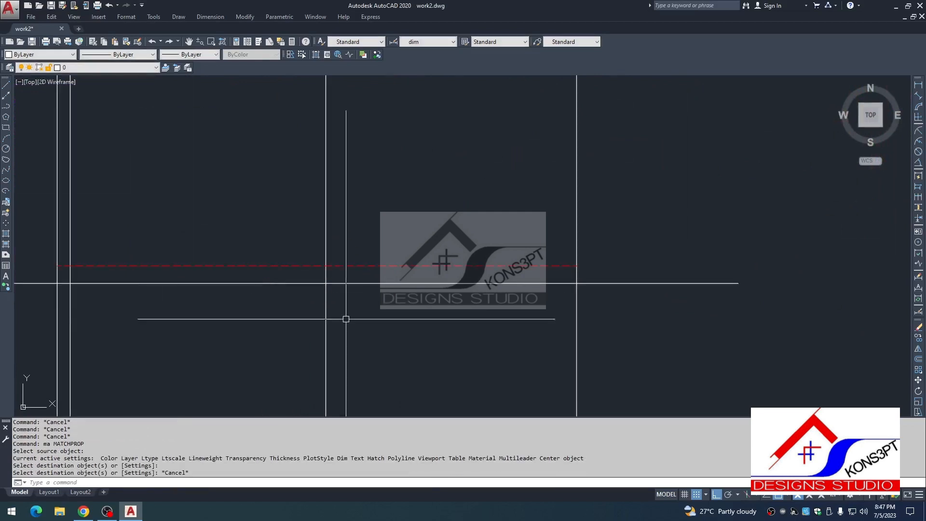
Trim off the parts of the vertical construction lines that run below the red dashed line.
scroll(386, 265, down, 3)
key(Escape)
text(t)
click(400, 244)
key(space)
click(554, 283)
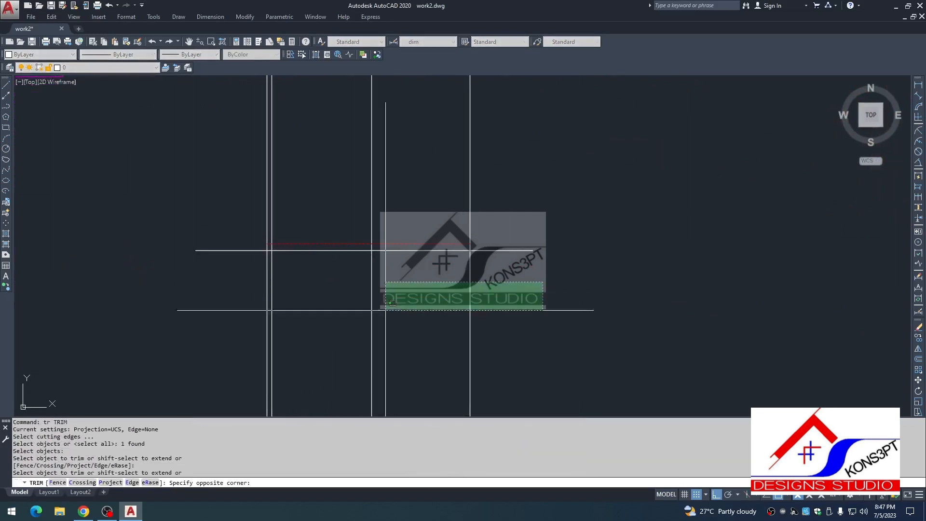
click(246, 304)
key(Escape)
Extend the trimmed vertical construction lines down to the horizontal ground line.
text(ex)
key(space)
key(space)
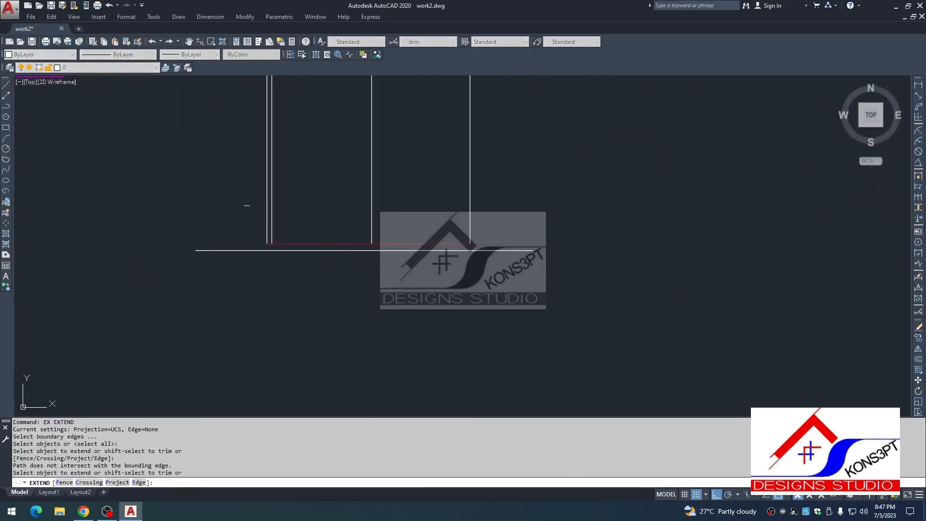
click(246, 204)
click(545, 200)
key(Escape)
middle_drag(408, 205, 404, 300)
scroll(403, 301, down, 4)
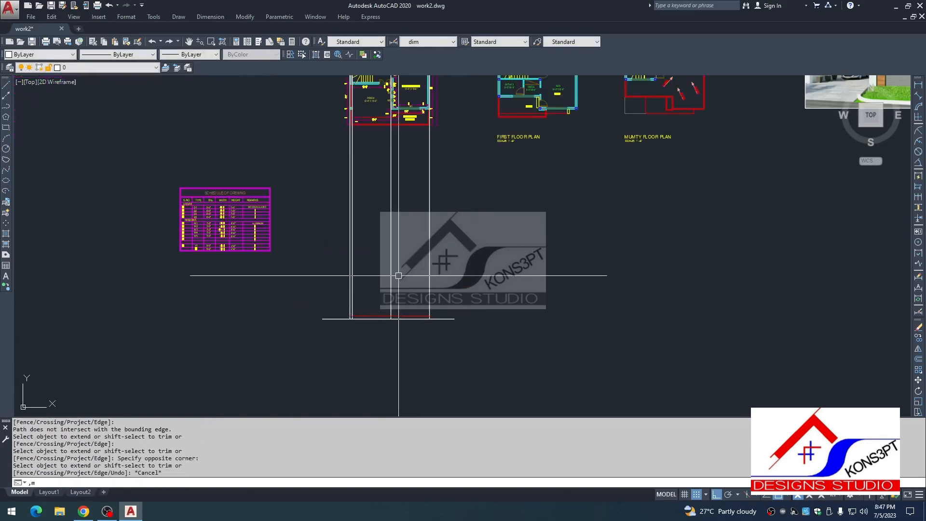
Match the properties of all the vertical projection lines to the red boundary line of the ground floor plan.
key(Escape)
text(ma)
key(space)
click(429, 144)
scroll(429, 135, up, 4)
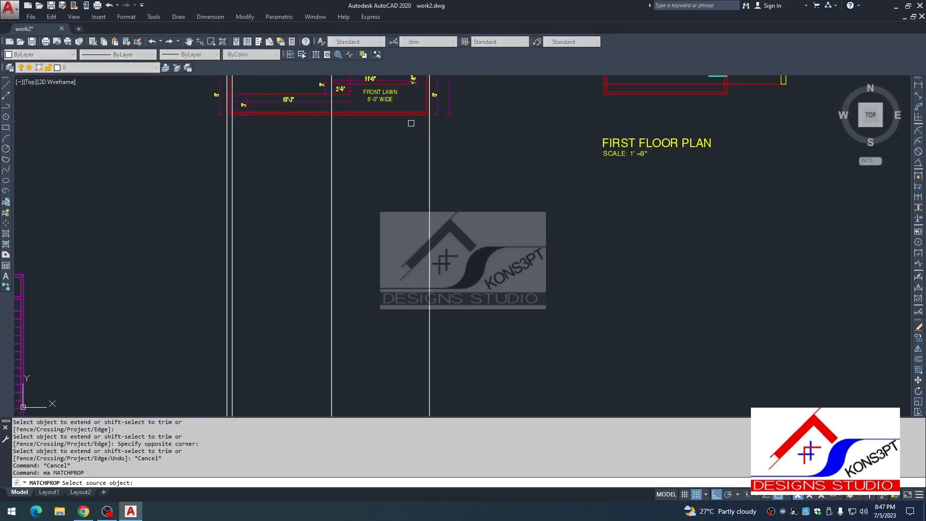
scroll(401, 240, down, 4)
click(452, 241)
click(316, 260)
key(Escape)
scroll(412, 280, up, 4)
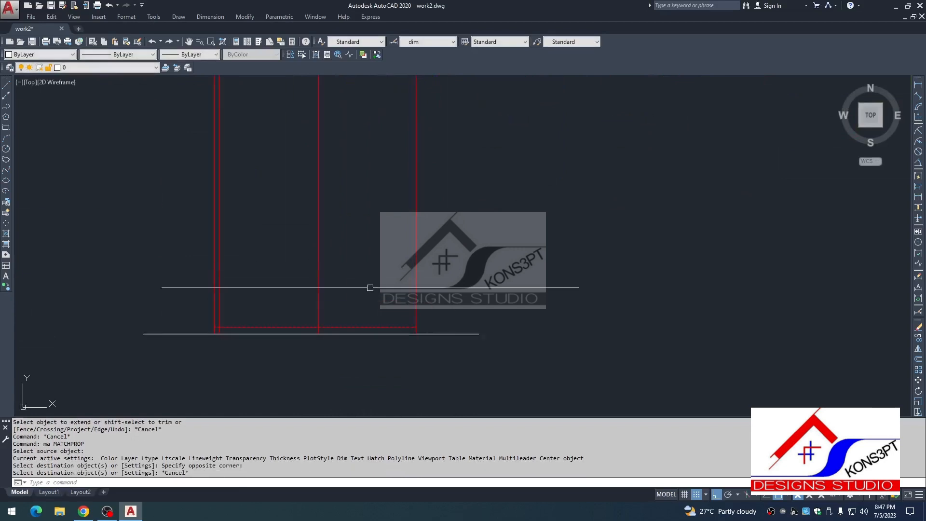
middle_drag(356, 294, 368, 339)
key(Escape)
key(Escape)
scroll(370, 342, down, 4)
scroll(376, 190, up, 7)
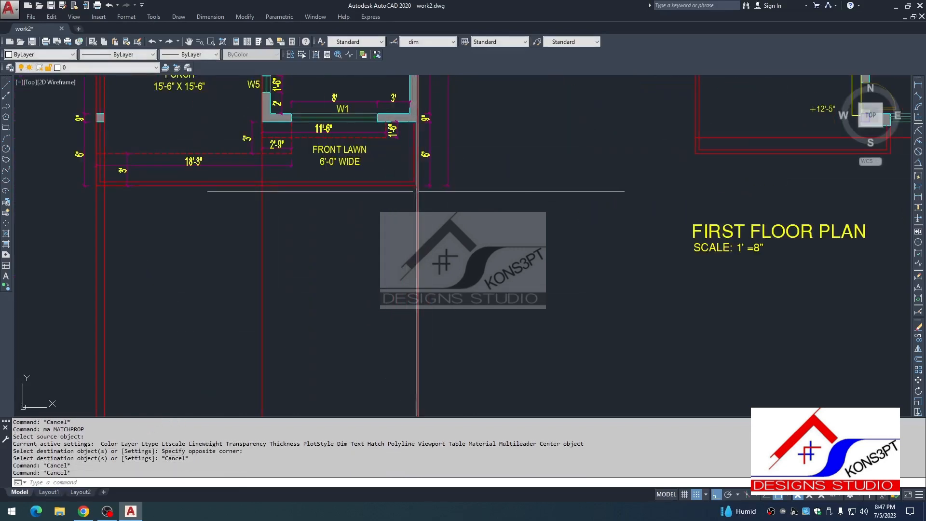
key(Escape)
scroll(388, 189, down, 4)
scroll(386, 229, up, 4)
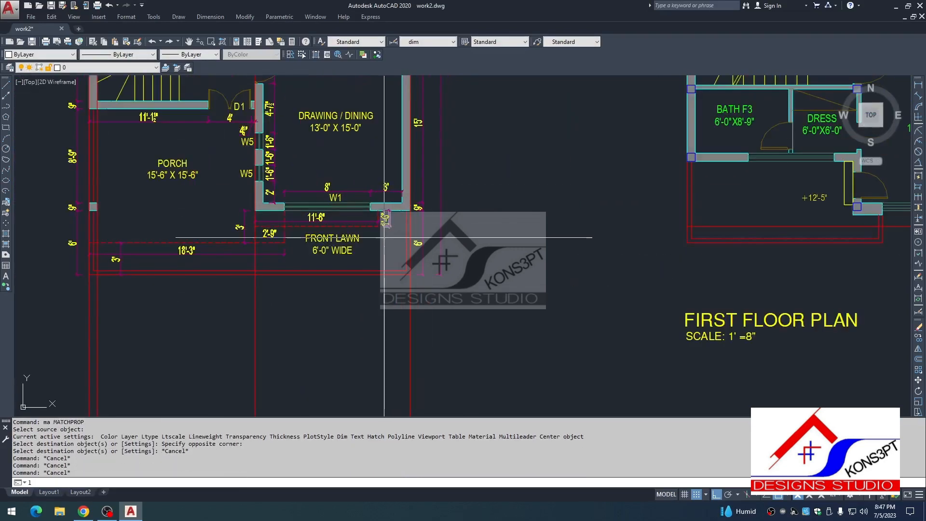
key(Return)
scroll(385, 237, up, 2)
key(Escape)
Add vertical construction lines through both sides of the W1 window opening in the Drawing / Dining room's front wall.
text(x)
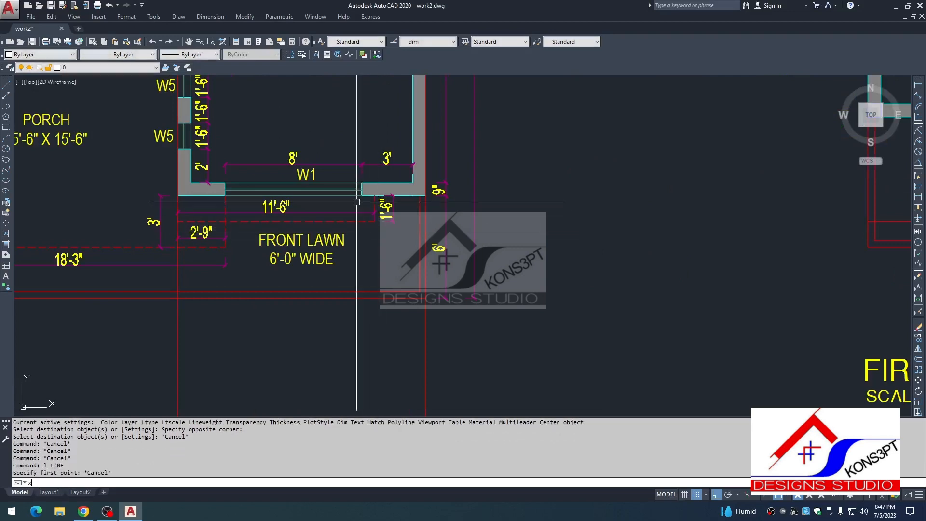
text(l)
key(Return)
text(v)
key(Return)
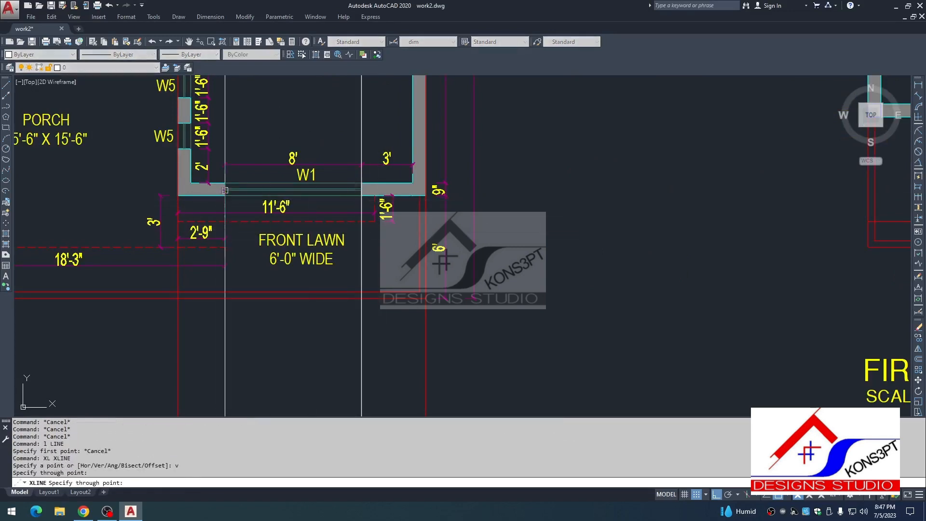
key(Escape)
Offset the red dashed horizontal line above the ground line 12" upward as the W1 window's sill line.
scroll(345, 140, down, 8)
middle_drag(359, 285, 356, 159)
scroll(320, 272, up, 10)
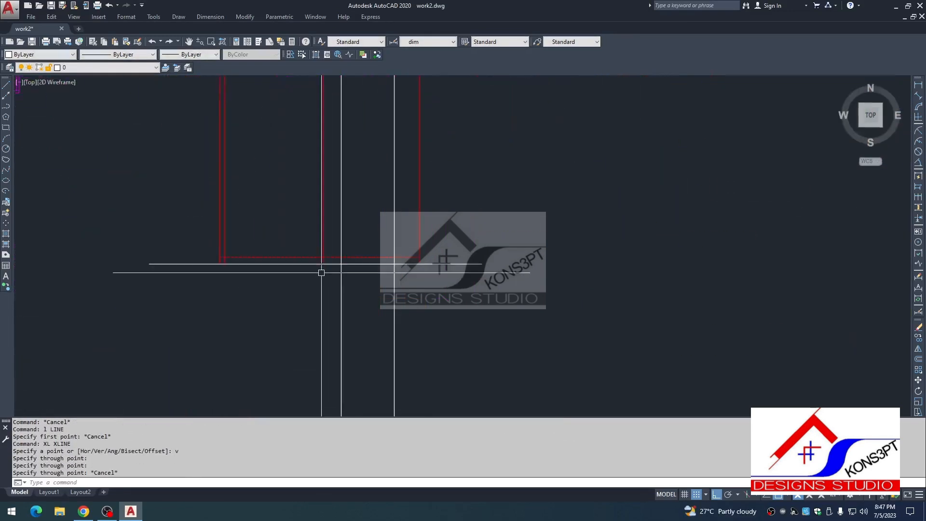
scroll(312, 299, down, 3)
key(Escape)
text(o)
key(Return)
text(12)
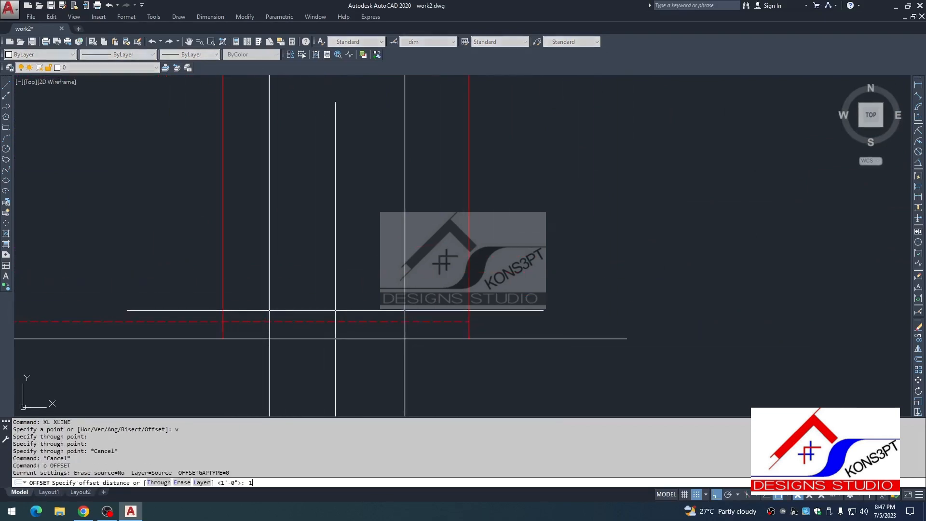
key(Return)
click(361, 321)
click(359, 277)
key(Return)
Check W1's height in the Schedule of Opening and offset the sill line 6' upward as the window head.
key(Return)
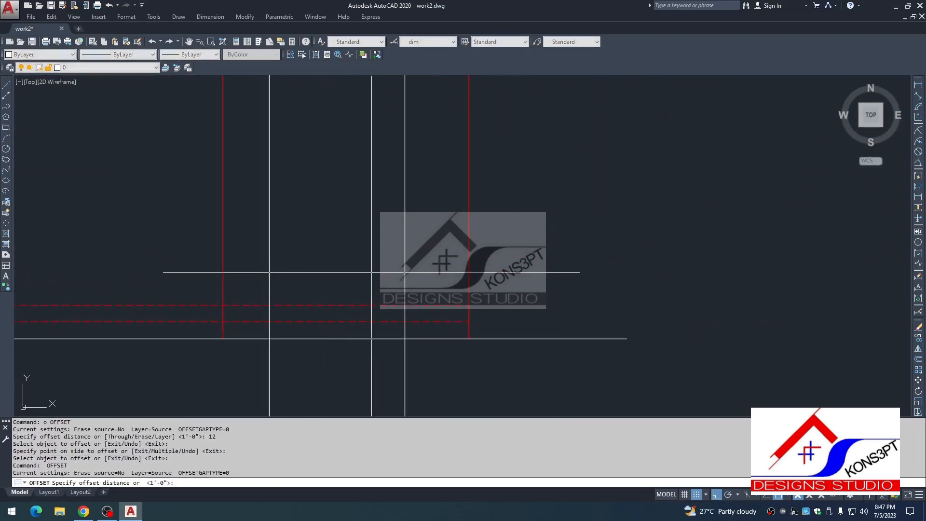
scroll(362, 294, down, 4)
scroll(362, 295, down, 3)
scroll(232, 306, up, 9)
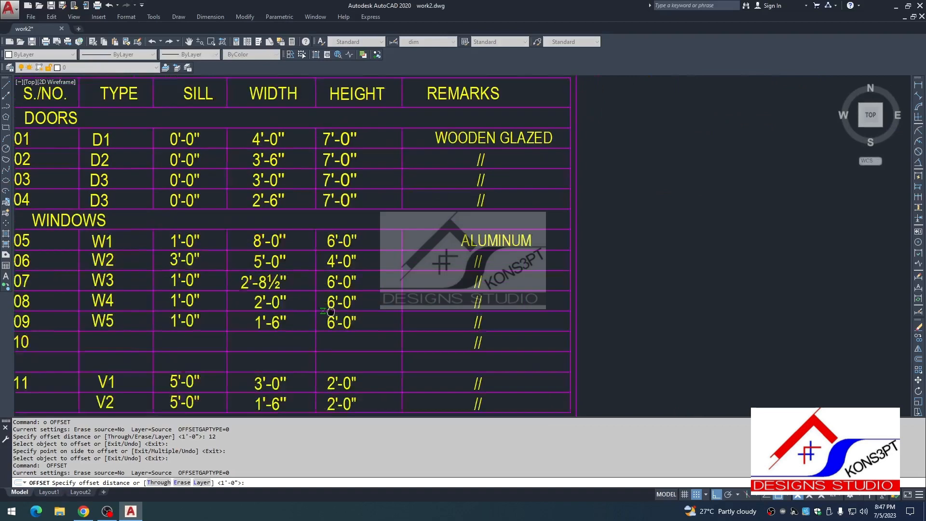
middle_drag(232, 306, 263, 300)
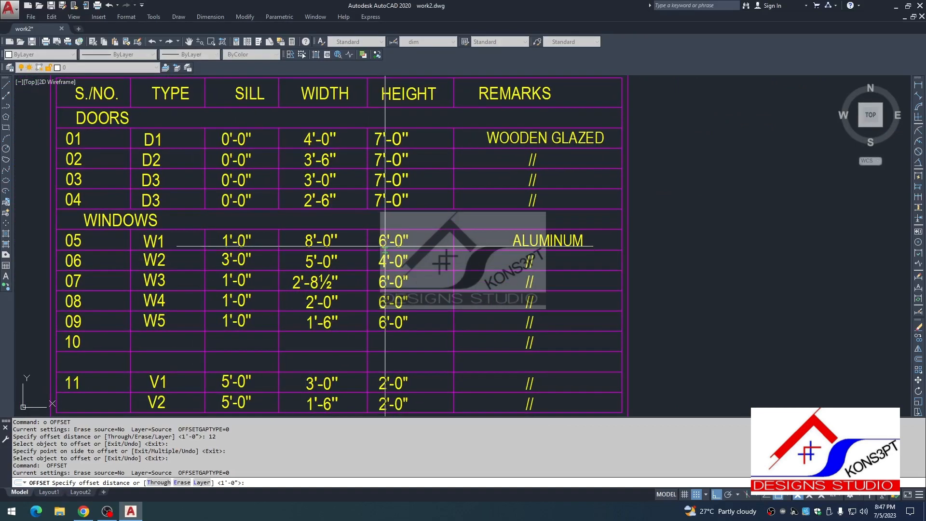
scroll(234, 242, down, 5)
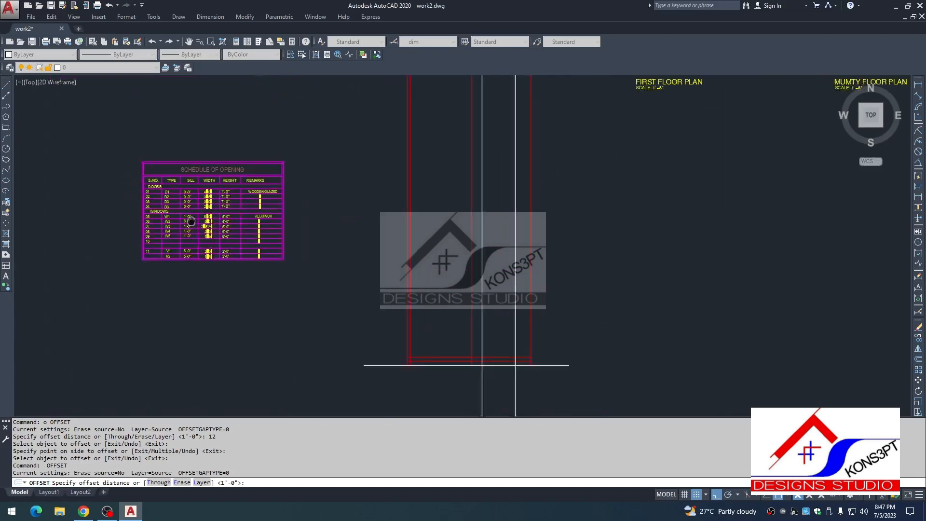
scroll(408, 261, down, 2)
scroll(408, 261, up, 8)
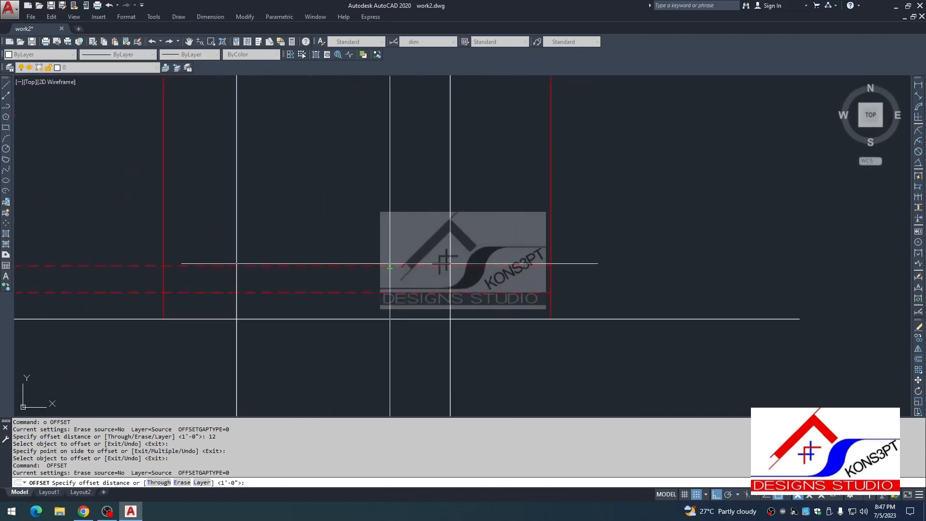
scroll(390, 264, down, 2)
text(6')
key(Return)
click(389, 284)
click(386, 252)
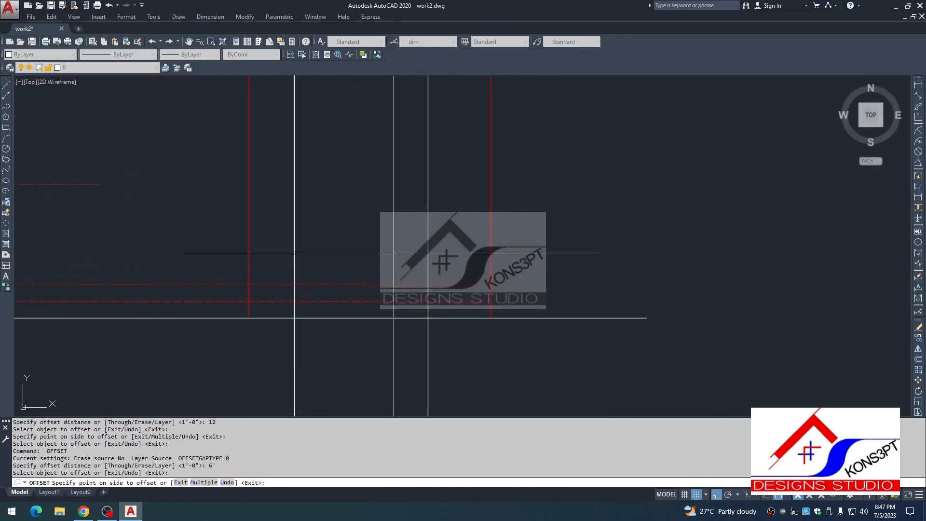
scroll(392, 275, down, 2)
key(Escape)
Create a boundary polyline in the area enclosed by the sill, head and two vertical construction lines of window W1.
key(Return)
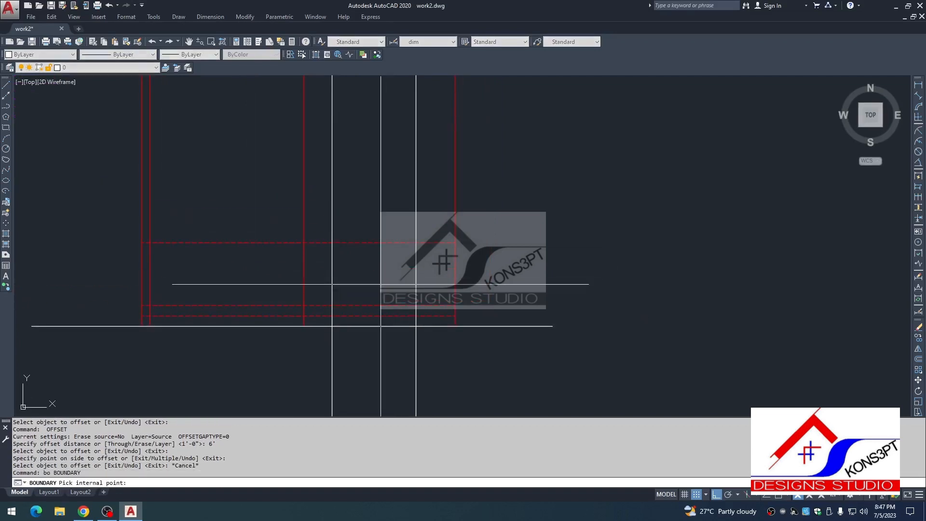
scroll(382, 279, up, 2)
click(385, 281)
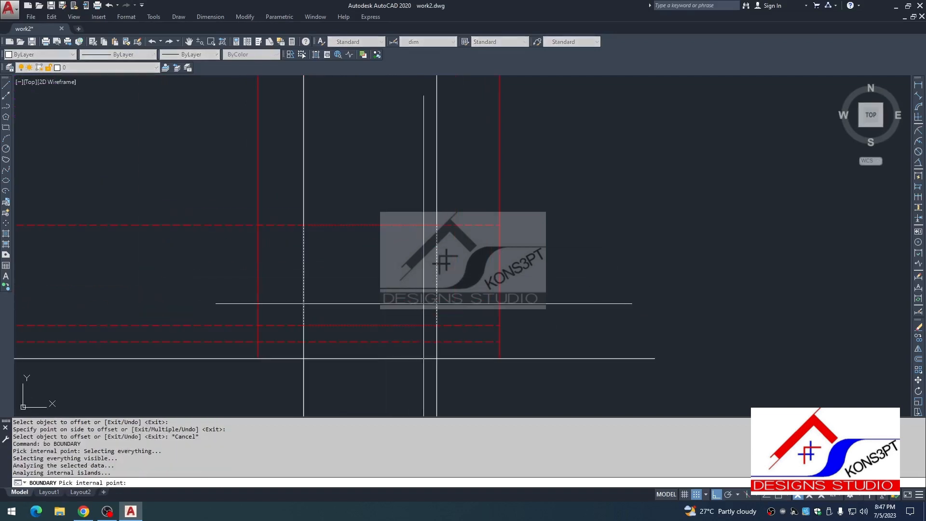
key(Return)
Erase the dashed sill and head lines and the two vertical construction lines around the W1 window outline.
click(470, 207)
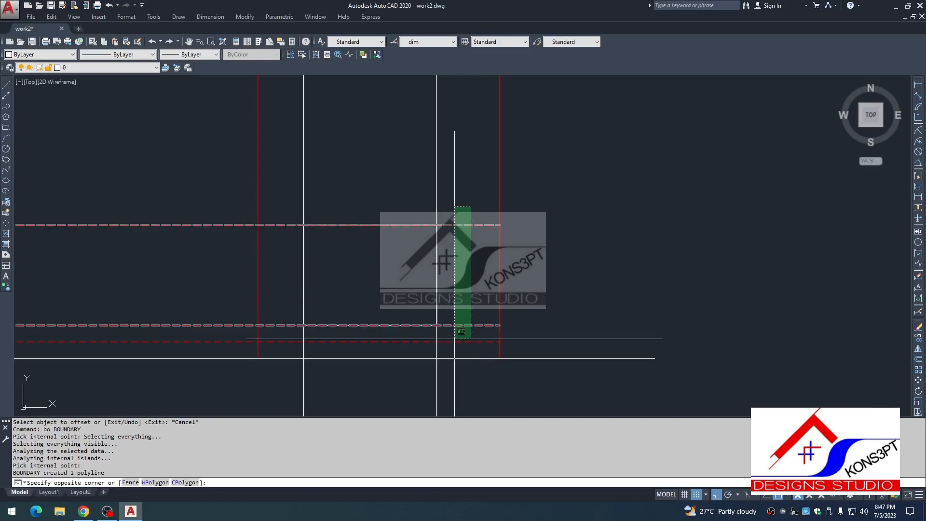
click(455, 332)
text(e)
key(Return)
click(472, 368)
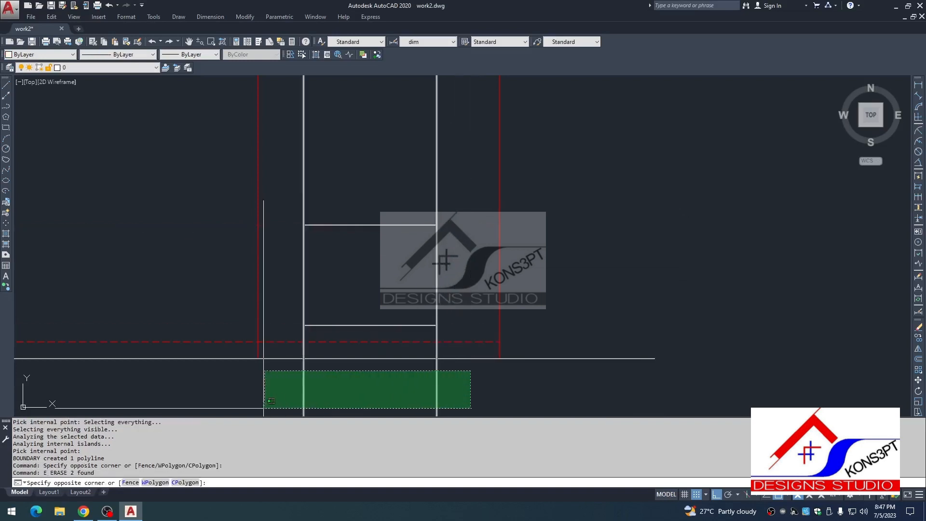
click(301, 397)
text(e)
key(Return)
scroll(377, 306, down, 2)
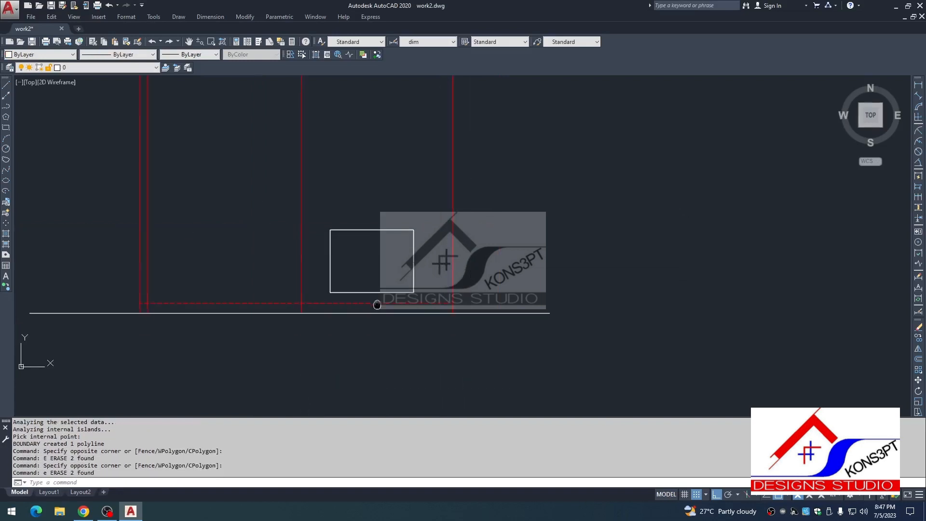
Offset the W1 window outline 1" inward.
scroll(385, 261, up, 2)
key(Escape)
key(Escape)
text(o)
key(Return)
text(1)
key(Return)
scroll(389, 220, up, 2)
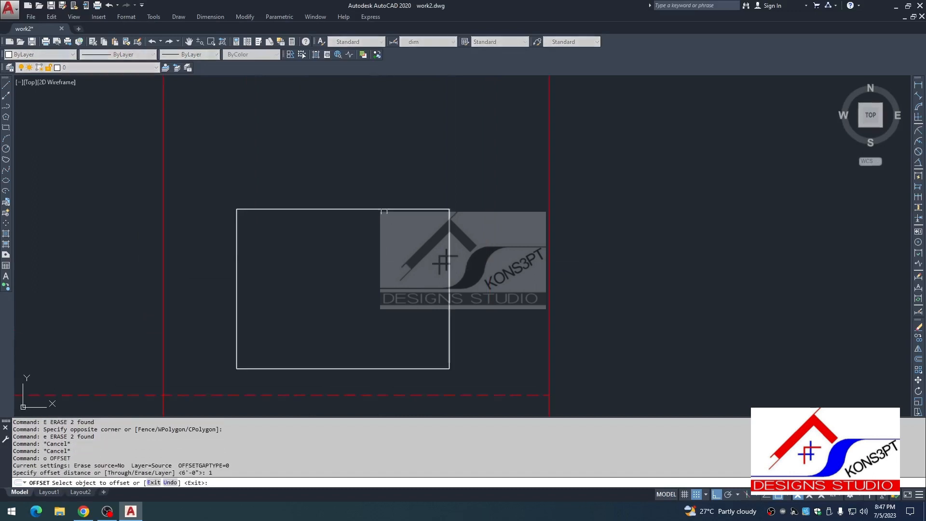
click(383, 210)
click(386, 227)
key(Return)
Offset the window's inner rectangle another 2" inward to form the frame.
key(Return)
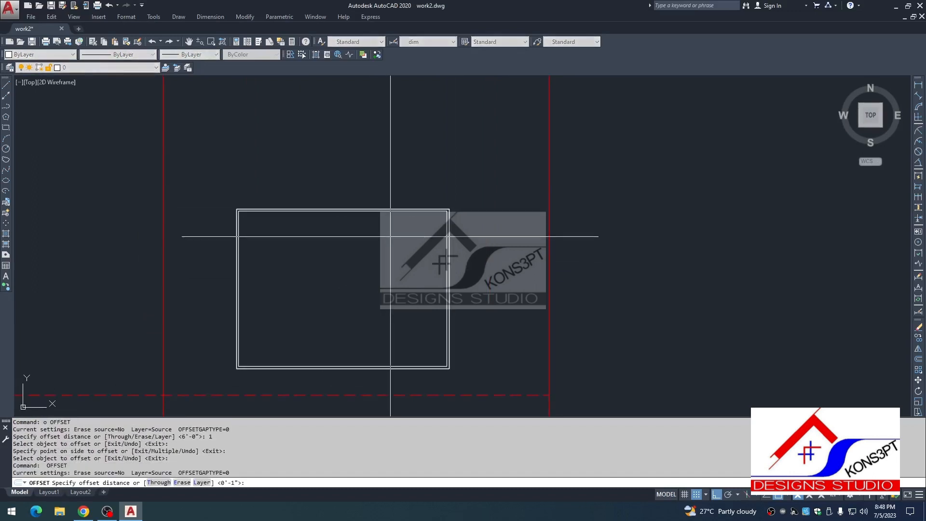
text(2)
key(Return)
click(383, 209)
click(381, 229)
key(Escape)
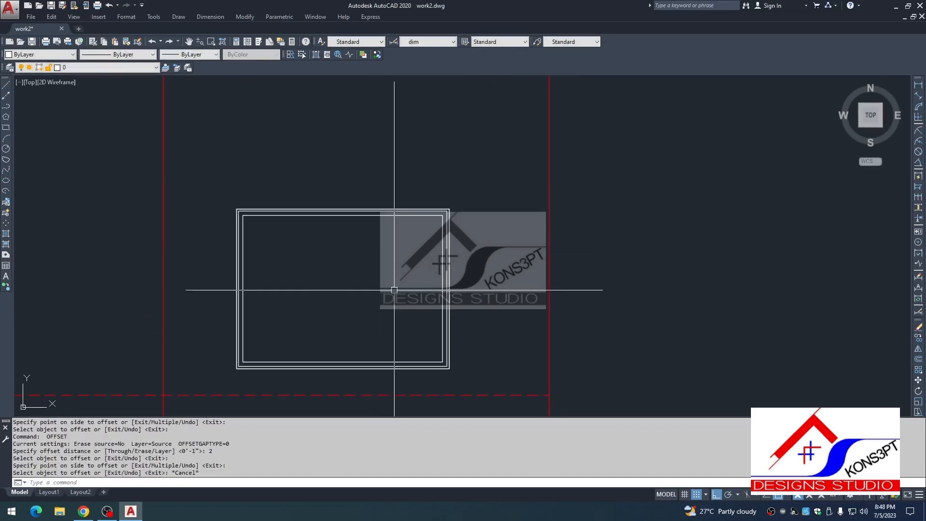
Draw a vertical centre line from the top midpoint of the window's middle rectangle and extend it to that rectangle's bottom edge.
text(l)
key(Return)
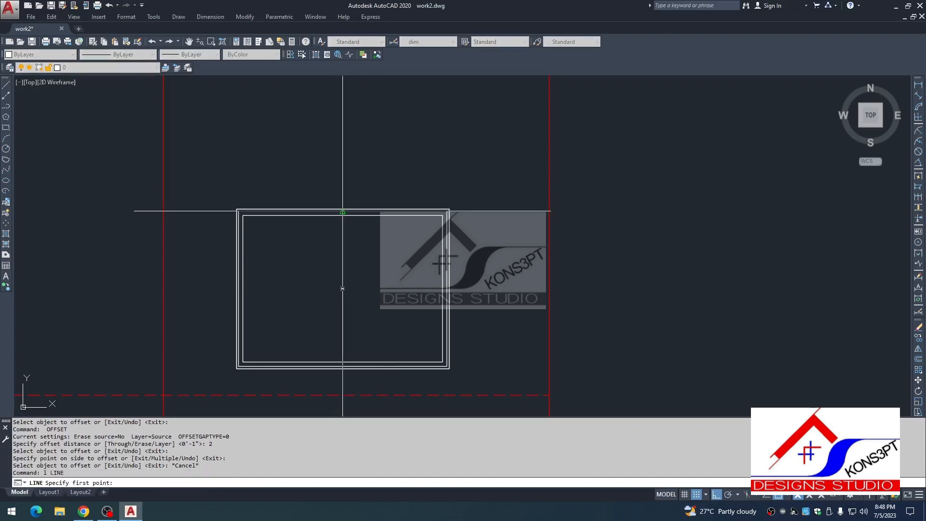
click(343, 211)
click(359, 321)
key(Escape)
text(ex)
key(Return)
key(Return)
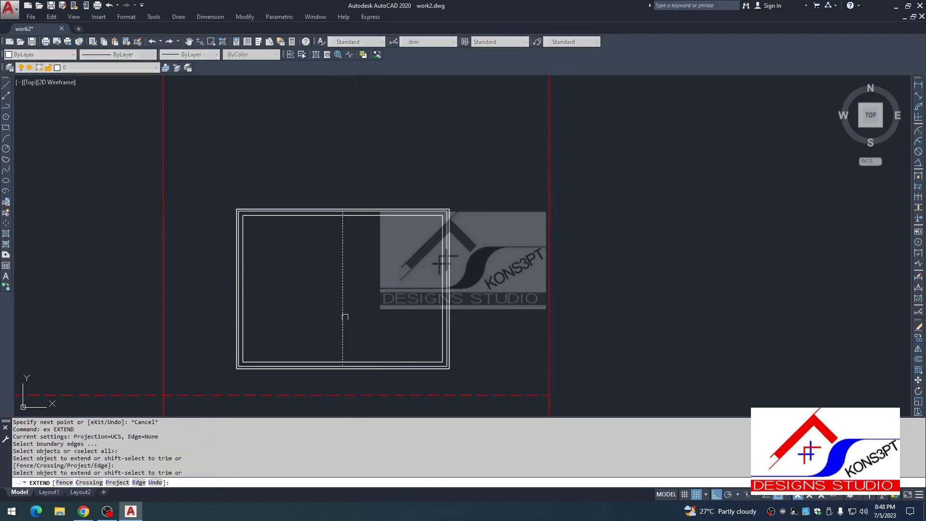
click(345, 316)
key(Escape)
Offset the window's vertical centre line 1" to both sides.
text(o)
key(Return)
text(1)
key(Return)
scroll(336, 256, up, 2)
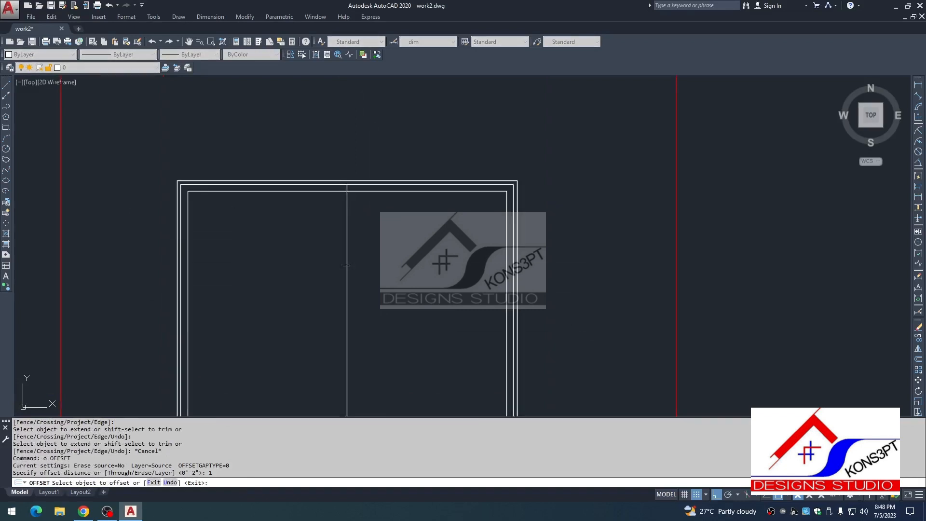
click(347, 265)
click(338, 264)
click(362, 268)
key(Escape)
Erase the original centre line between the two offset mullion lines.
scroll(352, 261, up, 2)
click(343, 263)
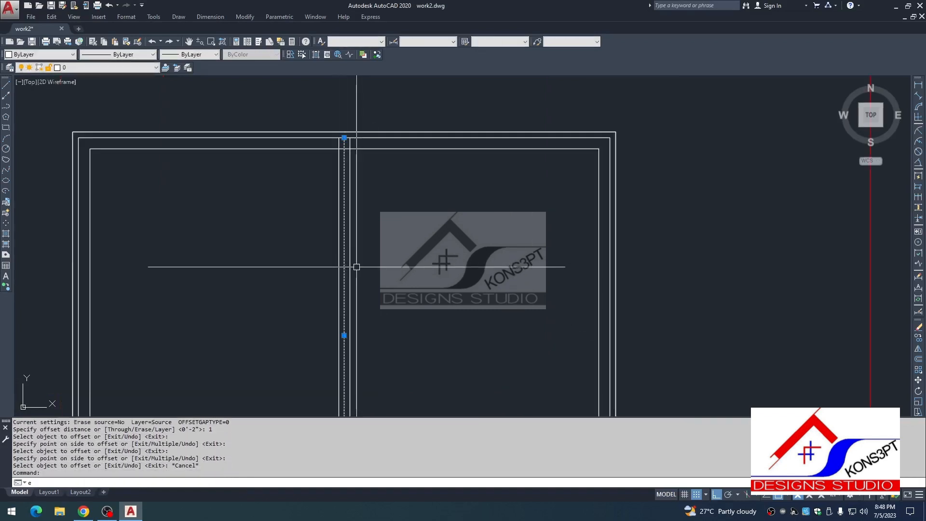
text(e)
key(Return)
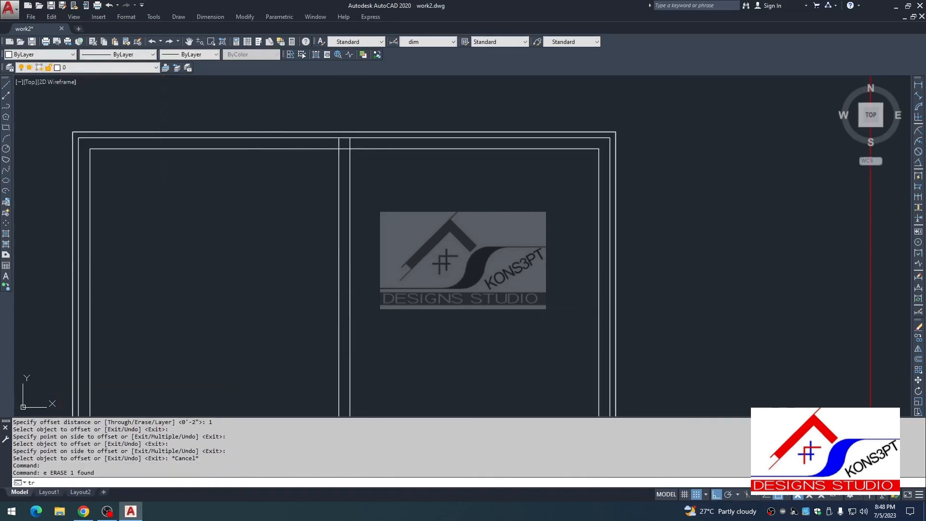
Trim the innermost frame between the mullion lines and the right mullion line's ends beyond that frame.
text(tr)
key(Return)
scroll(359, 146, up, 2)
click(339, 146)
click(328, 206)
scroll(337, 173, down, 3)
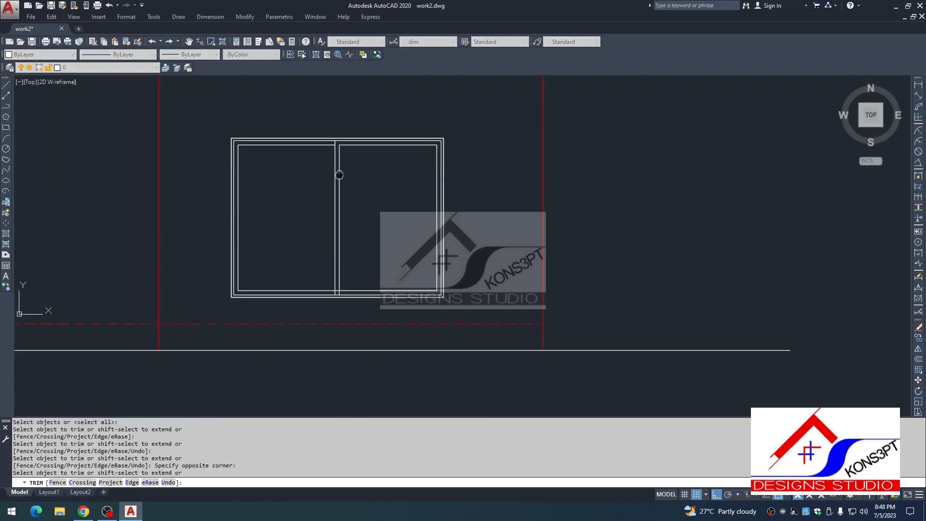
scroll(343, 288, up, 4)
key(Escape)
scroll(381, 294, down, 4)
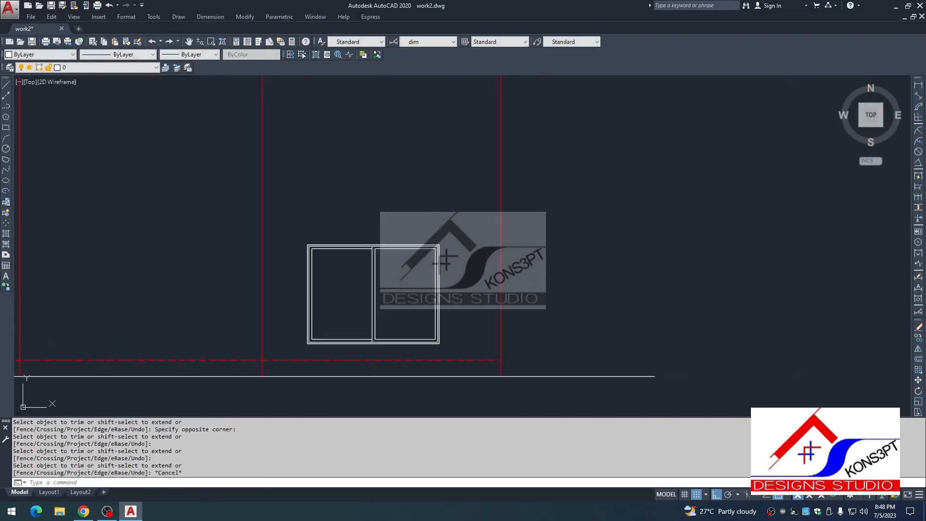
key(Escape)
scroll(356, 307, up, 3)
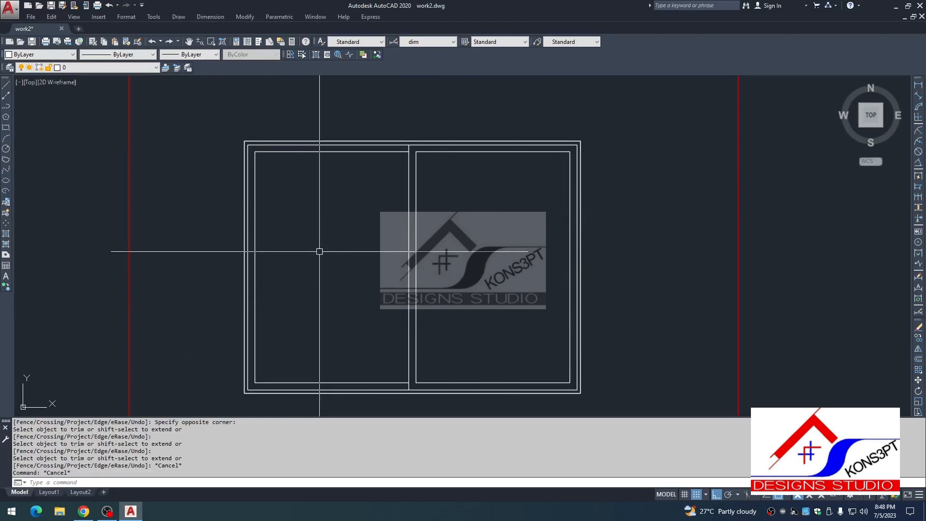
Match the properties of the whole elevation window to the W1 window line in the ground floor plan.
key(Escape)
text(ma)
key(Return)
scroll(376, 206, down, 4)
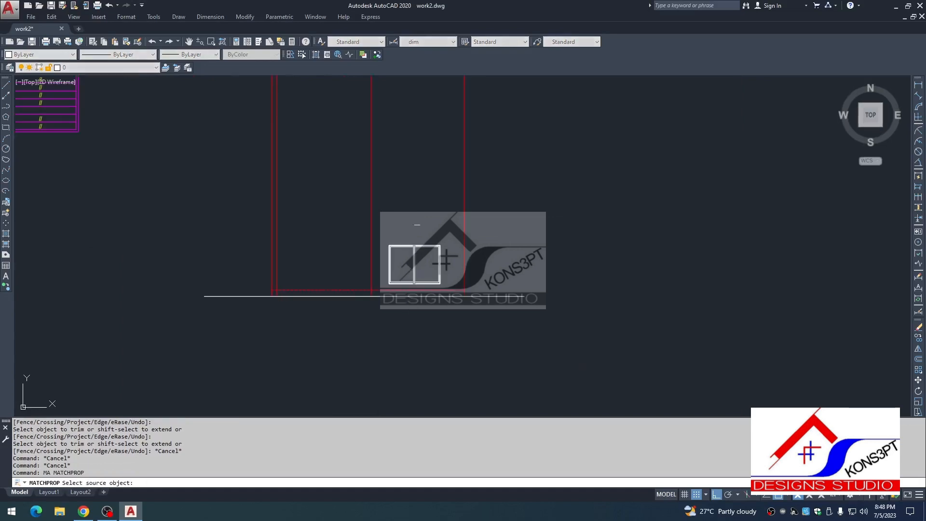
scroll(402, 204, up, 5)
click(402, 204)
scroll(402, 203, down, 4)
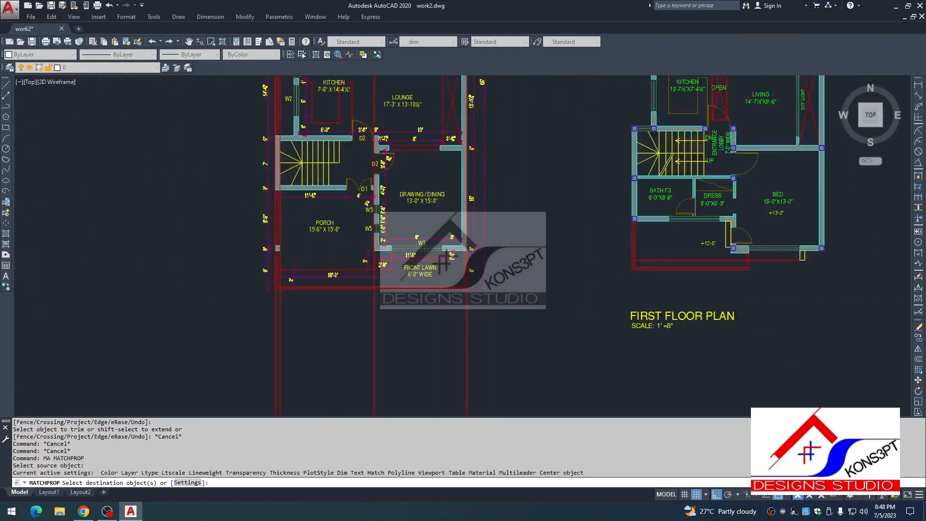
scroll(369, 253, up, 6)
click(316, 222)
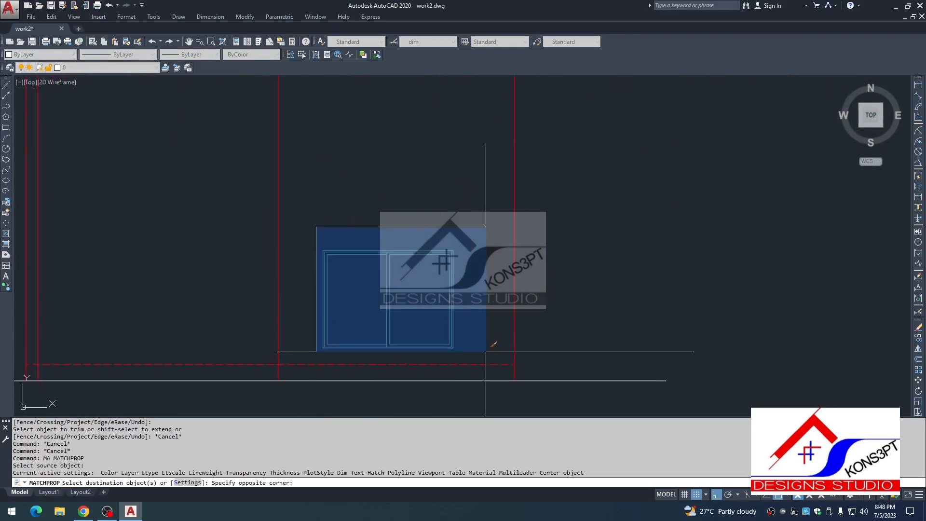
click(491, 369)
key(Escape)
key(Escape)
key(Escape)
scroll(391, 334, down, 4)
key(Escape)
key(Escape)
Add vertical construction lines through both sides of the D1 door opening in the porch wall.
scroll(391, 334, down, 3)
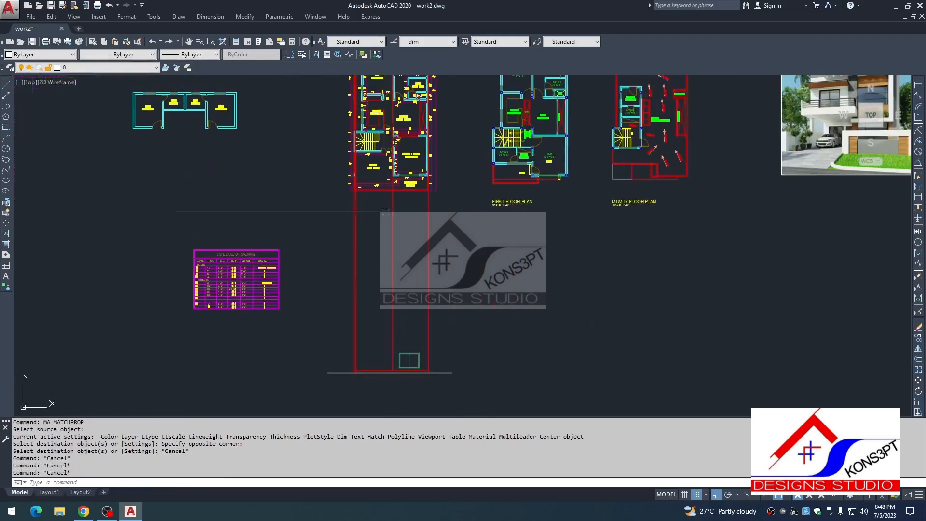
scroll(386, 247, up, 6)
text(xl)
key(Return)
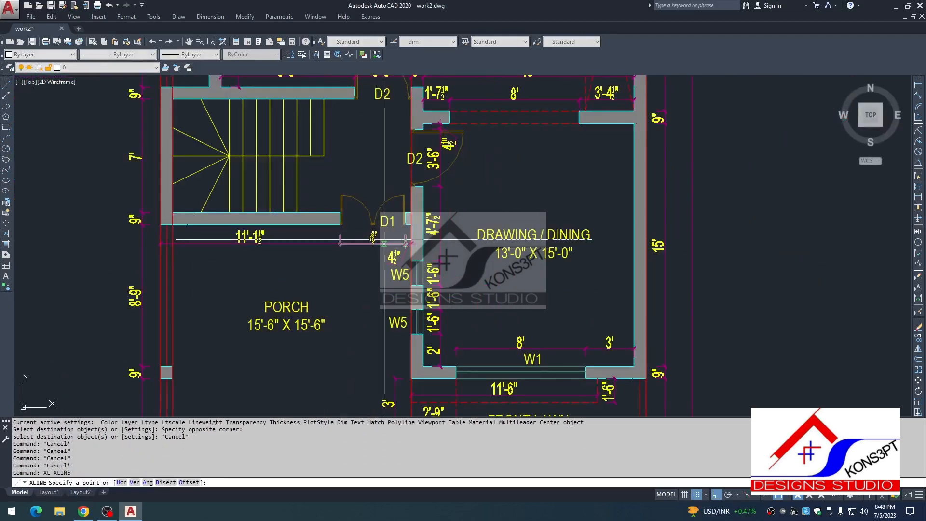
text(v)
key(Return)
scroll(407, 215, up, 4)
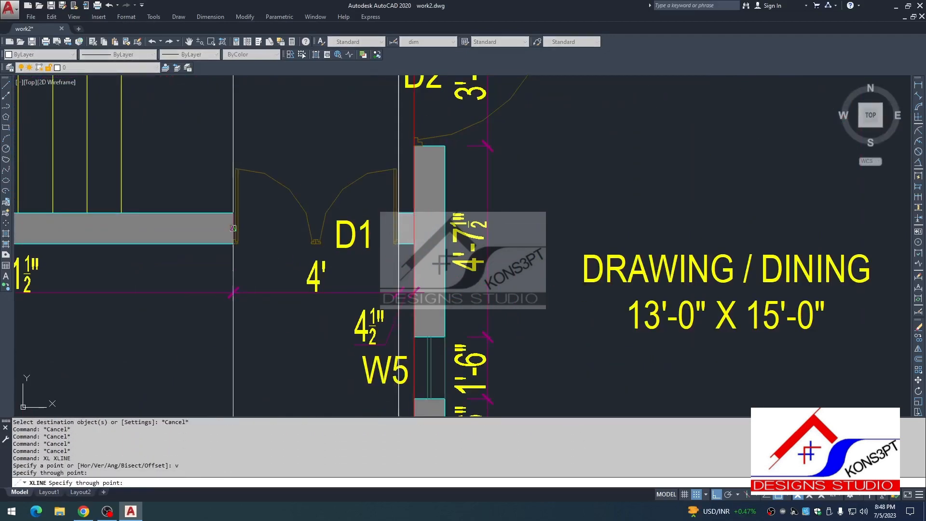
key(Escape)
Draw a horizontal line from the elevation window's upper-left corner leftward past both D1 door construction lines.
scroll(307, 159, down, 10)
middle_drag(362, 371, 345, 129)
scroll(312, 322, up, 6)
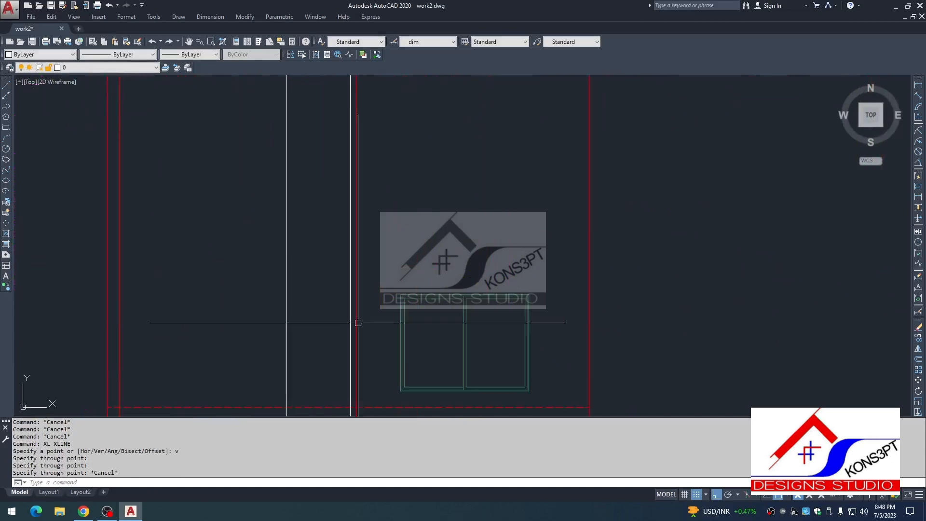
key(Escape)
text(l)
key(Return)
scroll(404, 289, up, 2)
click(398, 297)
middle_drag(198, 316, 248, 263)
click(194, 263)
key(Escape)
Fillet the horizontal line with both door construction lines at radius 0 to form the door's upper corners.
text(f)
key(Return)
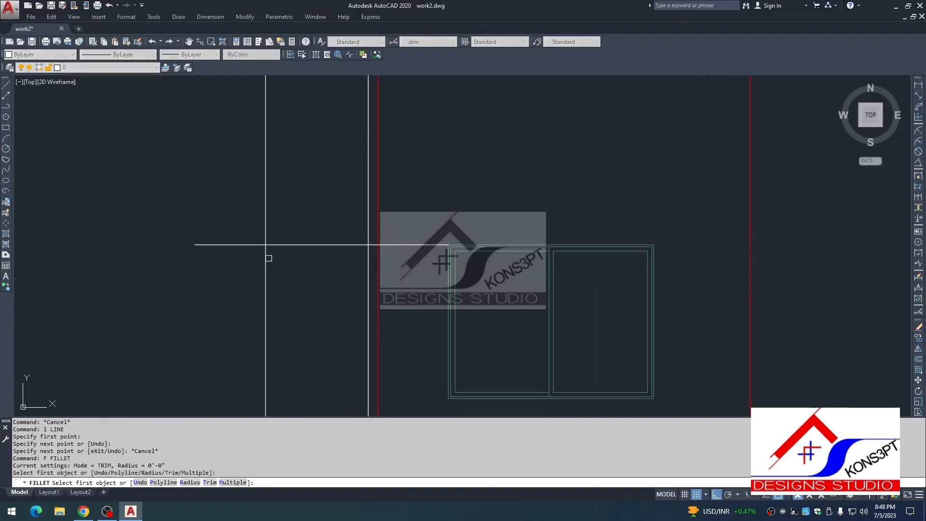
click(270, 245)
click(265, 255)
key(Return)
click(361, 244)
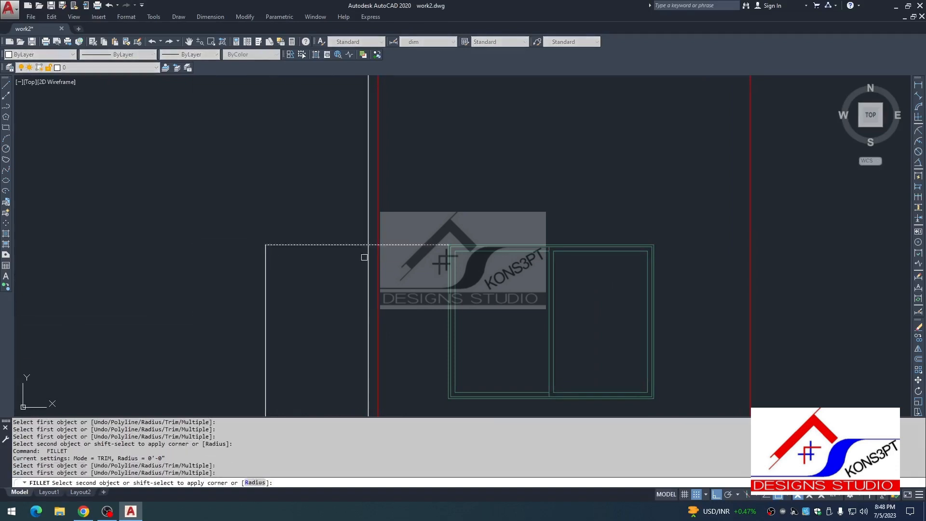
click(367, 254)
key(Escape)
Check the D1 door's size in the Schedule of Opening.
scroll(415, 258, down, 5)
middle_drag(415, 258, 675, 352)
scroll(223, 115, up, 4)
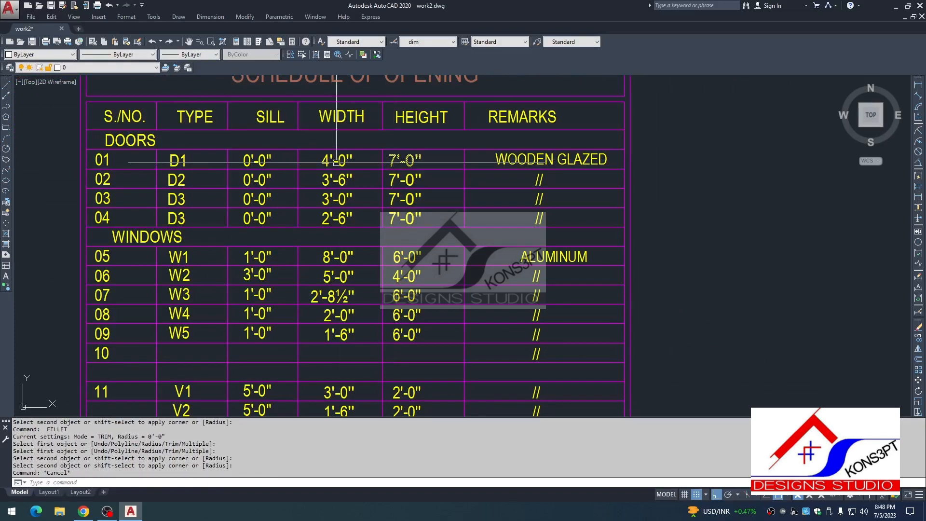
scroll(326, 268, down, 5)
scroll(333, 270, up, 5)
key(Escape)
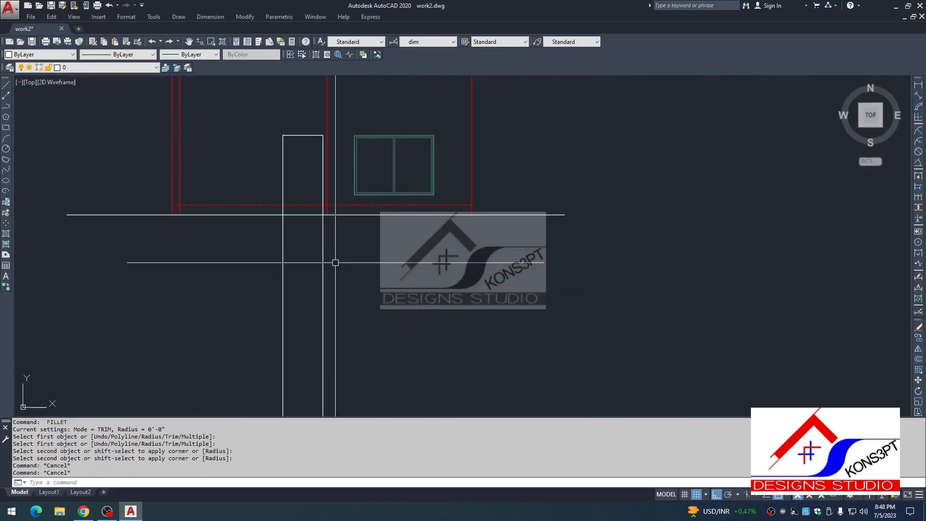
Trim the D1 door's vertical lines below the dashed plinth line.
text(tr)
key(space)
click(331, 265)
key(space)
click(398, 313)
click(200, 347)
key(Escape)
key(Escape)
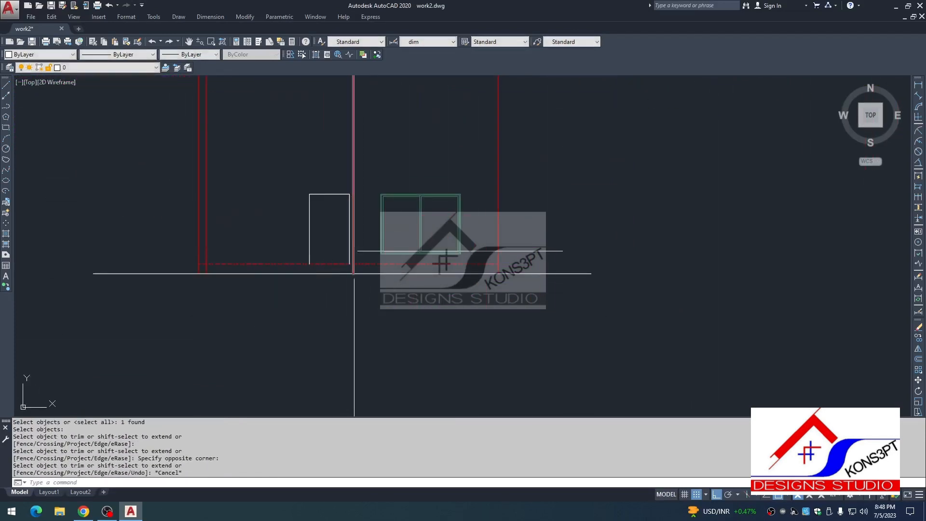
Offset the D1 door's top and both side lines 2 inches inward for the frame.
middle_drag(354, 252, 349, 281)
text(o)
key(space)
text(2)
key(Return)
scroll(338, 275, up, 2)
click(325, 223)
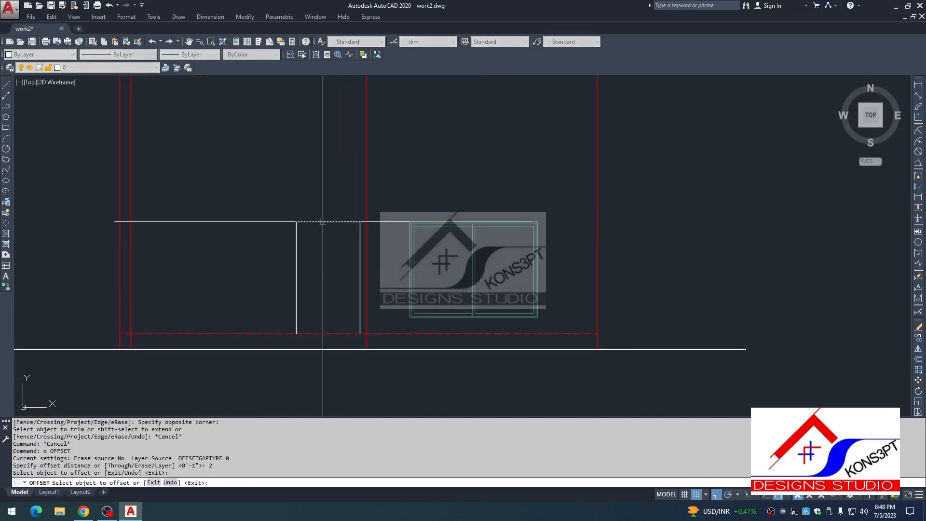
click(289, 247)
click(296, 249)
click(348, 254)
click(359, 251)
click(350, 245)
key(Escape)
Fillet the inner frame lines at radius 0 to close both upper corners of the D1 door frame.
scroll(364, 230, up, 2)
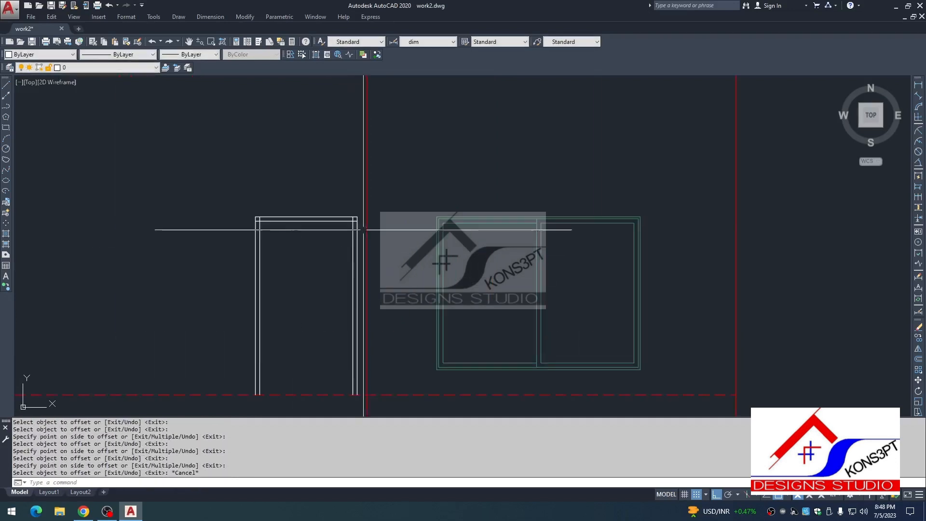
text(f)
click(353, 234)
click(334, 221)
key(space)
click(260, 247)
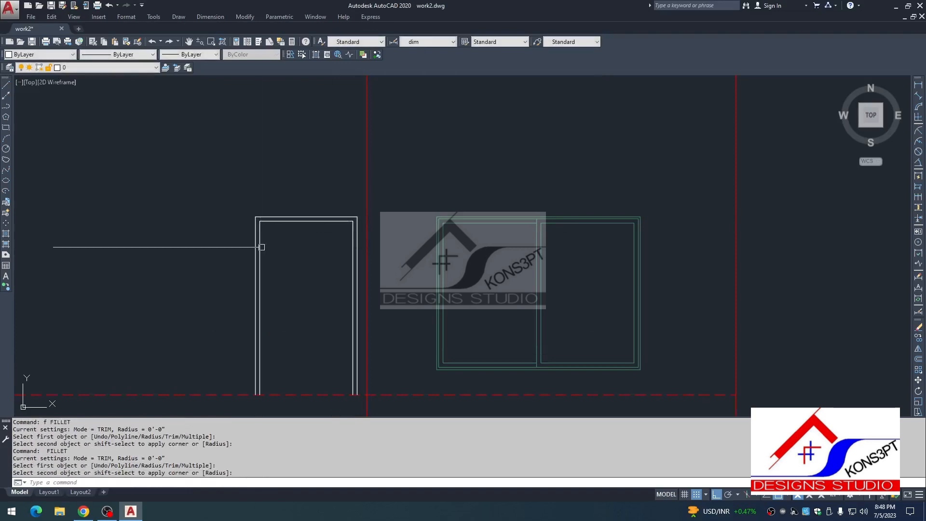
key(Escape)
Match the elevation door frame's properties to a door in the ground floor plan.
scroll(333, 293, down, 2)
text(ma)
scroll(350, 301, down, 2)
middle_drag(339, 204, 332, 306)
scroll(298, 262, down, 2)
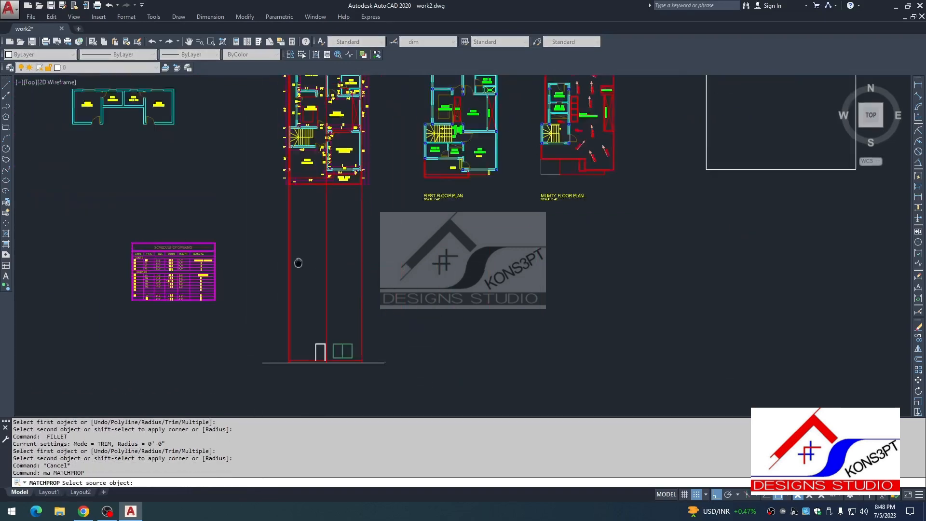
middle_drag(298, 262, 299, 316)
scroll(318, 179, up, 4)
click(317, 179)
key(Escape)
key(space)
click(333, 234)
scroll(340, 234, down, 3)
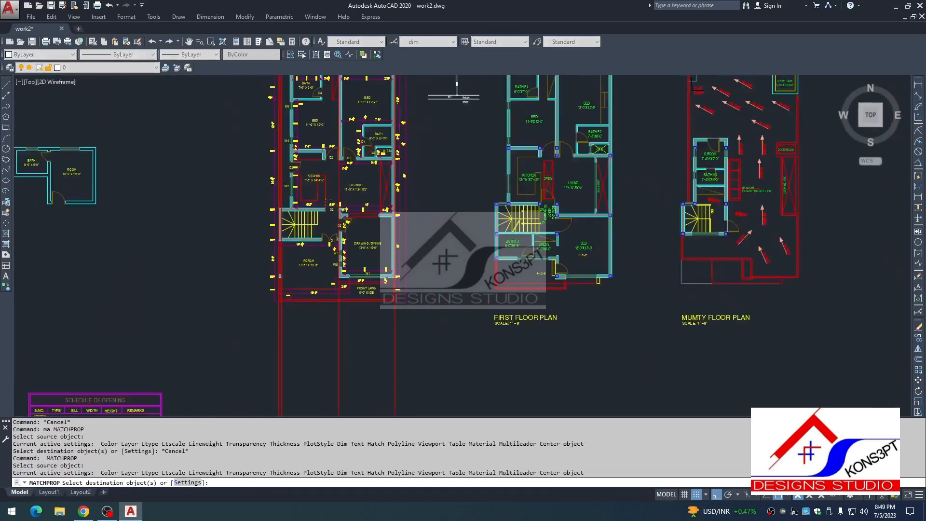
middle_drag(336, 356, 326, 247)
scroll(326, 248, up, 7)
click(343, 230)
click(141, 305)
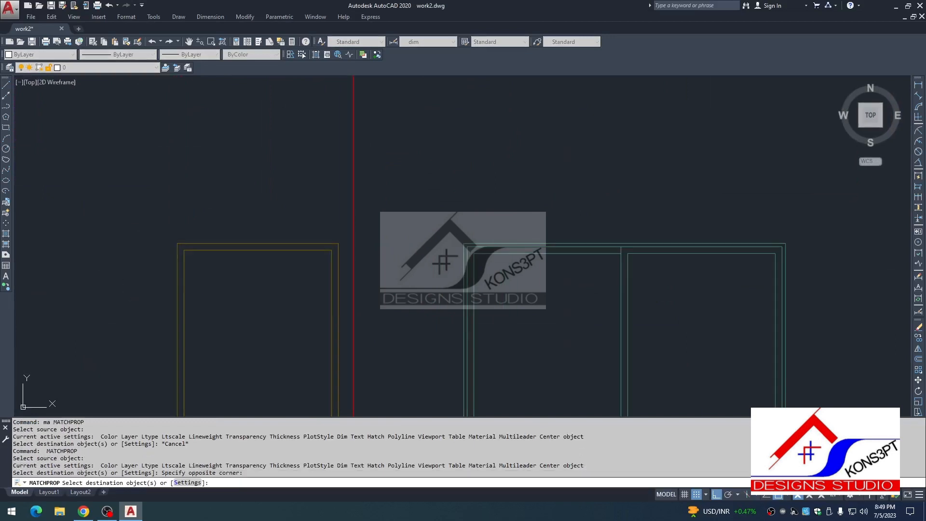
scroll(286, 318, down, 2)
middle_drag(286, 318, 313, 236)
key(Escape)
key(Escape)
Offset the door's inner frame sides and top 5 inches inward to outline the stiles and top rail.
text(o )
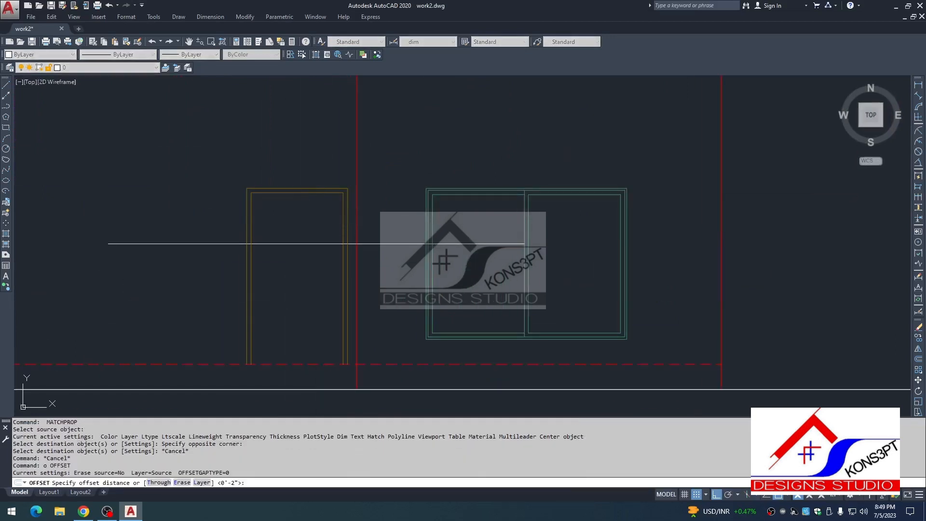
text(5)
key(Return)
click(343, 231)
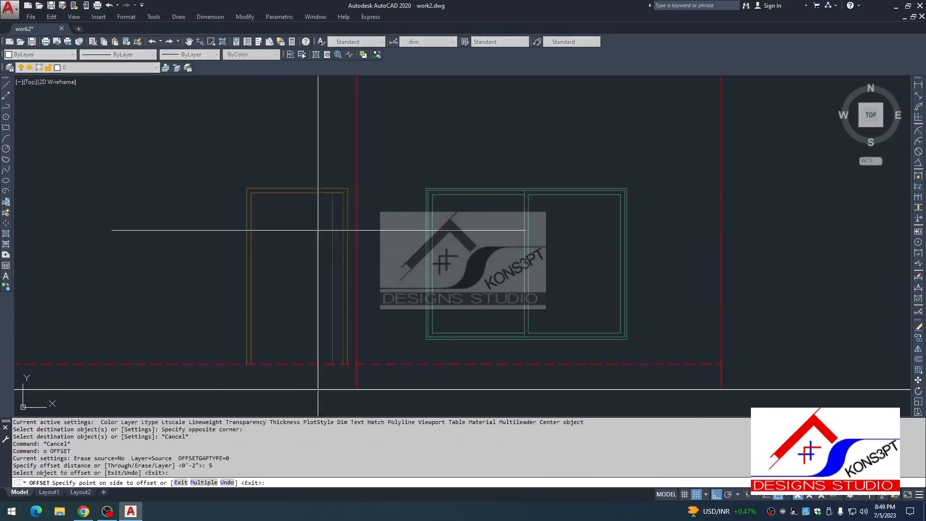
click(314, 228)
click(251, 236)
click(254, 236)
click(305, 194)
click(311, 219)
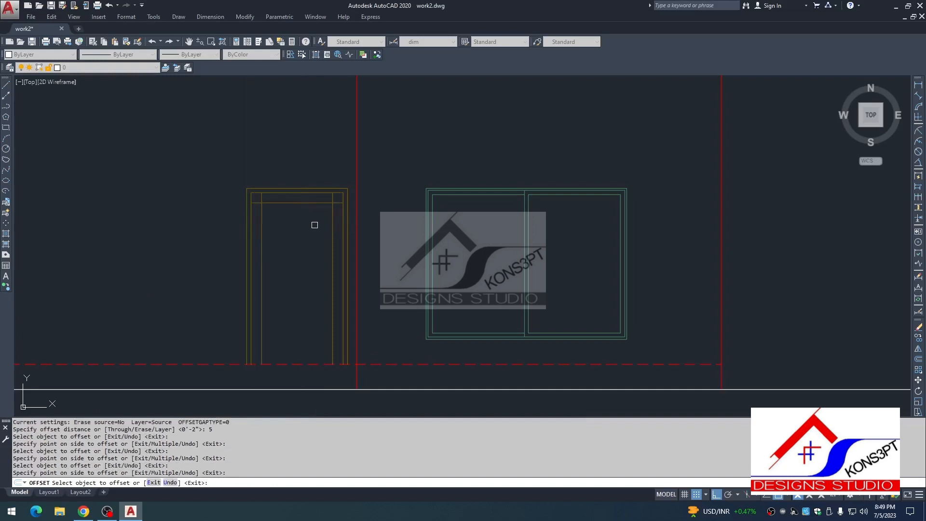
key(Escape)
Draw a vertical centre line down from the midpoint of the inner frame's top and extend it to the plinth line.
text(l)
click(298, 193)
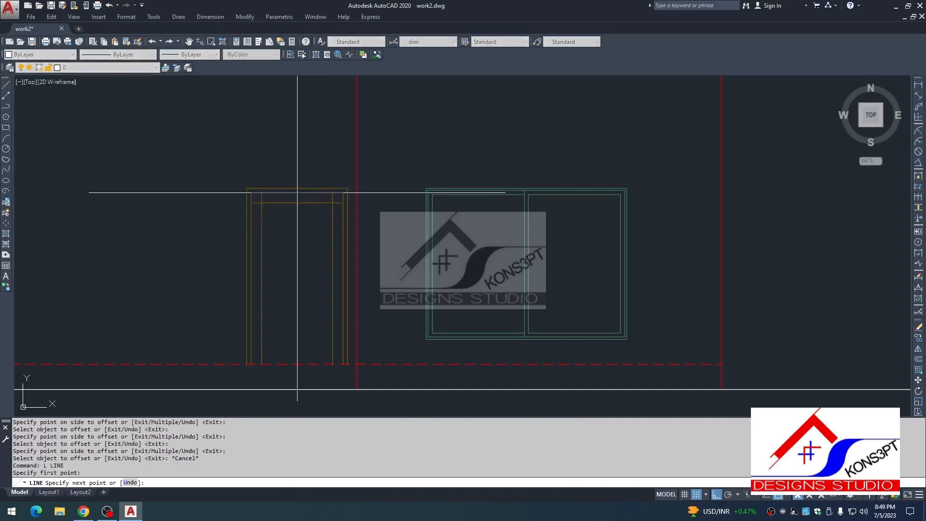
click(301, 321)
key(Escape)
text(ewx)
key(Escape)
text(rexc)
key(Escape)
text(ex)
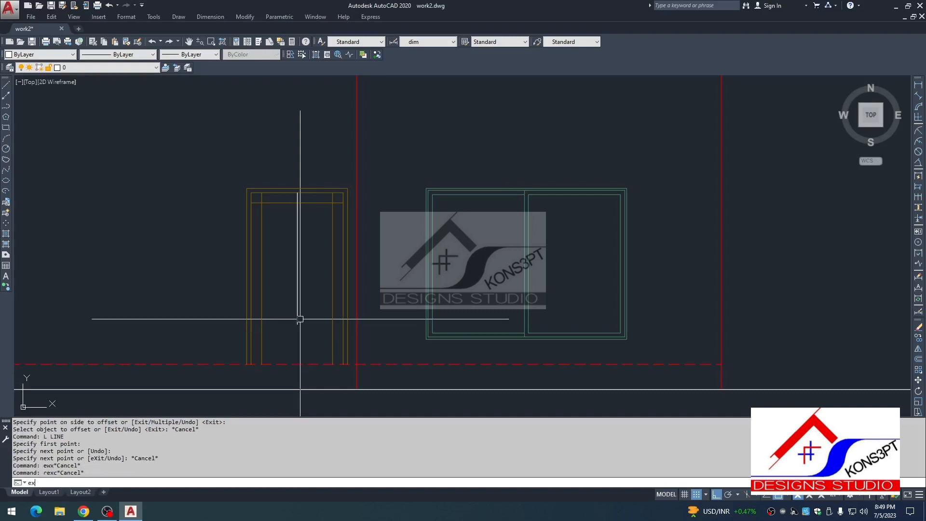
click(296, 314)
key(Escape)
Offset the door's centre line 5 inches to both sides.
text(o )
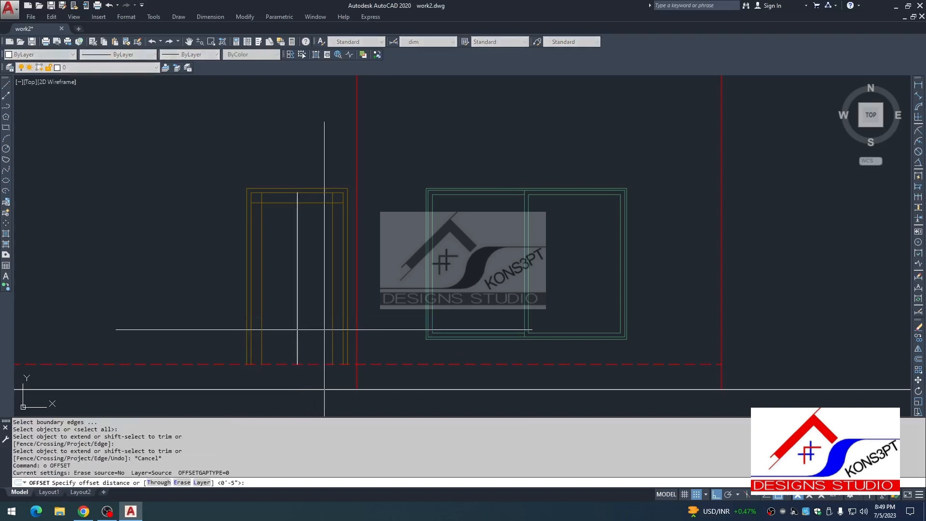
text(5)
key(Return)
scroll(307, 299, up, 2)
click(297, 288)
click(289, 300)
click(296, 297)
click(316, 296)
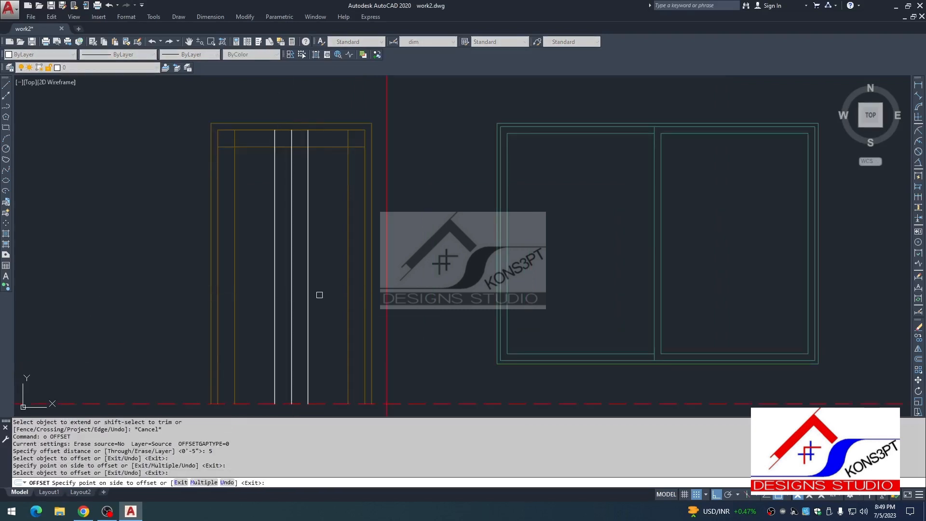
key(Escape)
Match the three middle vertical lines' properties to the door's other lines.
text(ma)
click(349, 270)
click(330, 267)
click(249, 298)
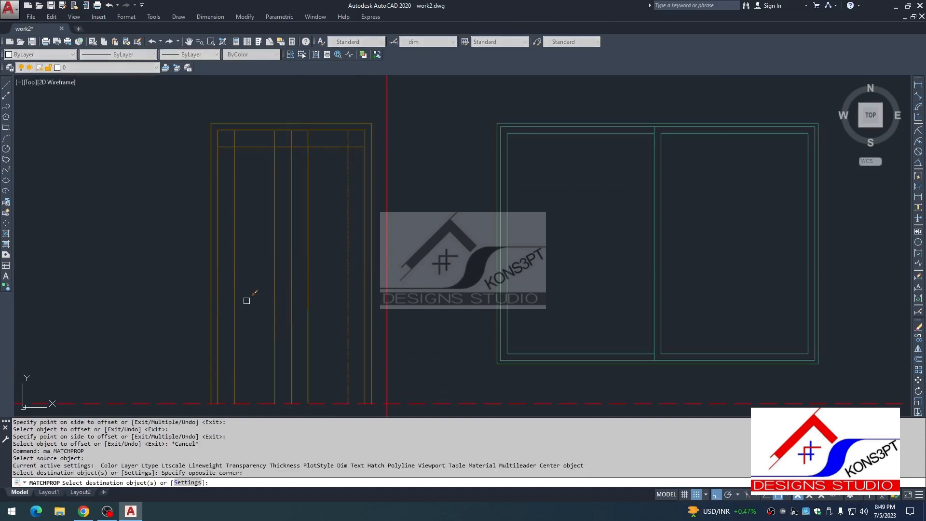
key(Escape)
Offset the dashed plinth line 7 inches upward for the door's bottom rail.
middle_drag(329, 304, 322, 226)
text(o)
key(Return)
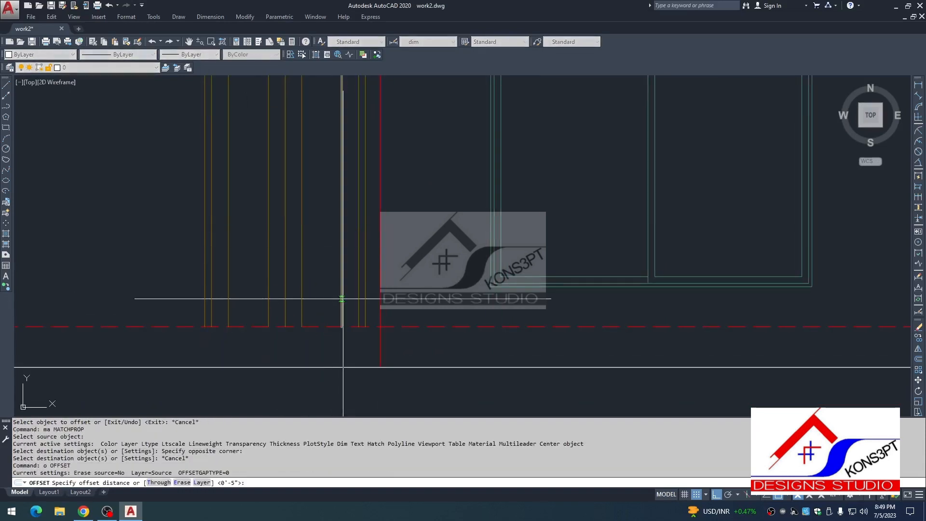
text(7)
key(Return)
click(329, 326)
click(327, 301)
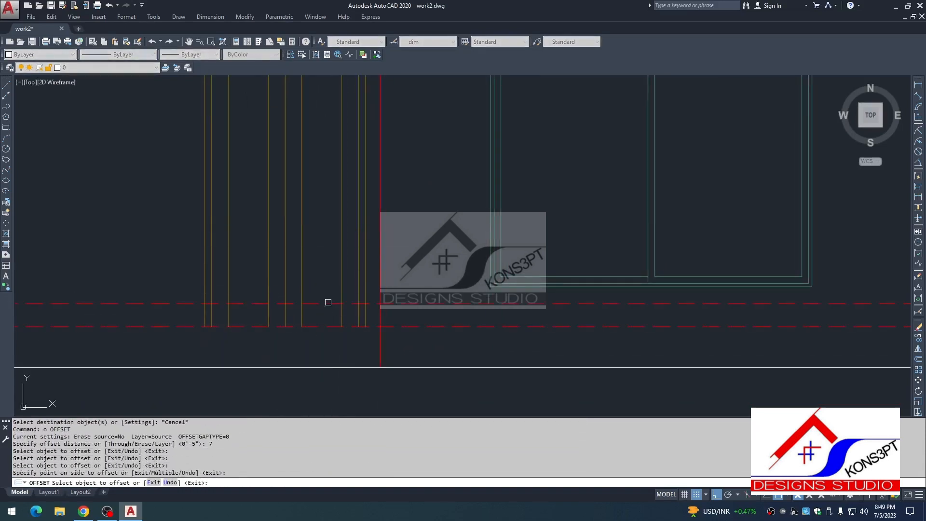
key(Escape)
Trim the offset dashed line outside the door's inner frame lines on both sides.
text(ts or)
click(357, 313)
key(space)
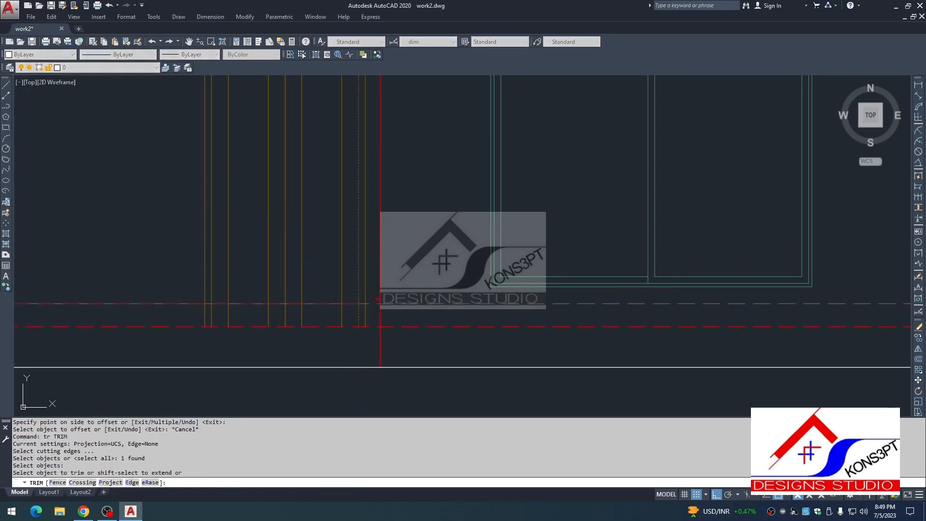
click(382, 304)
click(380, 305)
key(Escape)
key(space)
click(214, 318)
click(210, 314)
click(210, 315)
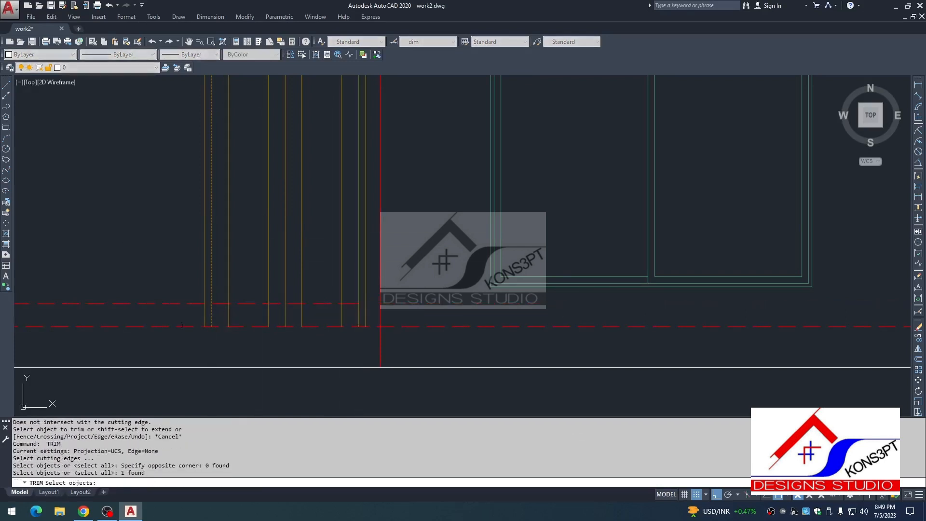
key(space)
click(177, 325)
click(163, 305)
click(156, 311)
key(Escape)
key(Escape)
Match the bottom rail line's properties to the door's lines.
text(ma)
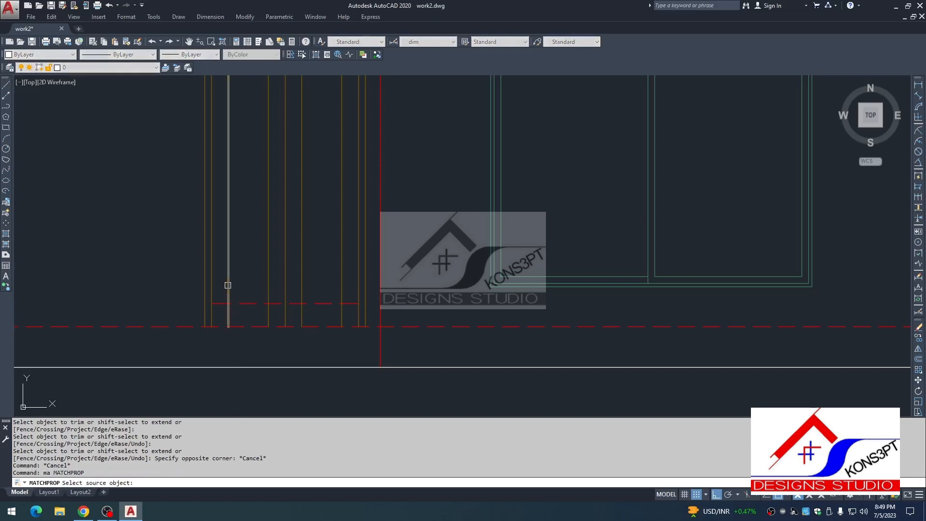
click(227, 288)
click(247, 295)
click(239, 310)
key(Escape)
Draw a circle of radius 1.5 centred on the lower end of the door's centre line.
scroll(310, 390, down, 2)
text(c)
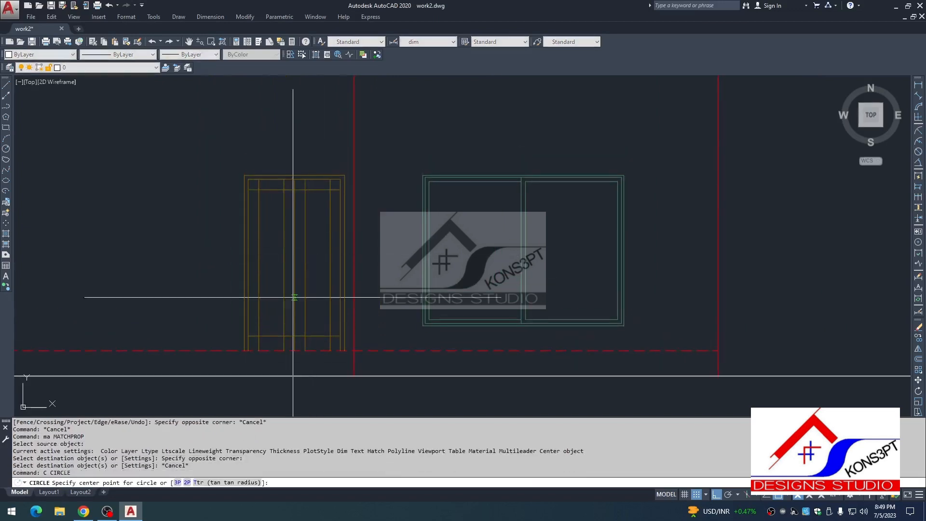
scroll(297, 350, up, 4)
click(290, 354)
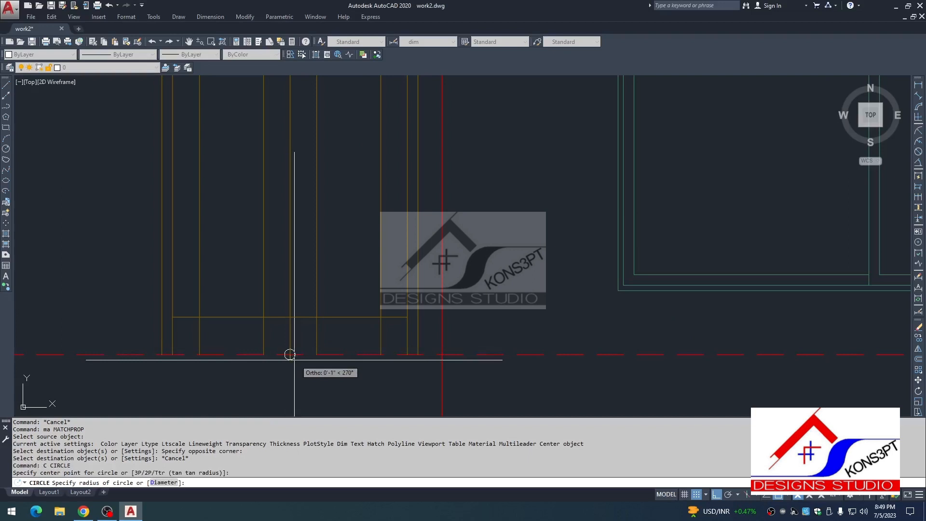
key(Return)
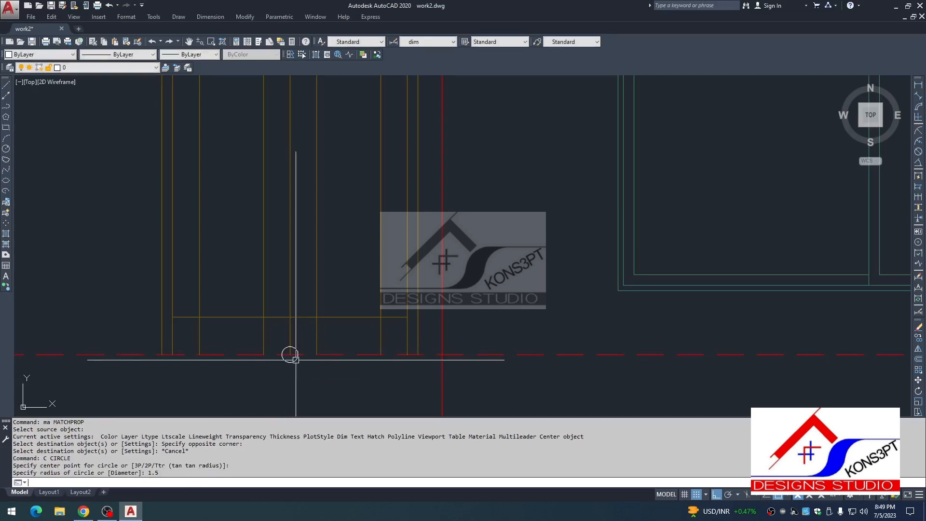
Move the circle 36 inches straight up along the door's centre line.
key(Escape)
click(291, 362)
text(m)
key(Return)
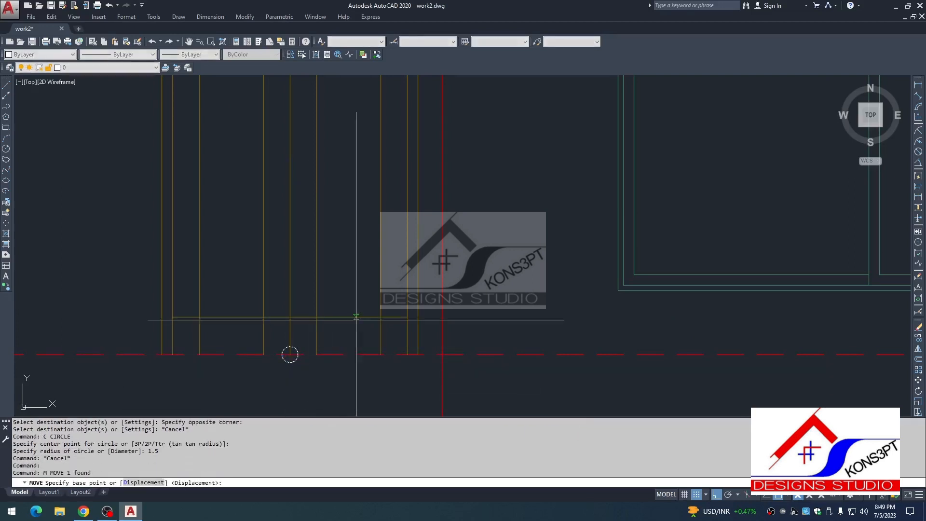
click(350, 330)
text(36)
key(Return)
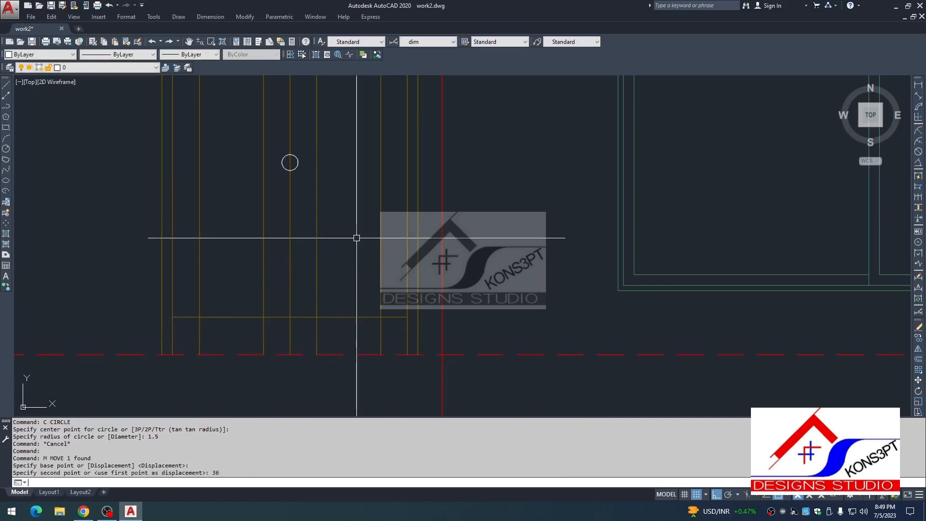
Move the circle 2.5 inches to the left of the door's centre line as a knob.
click(290, 154)
click(331, 206)
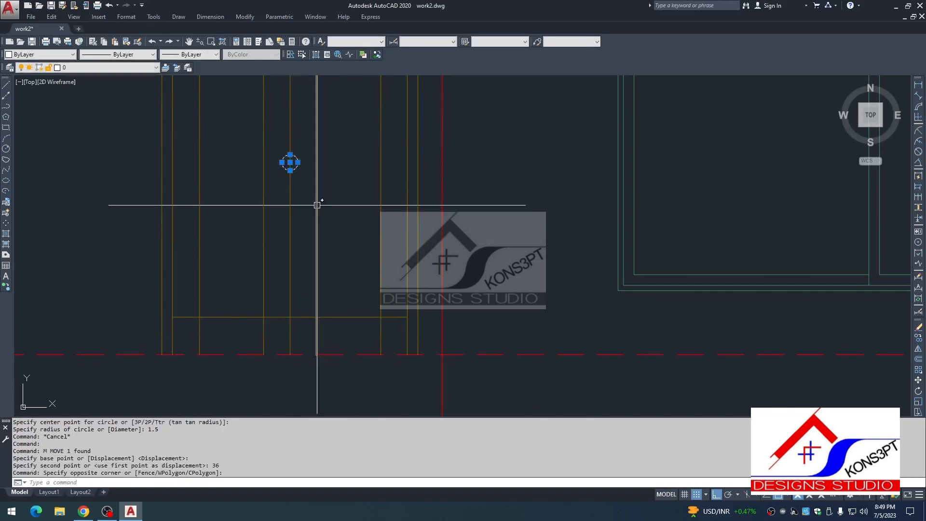
text(m)
key(Return)
click(364, 223)
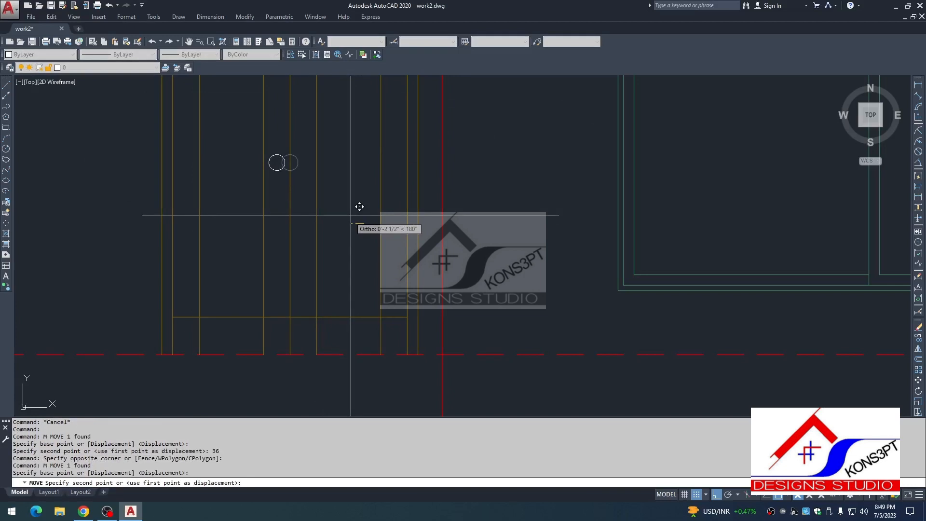
text(2.5)
key(Return)
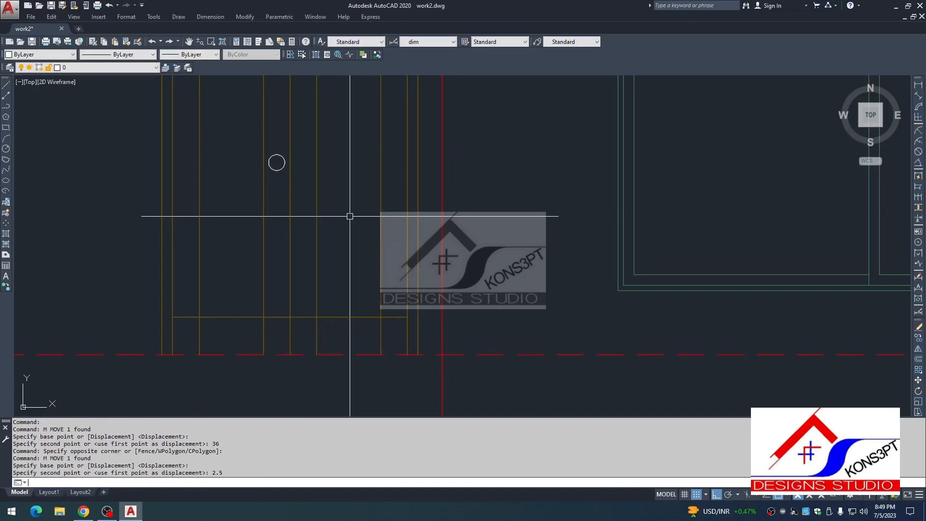
key(Escape)
Mirror the knob circle about the door's centre line, keeping the original.
click(278, 164)
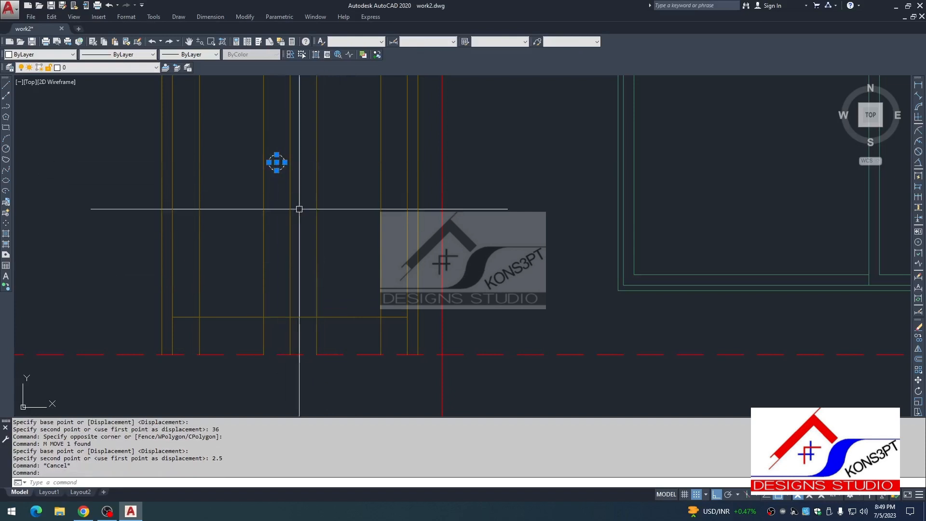
middle_drag(299, 207, 302, 227)
text(mi)
key(Return)
scroll(288, 201, up, 2)
click(288, 201)
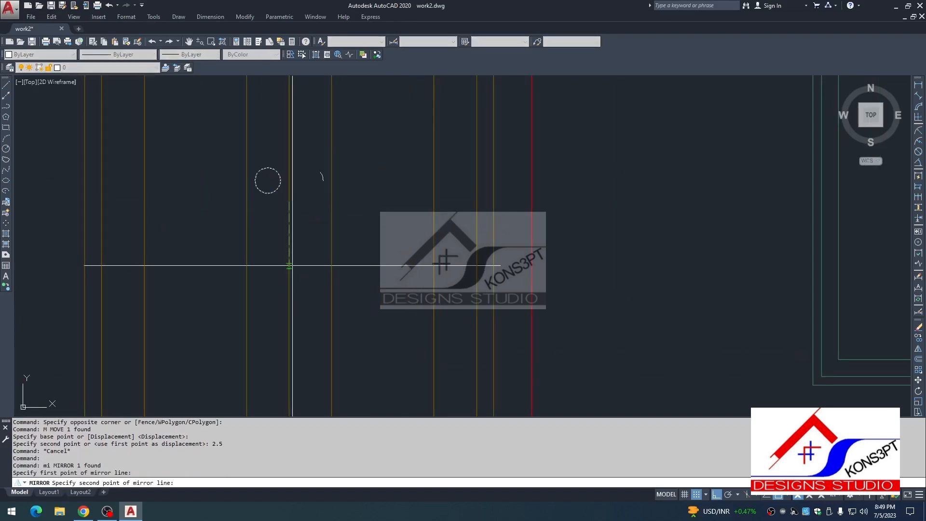
click(289, 264)
key(Return)
Match both knob circles' properties to the door's lines.
text(m)
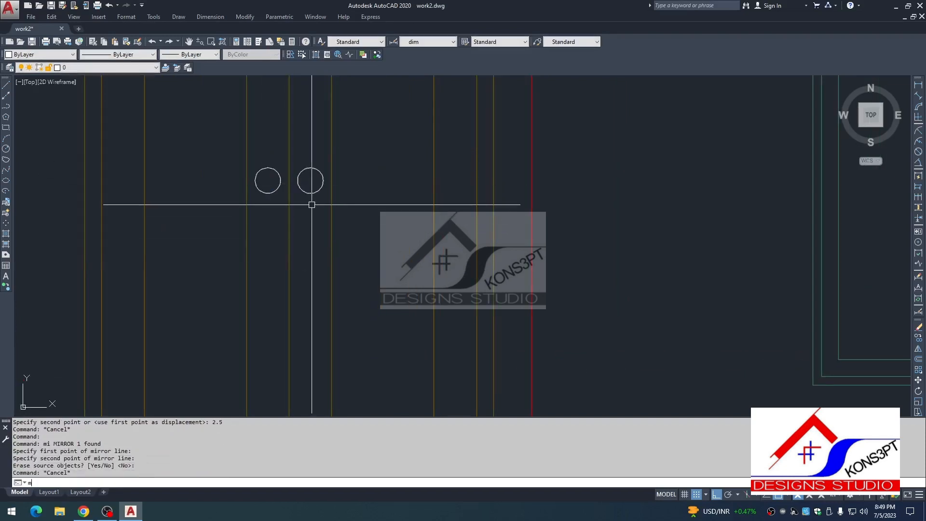
key(Return)
text(a)
key(Escape)
text(ma)
key(Return)
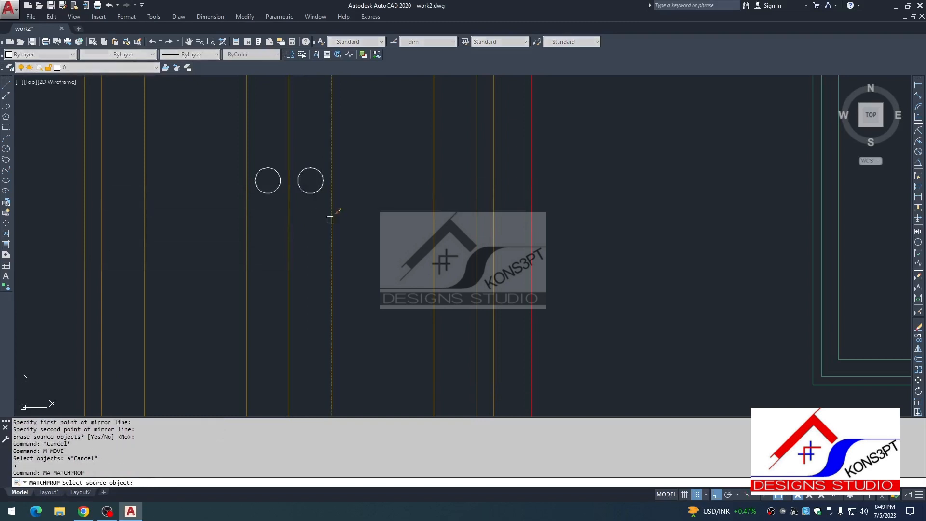
click(330, 219)
click(317, 181)
click(223, 227)
key(Escape)
scroll(359, 235, down, 6)
middle_drag(366, 266, 360, 313)
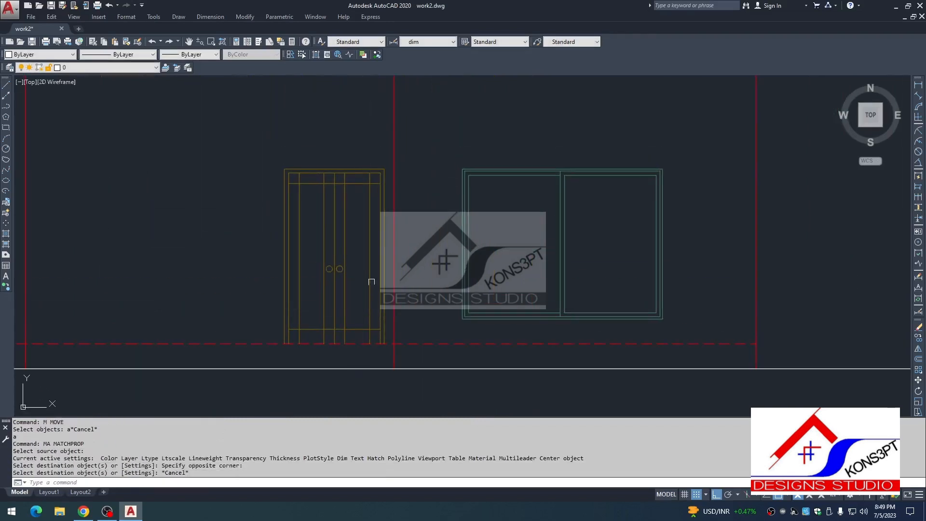
key(Escape)
key(Escape)
key(Escape)
scroll(340, 279, down, 10)
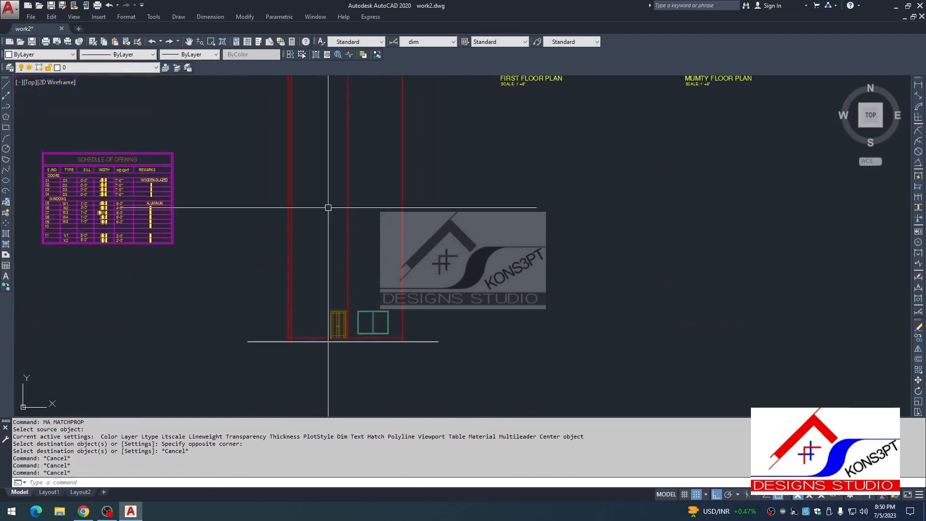
mouse_move(344, 202)
middle_down()
mouse_move(329, 265)
mouse_move(333, 203)
middle_up()
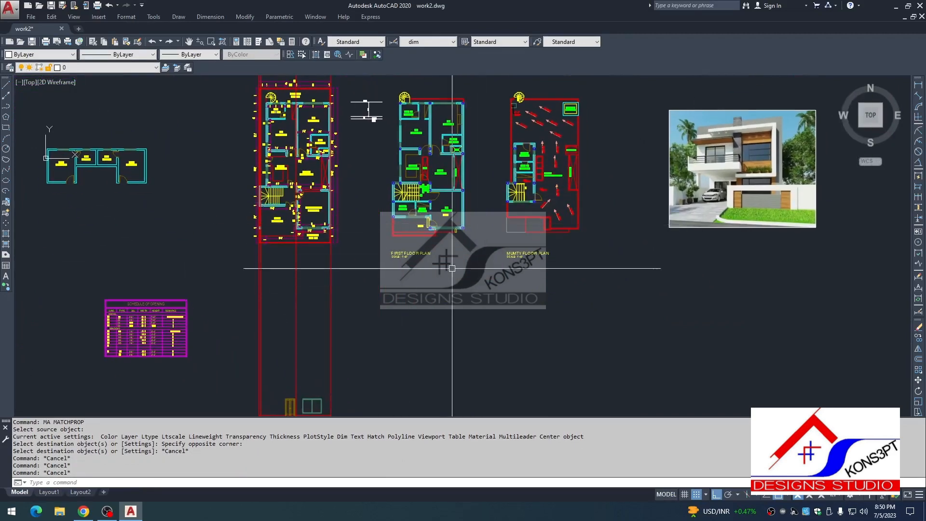
Draw a short line across the wall between staircase and porch, from the midpoint of its outer face to its inner face.
scroll(452, 268, up, 8)
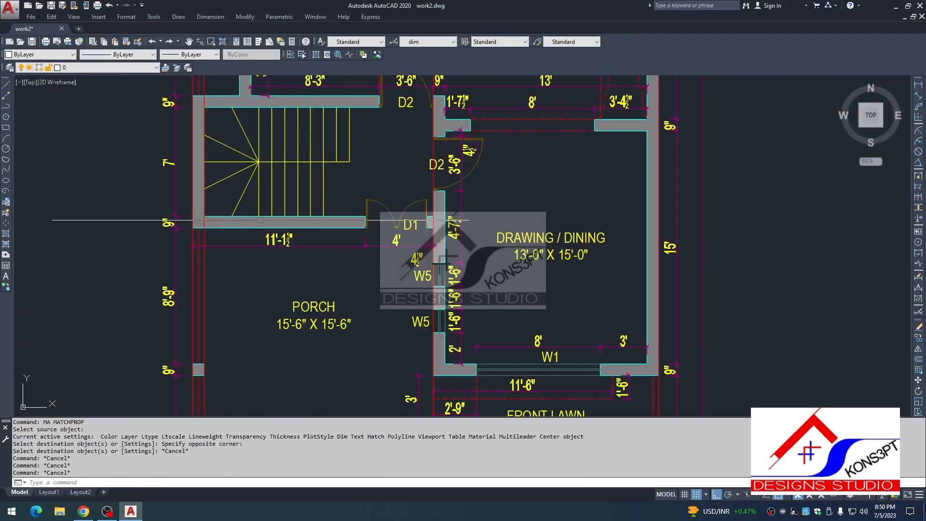
scroll(260, 221, down, 8)
scroll(599, 211, up, 10)
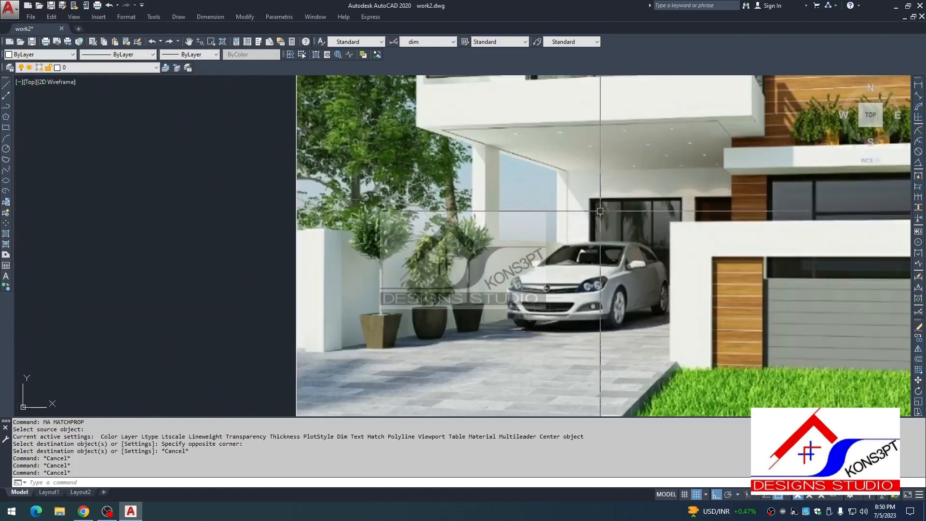
scroll(650, 210, down, 8)
scroll(340, 253, up, 8)
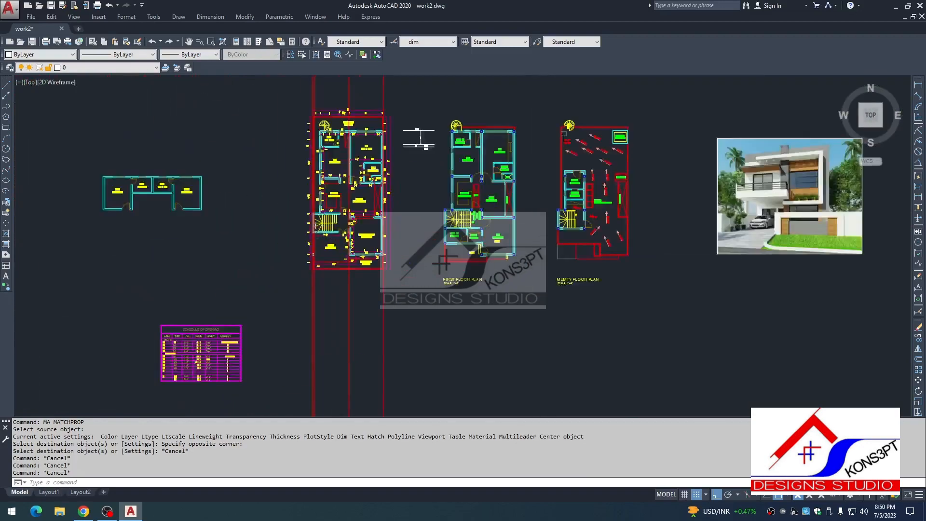
text(l)
key(Return)
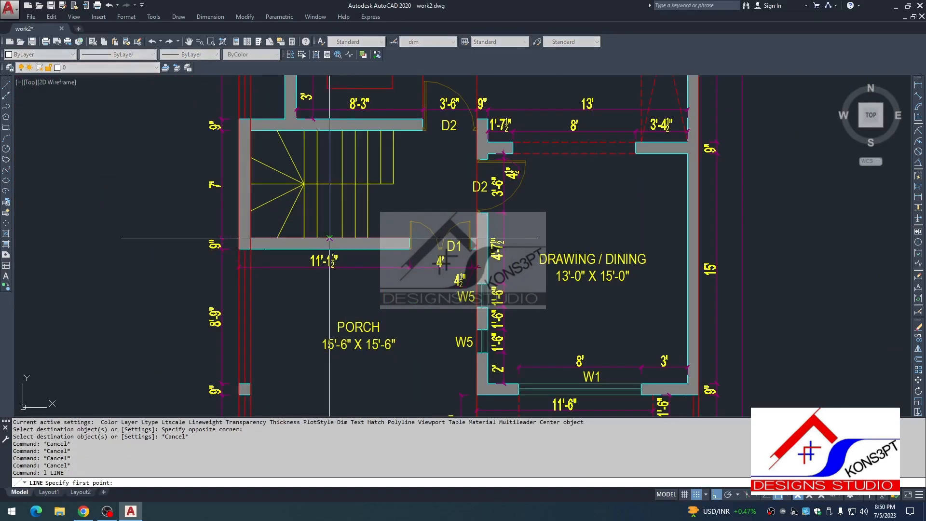
click(329, 249)
key(Escape)
key(space)
click(324, 249)
click(324, 238)
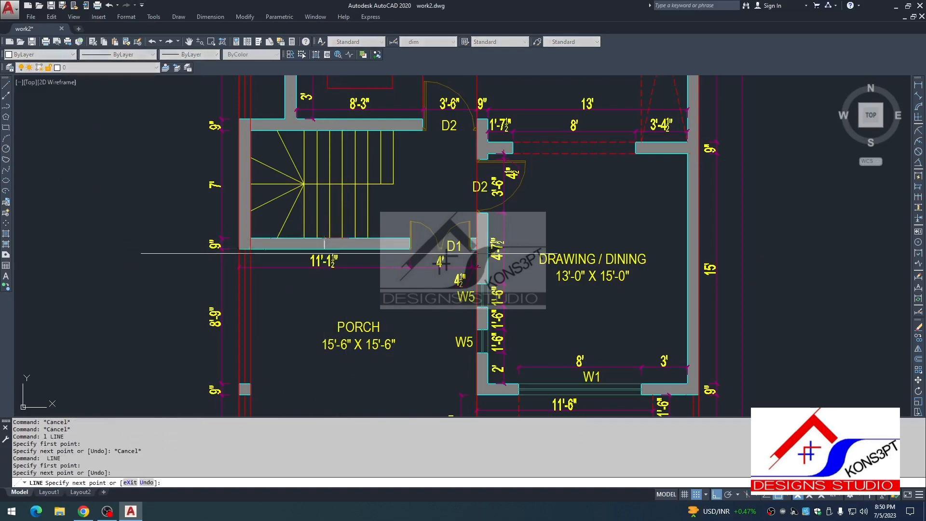
key(Escape)
Try offsetting the short wall line 4 feet to the left and erase the offset copy.
text(o)
key(Return)
text(4)
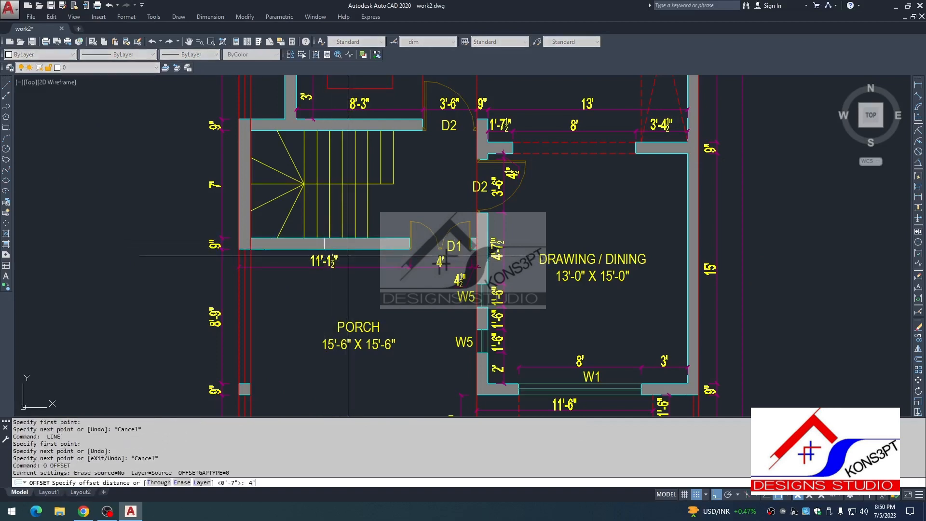
key(Return)
scroll(332, 231, up, 4)
click(311, 257)
click(309, 263)
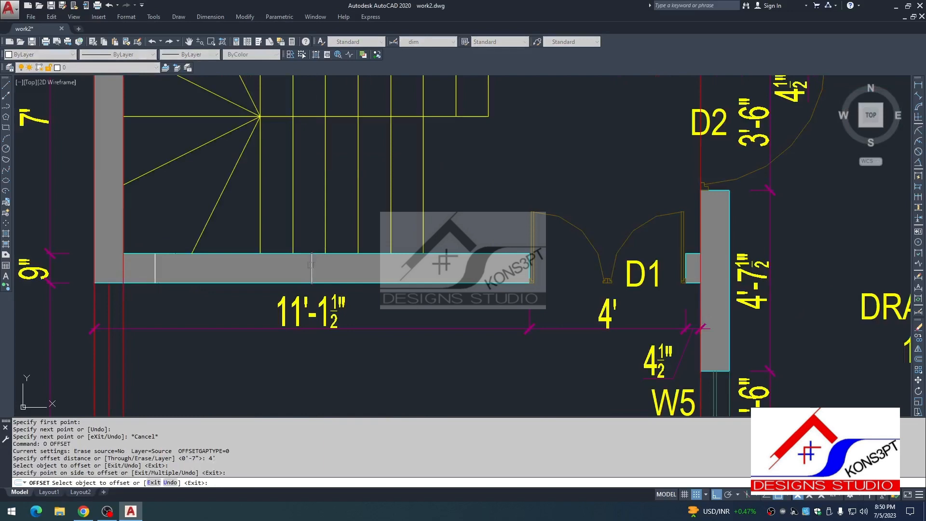
key(Escape)
click(118, 235)
click(176, 313)
key(Return)
text(e)
key(Return)
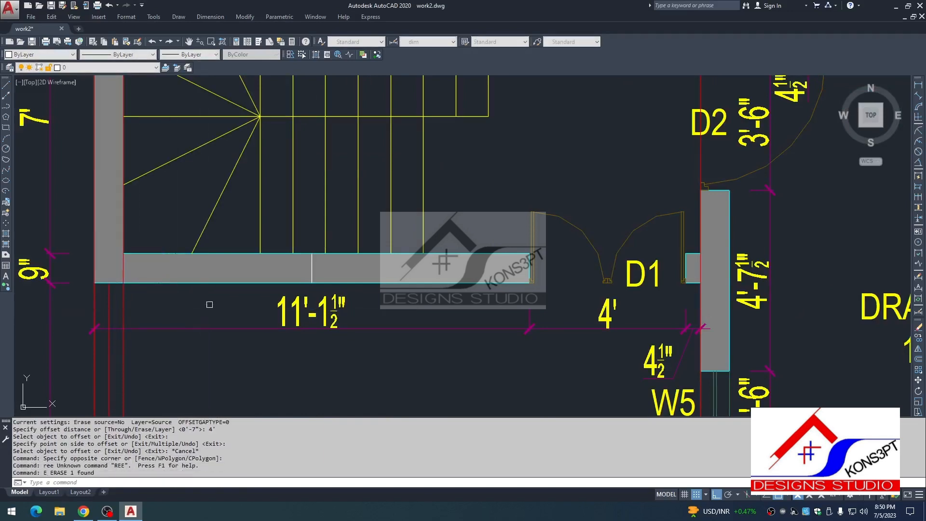
Offset the short wall line 36 inches to both sides to mark the window opening's edges.
key(Escape)
text(o)
key(Return)
text(36)
key(Return)
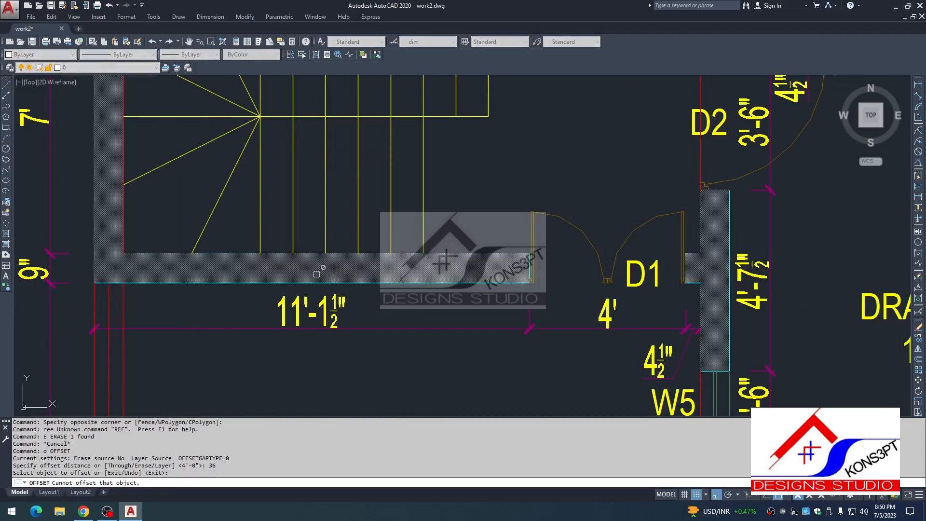
click(312, 272)
click(202, 268)
click(311, 267)
click(357, 263)
key(Escape)
Erase the middle line between the two opening edges in the staircase wall.
click(223, 234)
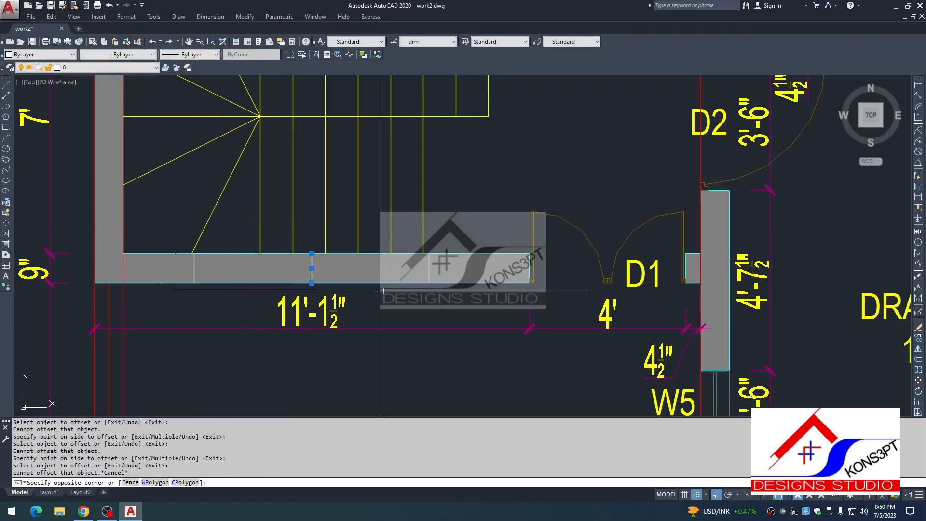
click(381, 290)
text(e)
key(Return)
key(Escape)
Trim the staircase wall's faces and fill between the two edge lines to open up the window gap.
text(tre)
key(Return)
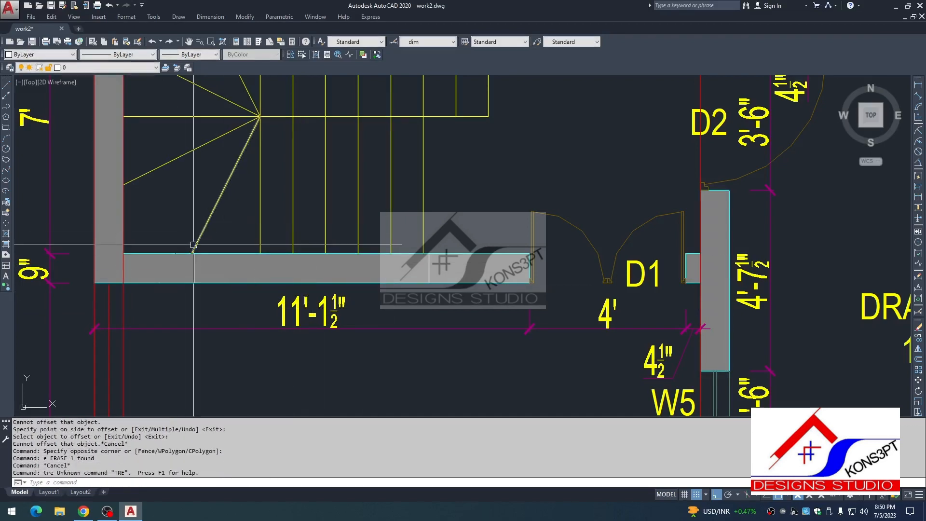
text(tr)
key(Return)
click(189, 247)
click(460, 297)
key(Return)
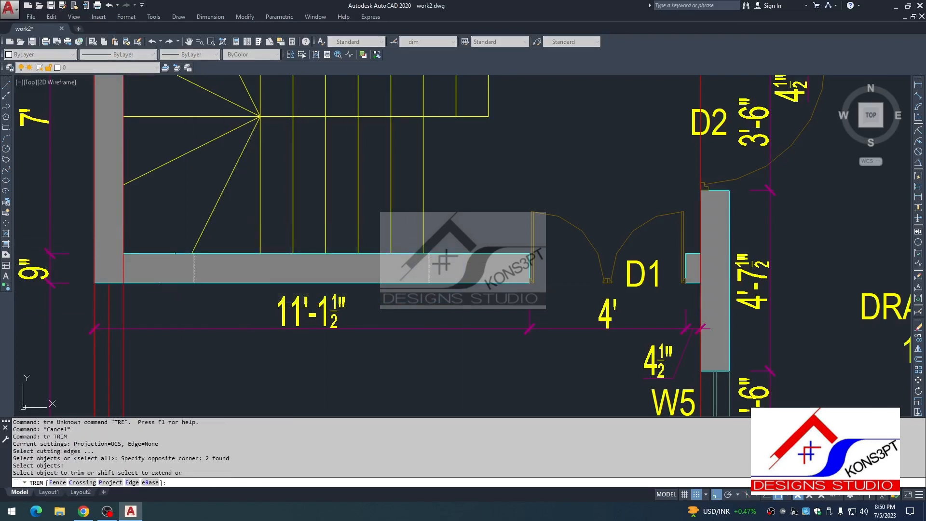
click(402, 324)
click(408, 283)
click(407, 283)
click(411, 252)
click(412, 247)
click(409, 275)
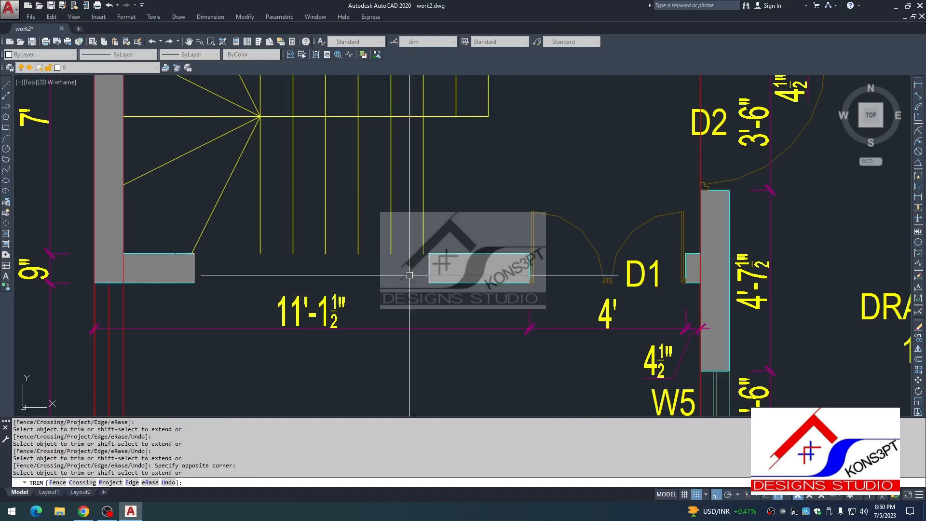
key(Escape)
Match both opening edge lines' properties to the wall outline.
text(ma)
key(Return)
click(437, 283)
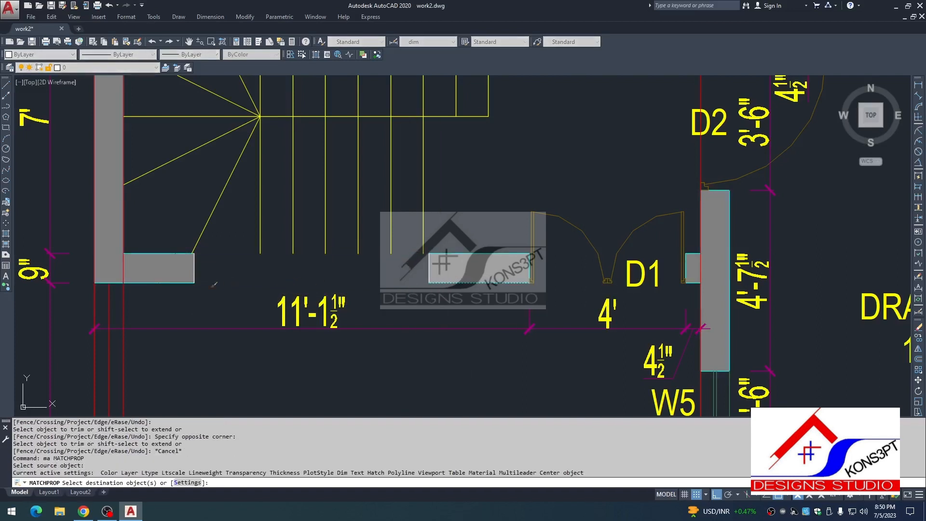
click(170, 300)
click(471, 217)
key(Escape)
Draw a multiline across the opening in the staircase wall, between the outer corners of its two edges.
text(l)
key(space)
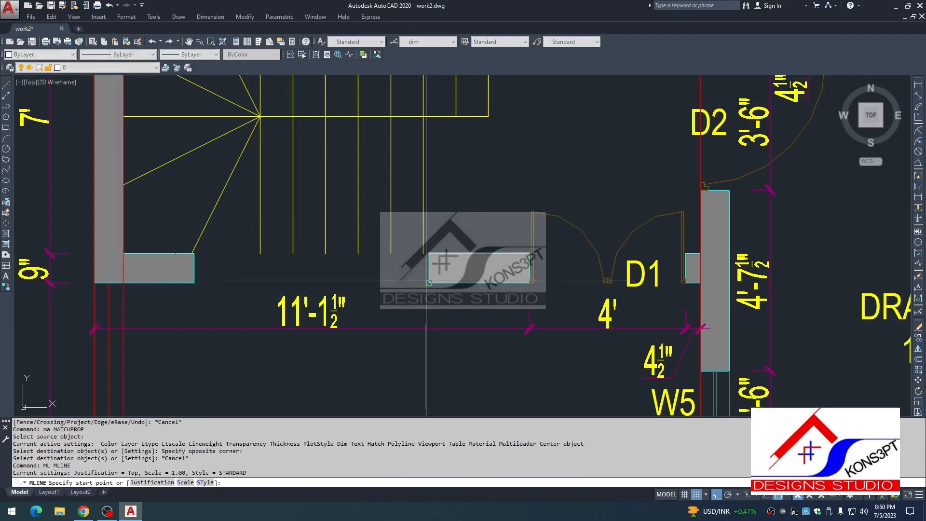
click(428, 282)
click(194, 283)
key(Escape)
Match the new multiline's properties to the W1 window in the drawing/dining room wall.
scroll(369, 276, down, 5)
scroll(379, 284, down, 2)
middle_drag(379, 284, 355, 186)
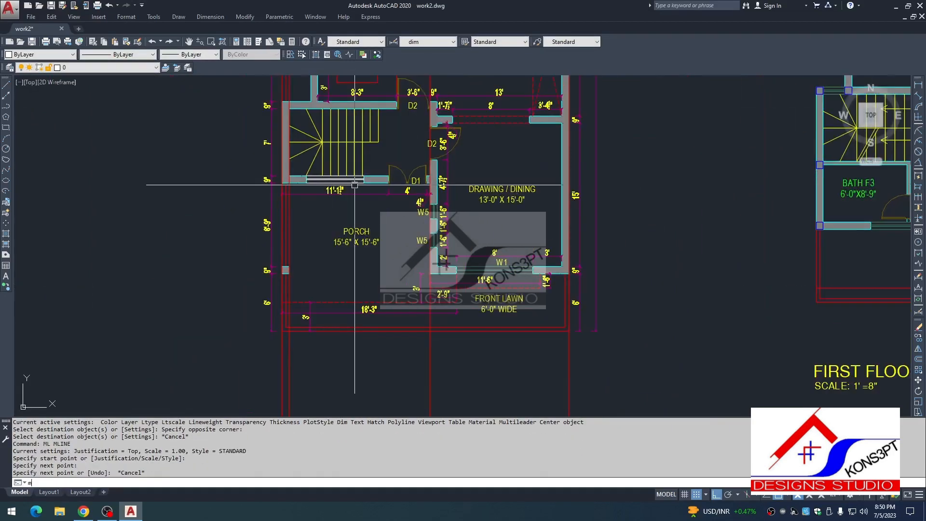
text(ma)
key(space)
click(492, 270)
click(356, 191)
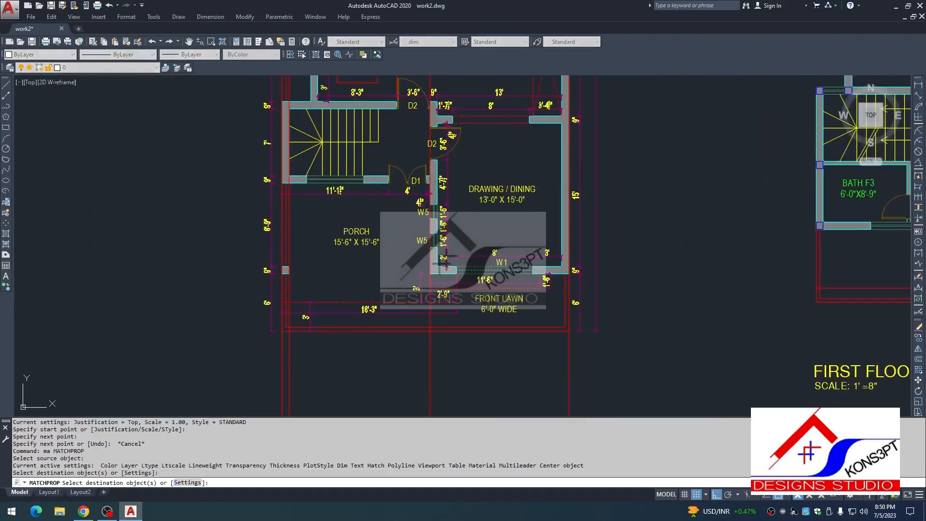
key(Escape)
Place vertical construction lines through both edges of the new porch window opening.
text(xl)
key(space)
text(bv)
key(space)
text(v)
key(space)
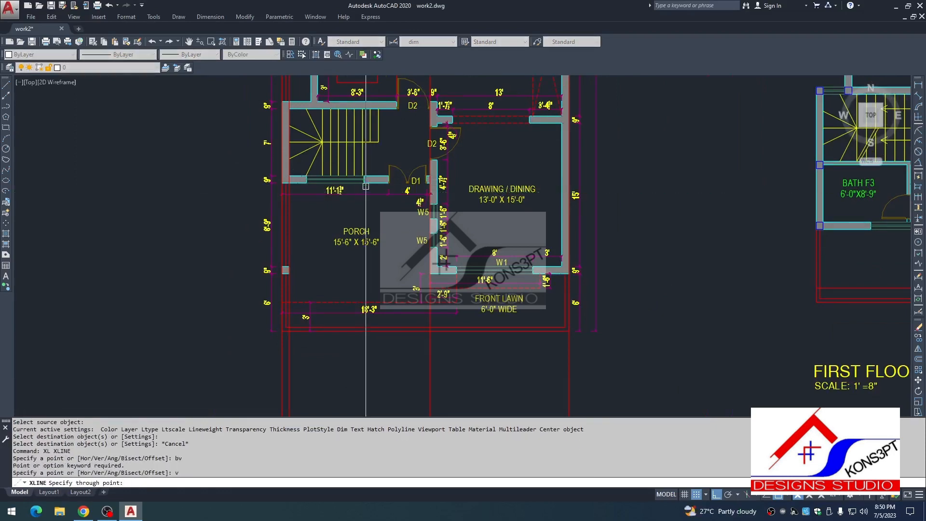
scroll(366, 196, up, 4)
click(215, 171)
key(Escape)
scroll(315, 188, down, 4)
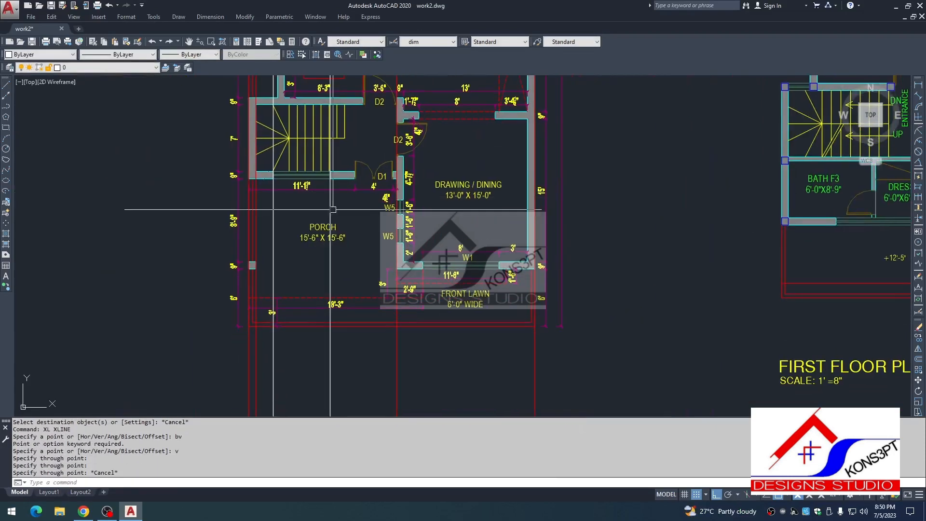
Follow the new construction lines down from the ground floor plan to locate where they cross the elevation.
scroll(335, 207, up, 2)
click(341, 200)
click(303, 205)
scroll(319, 226, down, 2)
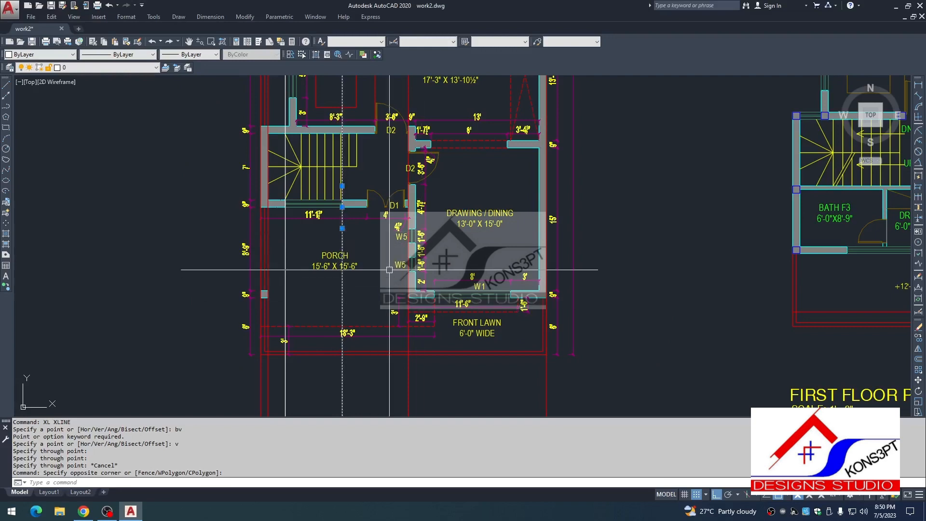
scroll(396, 270, down, 15)
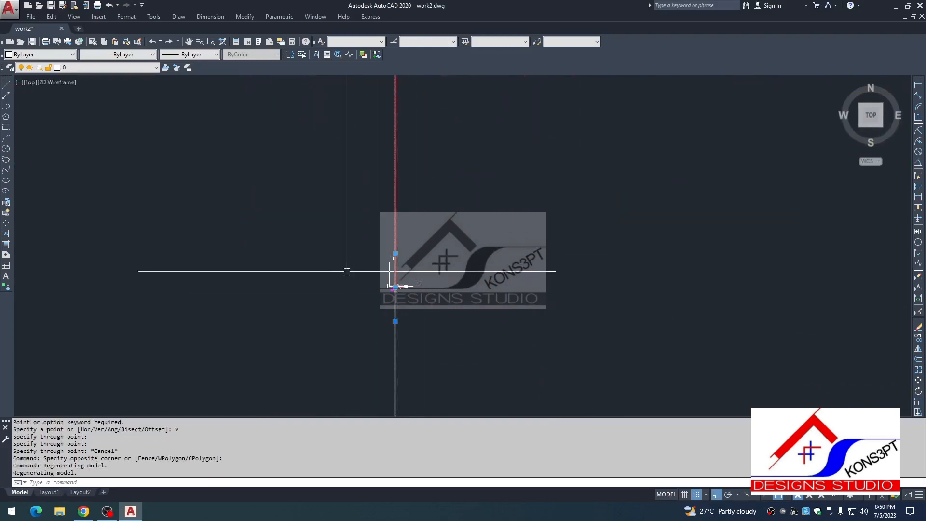
scroll(380, 266, up, 4)
scroll(481, 308, up, 2)
scroll(405, 252, down, 9)
scroll(427, 273, down, 5)
middle_drag(427, 270, 399, 177)
scroll(389, 192, up, 8)
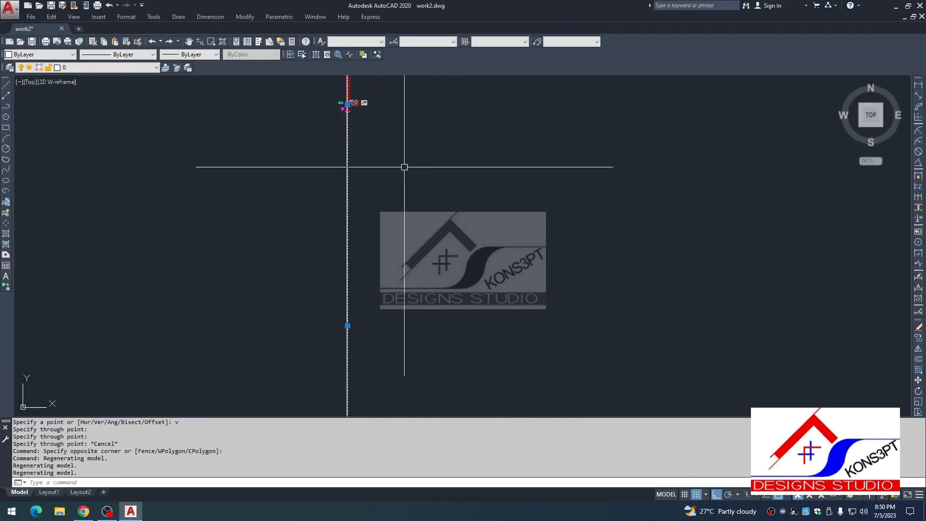
scroll(406, 190, down, 4)
middle_drag(398, 210, 387, 339)
scroll(378, 249, up, 6)
middle_drag(389, 386, 372, 235)
scroll(351, 250, up, 4)
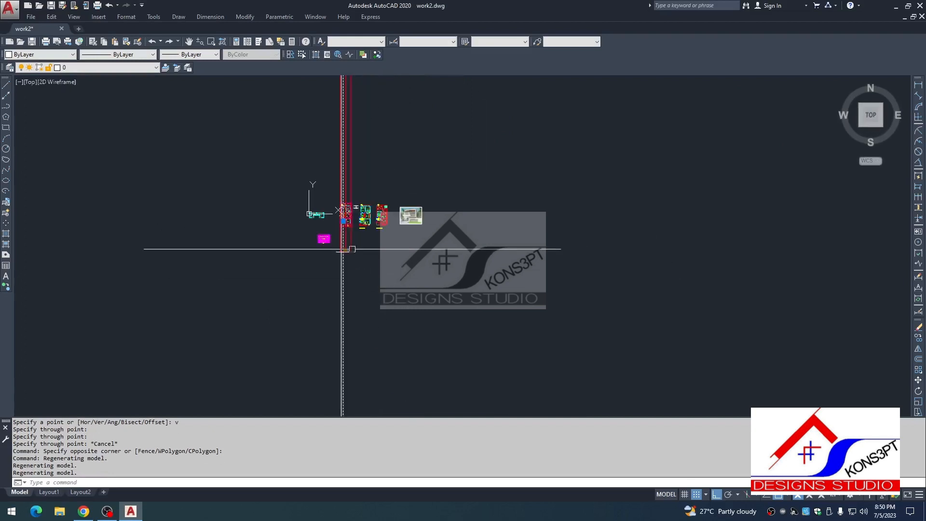
scroll(317, 225, up, 6)
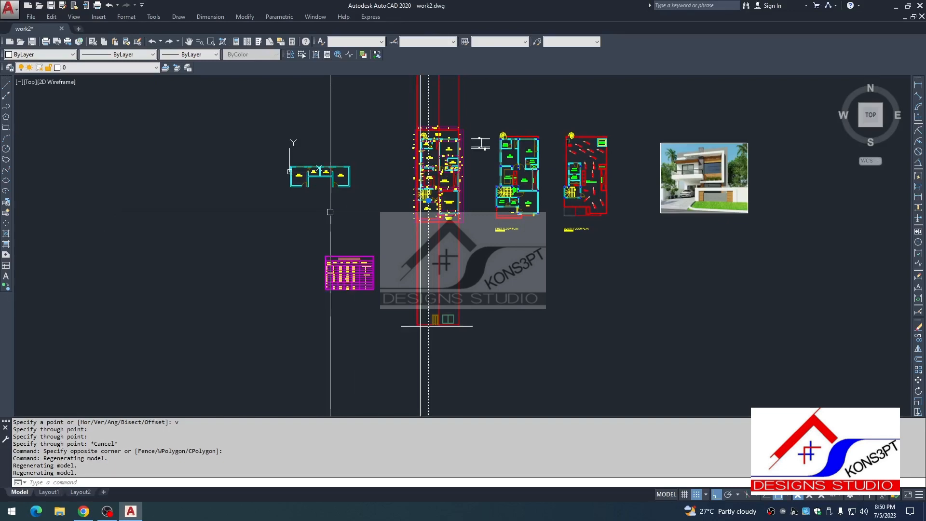
key(Escape)
Copy the elevation's window by its upper right corner onto the right-hand construction line, level with the original.
scroll(434, 289, up, 5)
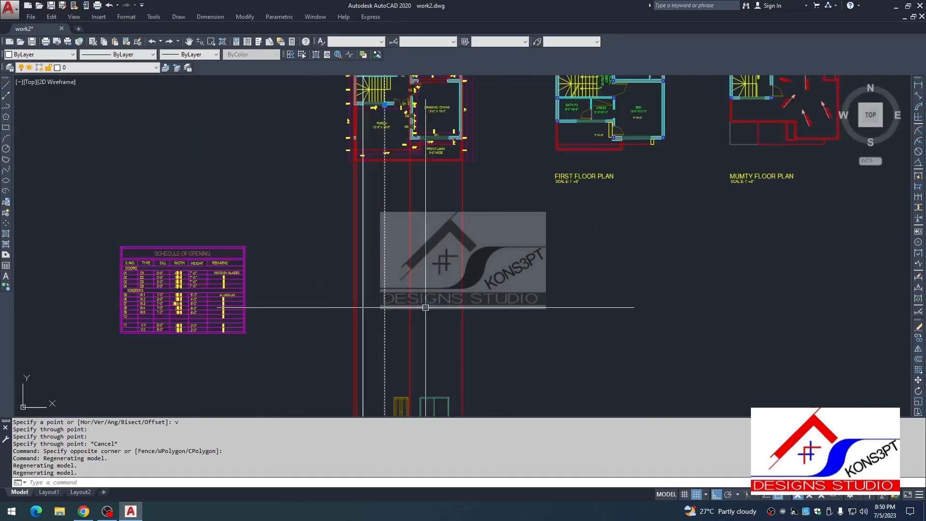
scroll(393, 189, up, 6)
key(Escape)
key(Escape)
click(407, 212)
scroll(427, 240, down, 4)
middle_drag(435, 245, 453, 172)
click(540, 263)
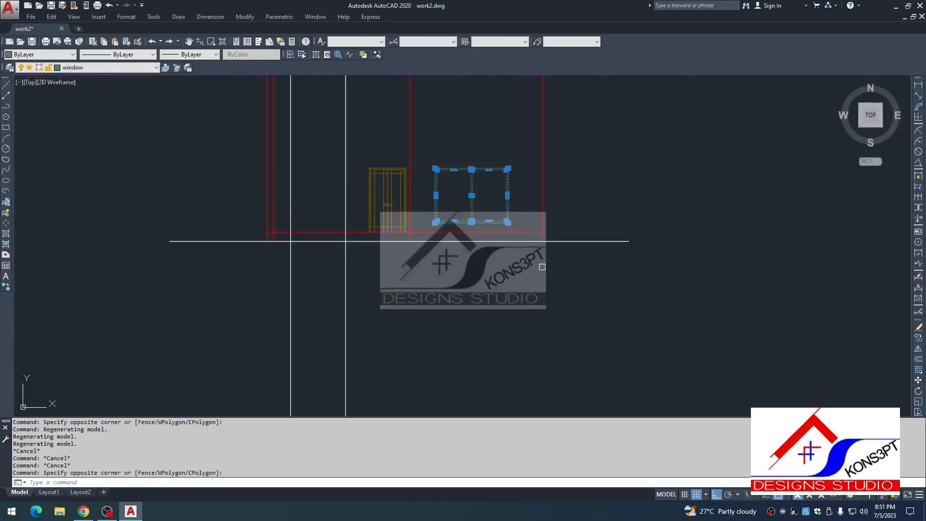
text(co)
key(space)
scroll(515, 170, up, 4)
click(496, 168)
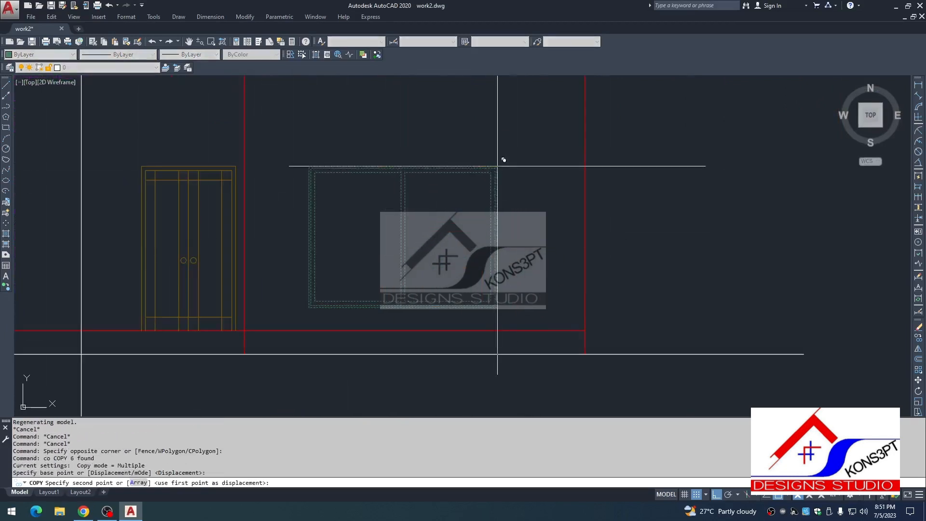
scroll(404, 162, down, 2)
middle_drag(340, 187, 591, 197)
click(454, 175)
key(Escape)
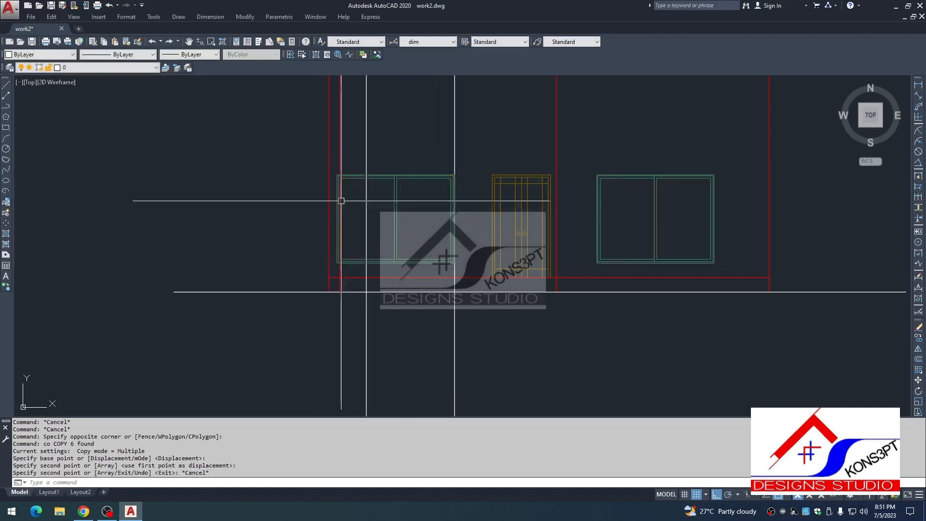
Stretch the left side of the copied window's frame 12 inches to the right.
text(s)
key(space)
key(Escape)
text(s)
key(space)
scroll(347, 181, up, 2)
click(348, 155)
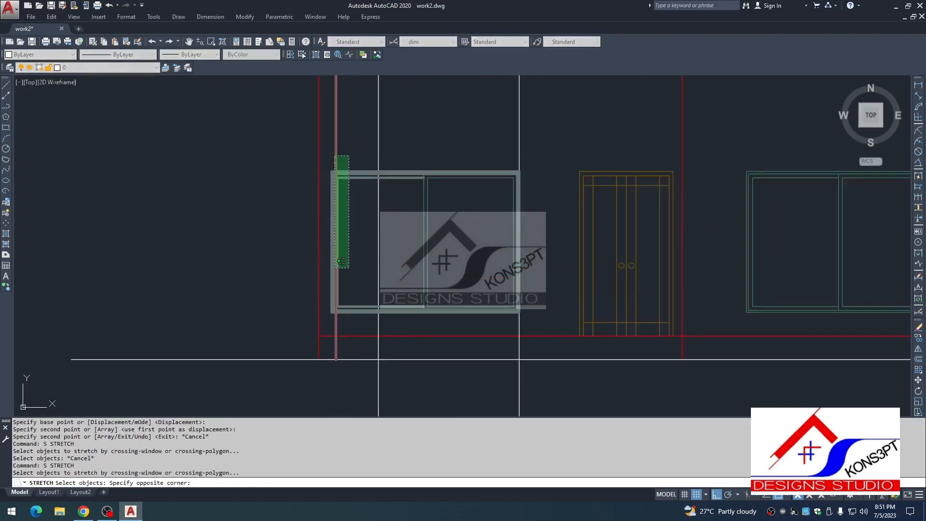
click(335, 311)
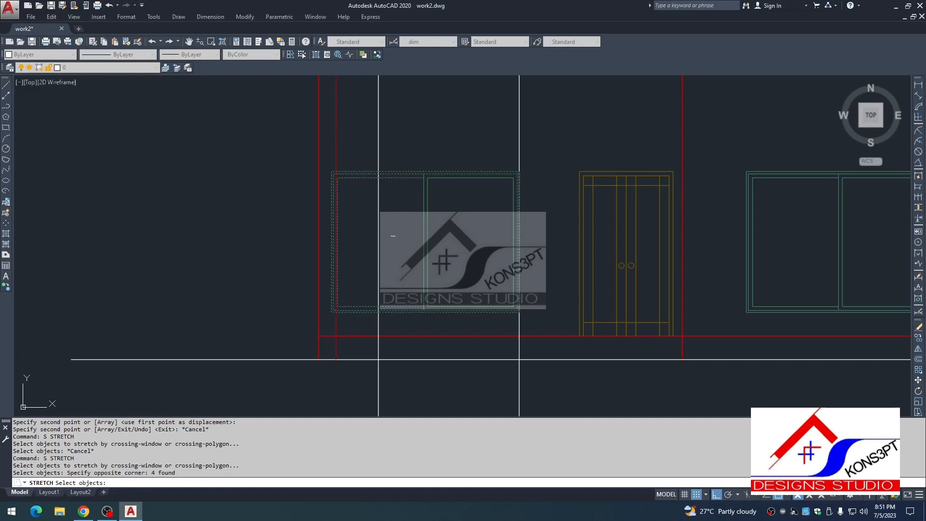
key(space)
click(395, 247)
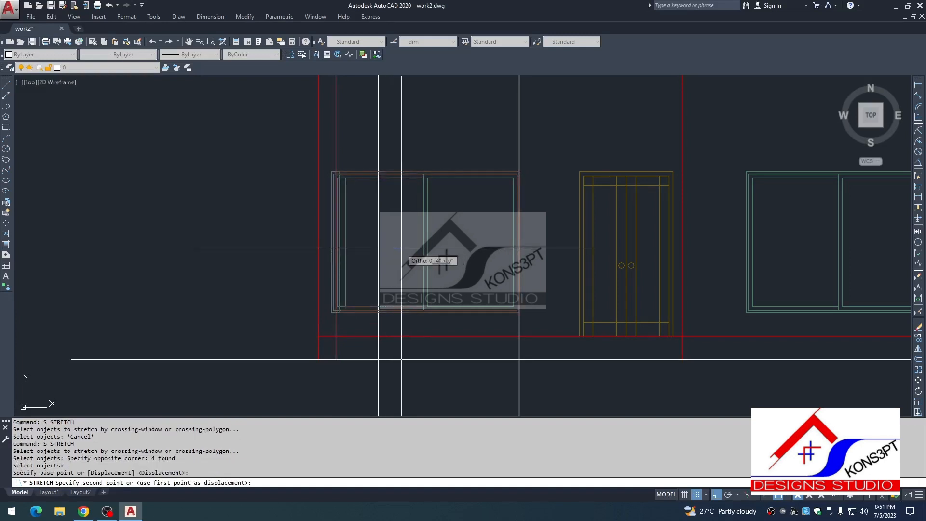
text(12)
key(Return)
Stretch the copied window's left side together with its centre mullion another 12 inches to the right.
key(space)
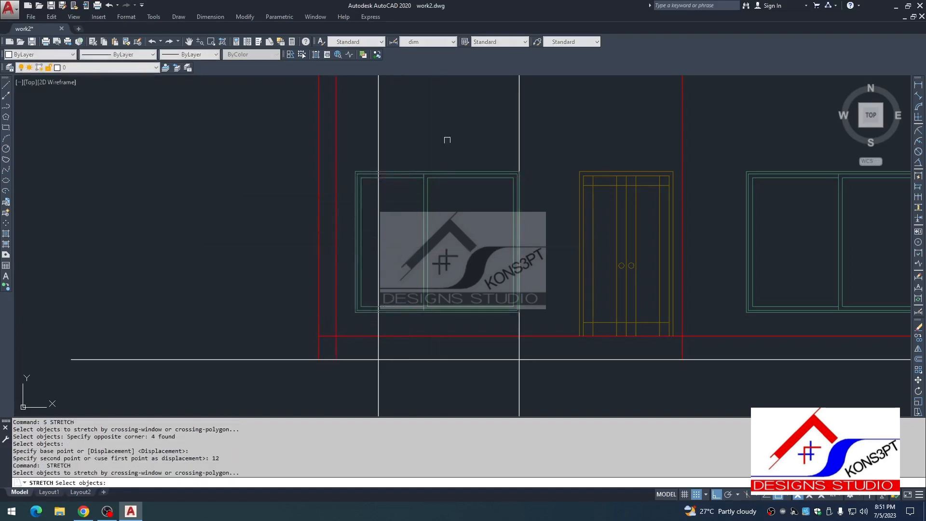
click(447, 140)
click(341, 254)
key(space)
click(451, 254)
text(12)
key(Return)
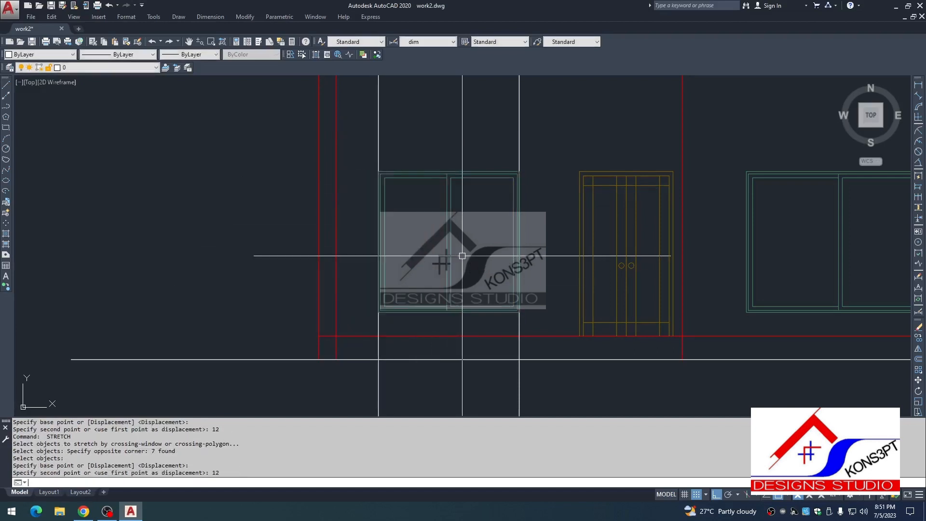
scroll(474, 294, down, 2)
mouse_move(538, 370)
middle_down()
mouse_move(493, 299)
mouse_move(422, 251)
mouse_move(433, 308)
middle_up()
key(Escape)
scroll(492, 299, down, 2)
key(Escape)
scroll(427, 247, down, 1)
scroll(413, 254, up, 1)
key(Escape)
scroll(408, 310, up, 3)
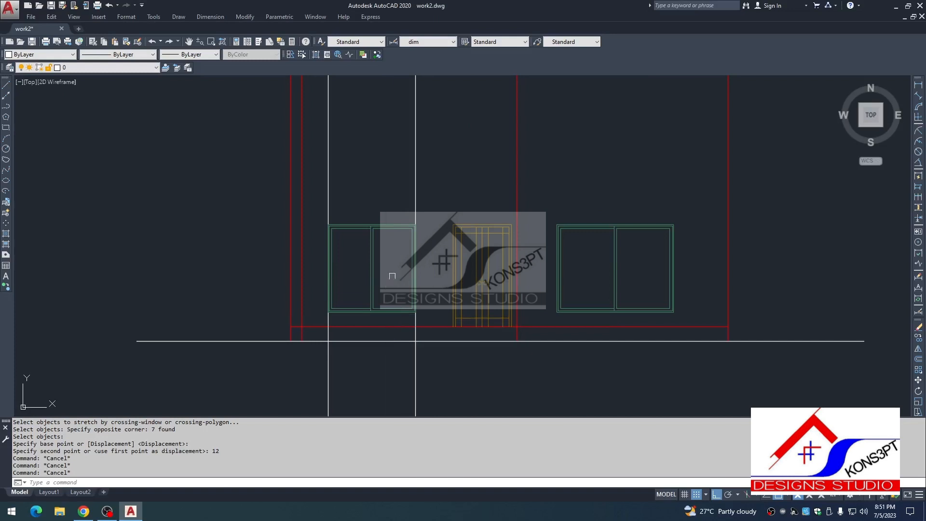
scroll(399, 312, down, 1)
middle_drag(399, 312, 374, 248)
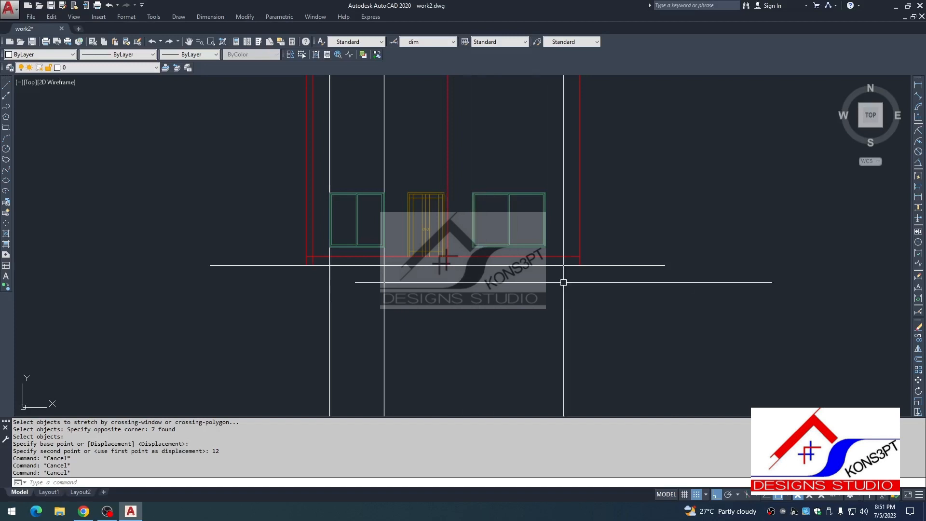
Erase the two vertical construction lines that run through the sides of the elevation's left window.
right_click(356, 225)
key(Escape)
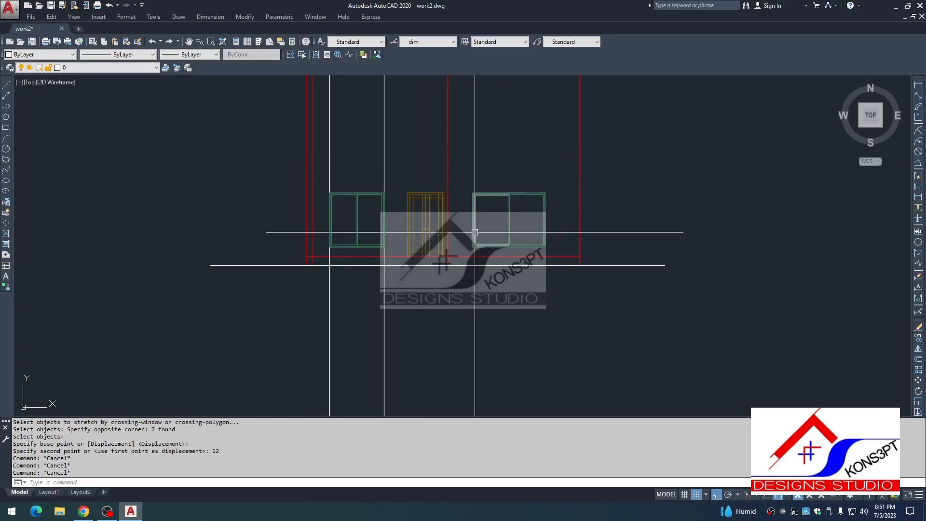
scroll(371, 222, up, 5)
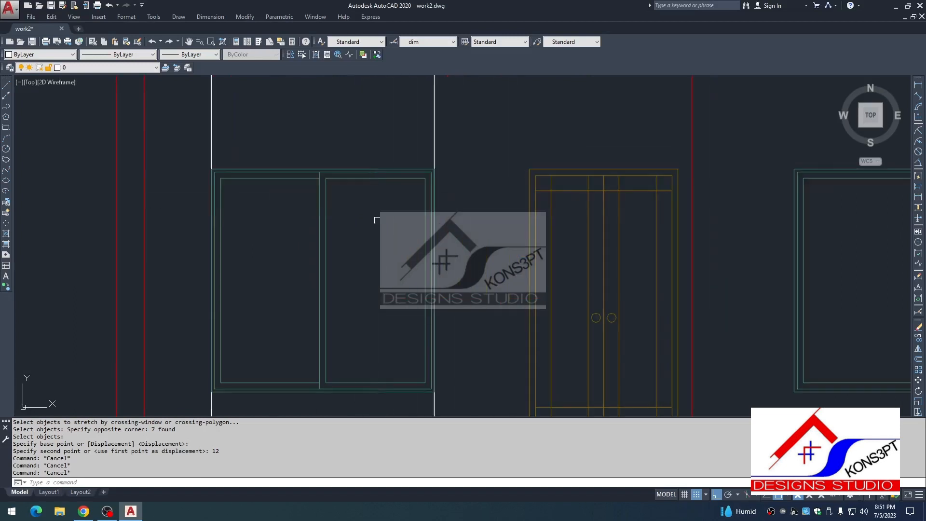
scroll(386, 171, down, 4)
key(Escape)
key(Escape)
key(Escape)
key(Escape)
click(434, 329)
click(302, 353)
text(e)
key(space)
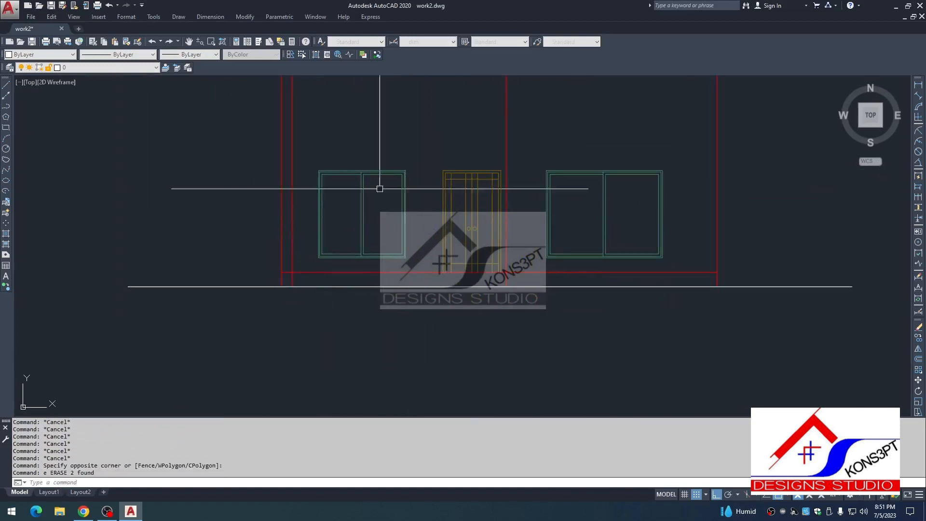
scroll(379, 188, up, 3)
key(Escape)
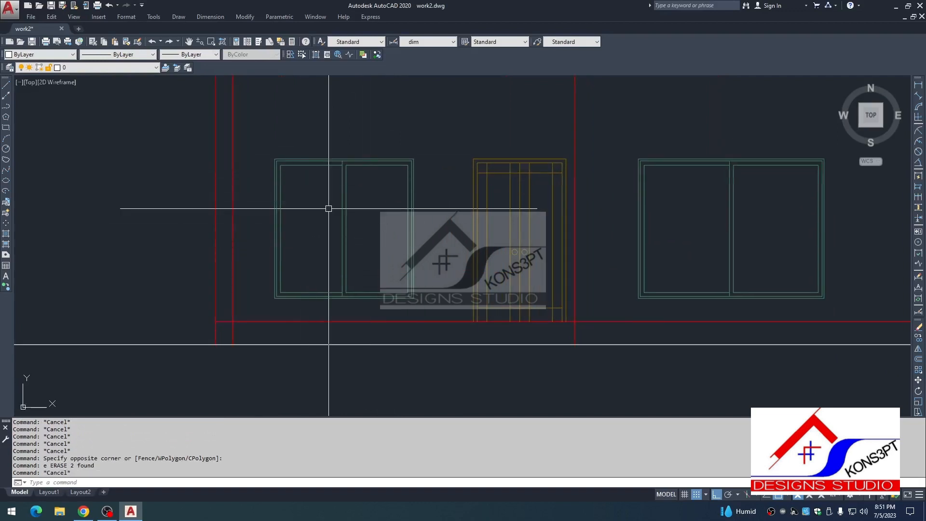
text(s)
key(space)
click(306, 120)
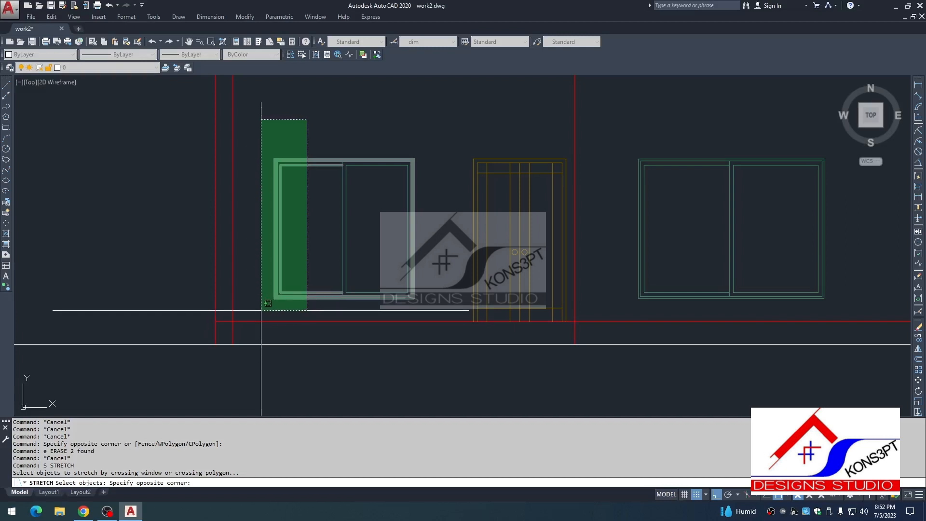
click(260, 310)
key(Return)
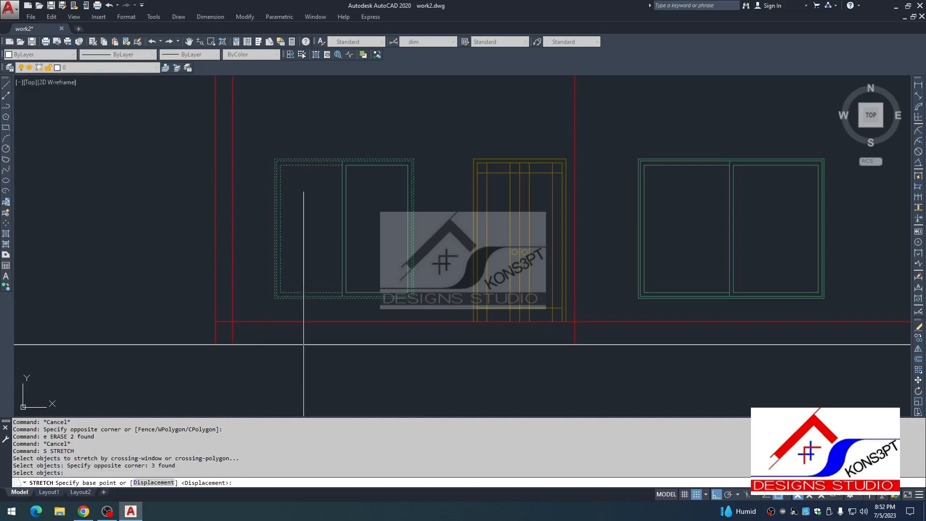
click(306, 389)
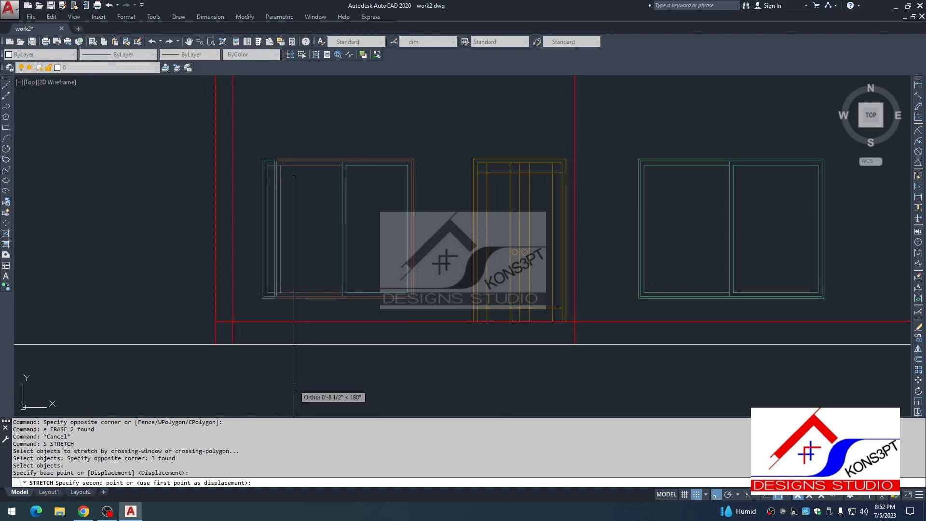
key(Escape)
key(Escape)
key(Escape)
text(s)
key(Return)
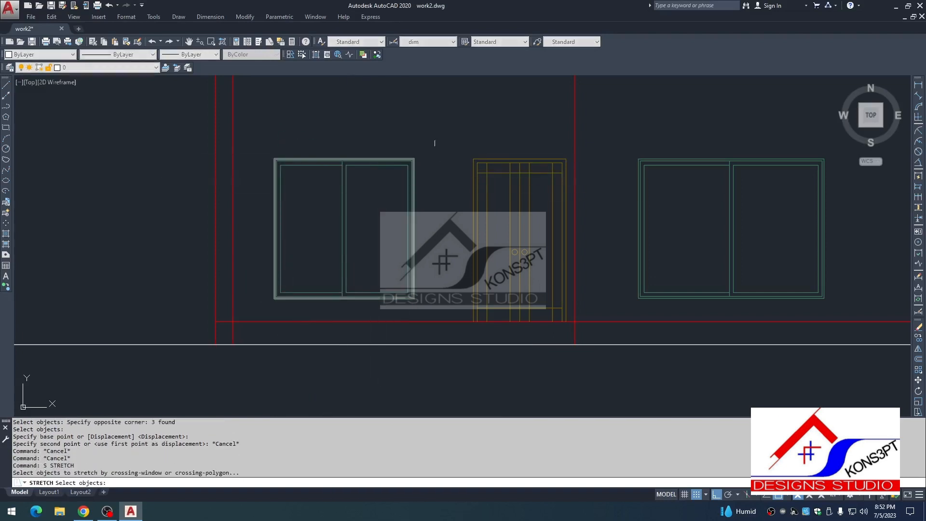
click(439, 144)
click(260, 204)
key(Return)
click(432, 222)
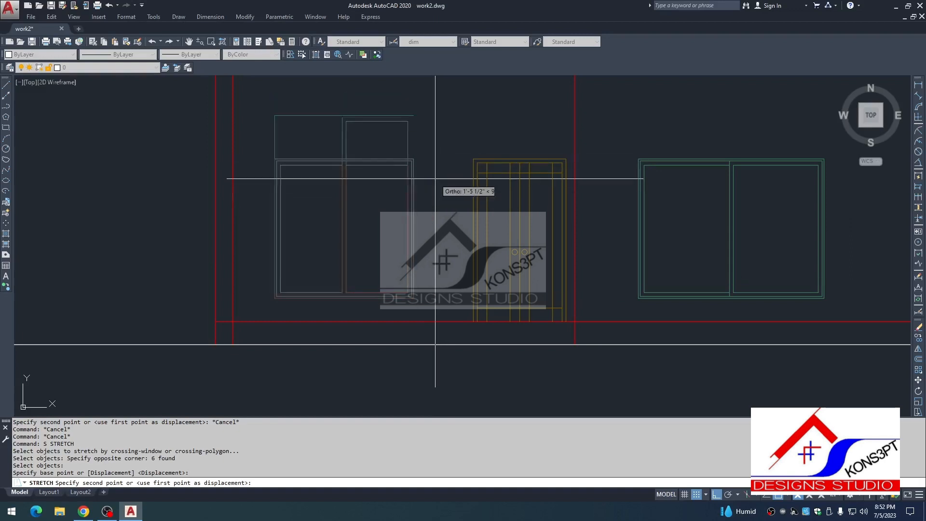
key(Escape)
middle_drag(444, 157, 438, 210)
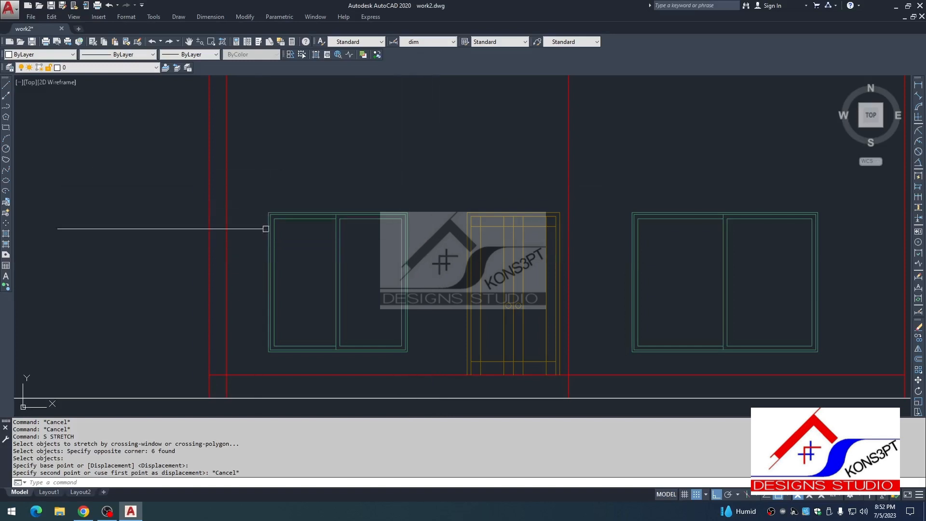
scroll(314, 184, down, 4)
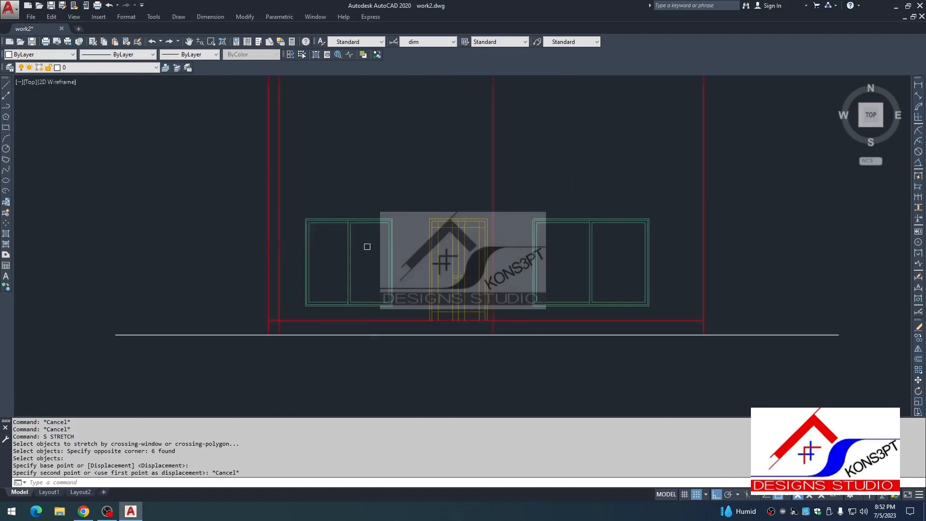
scroll(366, 236, up, 3)
scroll(420, 213, down, 2)
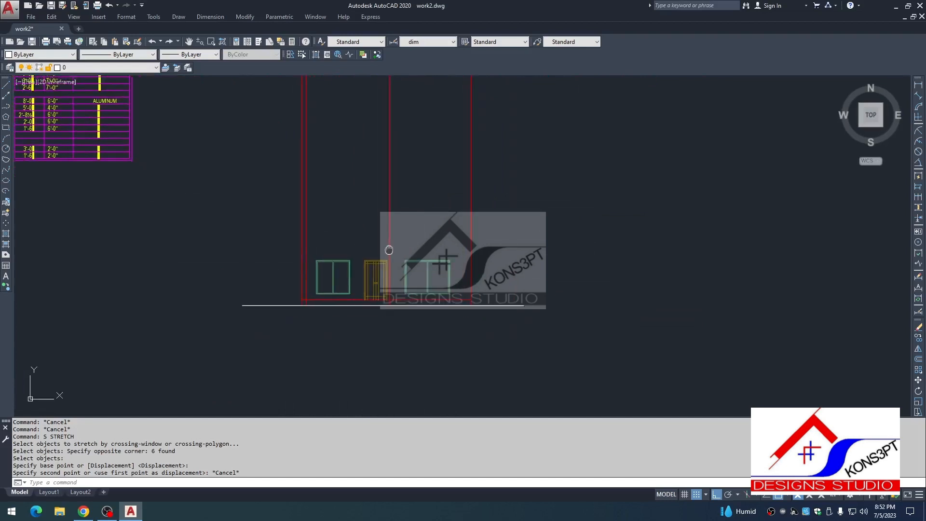
scroll(331, 252, up, 3)
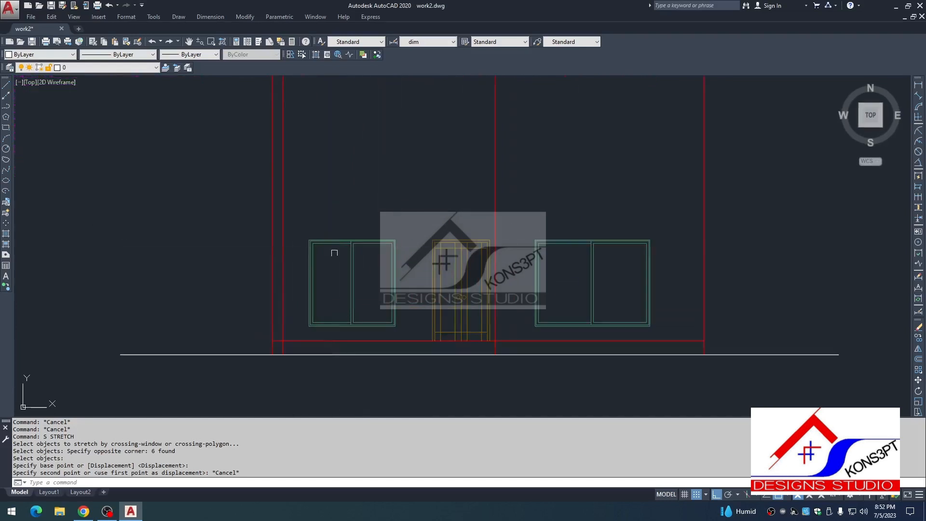
click(423, 204)
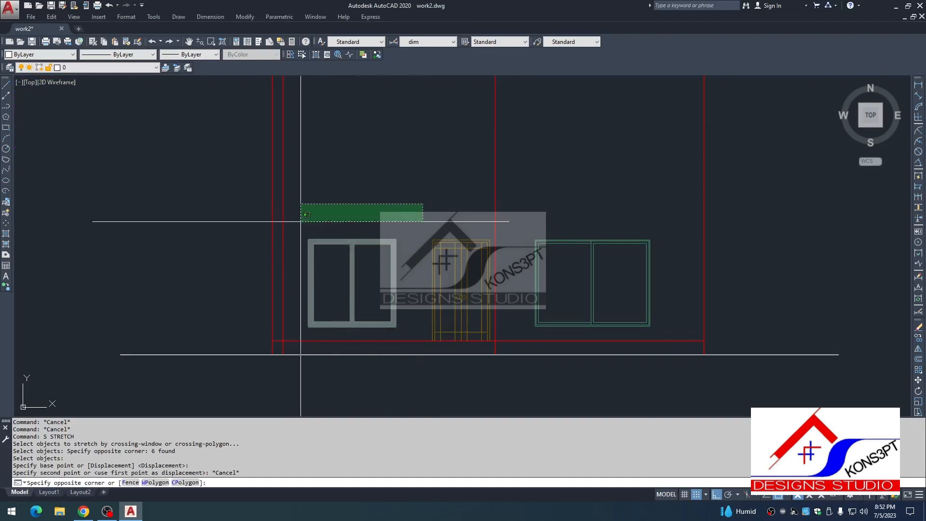
key(Escape)
click(303, 189)
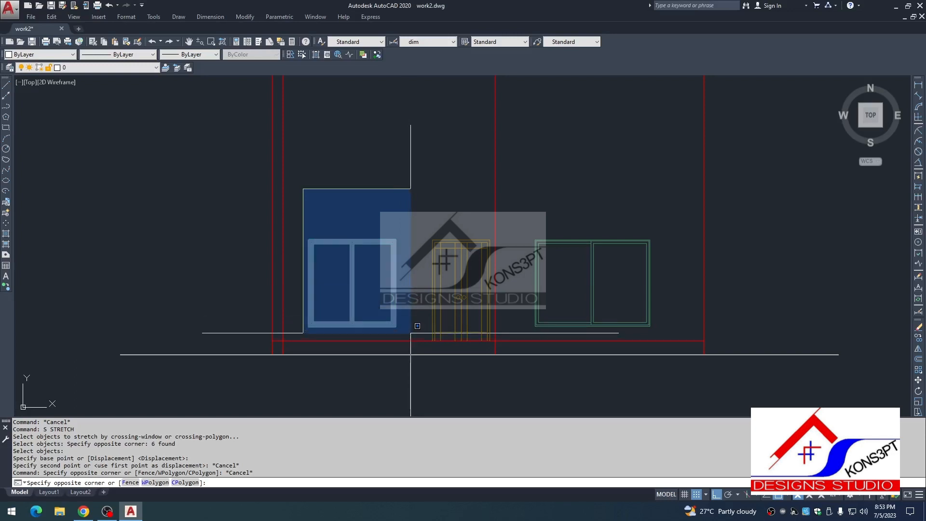
click(410, 332)
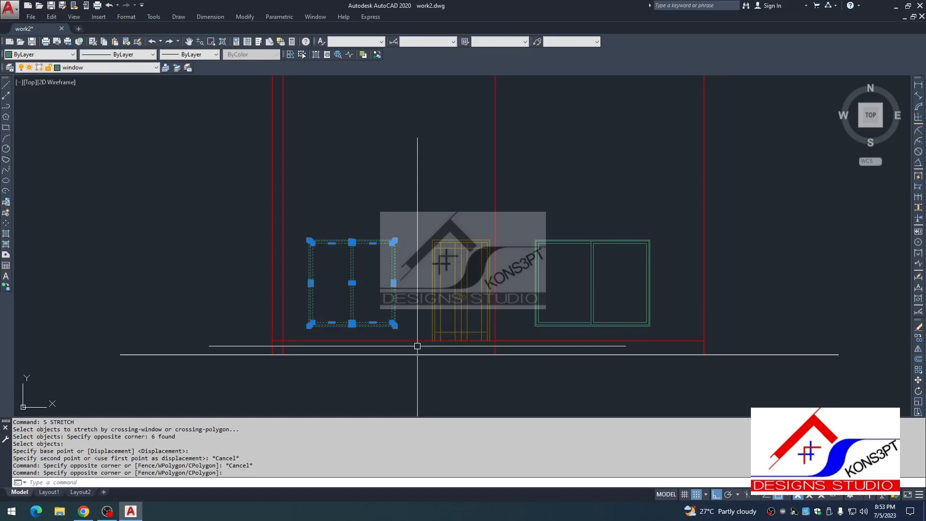
key(Escape)
key(Return)
click(417, 218)
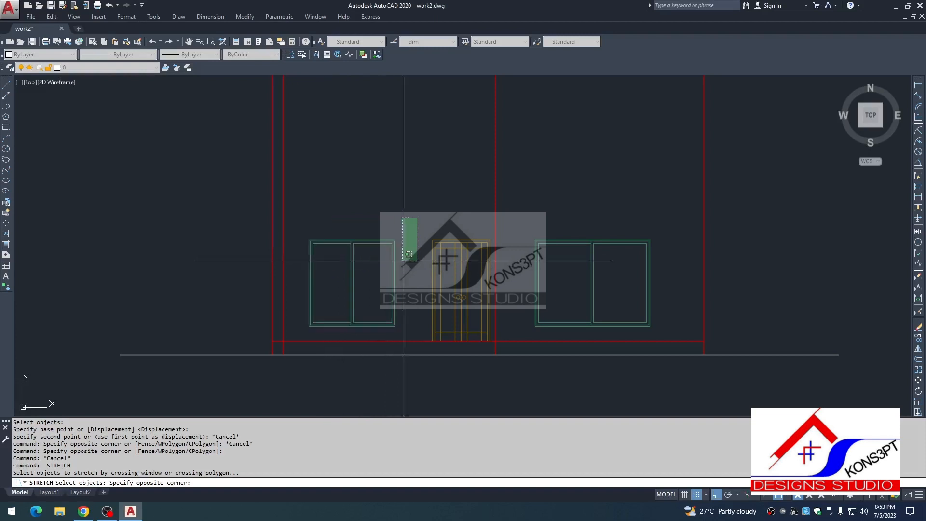
key(Escape)
key(Escape)
key(Escape)
key(Escape)
key(Escape)
Offset the elevation's horizontal floor line 10' upward to mark the ceiling level above the windows and door.
scroll(404, 261, down, 8)
scroll(404, 253, up, 5)
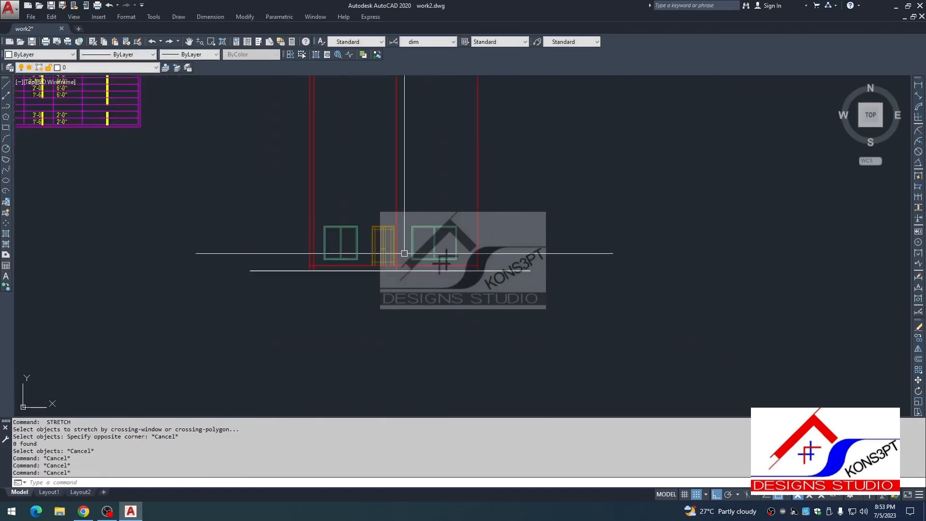
scroll(404, 253, up, 7)
key(Escape)
text(o)
key(Return)
text(1)
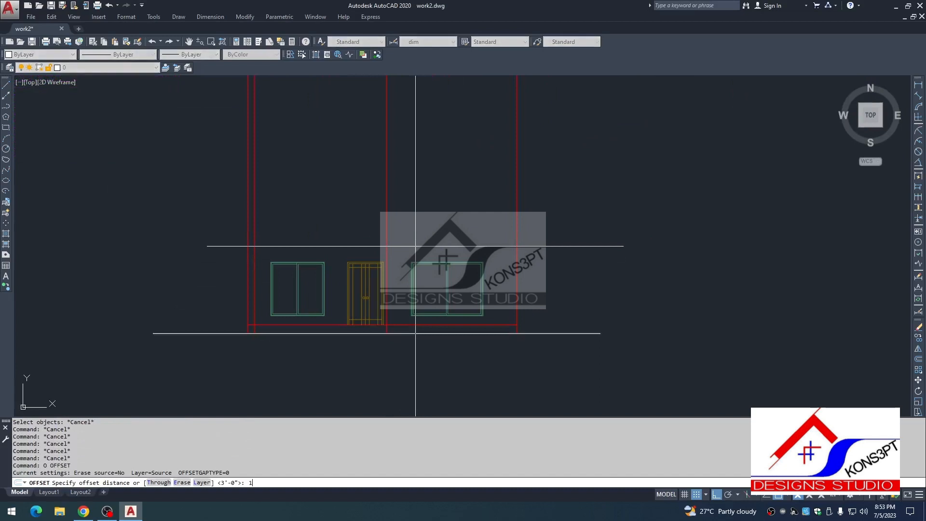
text(0')
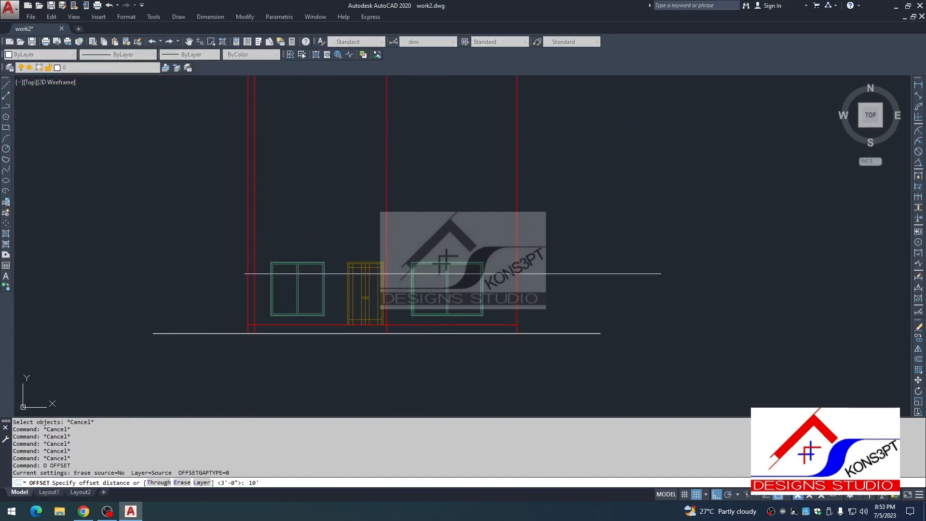
key(Return)
click(424, 324)
click(403, 217)
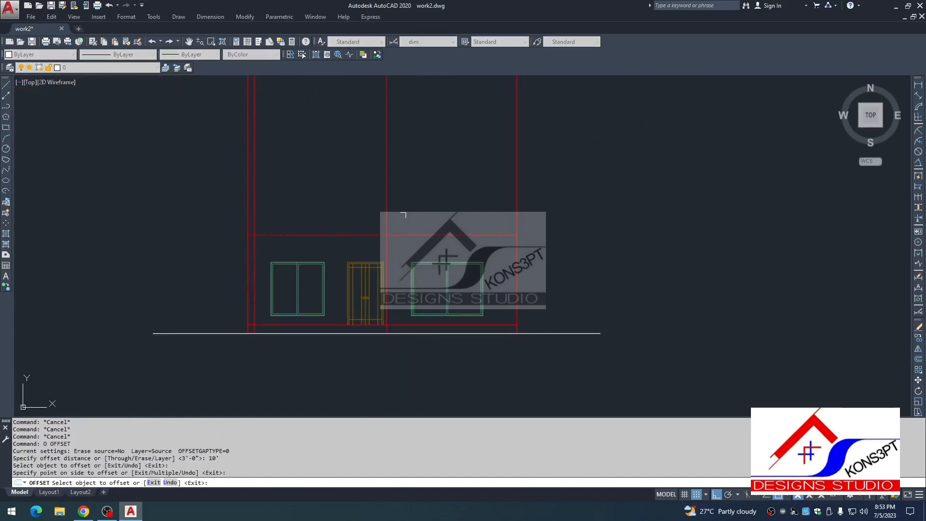
key(Return)
Offset the ceiling-level line 6 inches upward to form the slab thickness.
key(Return)
text(6)
key(Return)
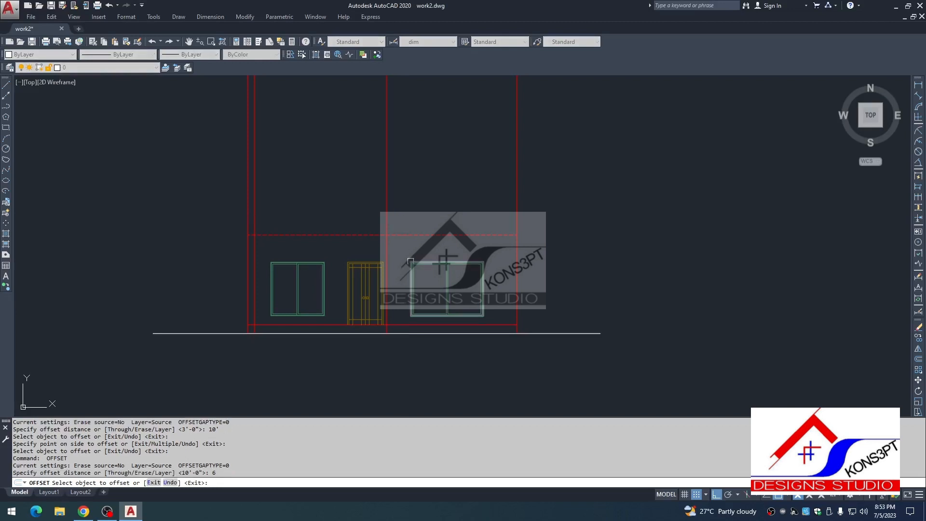
click(419, 234)
click(419, 214)
key(Escape)
key(Escape)
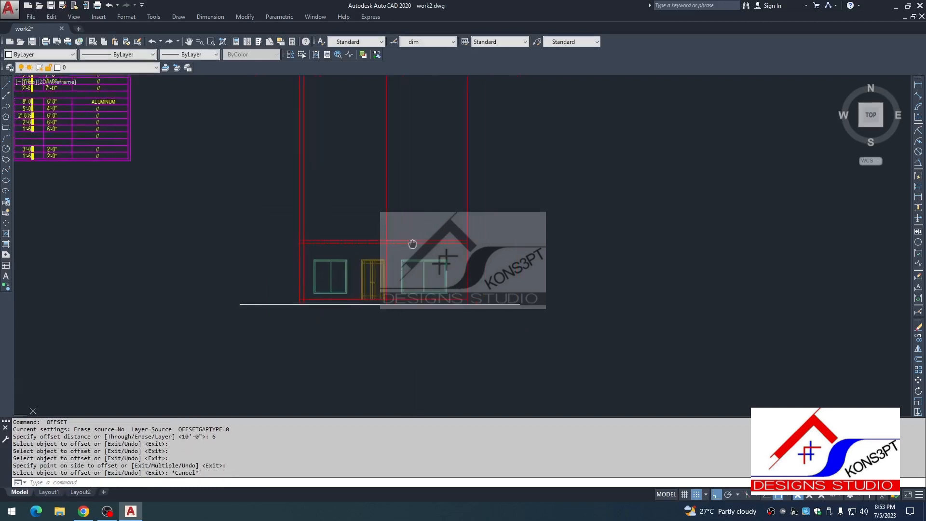
Draw a vertical construction line from the left jamb of door D1 in the ground floor plan down past the elevation's ground line.
mouse_move(401, 229)
middle_down()
mouse_move(388, 231)
mouse_move(391, 263)
middle_up()
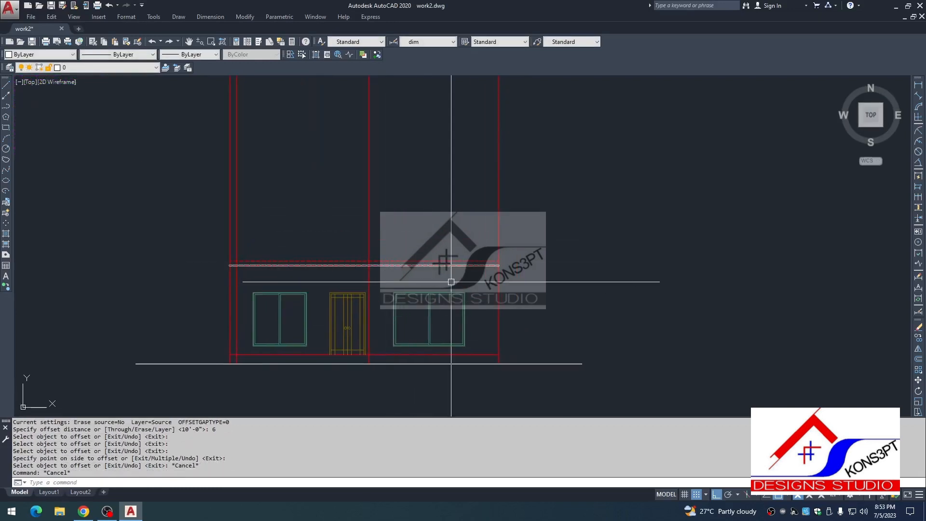
key(Escape)
scroll(451, 283, down, 2)
scroll(383, 283, up, 4)
scroll(403, 336, down, 3)
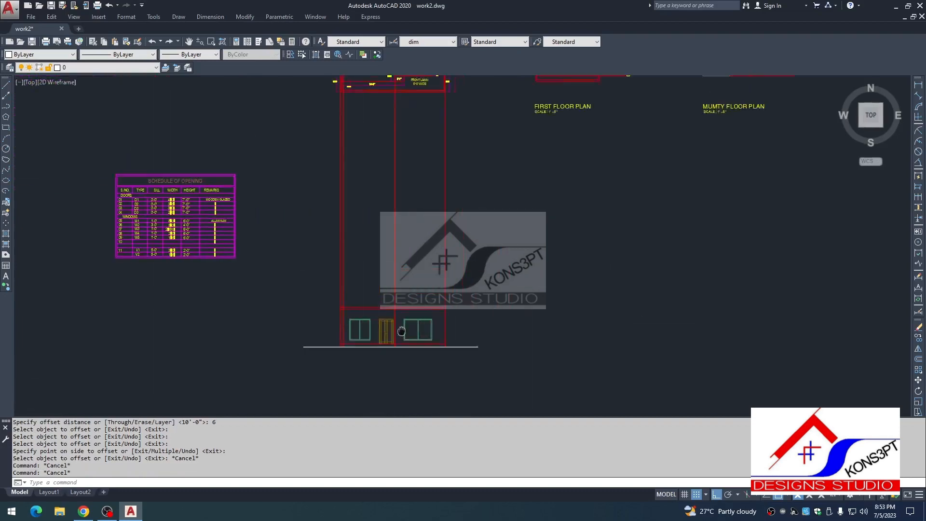
middle_drag(400, 333, 388, 452)
scroll(397, 136, up, 2)
key(Escape)
middle_drag(471, 281, 468, 206)
key(Escape)
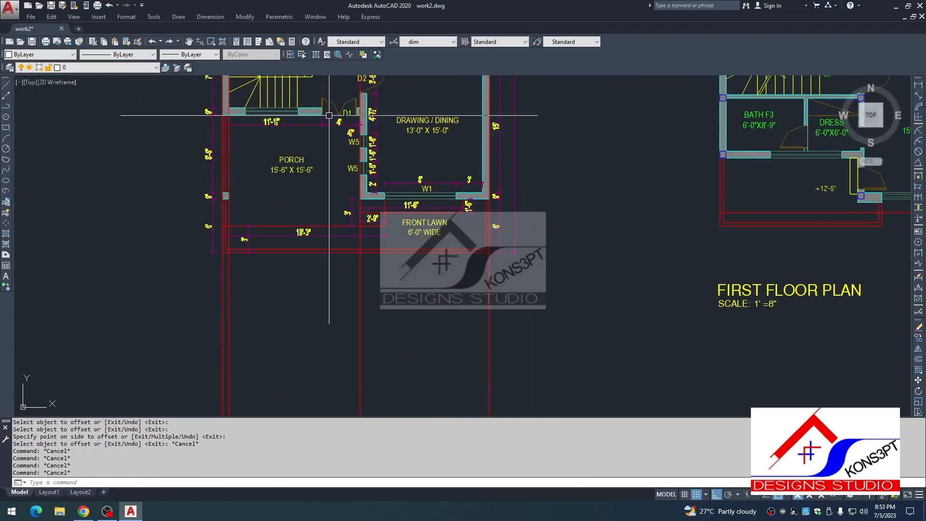
key(Escape)
scroll(376, 119, down, 3)
text(l)
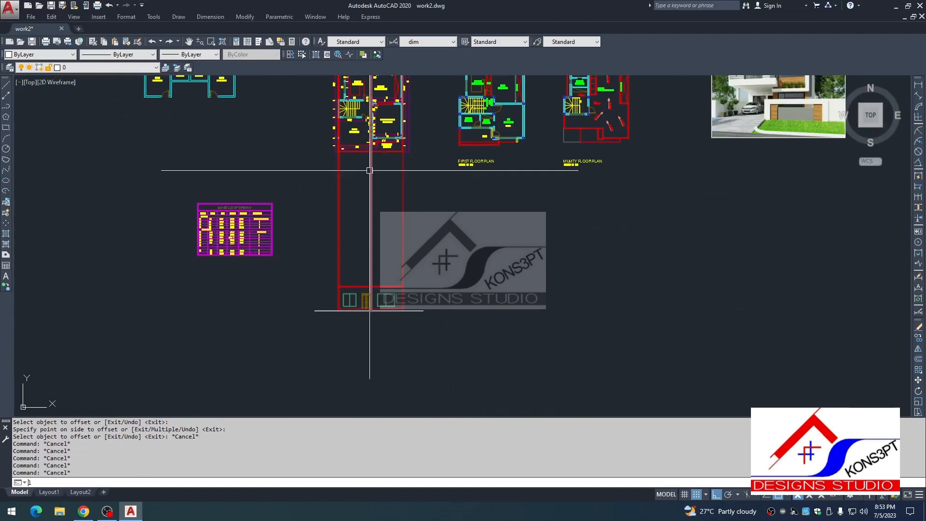
key(Return)
scroll(299, 216, up, 6)
click(298, 211)
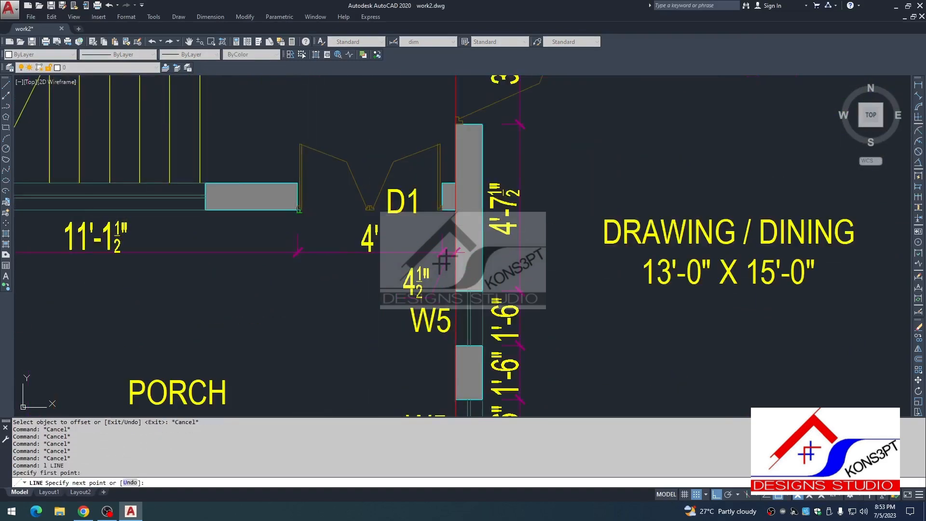
scroll(340, 305, down, 3)
middle_drag(340, 305, 347, 112)
scroll(374, 235, down, 2)
middle_drag(388, 255, 392, 175)
scroll(366, 287, up, 2)
click(374, 324)
scroll(351, 255, up, 4)
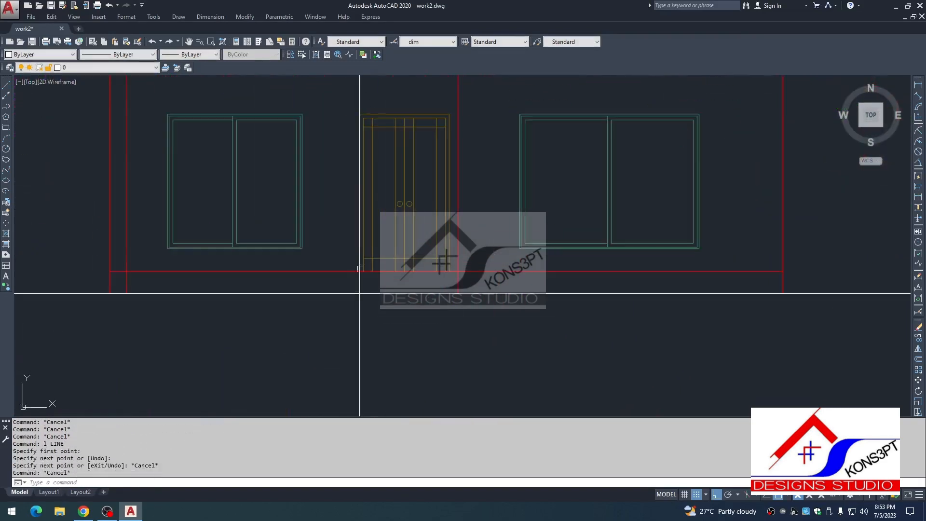
key(Escape)
key(Escape)
key(Escape)
Offset the door's construction line 12 inches to the left in the elevation.
text(o)
key(Return)
text(12)
key(Return)
click(360, 286)
click(348, 303)
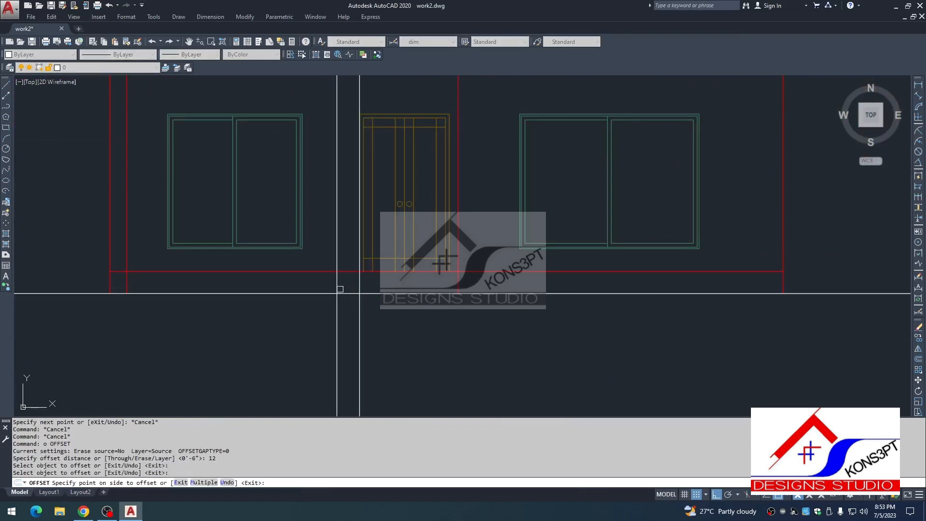
key(Escape)
Draw a polyline profile of the entrance steps: 6 inches up from the ground line, across the 12-inch tread, up to floor level and over to the wall line.
text(pl PLINE)
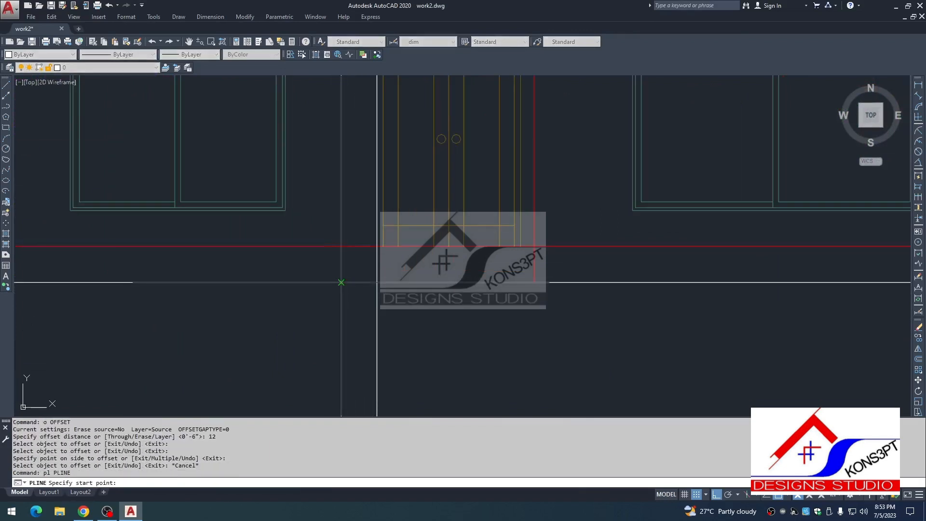
click(341, 282)
text(6)
key(Return)
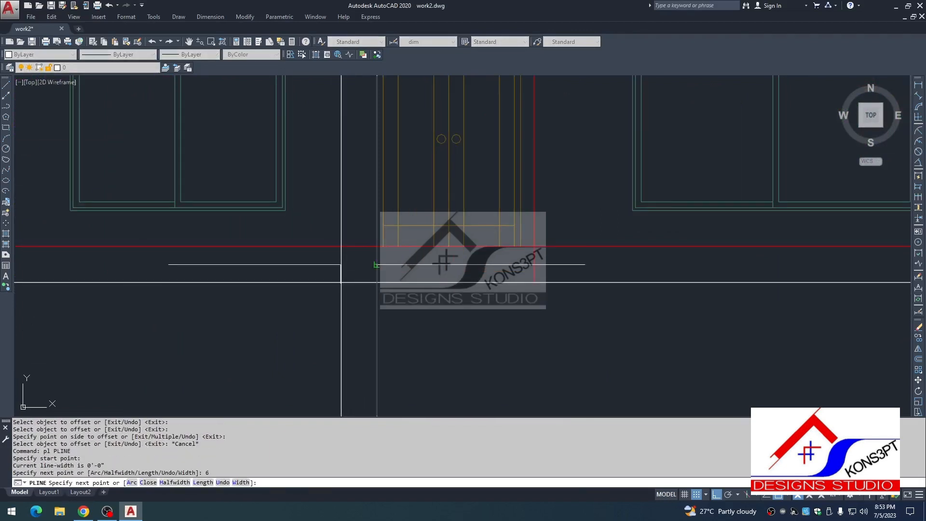
click(377, 264)
click(376, 246)
click(534, 247)
key(Escape)
Erase the two vertical construction lines used for the entrance steps.
click(424, 336)
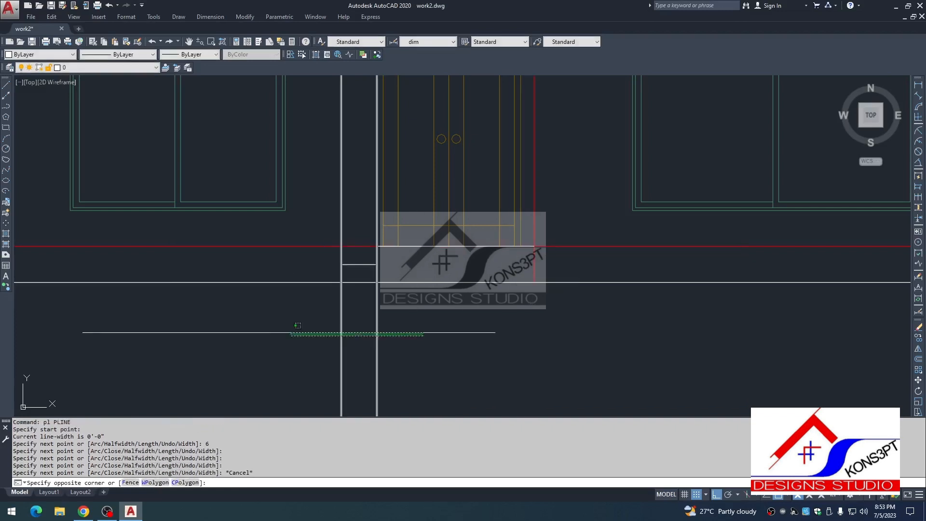
click(291, 332)
text(e)
key(Return)
key(Escape)
Select the entrance steps profile to check that it is a single polyline.
click(357, 265)
click(358, 269)
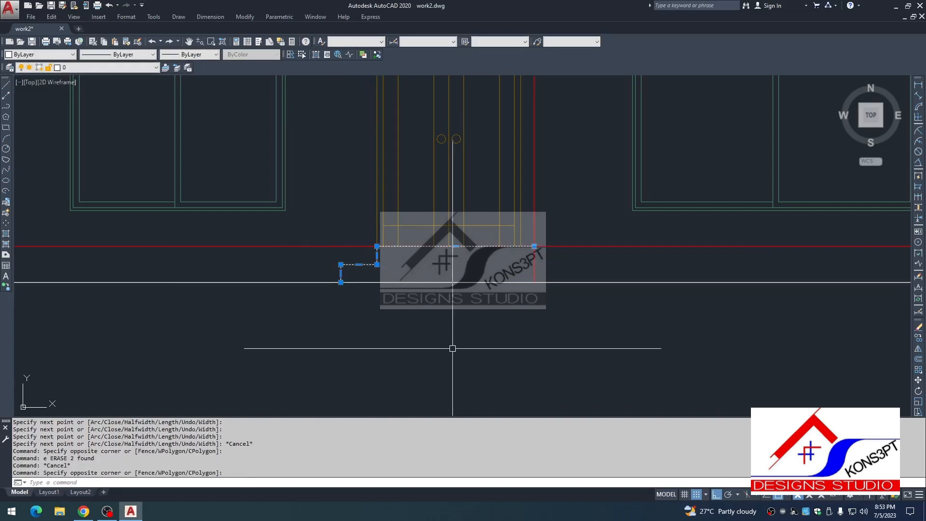
scroll(412, 326, down, 3)
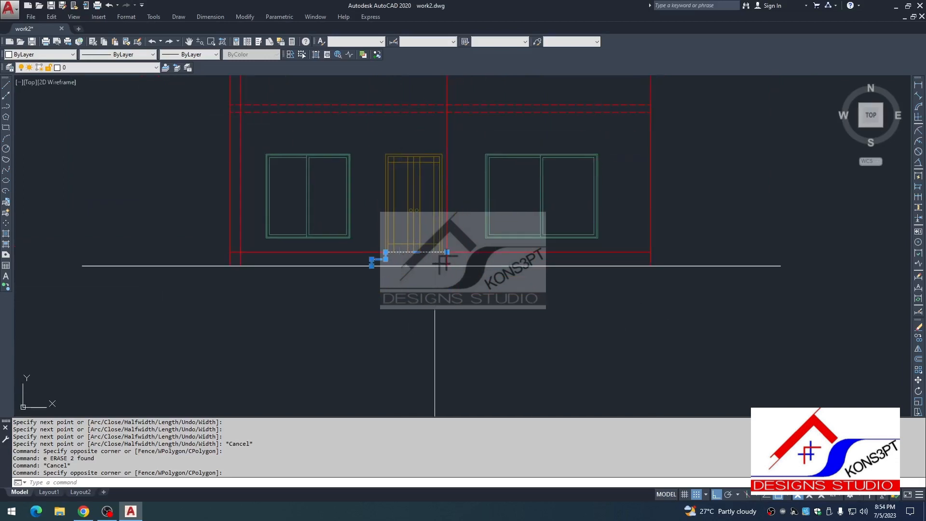
key(Escape)
key(Escape)
scroll(206, 283, up, 2)
scroll(206, 283, down, 3)
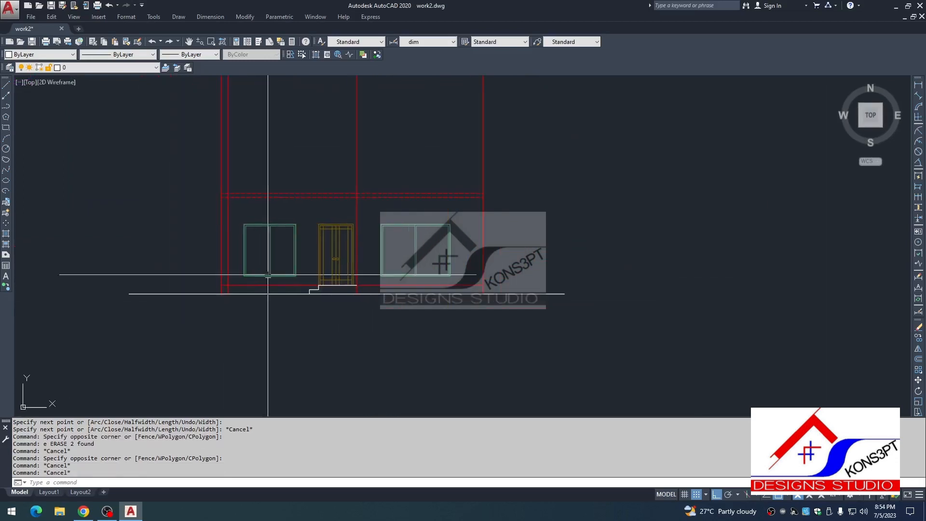
Draw an open, stepped outline of connected horizontal and vertical segments in the empty space below the elevation with the Line command.
key(Escape)
text(l)
key(Return)
click(284, 358)
click(484, 358)
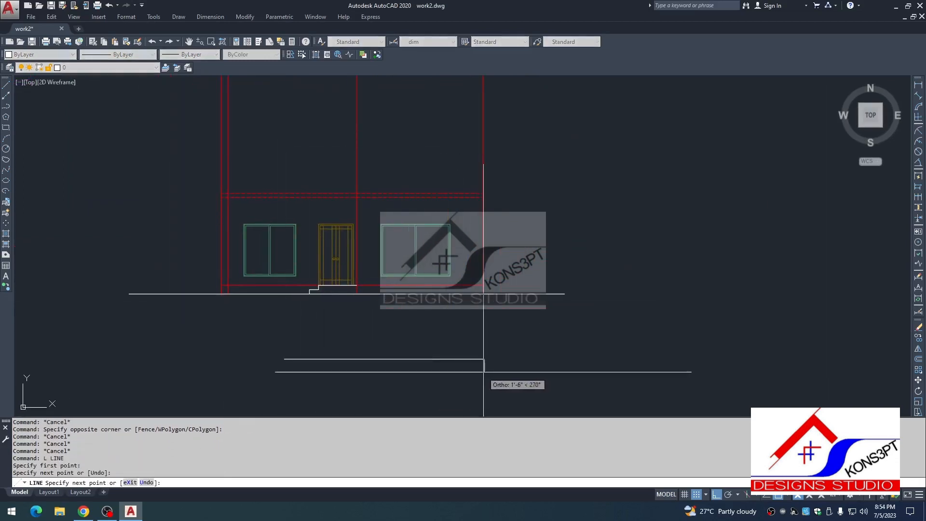
scroll(483, 299, down, 2)
click(457, 321)
click(559, 321)
click(568, 268)
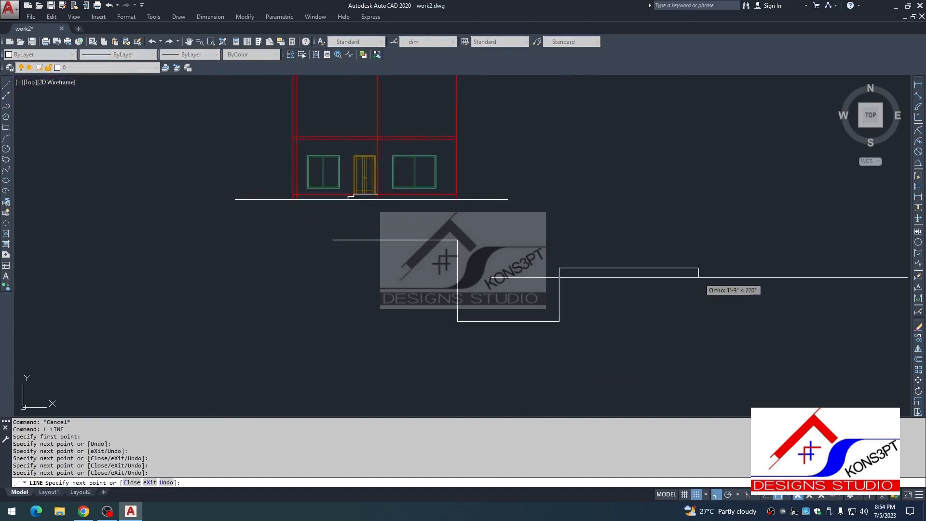
click(698, 270)
click(698, 346)
click(345, 346)
click(345, 286)
key(Escape)
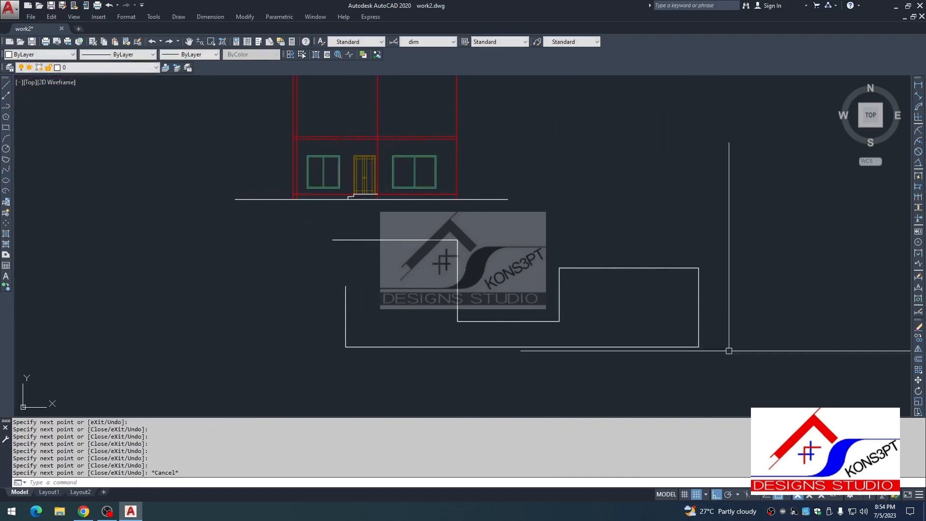
Select the segments of the line-drawn outline piece by piece to check that each is a separate object.
click(441, 240)
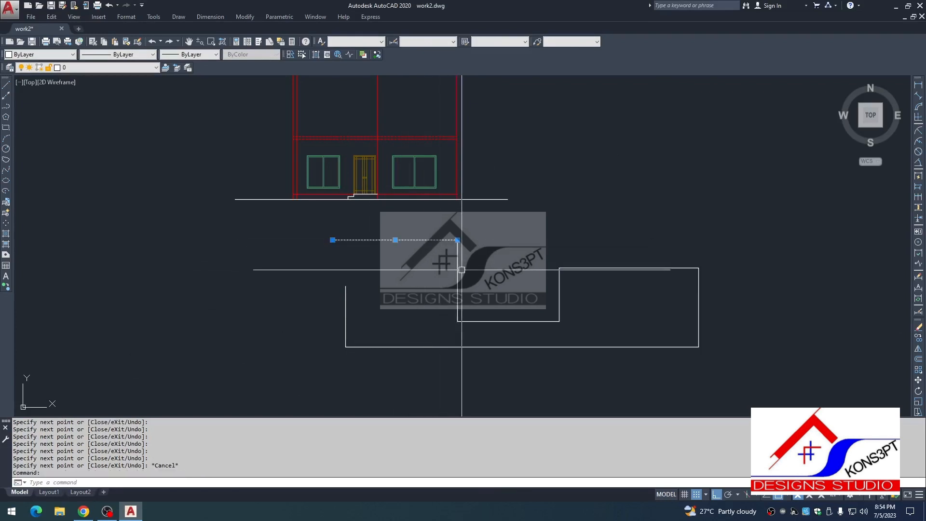
click(560, 292)
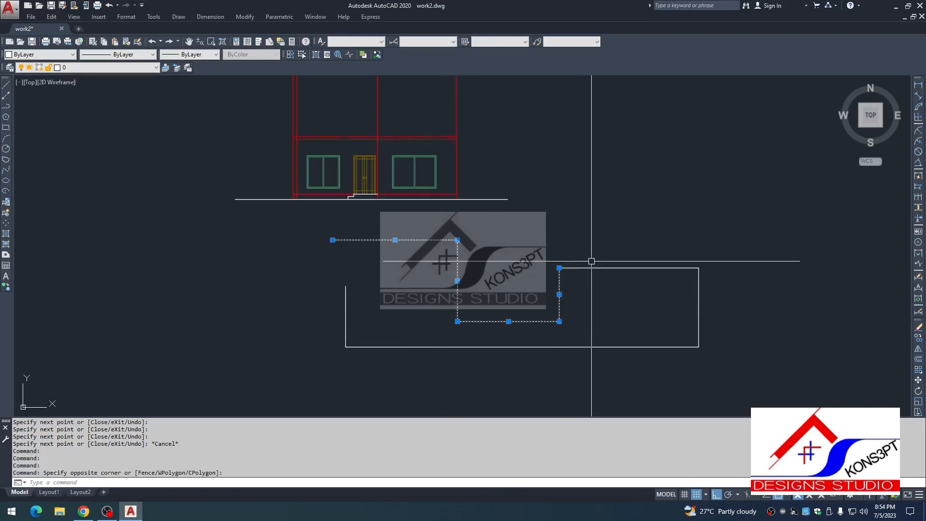
click(705, 291)
click(688, 302)
click(675, 328)
click(663, 355)
scroll(560, 322, down, 2)
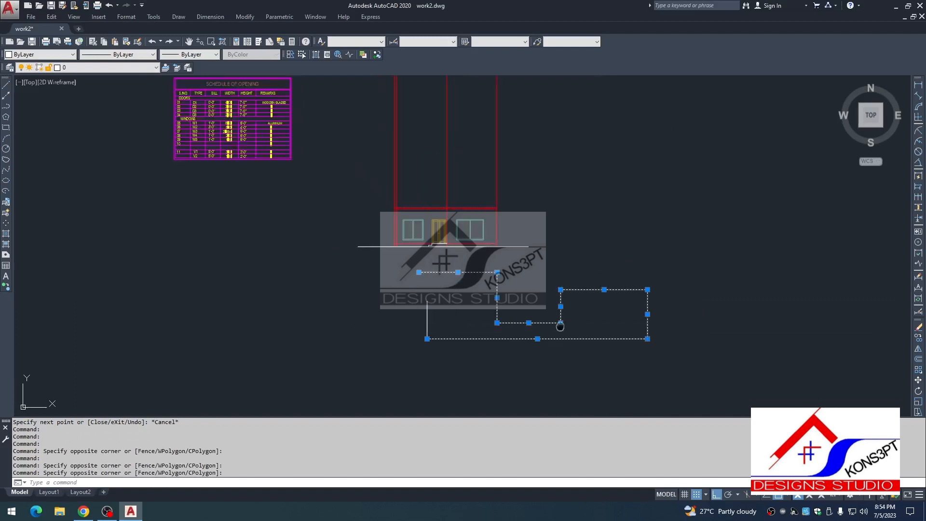
middle_drag(559, 325, 522, 267)
key(Escape)
Draw a similar open, stepped outline below the first one as one continuous polyline.
text(pl)
key(Return)
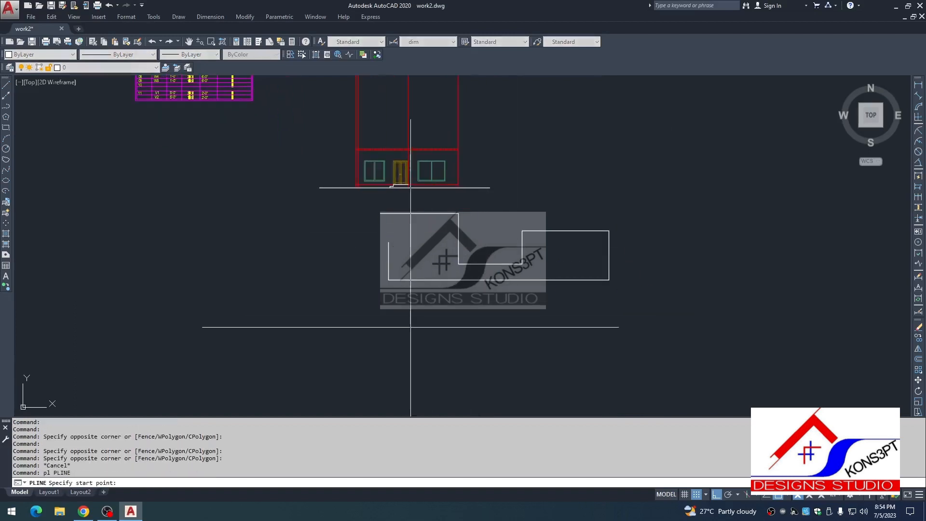
click(381, 329)
click(483, 330)
click(483, 369)
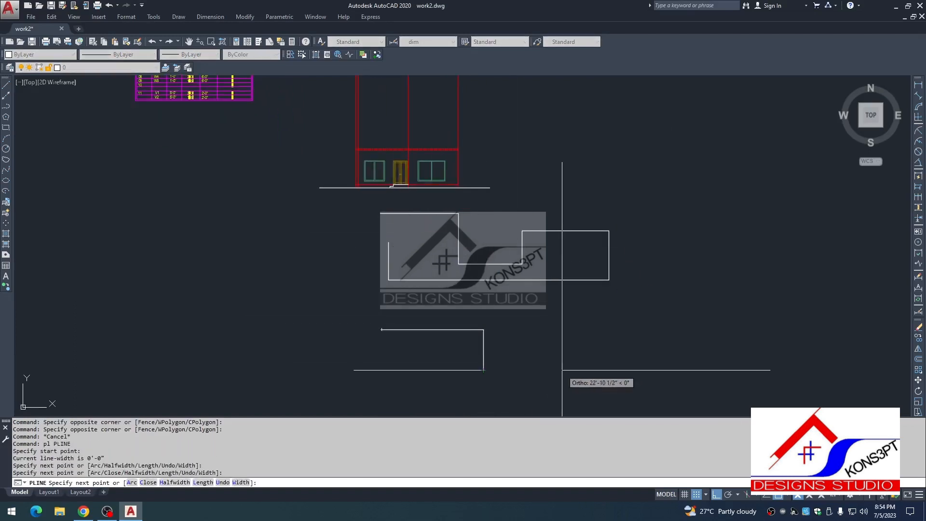
click(552, 369)
click(551, 322)
click(624, 322)
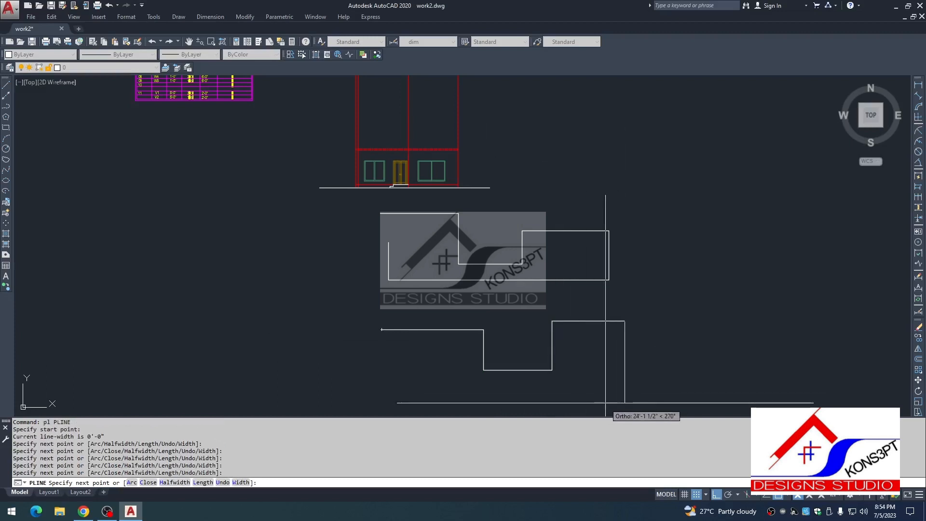
click(625, 403)
click(370, 403)
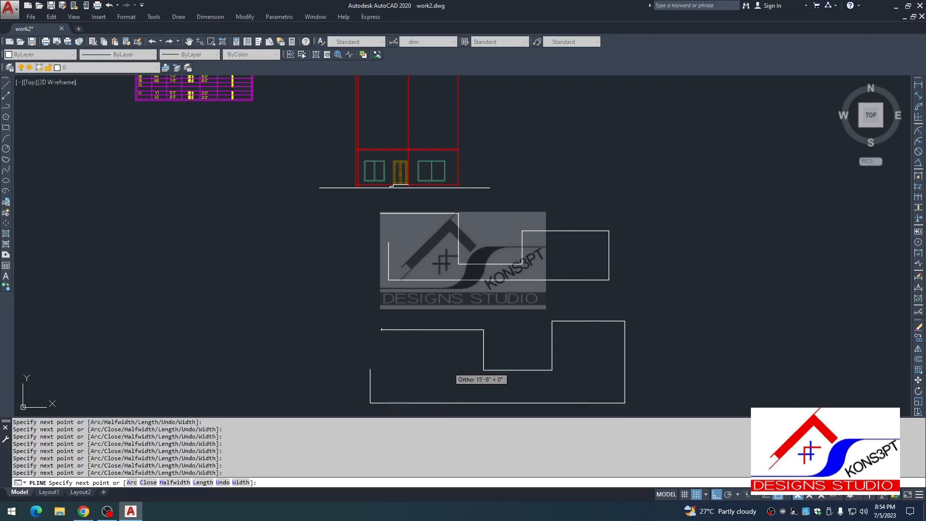
key(Escape)
Compare how the line-drawn outline and the polyline outline respond to selection.
middle_drag(575, 380, 506, 283)
click(425, 167)
click(425, 170)
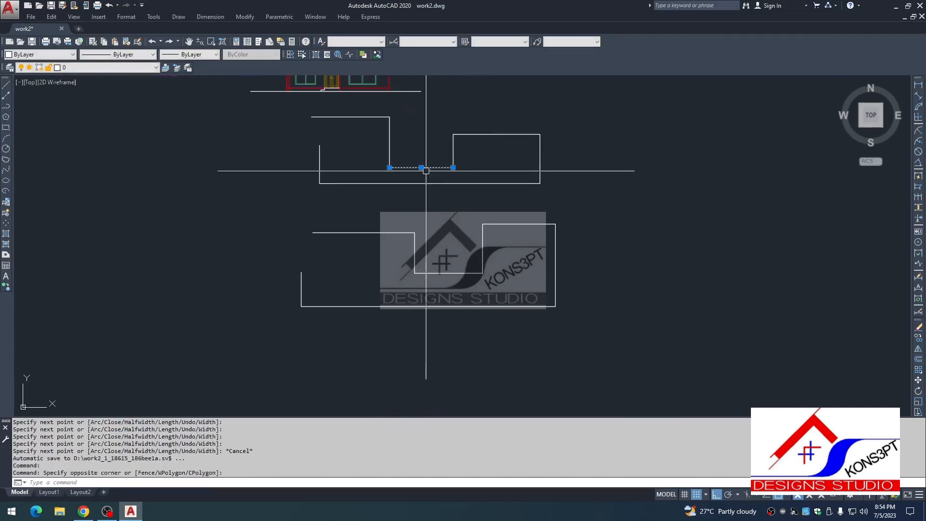
click(449, 273)
key(Escape)
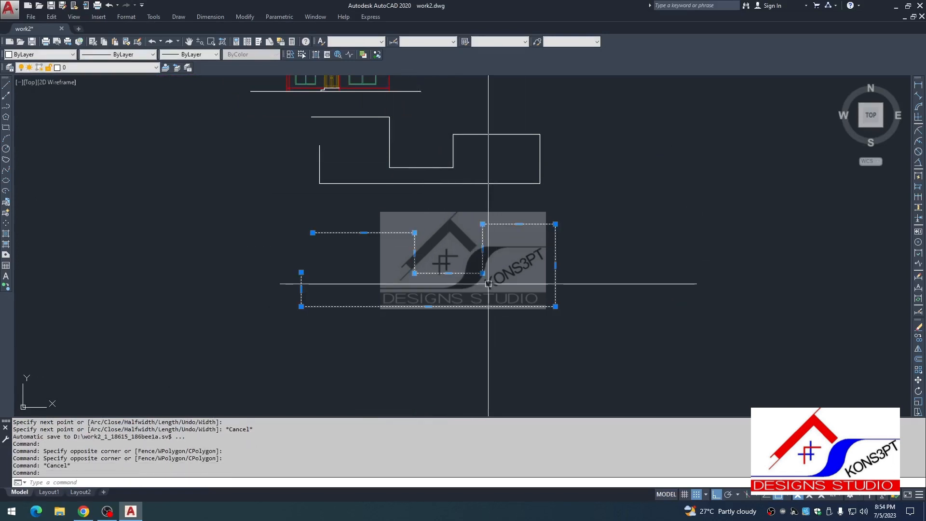
key(Escape)
click(424, 167)
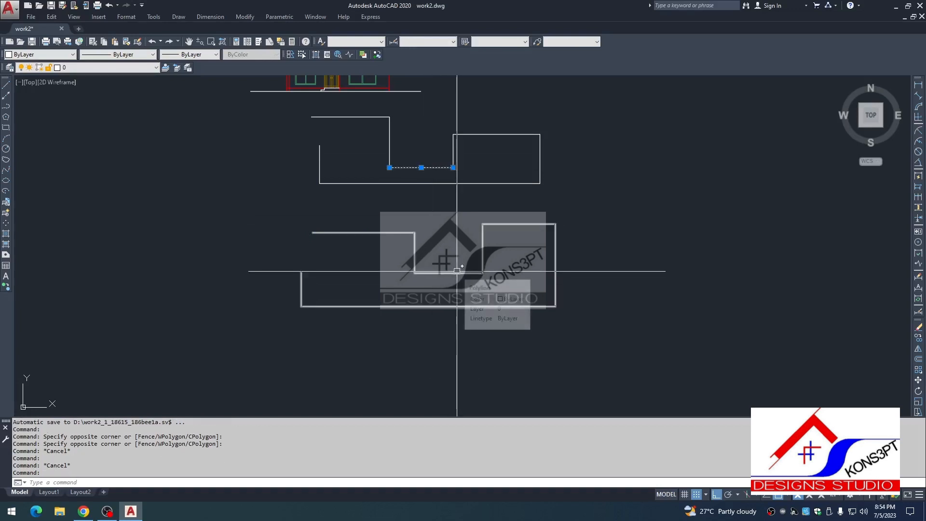
click(285, 109)
click(568, 201)
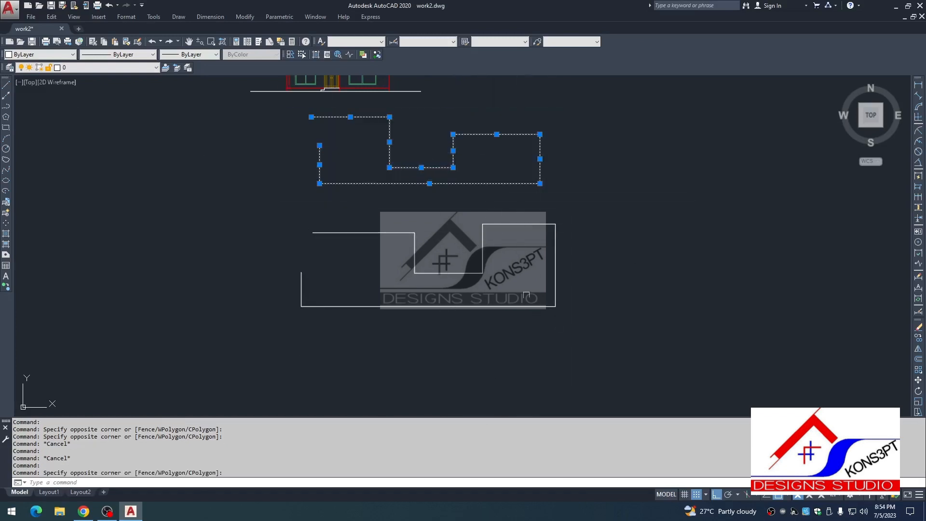
key(Escape)
Draw a horizontal line at the first tread's level of the entrance steps, across to the wall line beside the door.
scroll(420, 172, down, 2)
middle_drag(421, 172, 423, 293)
scroll(355, 225, up, 4)
key(Escape)
middle_drag(355, 224, 355, 255)
key(Escape)
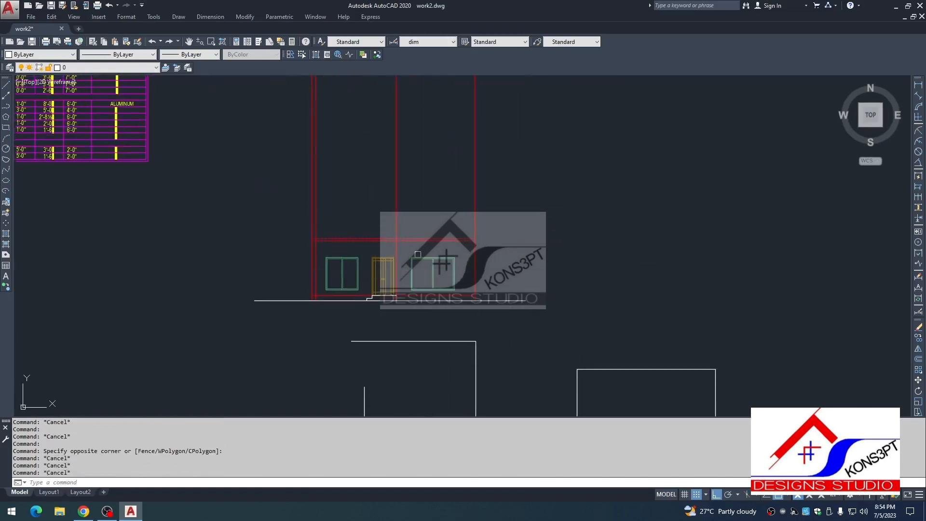
scroll(417, 254, up, 2)
key(Escape)
scroll(413, 259, down, 3)
key(Escape)
key(Escape)
scroll(351, 289, up, 8)
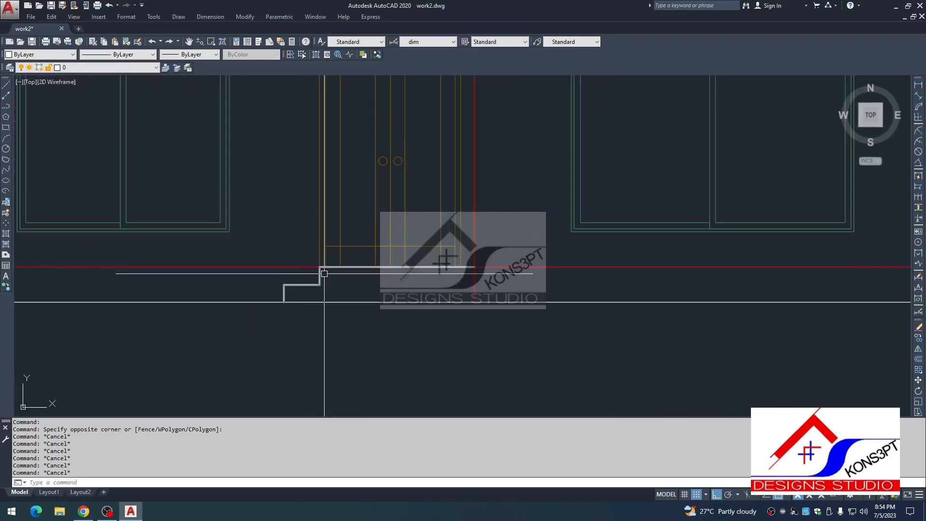
text(l)
key(Return)
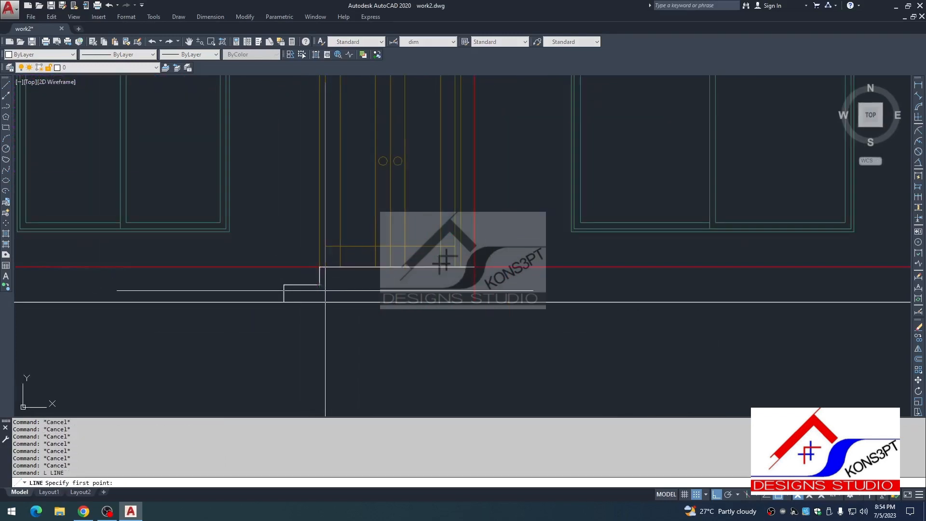
click(474, 285)
key(Escape)
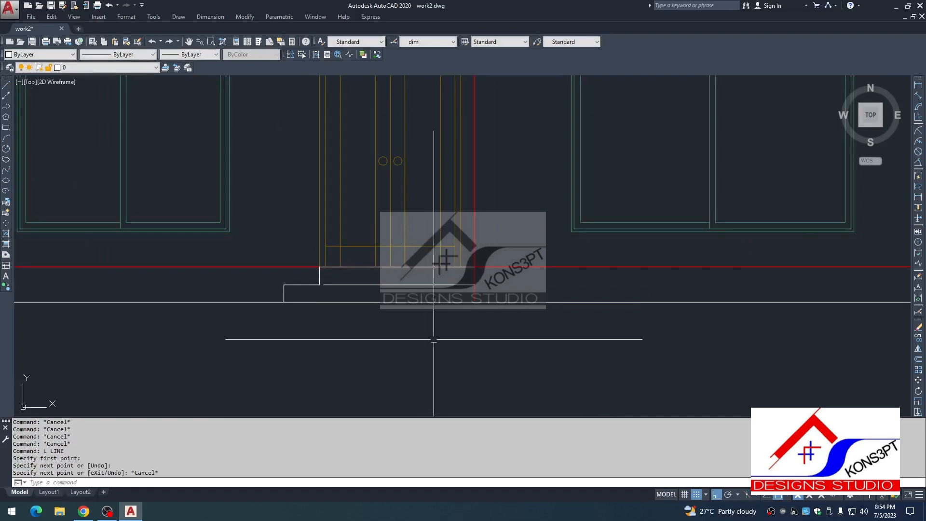
Extend the new tread line to meet the riser of the upper entrance step.
text(ex)
key(Return)
key(Return)
scroll(338, 288, down, 5)
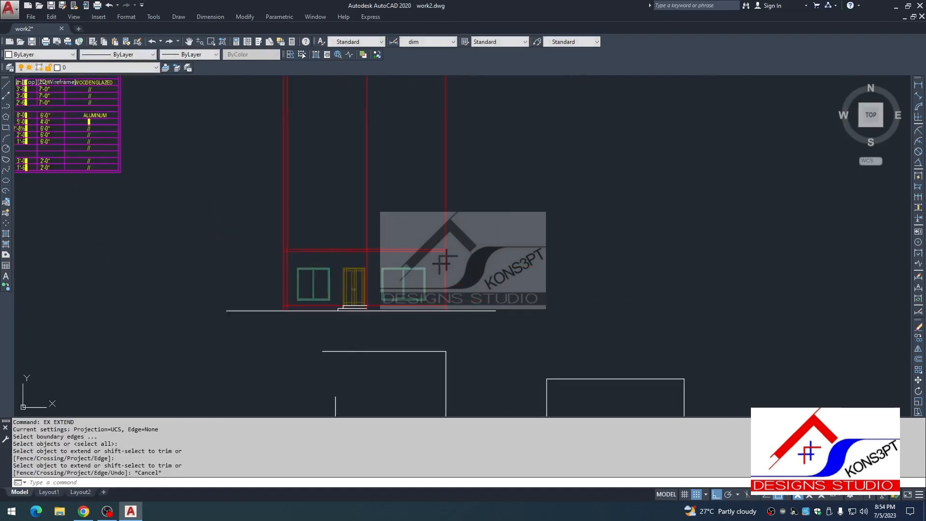
key(Escape)
Match the entrance steps' lines to the properties of the yellow staircase lines in the ground floor plan.
text(ma)
key(Return)
scroll(320, 292, down, 2)
scroll(352, 130, up, 8)
click(309, 128)
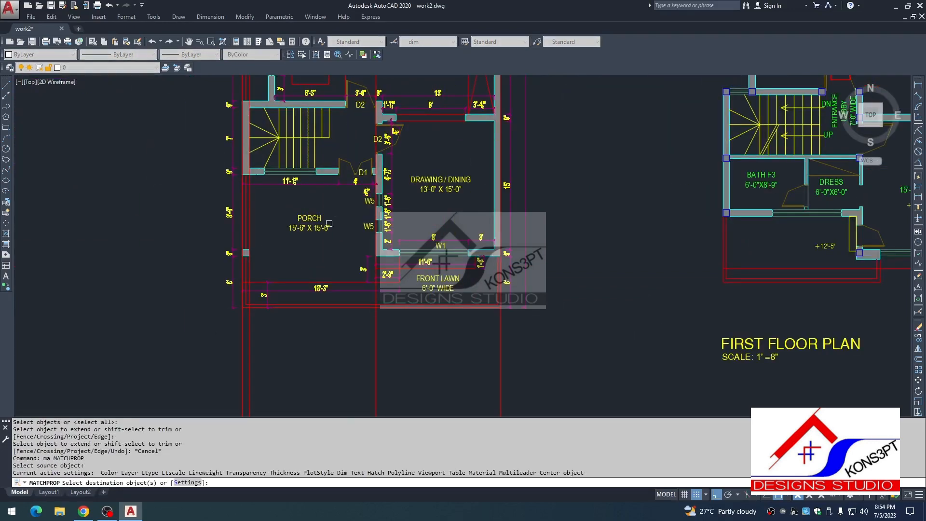
scroll(325, 102, down, 8)
scroll(351, 311, up, 9)
scroll(352, 311, up, 6)
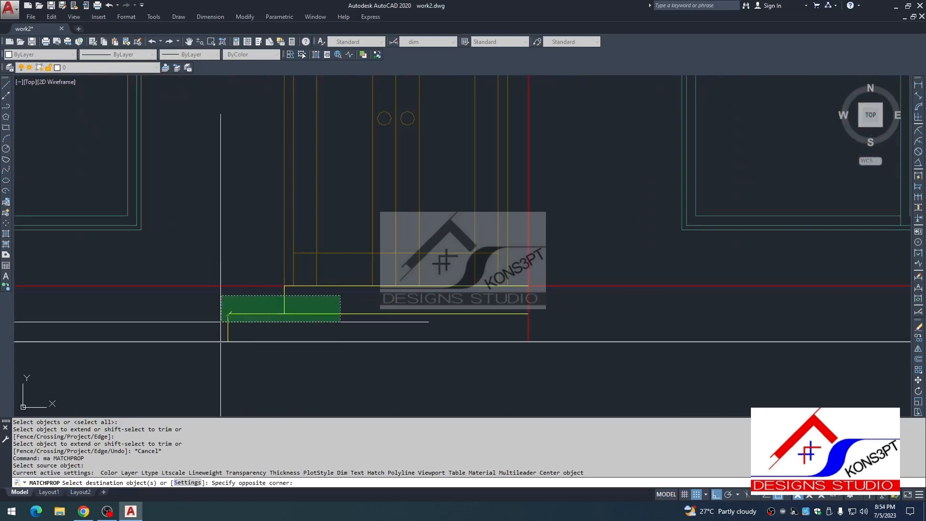
key(Escape)
Examine the porch, balcony and slab edges in the reference rendering of the house.
scroll(337, 308, down, 10)
key(Escape)
key(Escape)
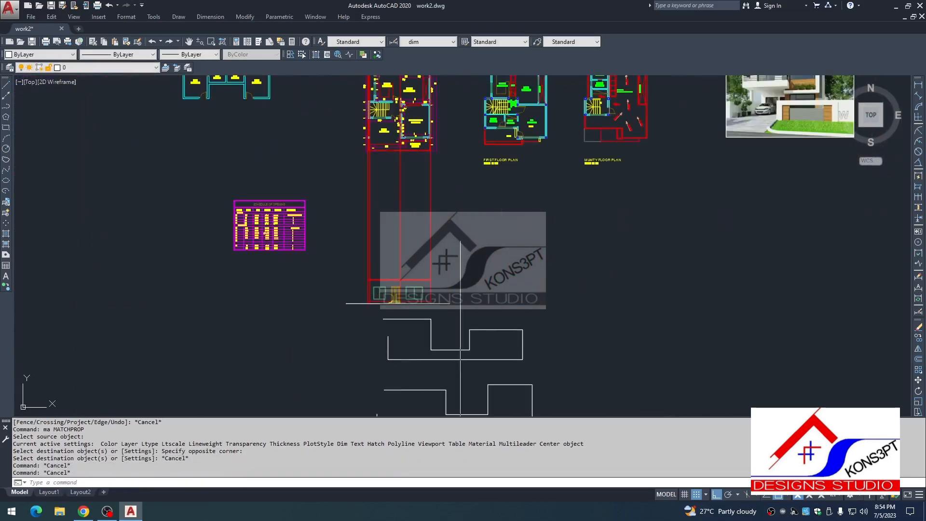
scroll(571, 262, up, 7)
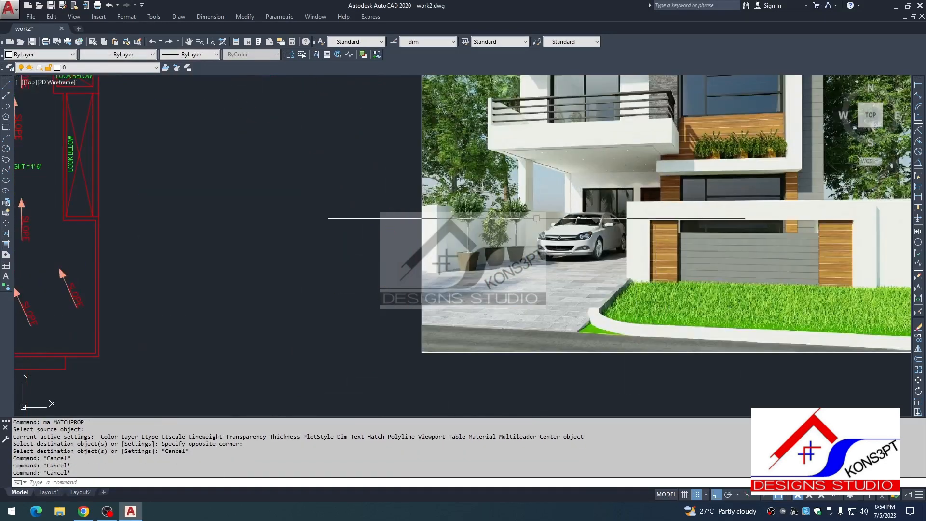
scroll(536, 218, down, 2)
scroll(629, 163, up, 3)
scroll(457, 280, down, 2)
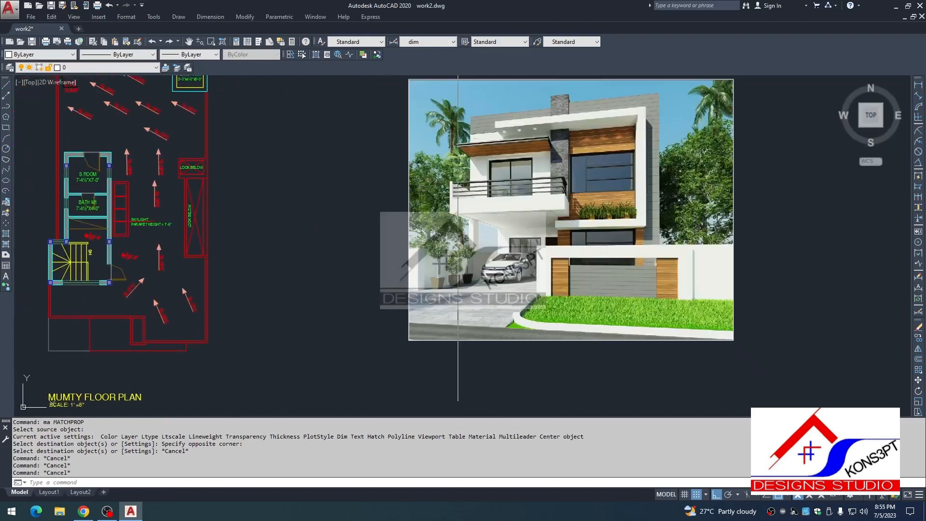
scroll(447, 225, down, 5)
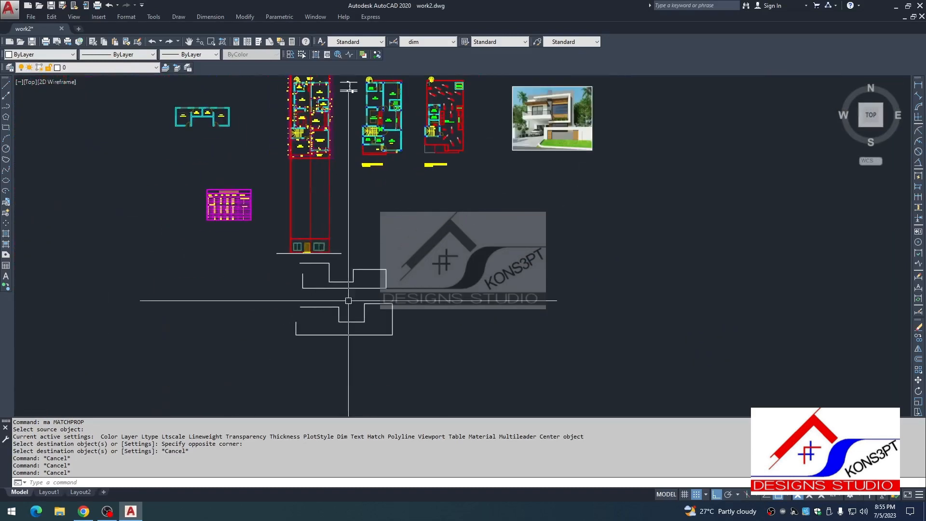
scroll(385, 328, up, 5)
key(Escape)
key(Escape)
scroll(309, 241, up, 6)
text(l)
key(space)
key(Escape)
scroll(334, 304, down, 6)
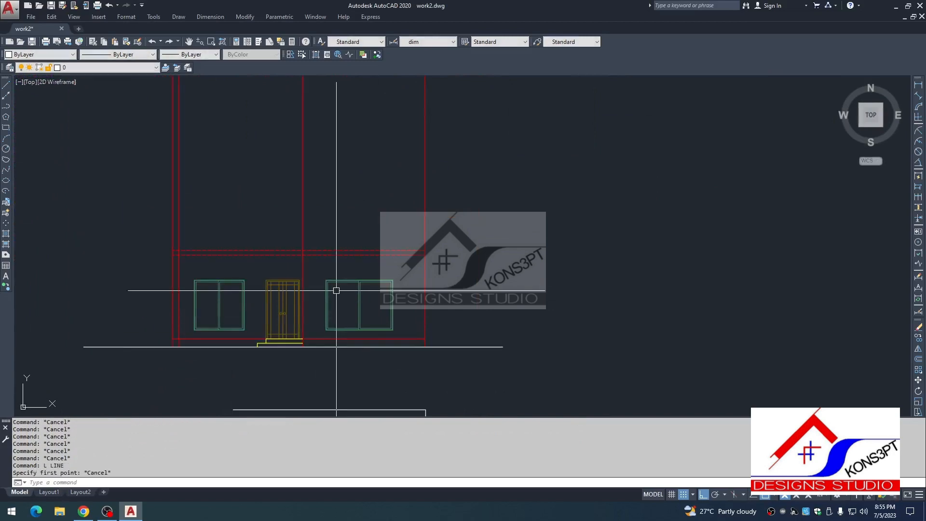
Draw a vertical construction line from the porch slab's lawn-side edge in the ground floor plan down past the slab lines in the elevation.
text(l)
key(space)
middle_drag(348, 95, 343, 211)
scroll(335, 209, up, 4)
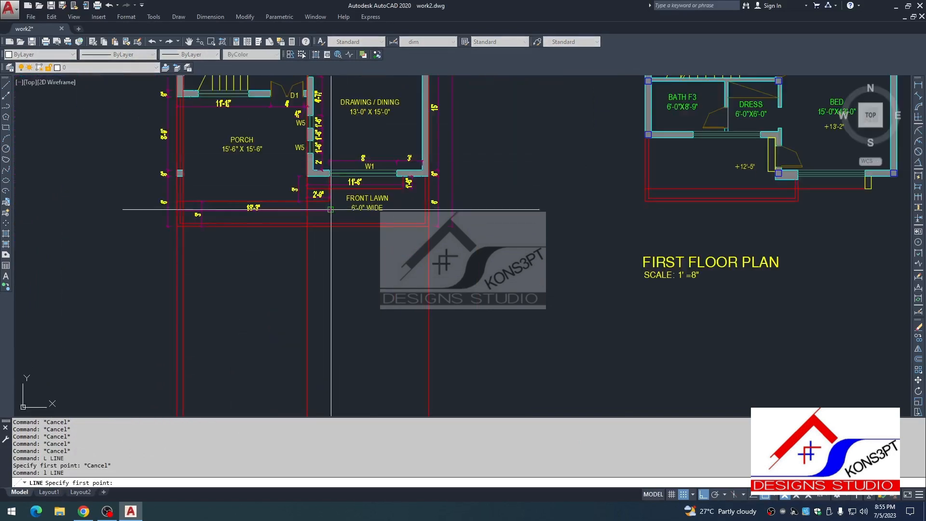
click(330, 185)
scroll(329, 185, down, 3)
scroll(372, 265, up, 5)
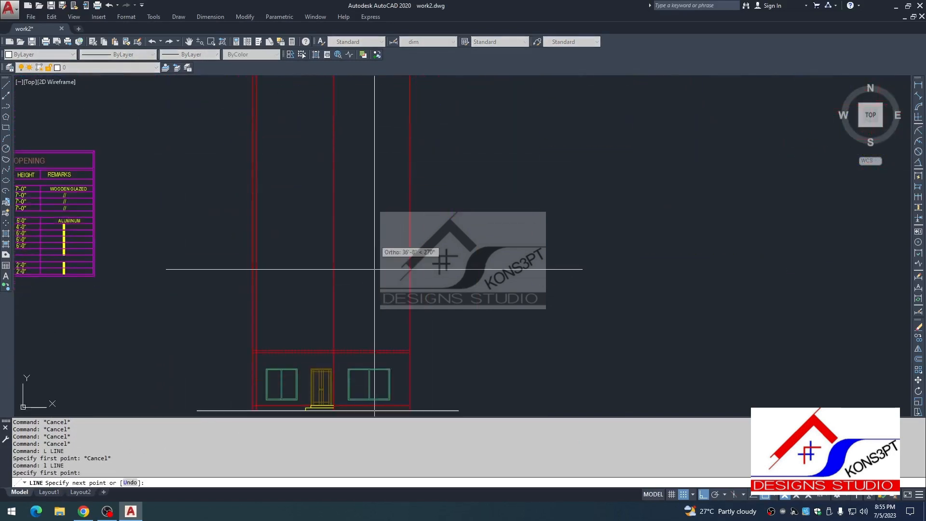
click(342, 304)
scroll(367, 308, down, 4)
key(Escape)
key(Escape)
key(Escape)
key(Escape)
Trim the elevation's slab lines against the porch slab's vertical construction line.
scroll(368, 313, up, 4)
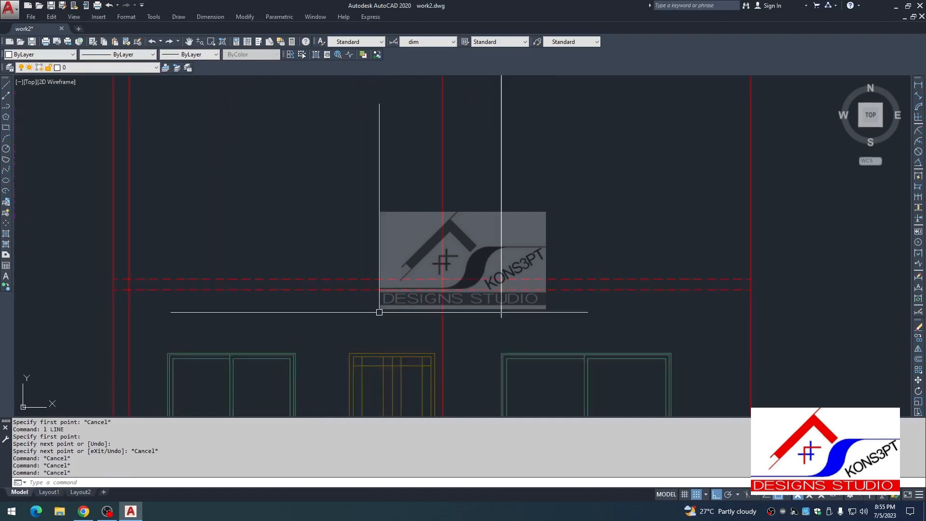
scroll(379, 312, down, 3)
scroll(397, 341, up, 3)
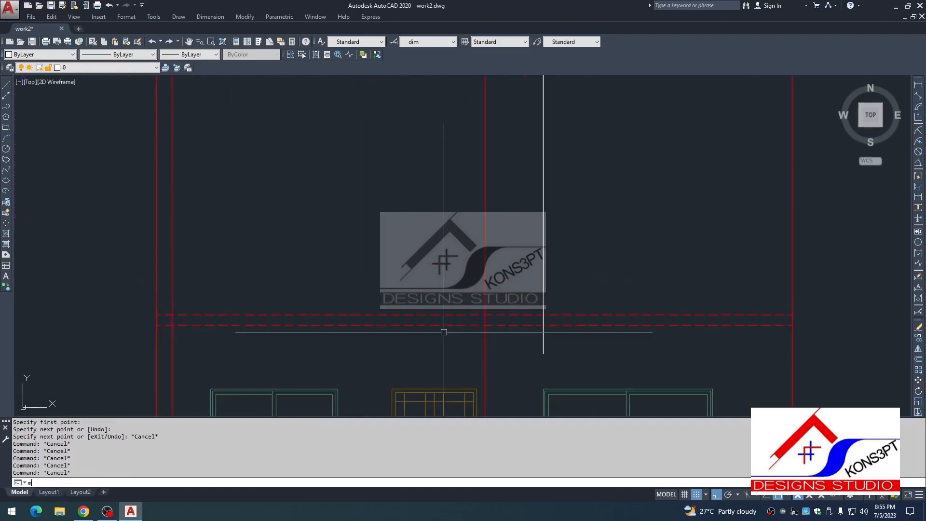
key(Return)
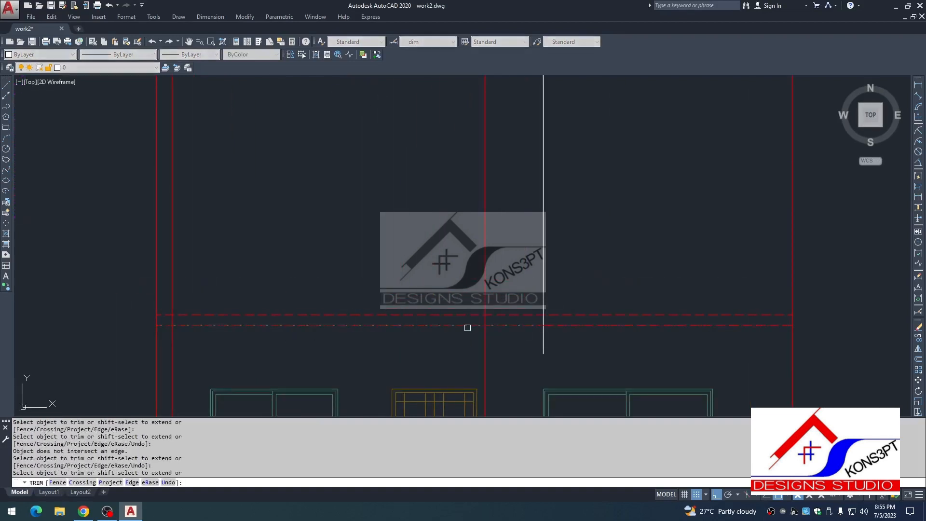
key(Escape)
Match the porch slab's bottom line and vertical edge line in the elevation to the properties of the continuous red wall line.
text(ma)
key(Return)
click(485, 291)
click(514, 325)
click(558, 264)
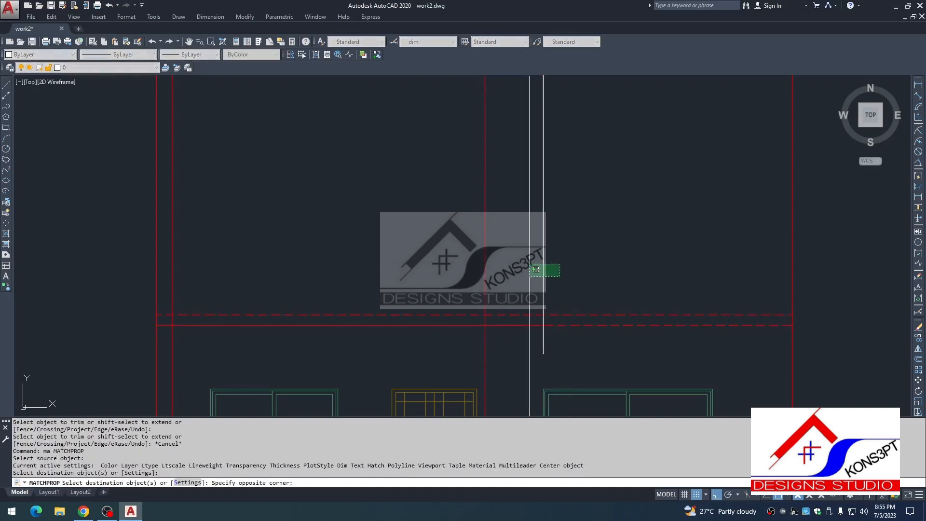
click(531, 276)
key(Escape)
Fillet the porch slab's vertical edge line and bottom line into a sharp corner.
text(f)
click(543, 309)
click(520, 324)
key(Escape)
Offset the porch slab's bottom line 18 inches upward and fillet it with the vertical edge line to close the corner.
text(O)
key(Return)
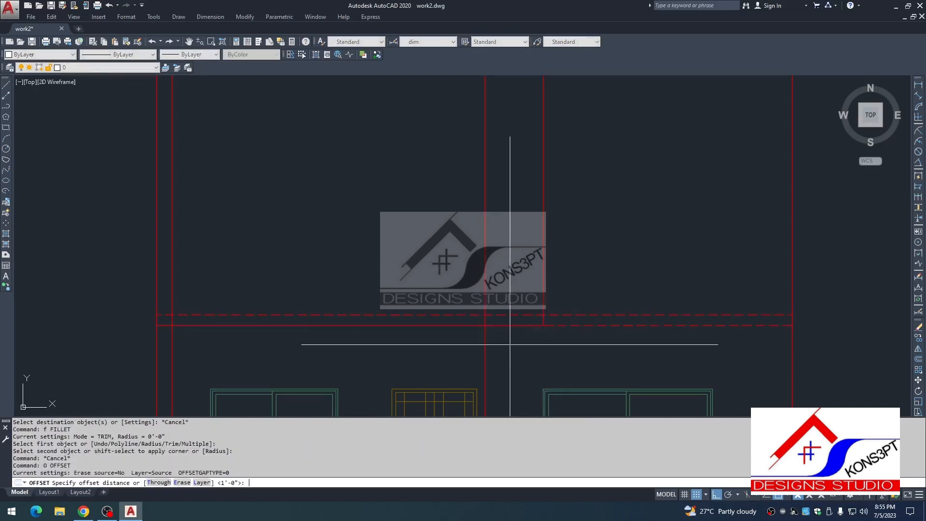
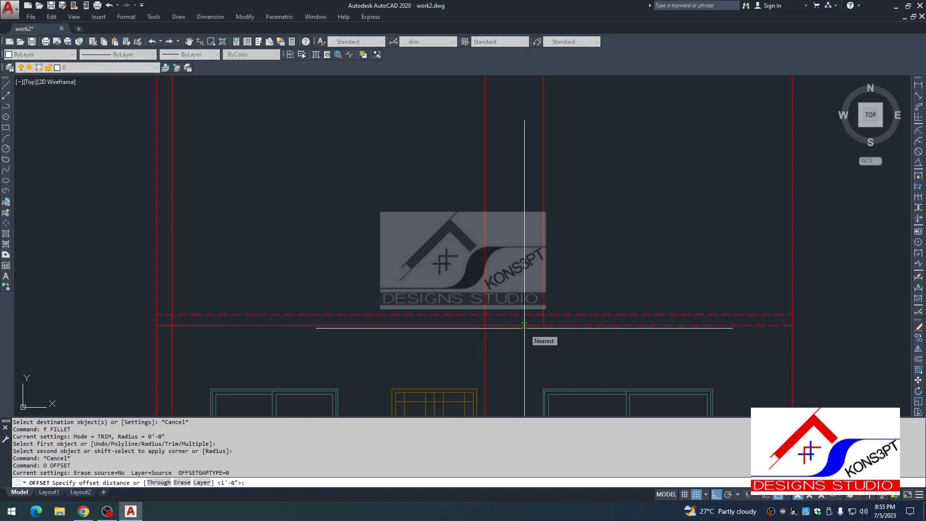
text(18)
key(Return)
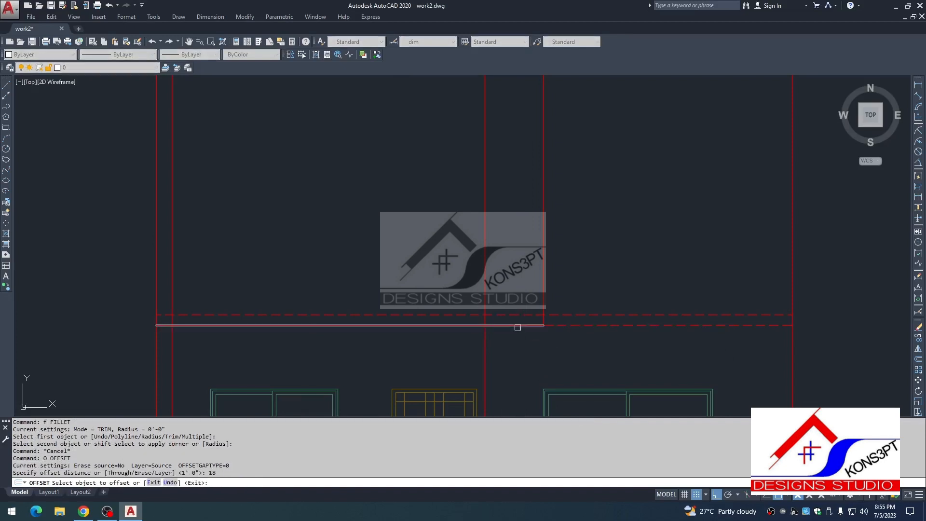
click(517, 326)
click(517, 287)
key(Escape)
text(f)
click(543, 279)
key(Escape)
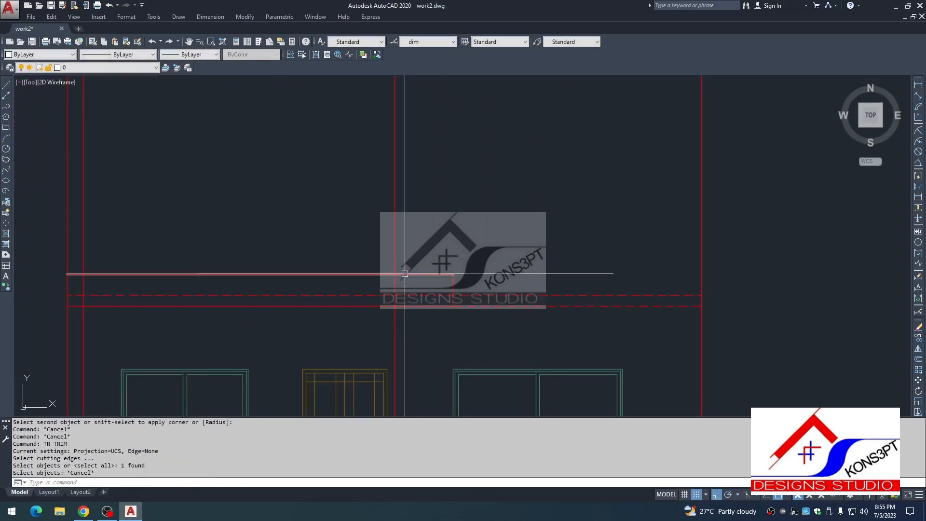
Trim the middle wall line between the porch slab's upper and bottom lines.
click(403, 304)
click(403, 304)
key(space)
click(402, 289)
click(389, 284)
key(Escape)
Examine the balcony slab and its side parapet in the reference rendering of the house.
scroll(411, 313, down, 10)
middle_drag(456, 306, 215, 326)
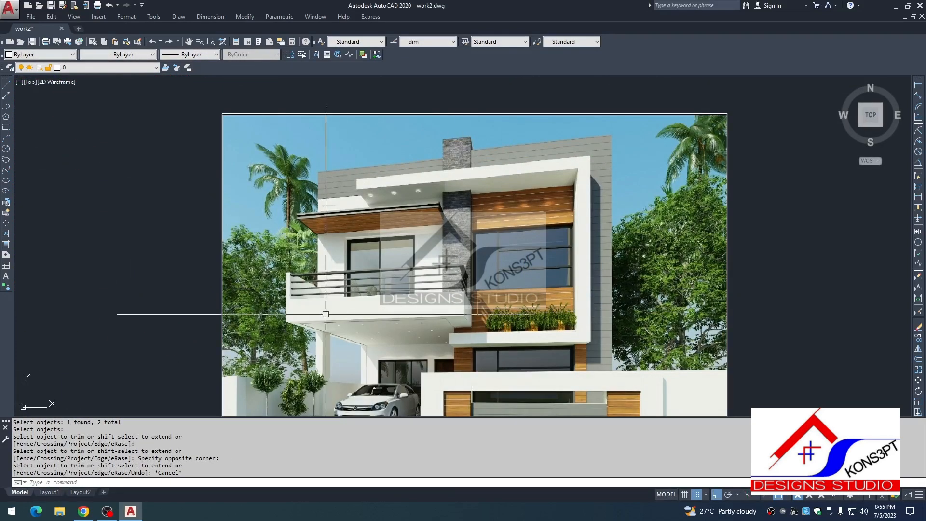
scroll(418, 304, down, 10)
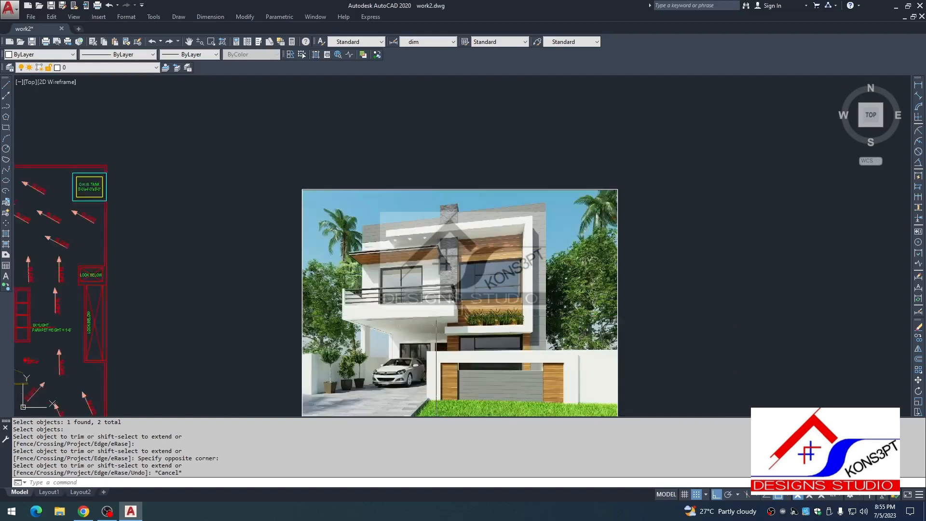
middle_drag(390, 308, 523, 145)
scroll(304, 270, up, 10)
scroll(331, 241, up, 5)
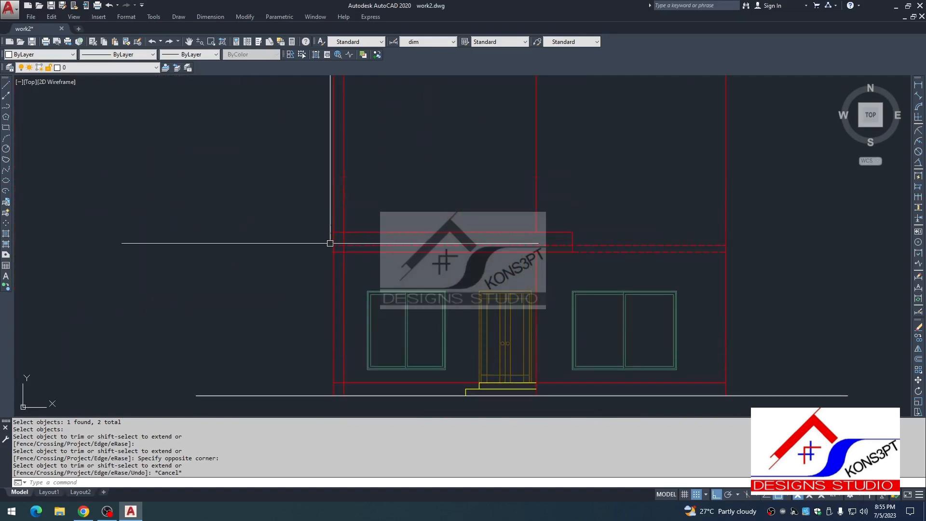
key(Escape)
key(Escape)
key(Escape)
Offset the elevation's outer wall line on the porch side 4.5 inches inward.
text(o)
key(space)
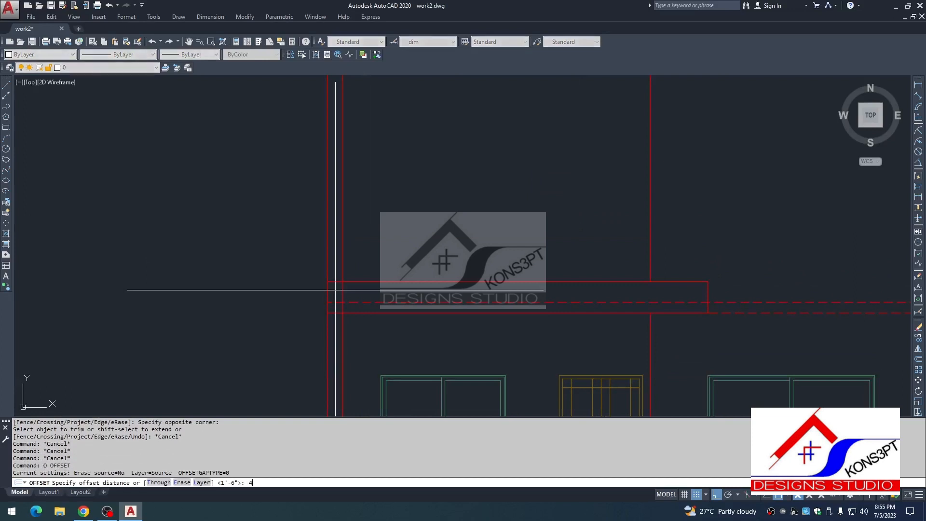
key(space)
scroll(338, 283, up, 2)
click(318, 256)
click(340, 260)
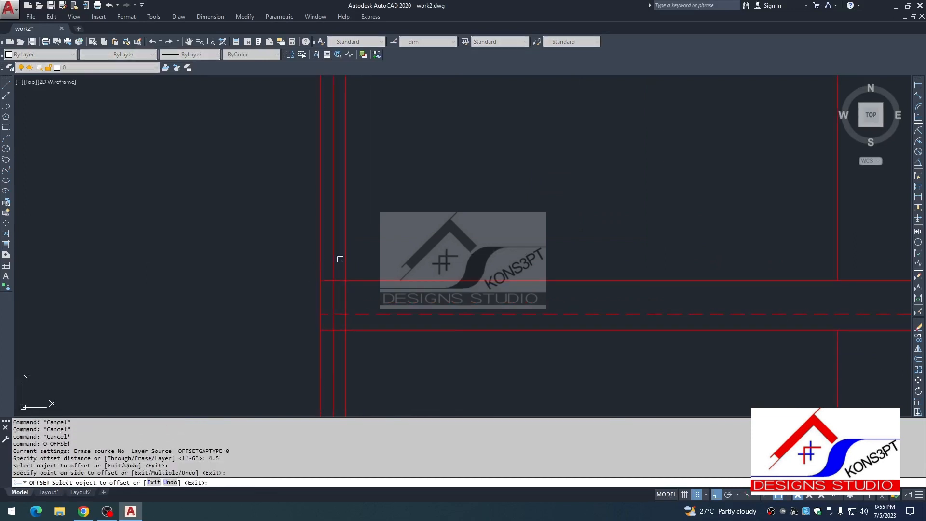
key(Escape)
key(Escape)
Join the 4.5-inch offset line and the porch slab's upper line in a sharp corner with Fillet.
text(tr)
key(space)
click(333, 284)
key(space)
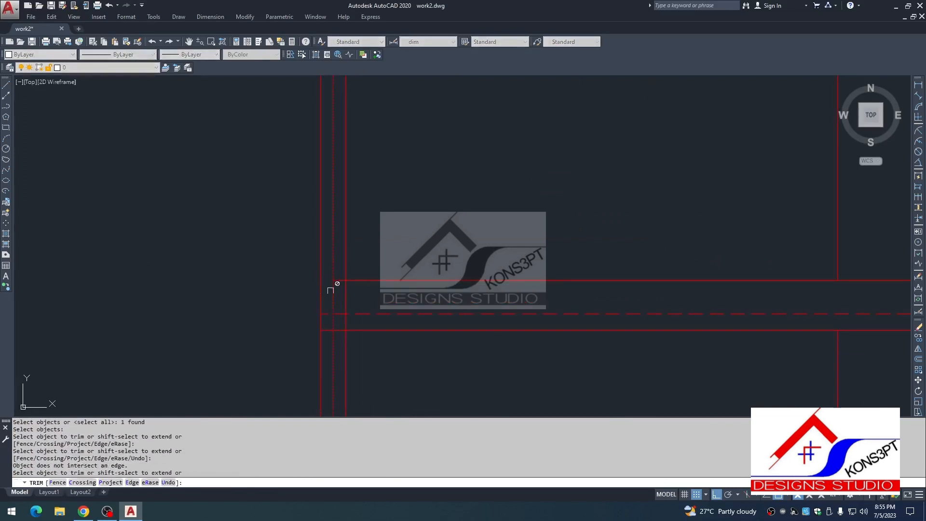
key(Escape)
key(Escape)
text(f)
key(space)
click(339, 281)
click(333, 270)
key(Escape)
Trim the inner porch-side wall line above the porch slab's bottom line.
text(t)
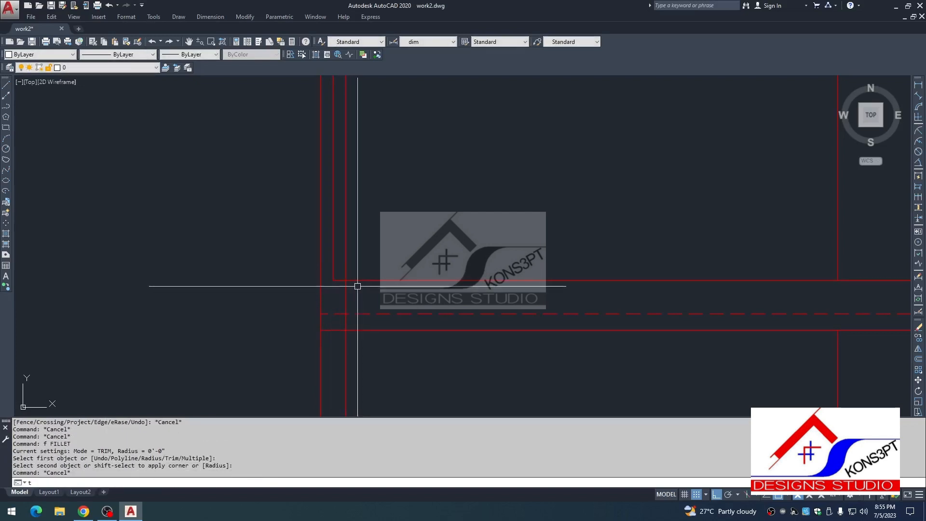
text(r)
key(space)
key(Escape)
text(tr)
click(354, 330)
key(space)
click(346, 304)
key(Escape)
scroll(392, 325, down, 2)
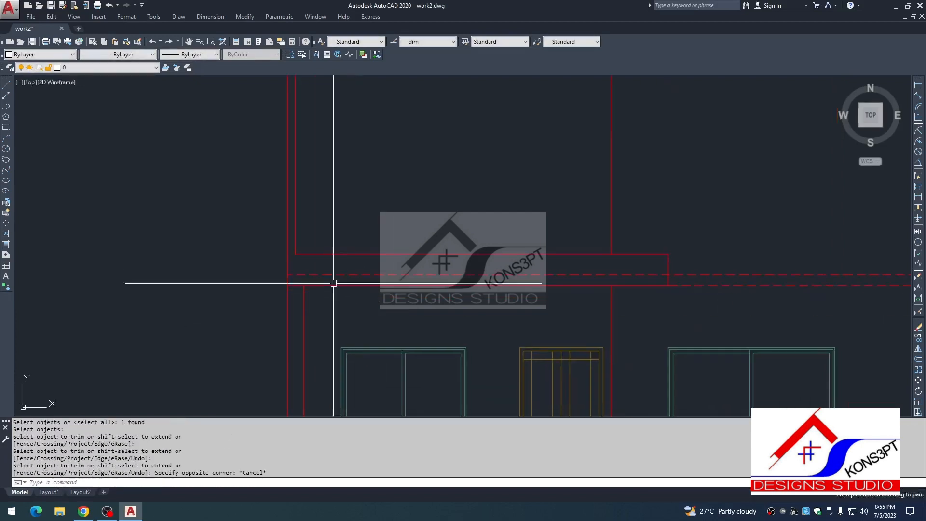
key(Escape)
key(Escape)
scroll(333, 283, down, 2)
middle_drag(455, 296, 385, 306)
key(Escape)
key(Escape)
middle_drag(285, 290, 309, 318)
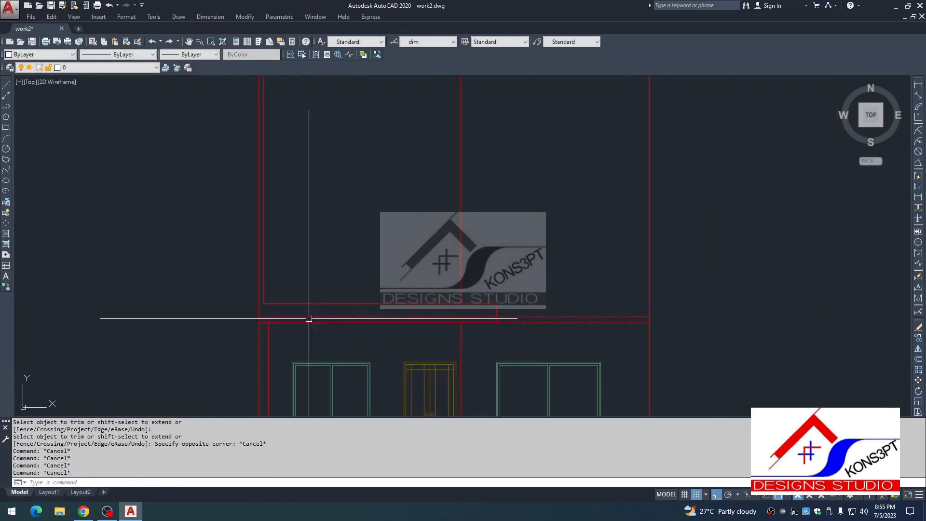
text(o)
key(space)
text(367)
key(Escape)
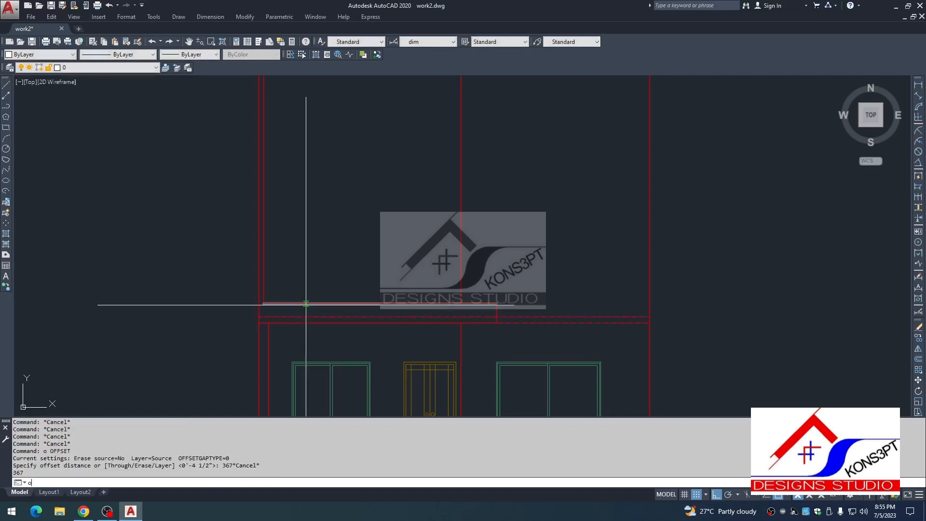
Offset the dashed upper floor slab line 36 inches upward to mark the parapet's height.
text(O)
key(space)
text(36)
key(Return)
click(301, 294)
key(Escape)
key(Escape)
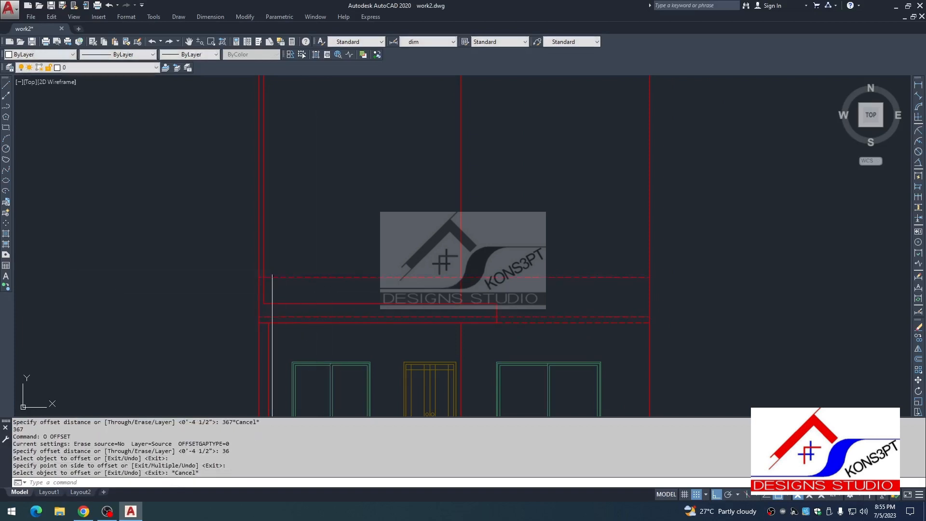
Fillet the 36-inch offset line with the parapet's inner and outer vertical lines to cap the balcony's side parapet.
scroll(261, 279, up, 4)
text(f)
click(267, 285)
click(262, 276)
key(space)
click(261, 276)
click(254, 290)
key(Escape)
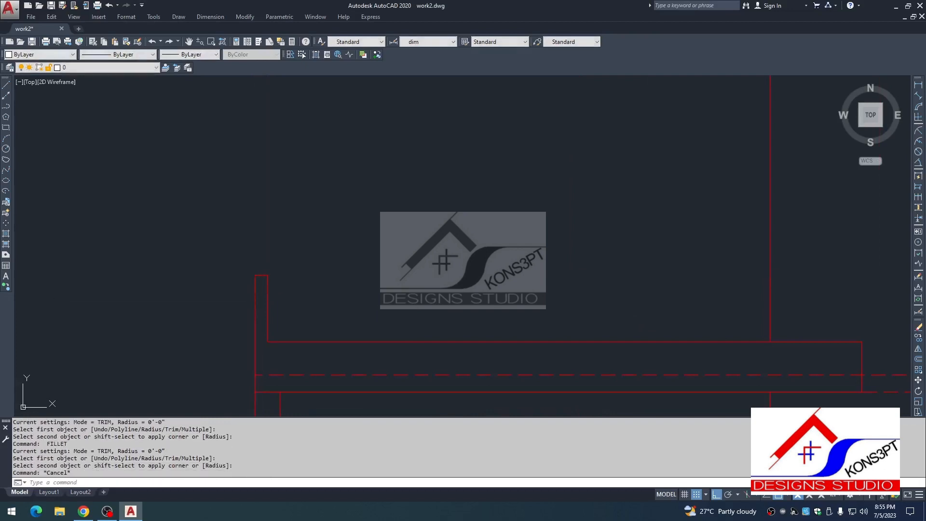
Match the side parapet's top line to the properties of its continuous vertical edge line.
text(ma)
click(255, 293)
click(248, 268)
click(327, 305)
key(Escape)
key(Escape)
Examine the balcony railing and its horizontal bars in the reference rendering.
scroll(326, 304, down, 8)
scroll(383, 310, up, 2)
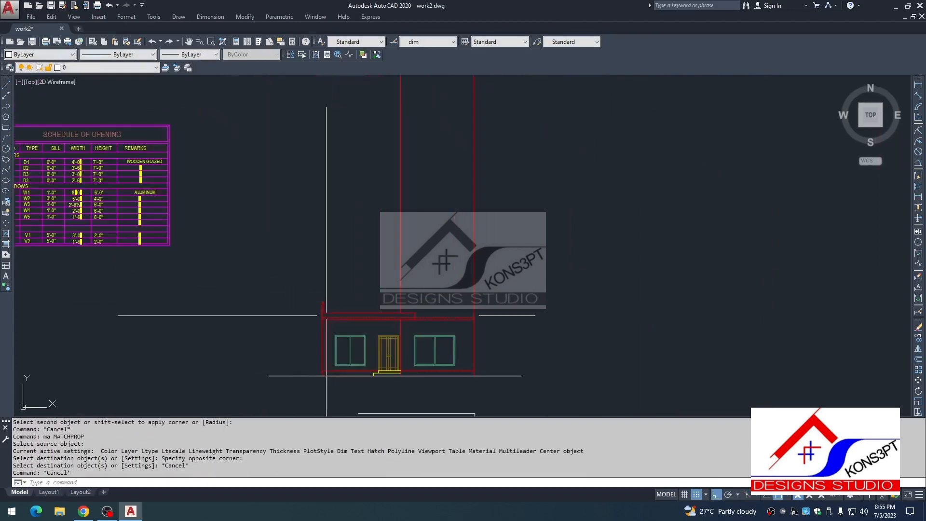
scroll(502, 243, down, 5)
scroll(501, 239, up, 10)
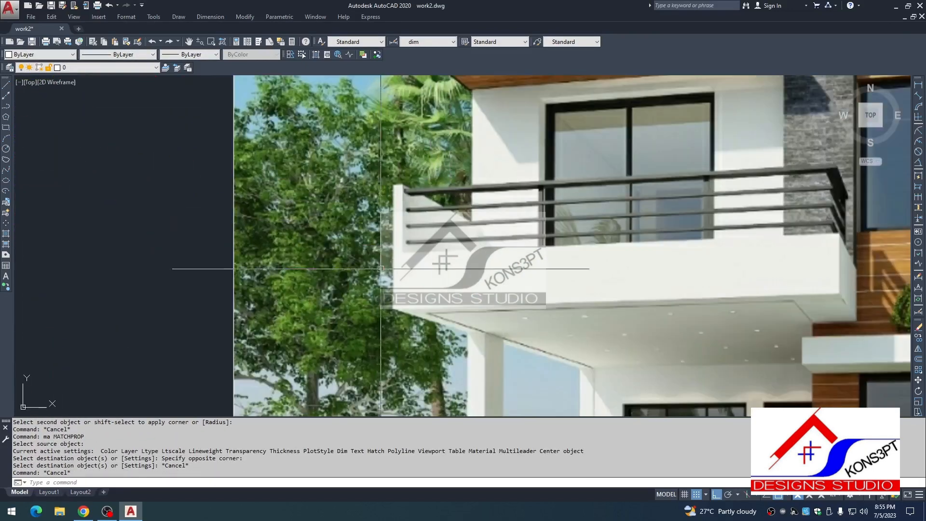
scroll(382, 176, down, 8)
scroll(640, 272, up, 7)
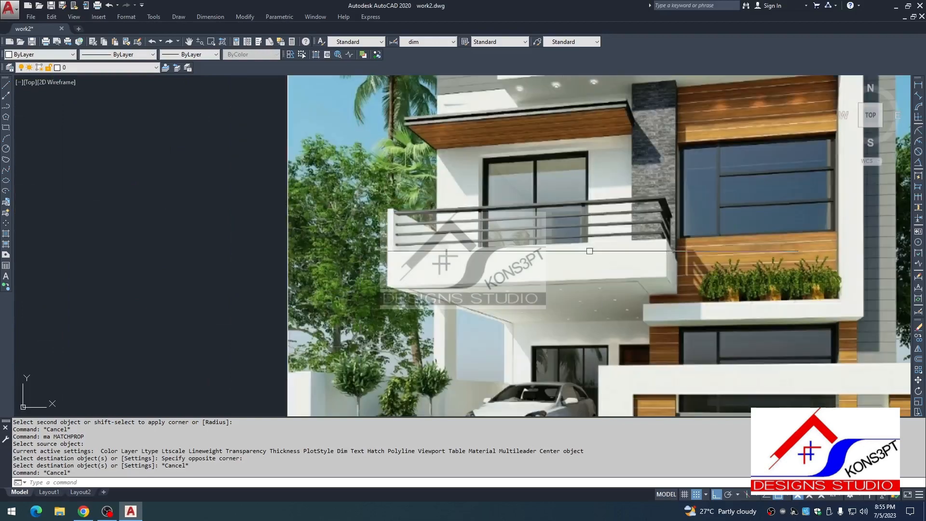
scroll(589, 250, down, 8)
scroll(530, 222, up, 10)
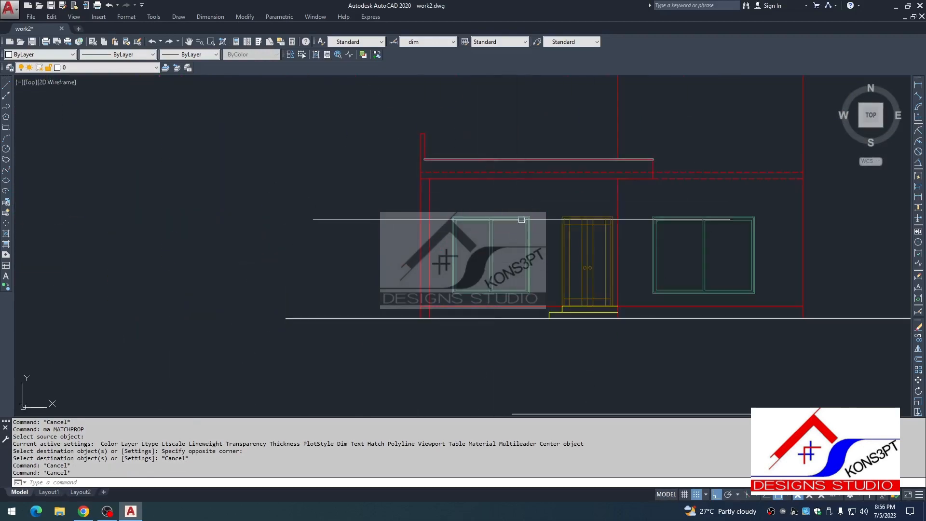
Draw a horizontal line from the side parapet's inner top corner across the balcony for the top rail.
text(l)
key(Return)
scroll(482, 121, up, 3)
click(304, 198)
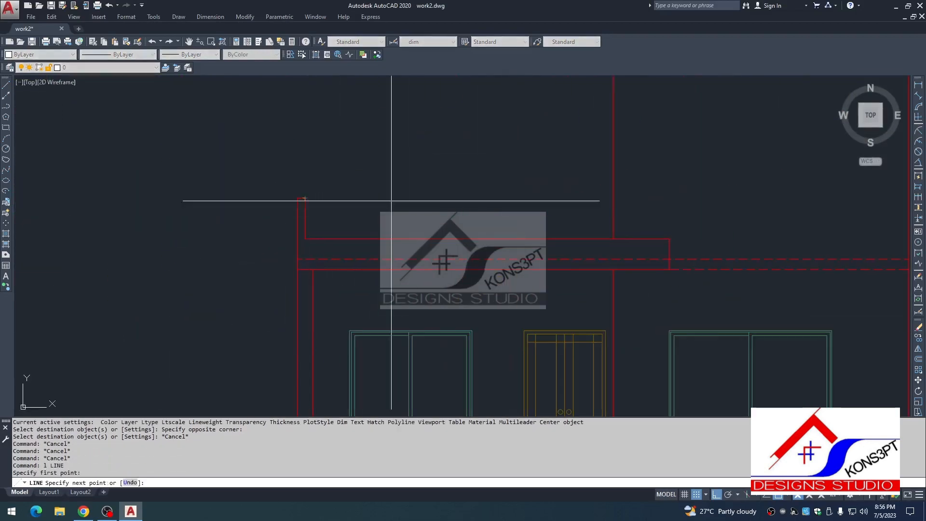
click(660, 172)
key(Escape)
Examine how far the balcony railing runs and how its bars are spaced in the reference rendering.
middle_drag(582, 236, 277, 322)
key(Escape)
scroll(444, 277, down, 6)
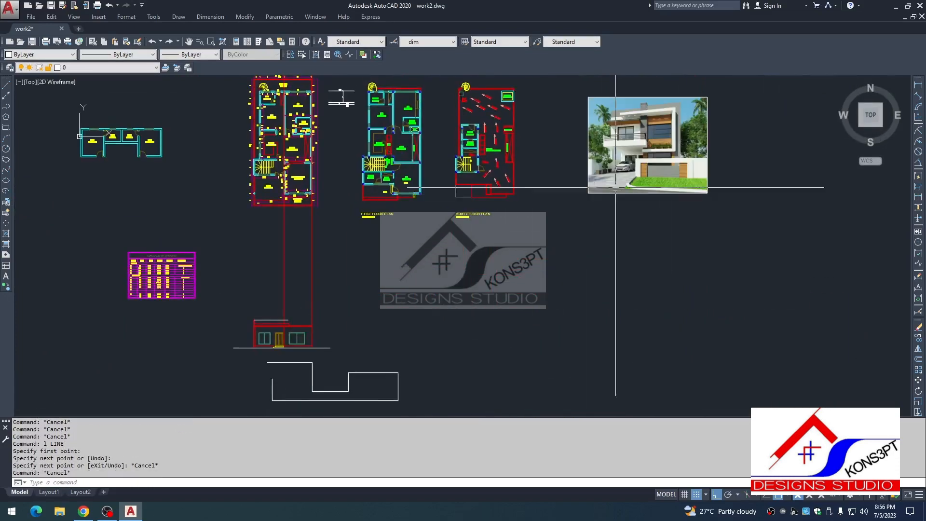
scroll(645, 137, up, 4)
scroll(622, 130, up, 4)
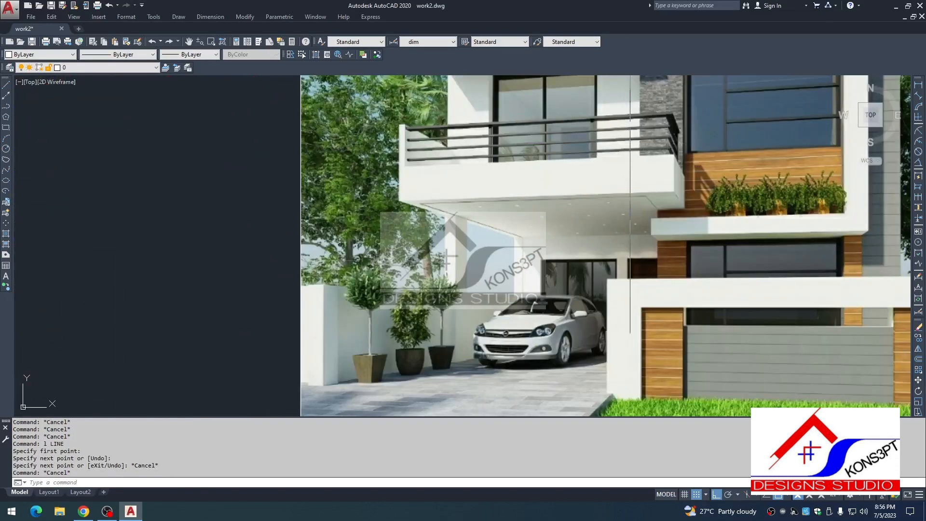
scroll(528, 221, down, 10)
mouse_move(283, 357)
middle_down()
mouse_move(342, 248)
mouse_move(424, 201)
mouse_move(443, 249)
mouse_move(332, 304)
middle_up()
scroll(424, 201, up, 12)
Offset the top rail line 3 inches downward.
key(Escape)
text(o)
key(Return)
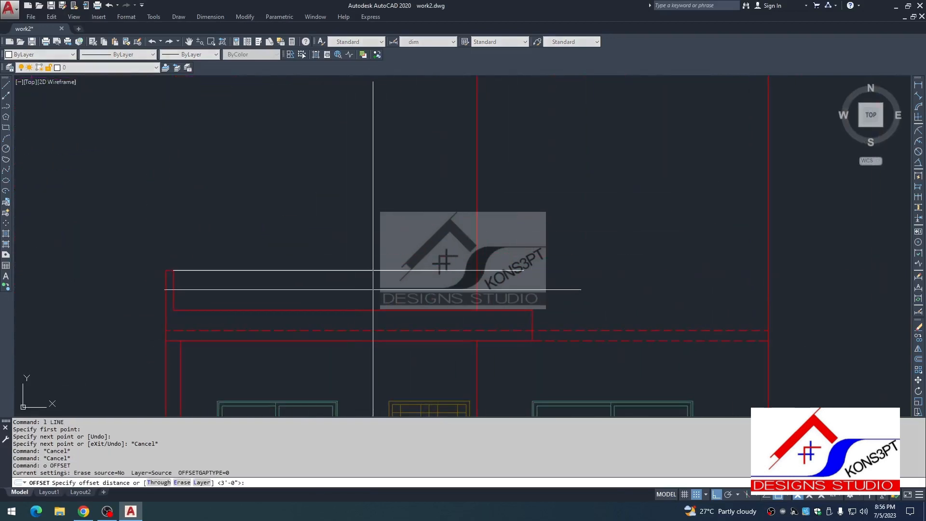
text(3)
key(Return)
click(376, 270)
click(379, 286)
key(Escape)
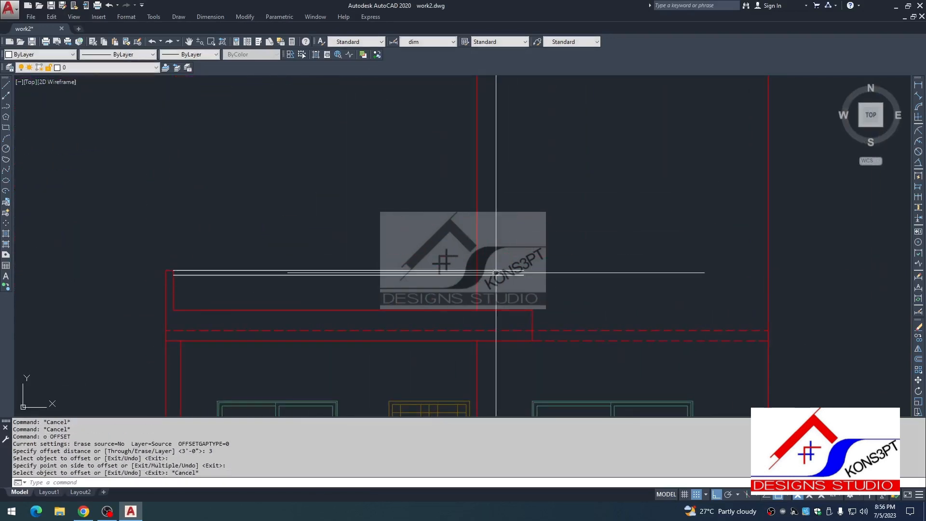
Draw a vertical line upward from the balcony slab's upper end corner past the two rail lines.
middle_drag(533, 290, 464, 298)
text(l)
key(Return)
click(463, 318)
click(474, 221)
key(Escape)
Extend the two rail lines to the vertical line at the balcony slab's end.
scroll(460, 290, up, 4)
text(ex)
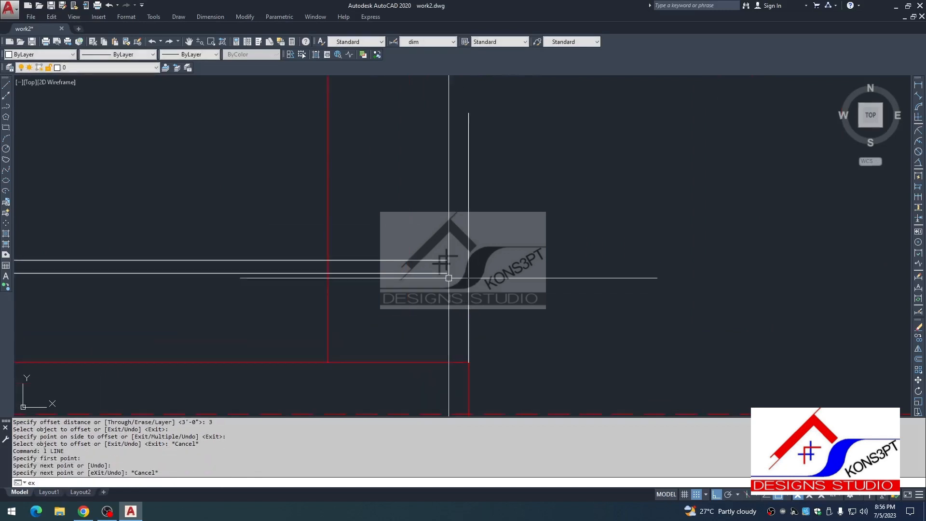
key(Return)
key(Return)
key(Escape)
Trim the vertical end line above and below the two rail lines so that it closes the top rail.
text(tr)
key(Return)
key(Return)
click(468, 227)
click(488, 290)
click(456, 310)
key(Escape)
key(Escape)
scroll(471, 303, down, 2)
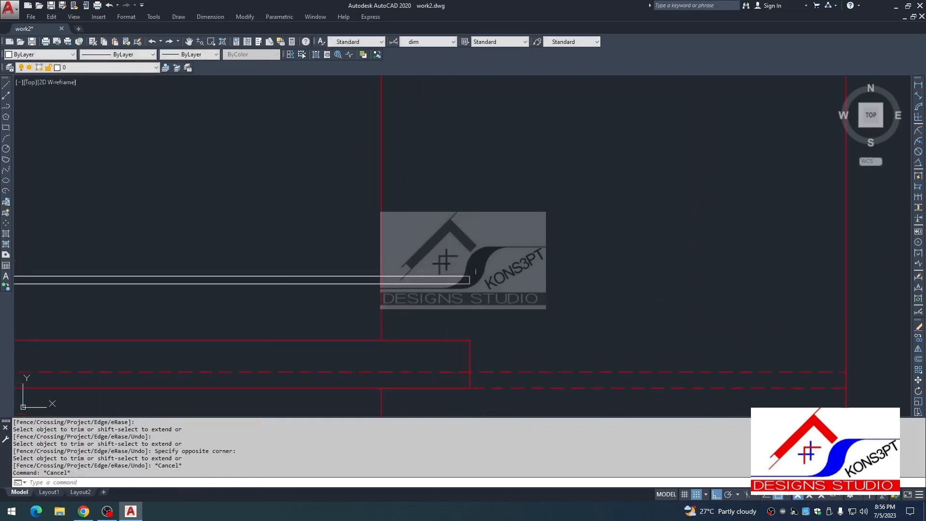
text(co)
key(Return)
click(506, 311)
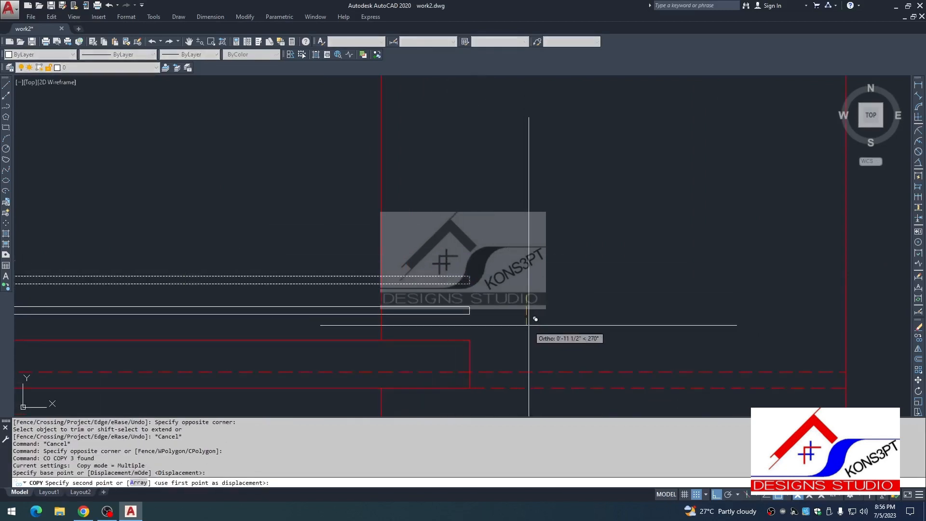
key(Escape)
scroll(496, 290, down, 2)
key(Escape)
Copy the closed top rail of the balcony 6 inches straight down.
click(507, 244)
click(486, 274)
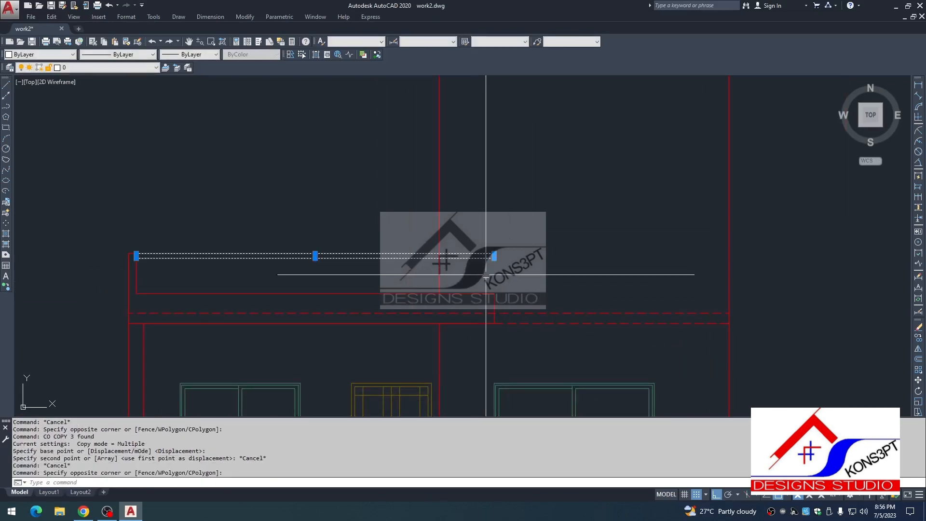
scroll(502, 267, up, 4)
click(528, 277)
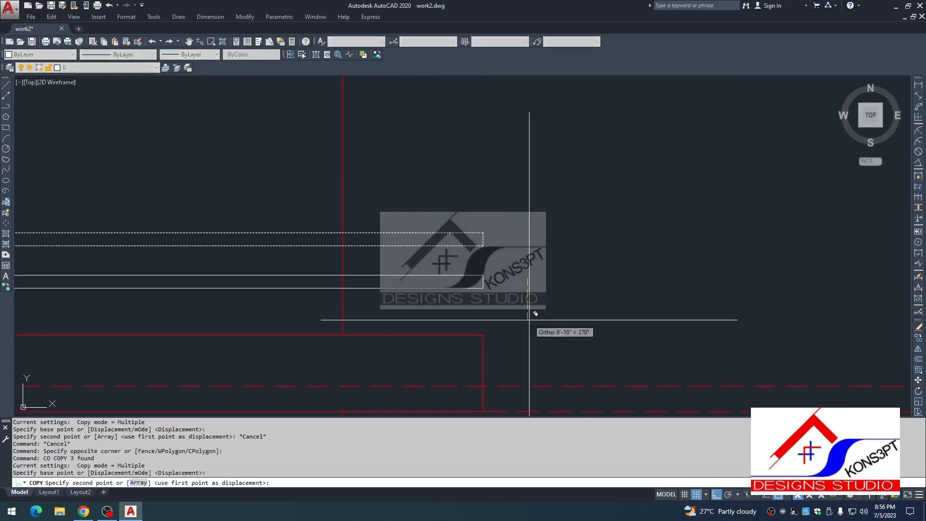
text(6)
key(space)
key(Escape)
scroll(550, 260, down, 2)
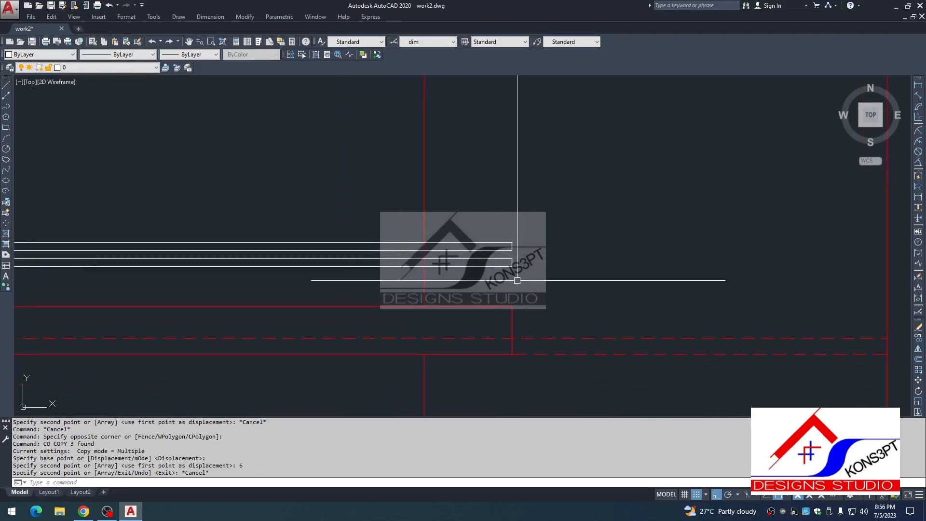
Stretch the lower edge of the copied rail upward by 1.5 inches to make it slimmer.
key(Escape)
text(s)
key(space)
scroll(512, 266, up, 2)
click(527, 264)
scroll(434, 280, down, 4)
scroll(236, 283, up, 2)
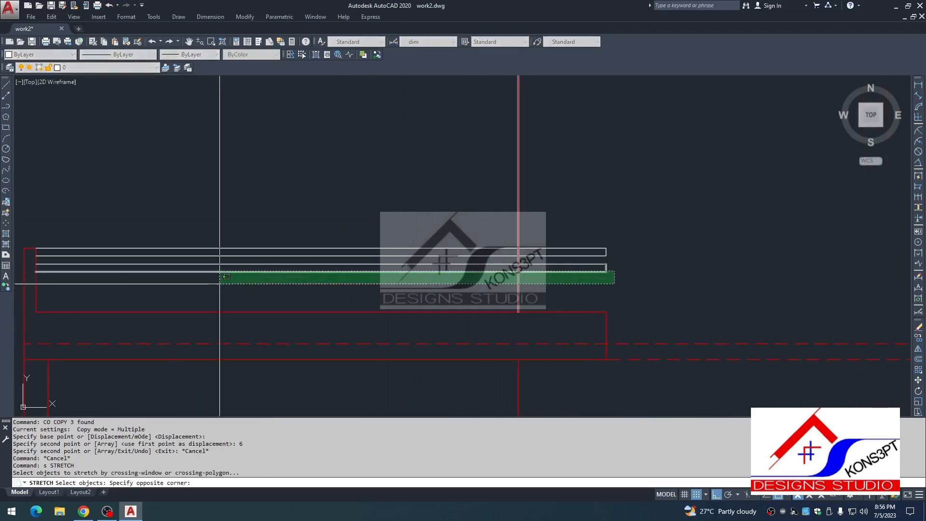
click(21, 288)
key(space)
click(576, 257)
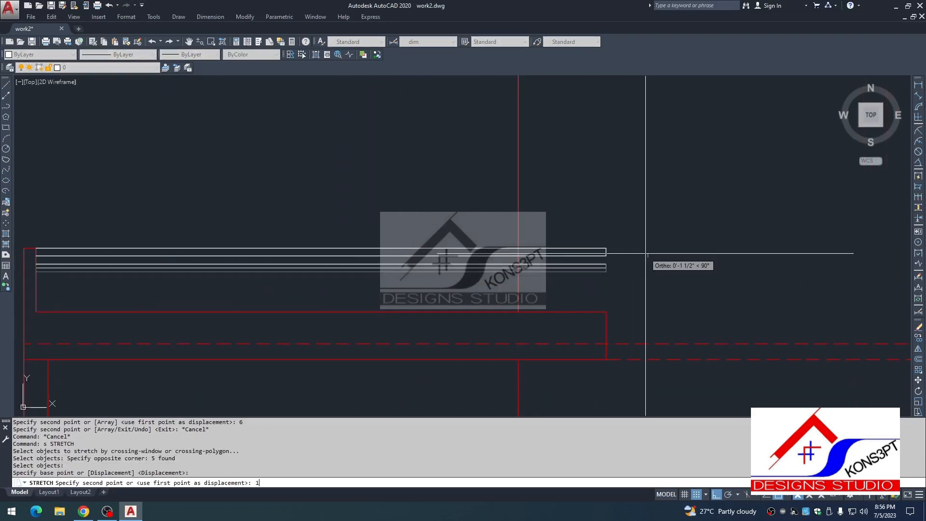
text(1.5)
key(space)
key(Escape)
Move the slim balcony rail 3 inches downward.
click(619, 262)
click(569, 288)
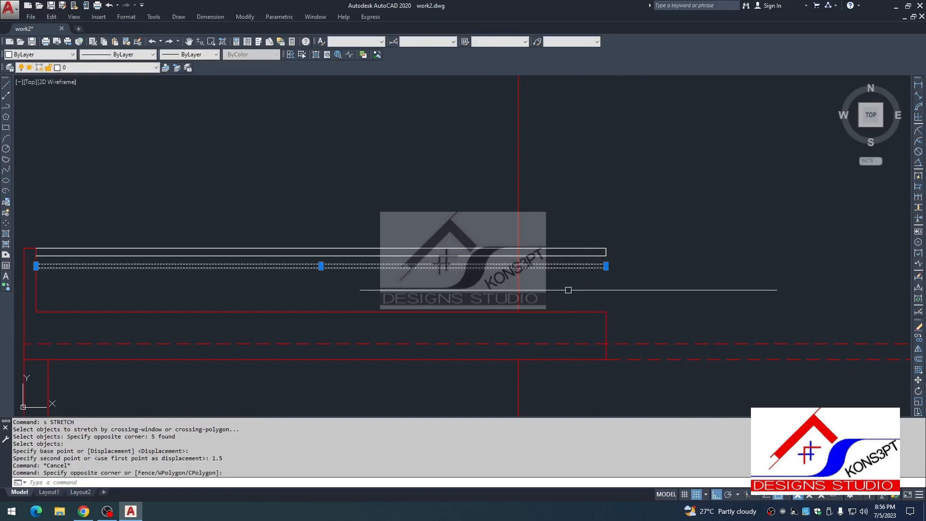
text(,)
key(space)
text(m)
key(space)
click(645, 285)
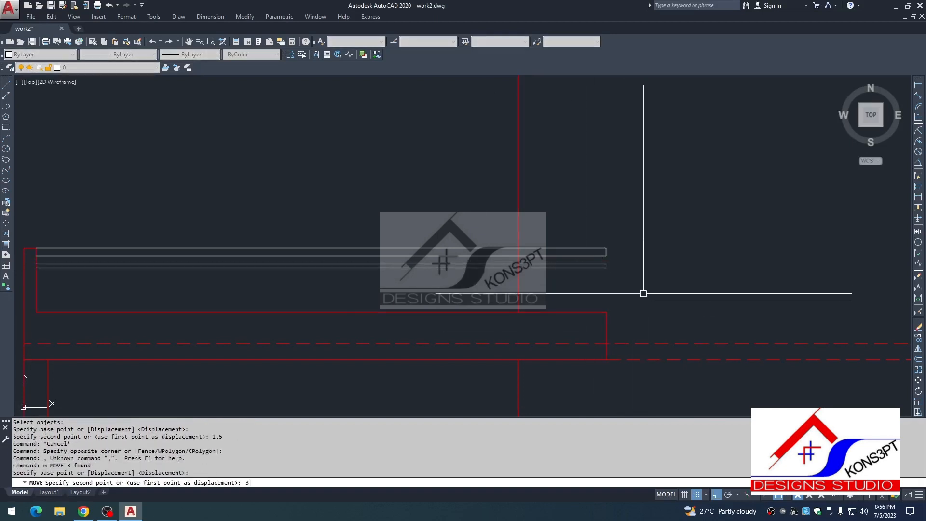
text(3)
key(space)
key(Escape)
Check the railing in the reference rendering and copy the slim rail downward at 6 and 12 inches.
click(601, 282)
text(co)
key(space)
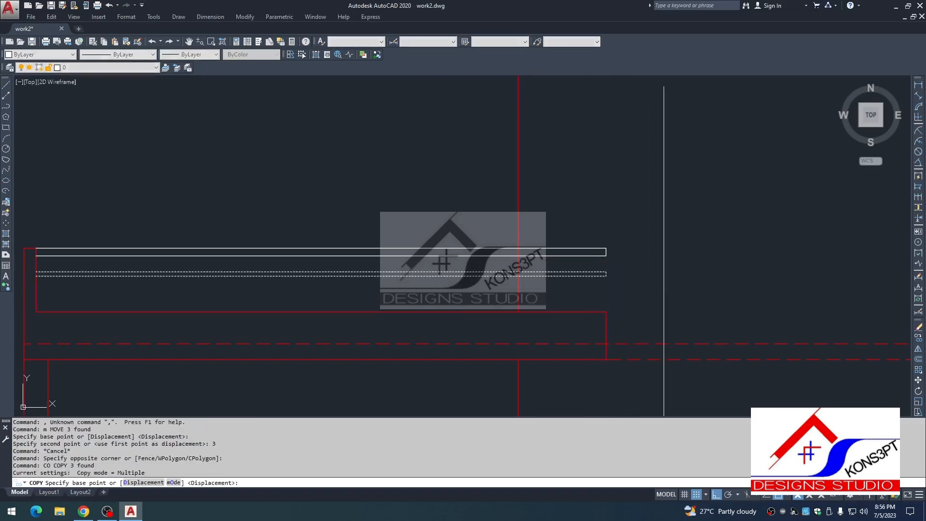
click(661, 294)
scroll(669, 299, down, 8)
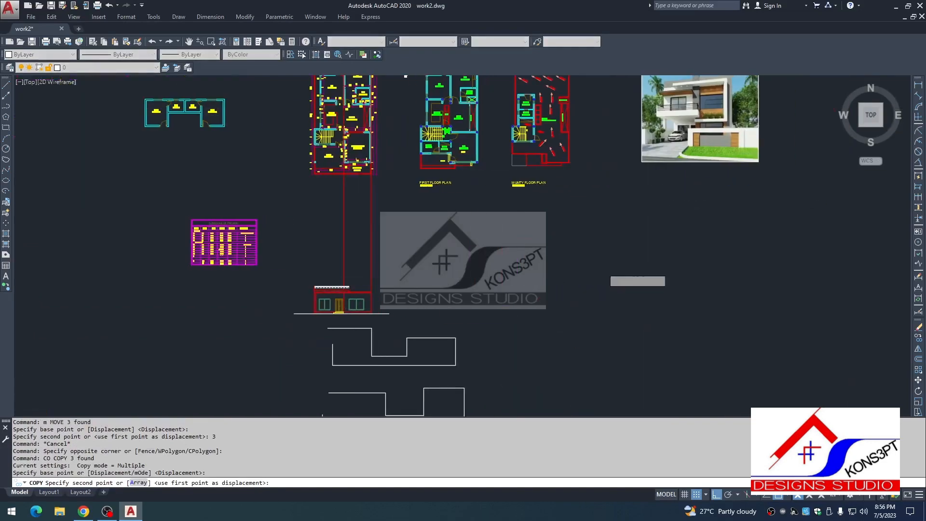
scroll(639, 208, up, 10)
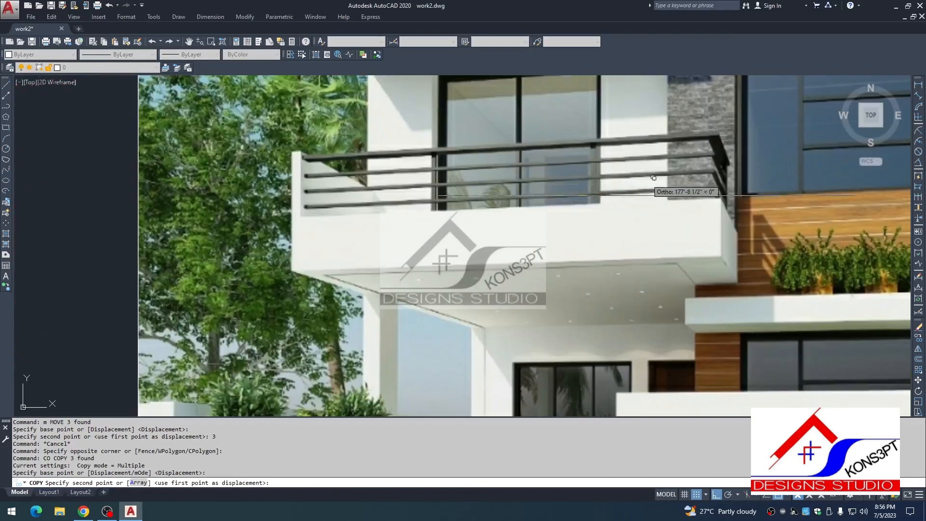
scroll(627, 207, down, 6)
scroll(400, 304, up, 8)
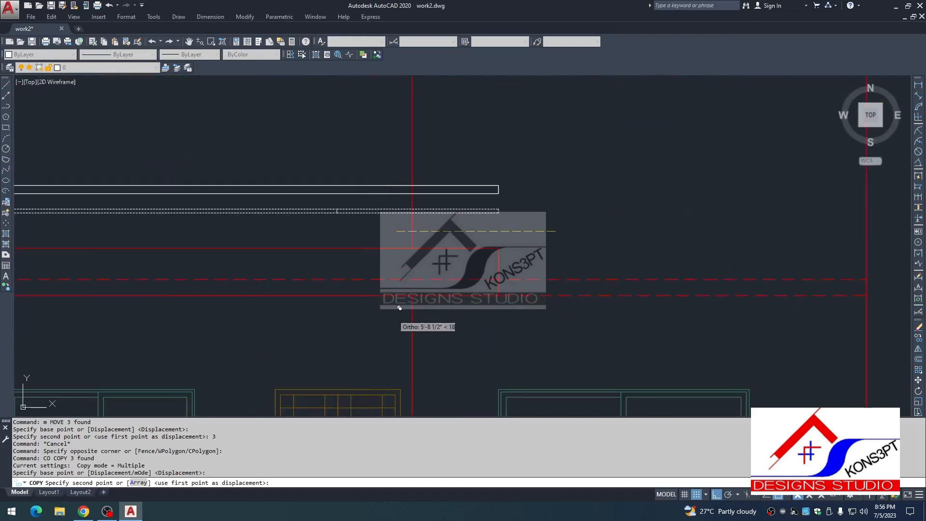
text(6)
key(Return)
text(12)
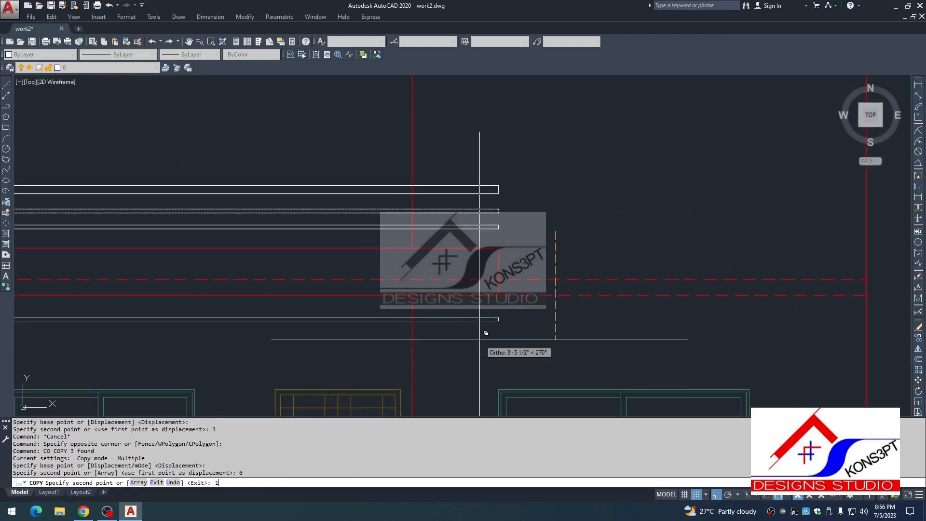
key(Return)
key(Escape)
Move the three slim rails together 3 inches upward.
scroll(508, 206, up, 3)
click(498, 167)
click(465, 318)
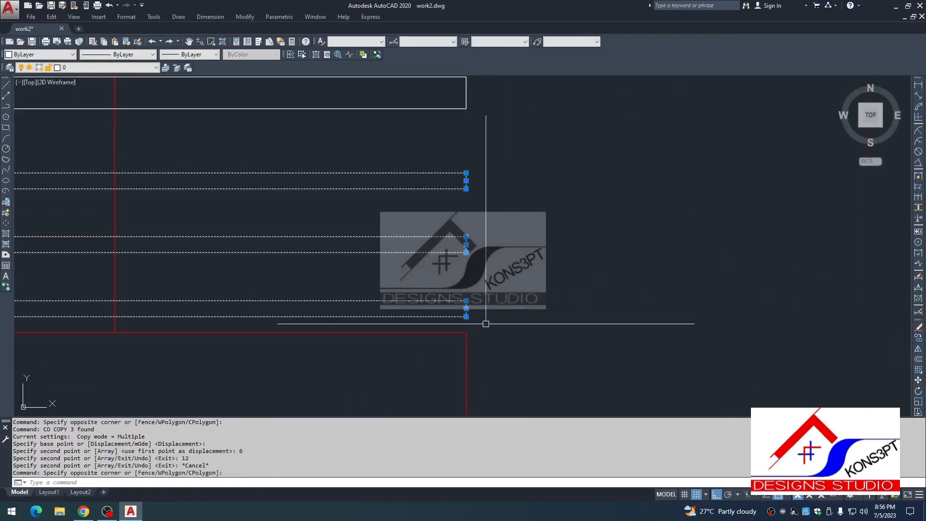
text(,)
key(space)
text(m)
key(space)
click(550, 304)
text(3)
key(space)
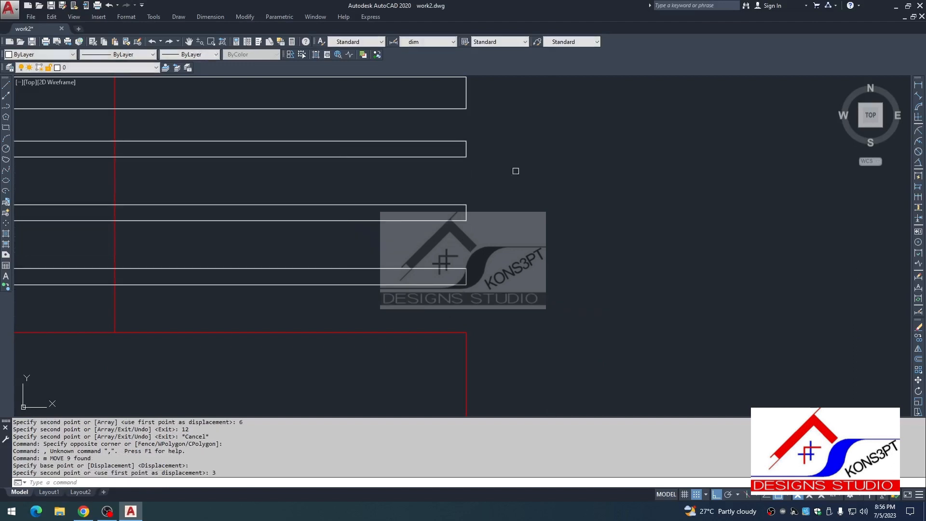
key(Escape)
key(Escape)
key(Escape)
Trim the red vertical wall line where it passes through the balcony rails.
scroll(508, 289, down, 3)
text(tr)
key(space)
scroll(464, 225, up, 4)
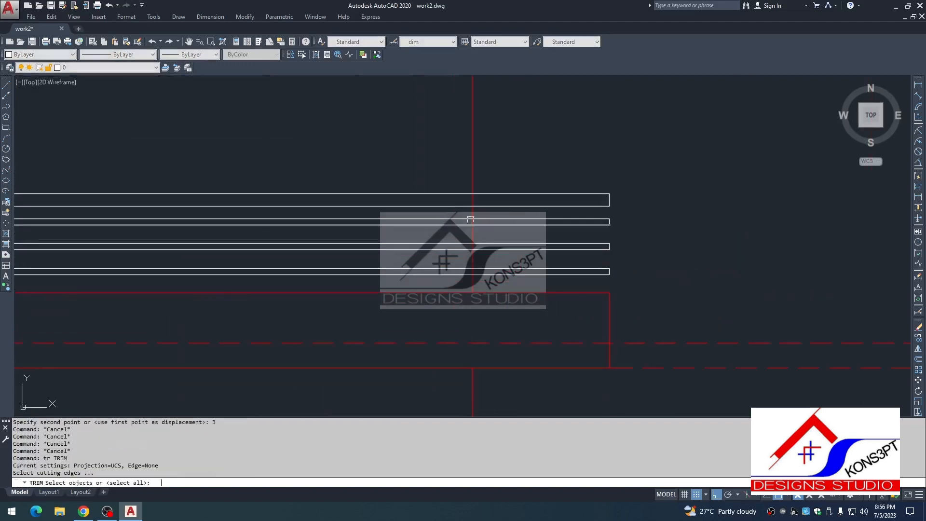
key(space)
scroll(473, 220, up, 4)
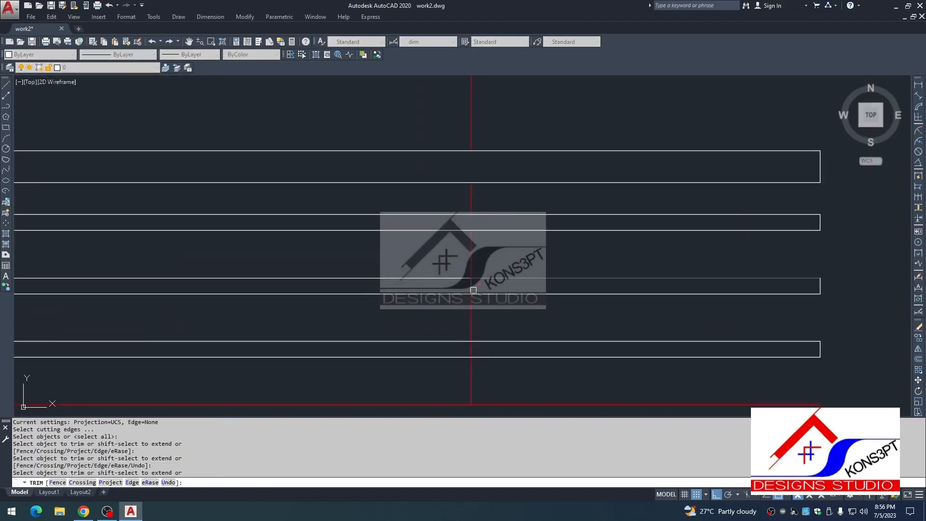
click(472, 331)
key(Escape)
Match the properties of all the balcony rails to the red balcony parapet line.
scroll(418, 229, down, 4)
text(ma)
key(space)
click(492, 296)
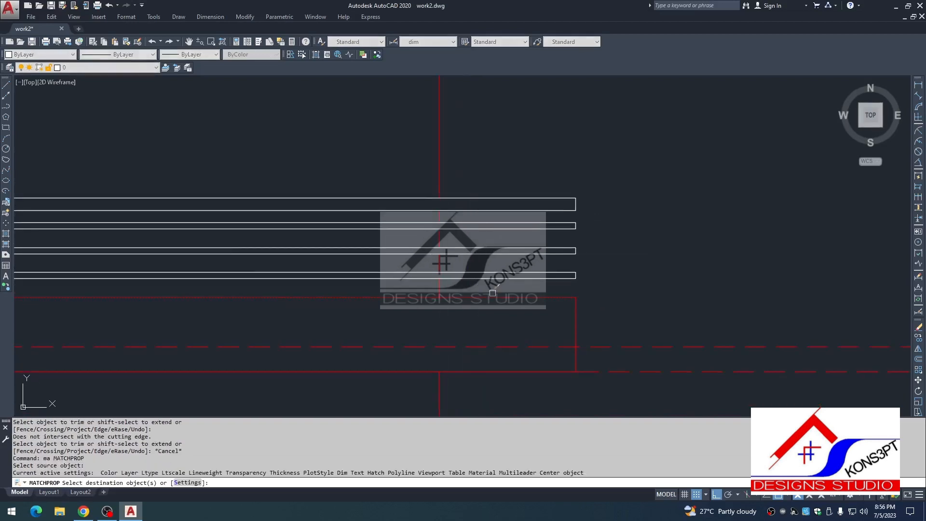
click(648, 134)
key(Escape)
key(Escape)
key(Escape)
Examine the reference rendering's front facade around the balcony, the framed window and the planter slab.
scroll(446, 284, down, 5)
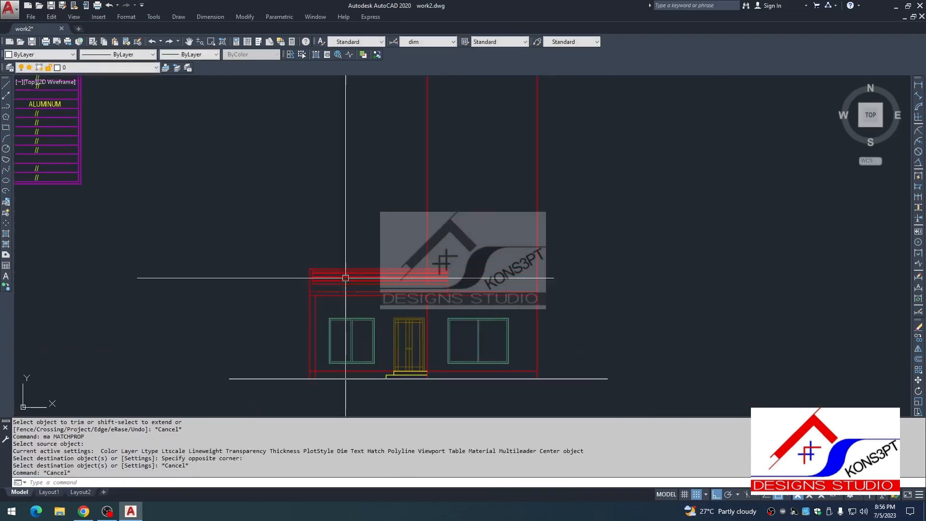
scroll(446, 283, down, 5)
scroll(589, 189, up, 6)
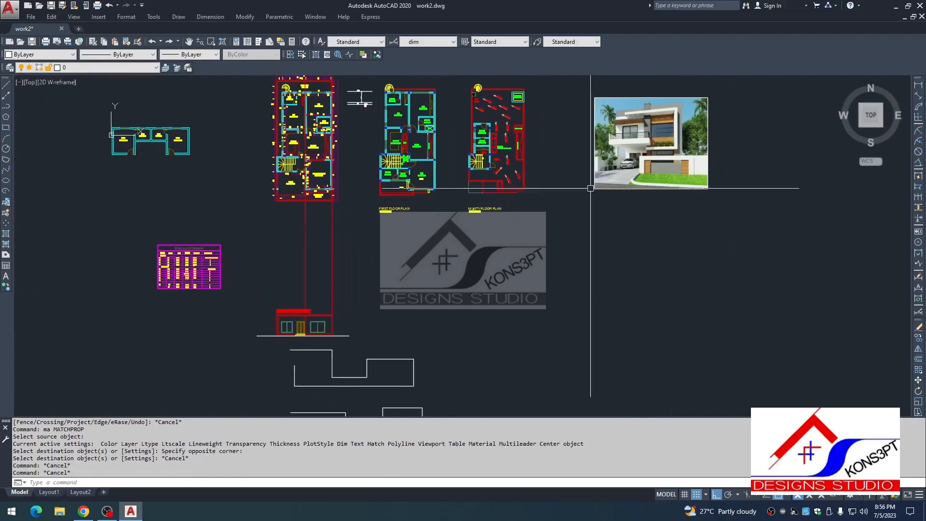
scroll(645, 140, up, 2)
key(Escape)
scroll(612, 181, down, 4)
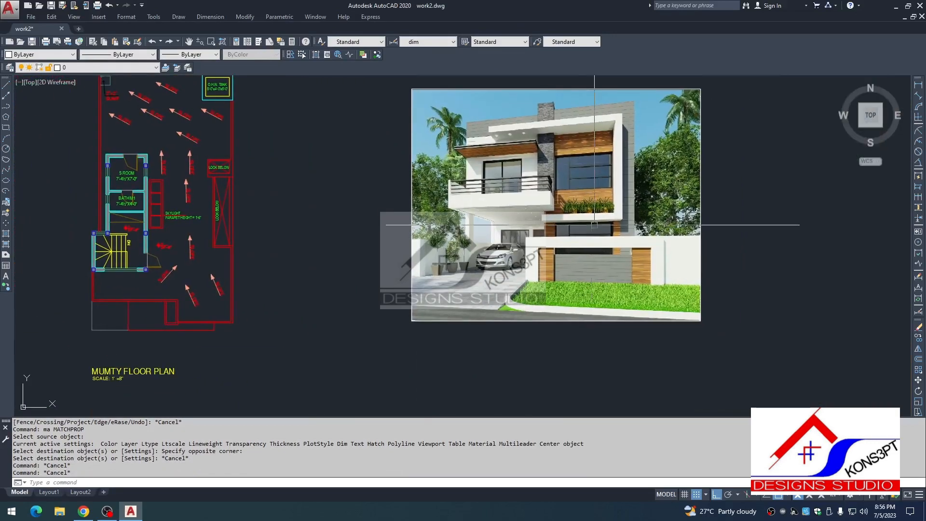
scroll(577, 239, up, 6)
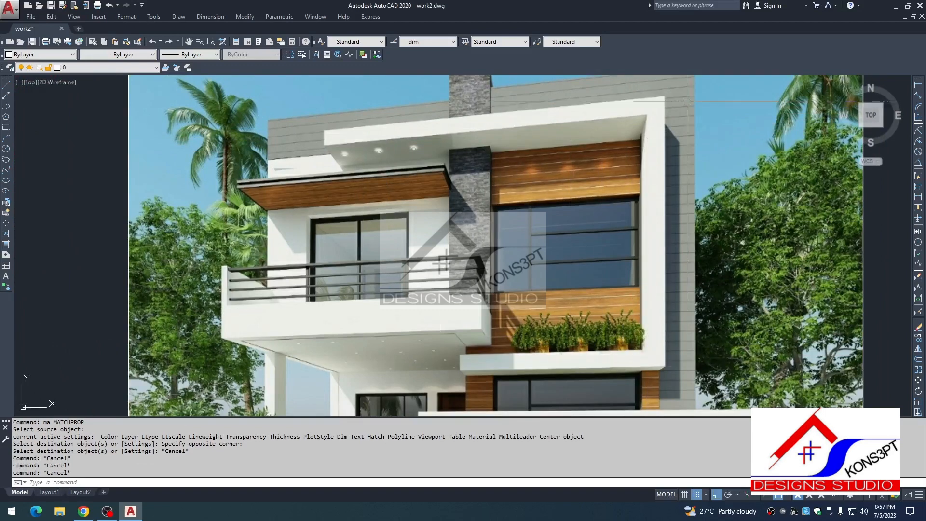
key(Escape)
key(Escape)
key(Escape)
key(Escape)
scroll(608, 217, down, 6)
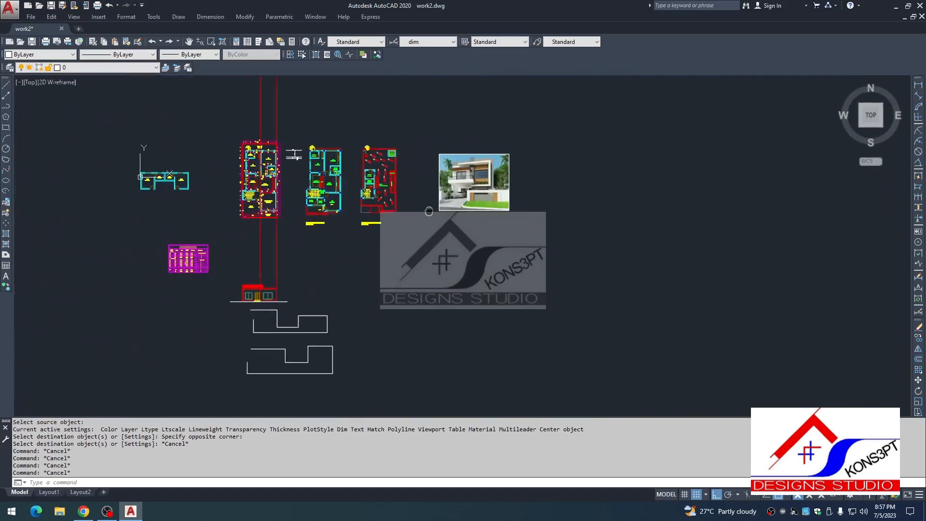
Draw a vertical projection line from the 1'-6" front projection's wall corner in the ground floor plan down to the elevation beside the entrance door.
scroll(357, 198, up, 3)
key(Escape)
scroll(358, 198, up, 6)
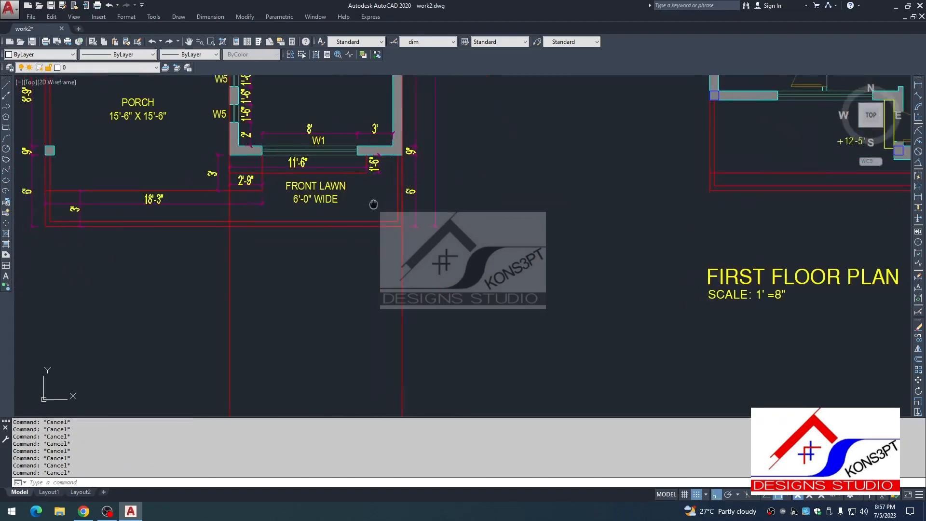
scroll(251, 180, up, 2)
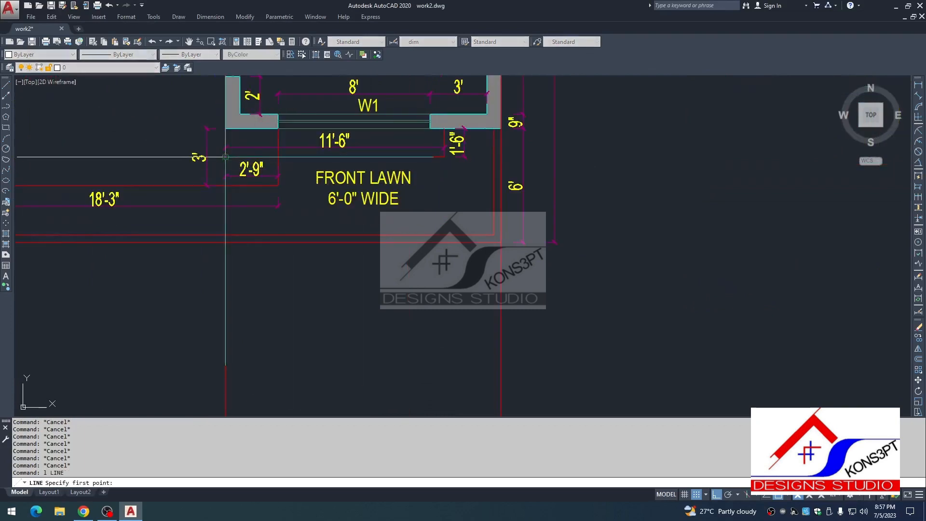
scroll(294, 243, down, 6)
middle_drag(311, 386, 308, 244)
middle_drag(303, 366, 297, 201)
scroll(291, 225, up, 8)
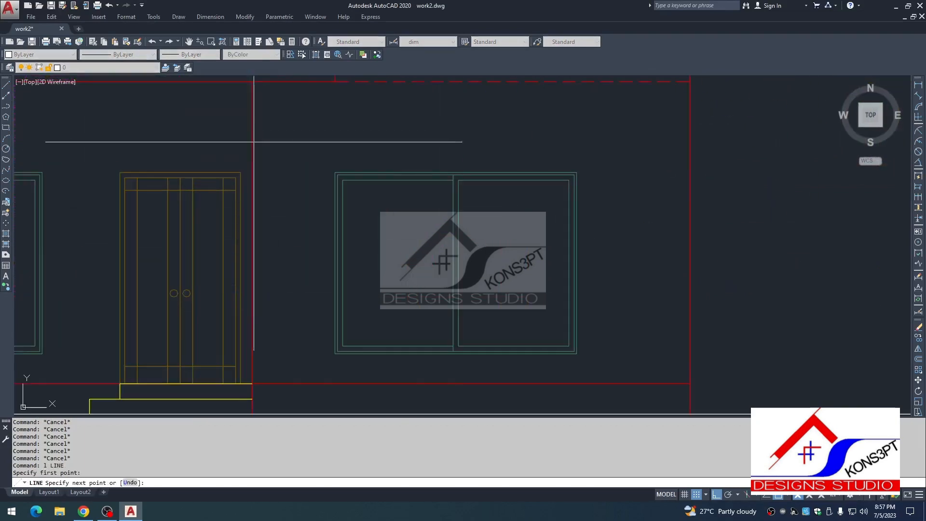
click(272, 167)
key(Escape)
Check the slab above the ground-floor window in the rendering and draw a horizontal line along window W1's head, extending past its far edge.
scroll(332, 236, down, 4)
scroll(327, 224, down, 4)
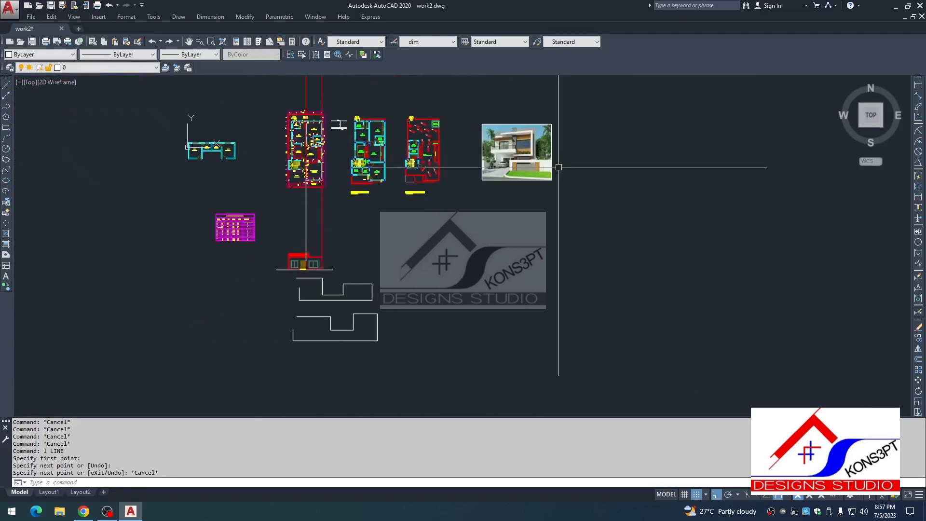
scroll(558, 165, up, 8)
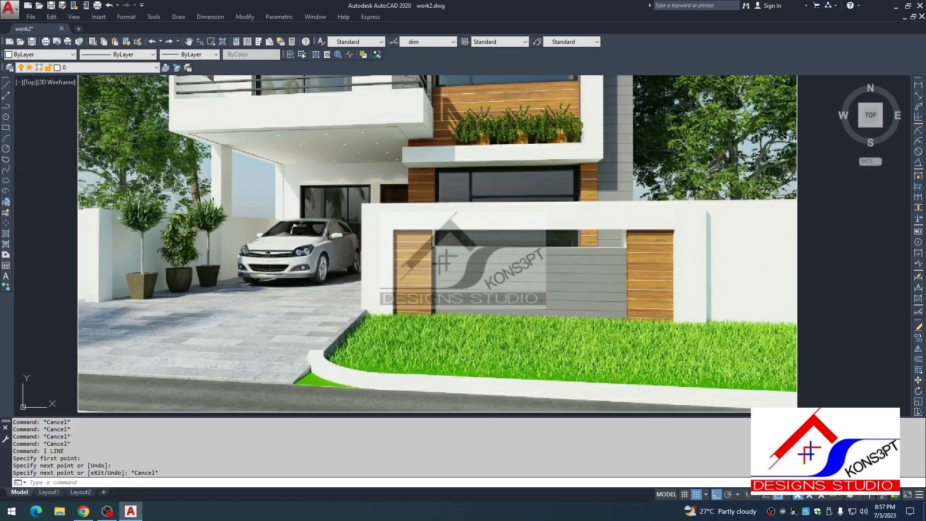
scroll(477, 116, down, 5)
scroll(424, 241, up, 8)
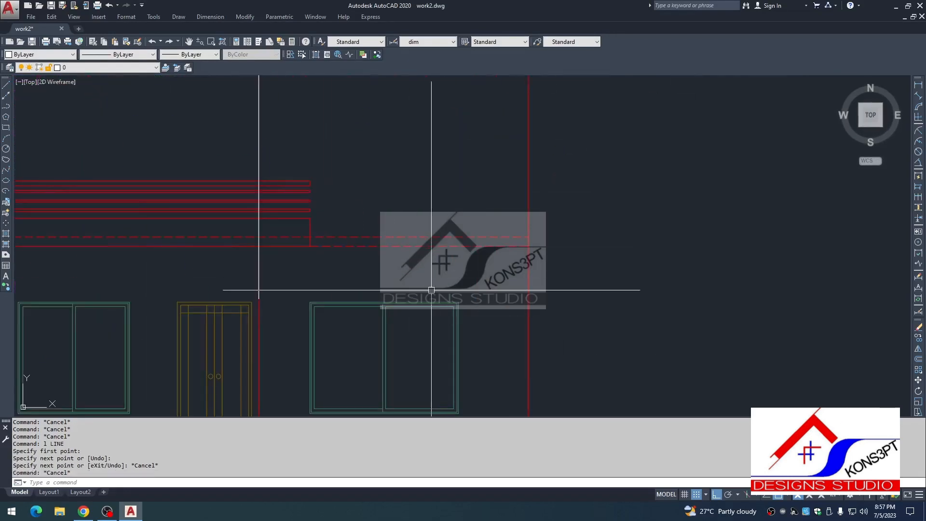
scroll(304, 306, up, 2)
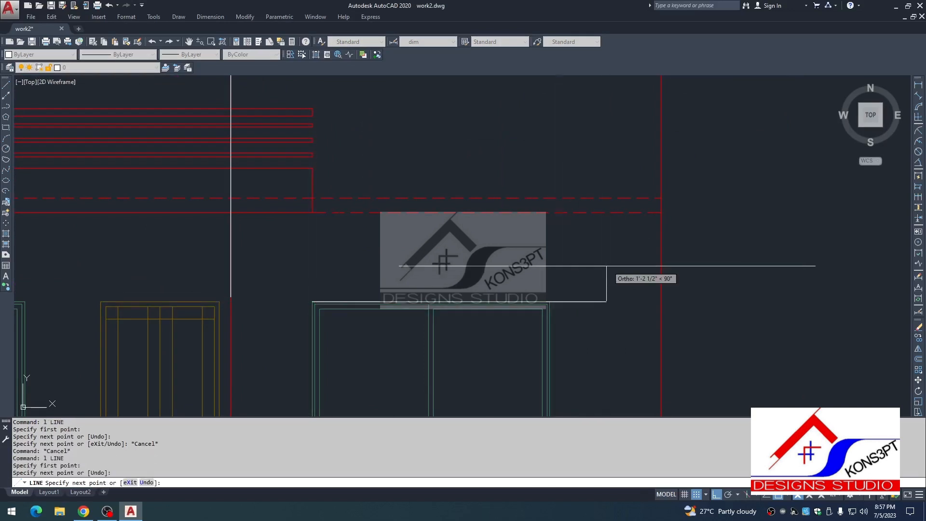
key(Escape)
Offset the window head line 9 inches upward.
text(o)
key(Return)
text(9)
key(Return)
click(574, 302)
click(580, 271)
key(Escape)
key(Escape)
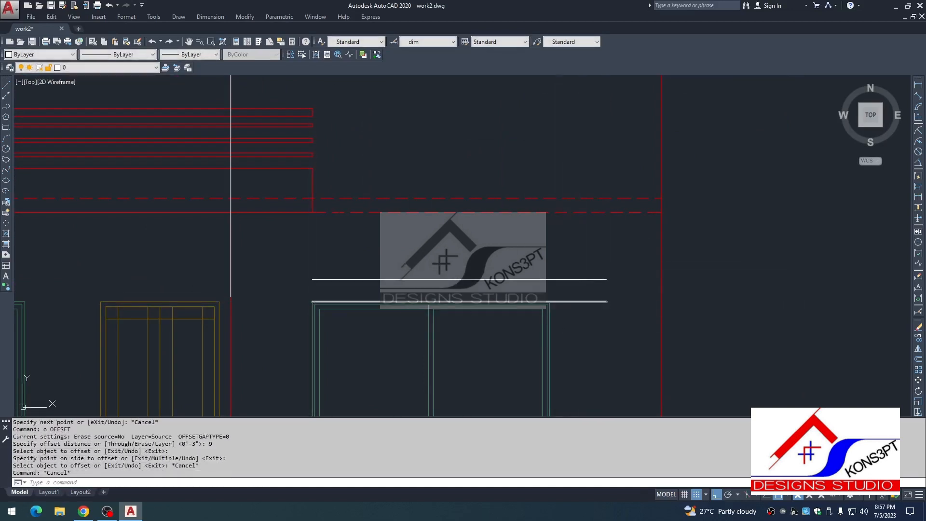
Fillet the upper slab line with the vertical projection line into a sharp corner.
text(f)
key(space)
key(Escape)
text(f)
key(space)
click(319, 279)
click(231, 288)
key(space)
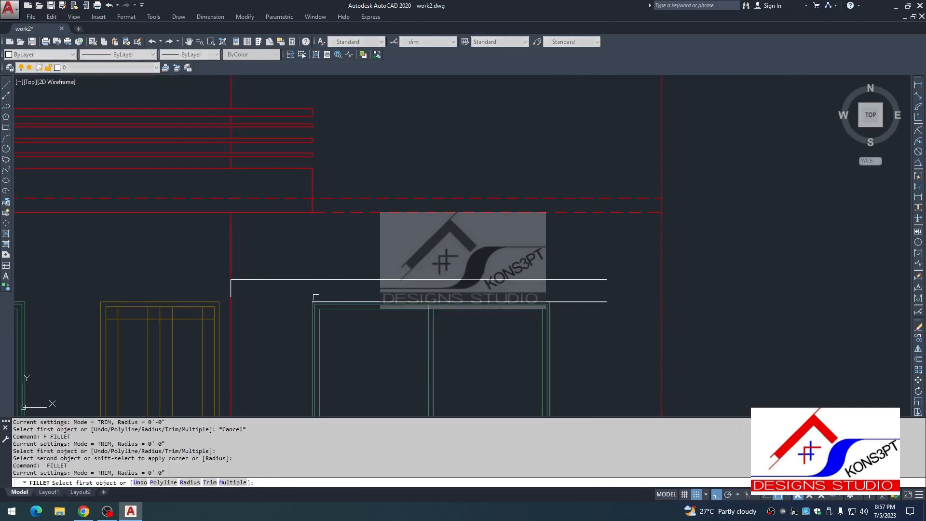
Fillet the lower slab line with the remaining vertical piece to close the slab's end beside the door.
click(327, 301)
key(Escape)
key(Escape)
text(f)
key(space)
click(320, 301)
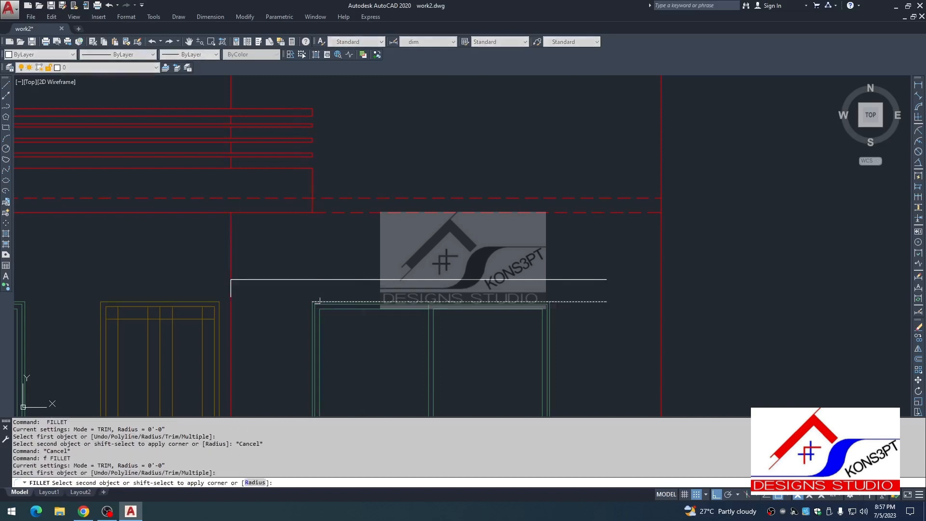
click(230, 288)
key(Escape)
Match the two horizontal window slab lines to the red vertical wall line.
scroll(482, 289, down, 2)
middle_drag(511, 309, 451, 256)
text(ma)
key(space)
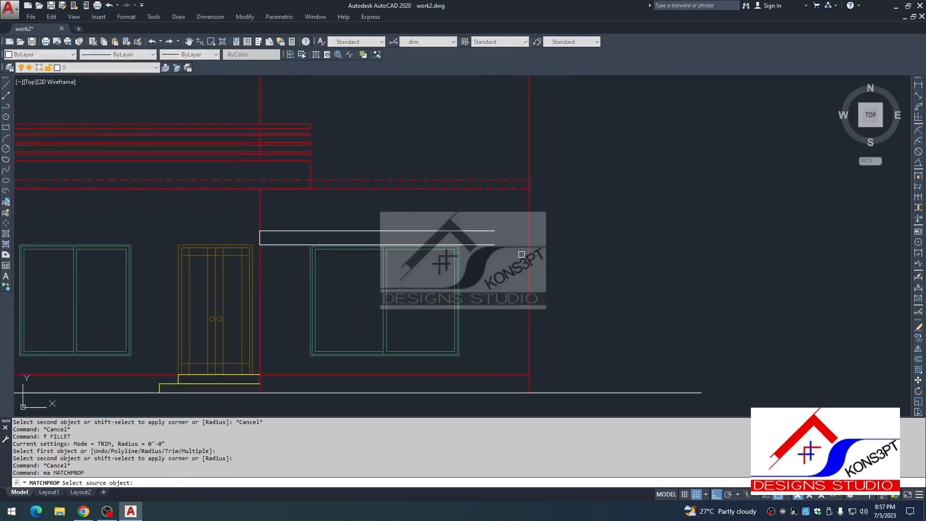
click(524, 255)
click(529, 255)
click(486, 257)
click(470, 223)
key(Escape)
Match the short vertical end line of the window slab to the red linework.
scroll(395, 280, down, 10)
scroll(376, 294, up, 8)
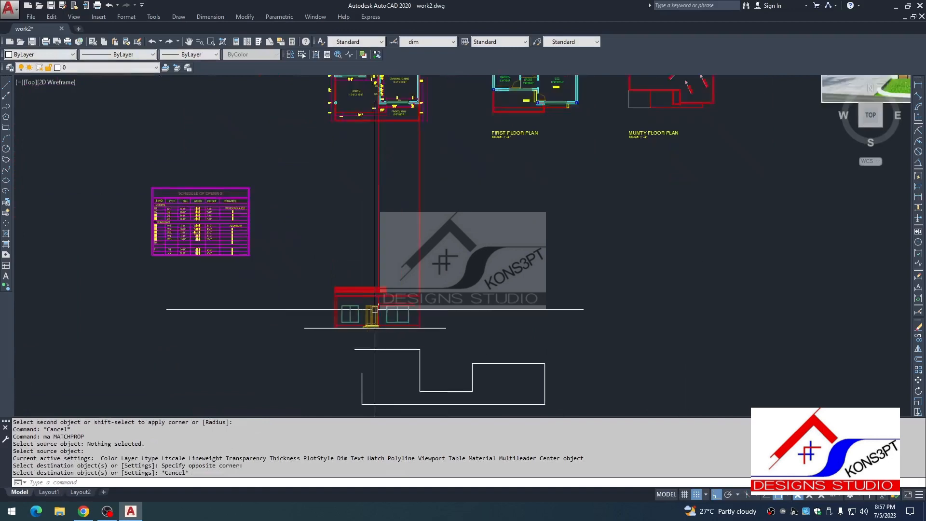
text(ma)
key(space)
click(402, 289)
scroll(394, 292, up, 2)
click(381, 289)
click(404, 314)
key(Escape)
scroll(381, 292, down, 8)
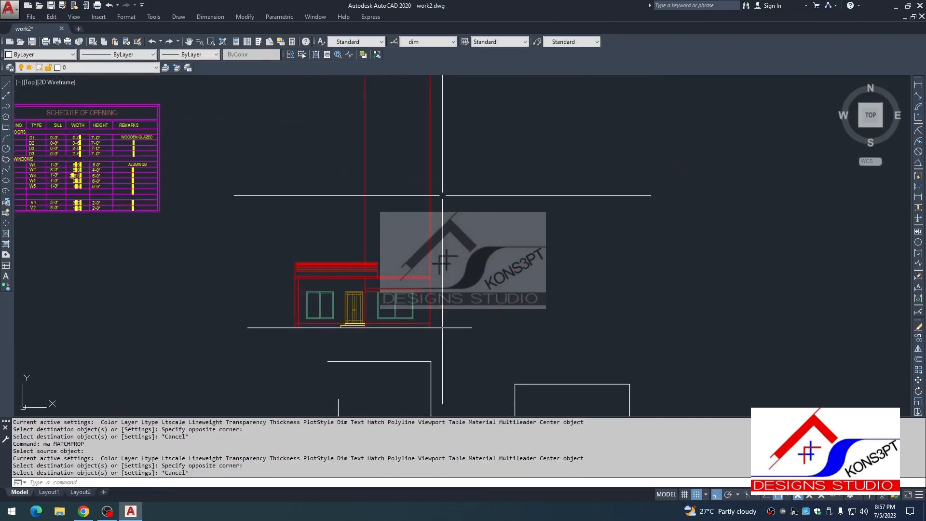
Project two vertical construction lines from the ground-floor plan, through the right edge of window W1 and the end of its slab.
middle_drag(441, 102, 406, 250)
scroll(407, 250, up, 10)
key(Escape)
key(Escape)
key(Escape)
text(xl)
key(space)
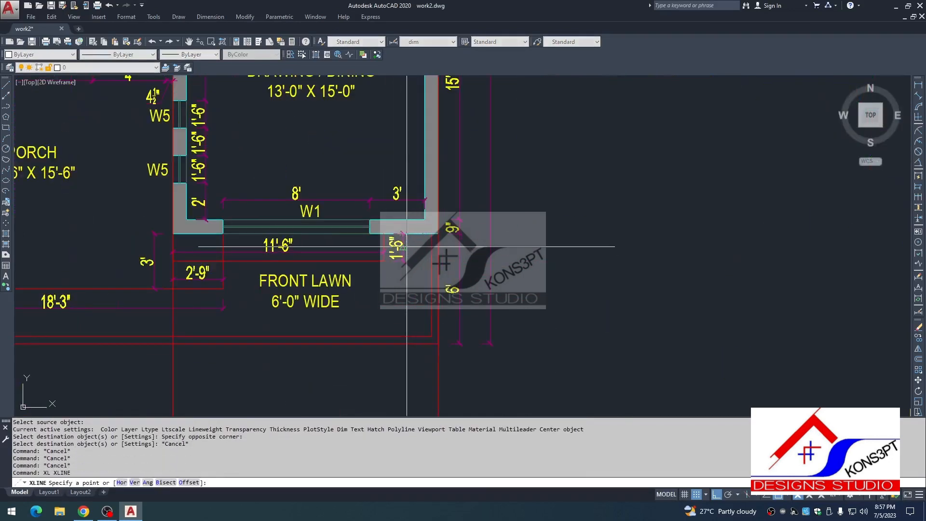
text(v)
key(space)
click(378, 236)
key(Escape)
scroll(410, 212, down, 10)
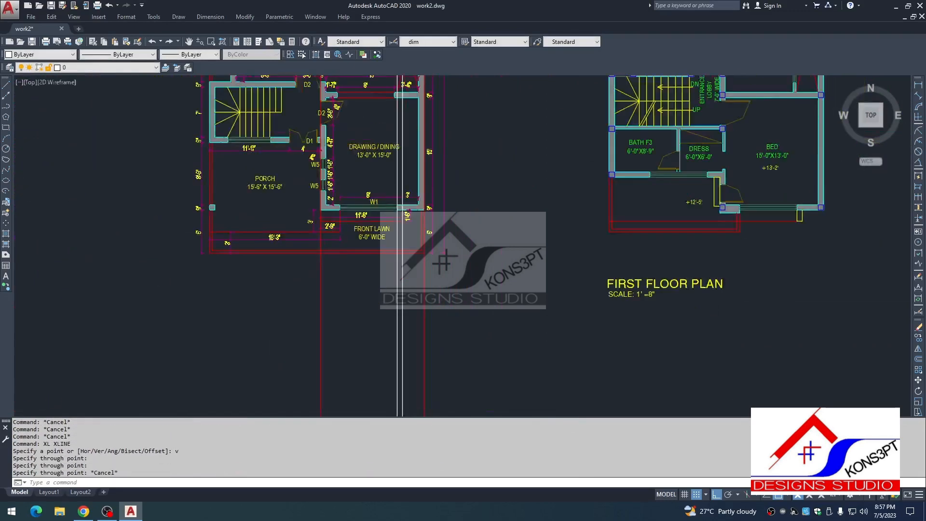
Fillet the window slab's two horizontal lines with the new vertical lines into sharp corners and match the verticals to the red linework.
middle_drag(407, 357, 390, 238)
scroll(388, 177, up, 12)
key(Escape)
key(Escape)
key(Escape)
middle_drag(410, 144, 415, 307)
text(f)
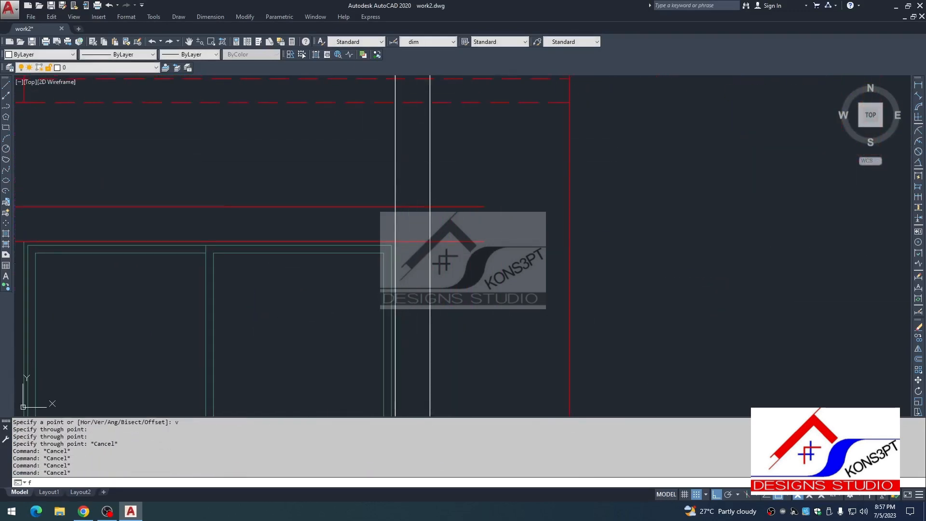
key(space)
click(376, 206)
click(395, 190)
key(space)
click(429, 217)
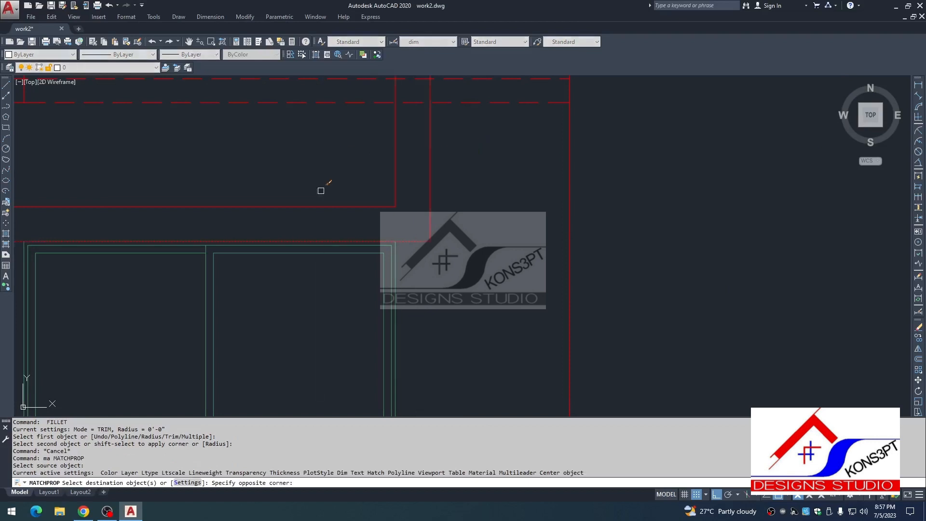
key(Escape)
key(Escape)
scroll(389, 233, down, 5)
key(Escape)
Copy the right ground-floor window straight up to the first floor, from the plinth line to the upper dashed slab line.
scroll(389, 232, up, 8)
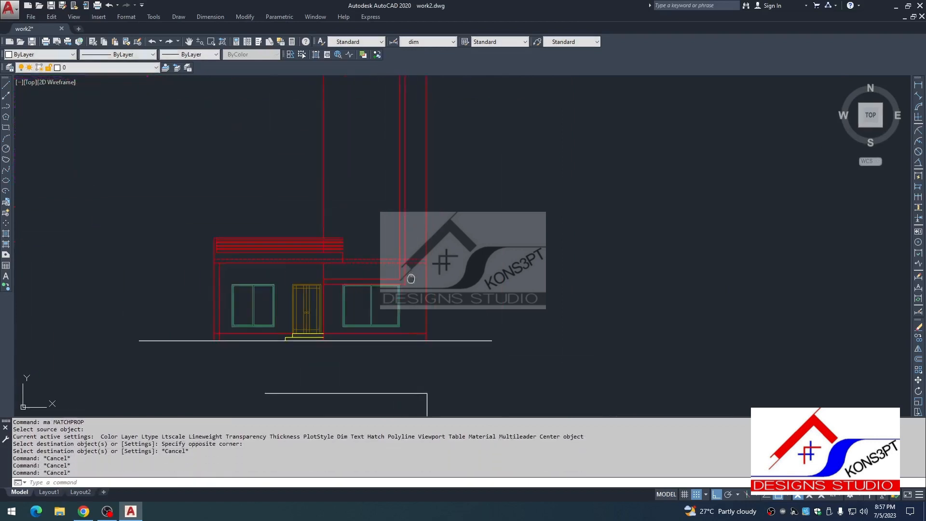
key(Escape)
click(281, 184)
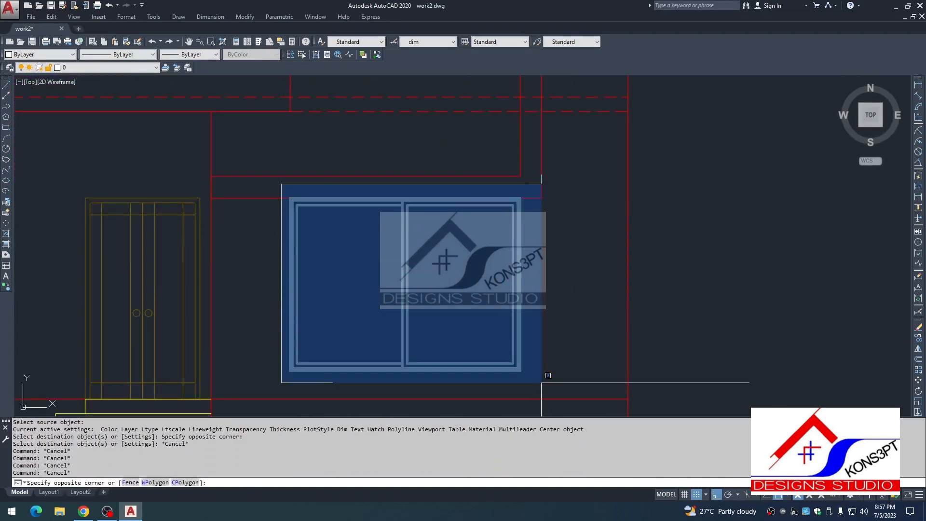
click(598, 378)
scroll(439, 261, down, 4)
text(co)
key(space)
scroll(498, 213, up, 6)
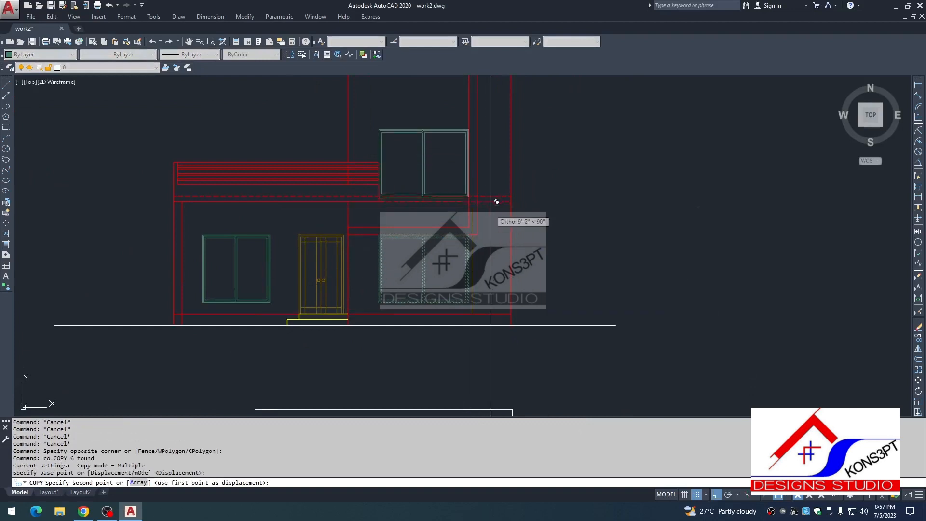
click(498, 193)
click(497, 194)
key(Escape)
scroll(395, 302, down, 6)
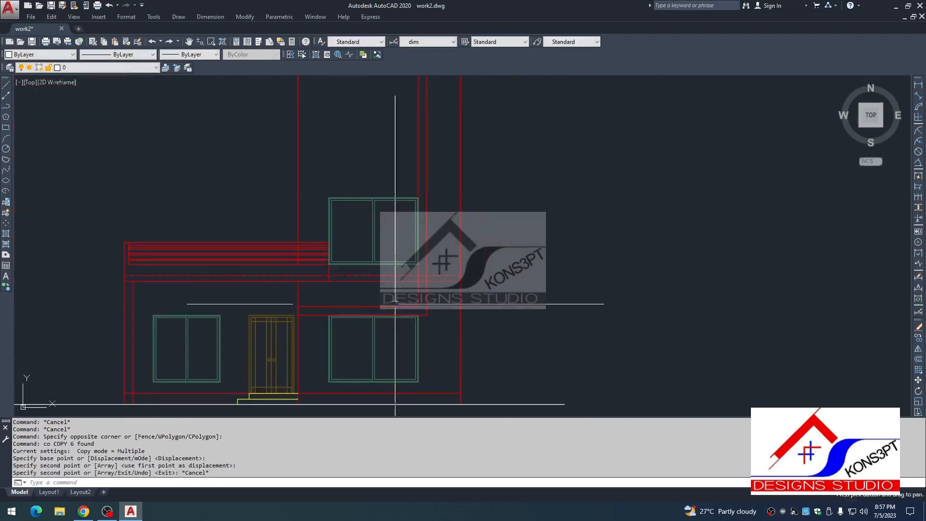
key(Escape)
key(Escape)
Examine the upper floor in the reference rendering, including its window, side frame and roof projection, against the drafted elevation.
scroll(386, 246, up, 2)
scroll(386, 246, down, 2)
middle_drag(385, 245, 385, 254)
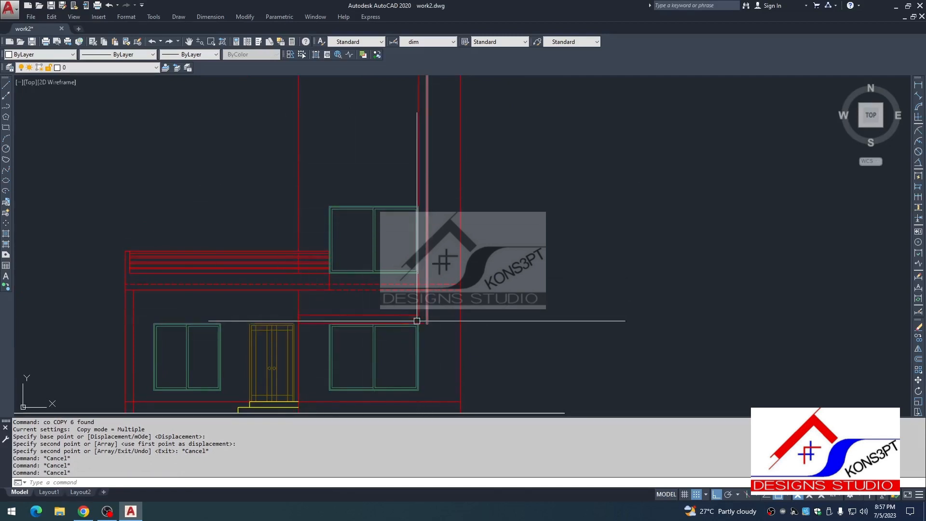
scroll(435, 243, down, 8)
mouse_move(457, 255)
middle_down()
mouse_move(380, 287)
mouse_move(333, 283)
middle_up()
scroll(335, 283, down, 2)
scroll(542, 166, up, 6)
scroll(410, 220, up, 2)
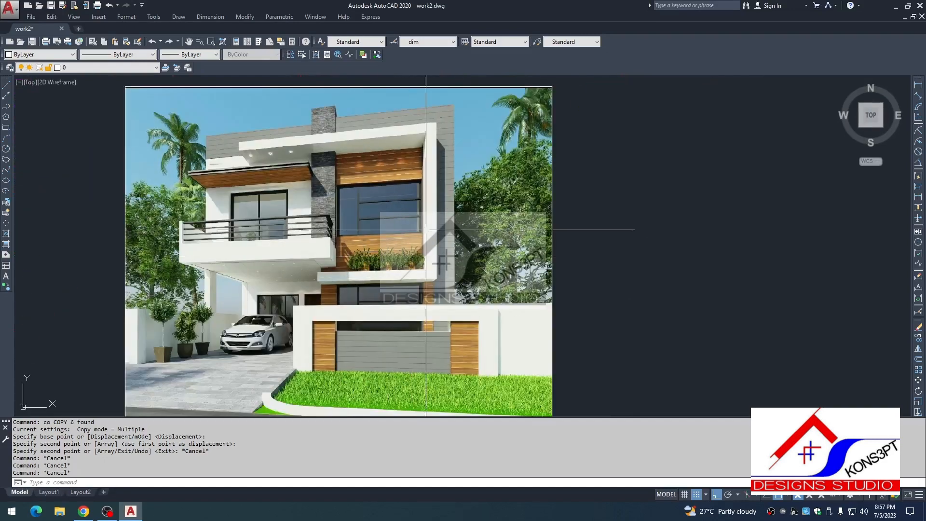
scroll(419, 220, down, 2)
scroll(414, 220, up, 2)
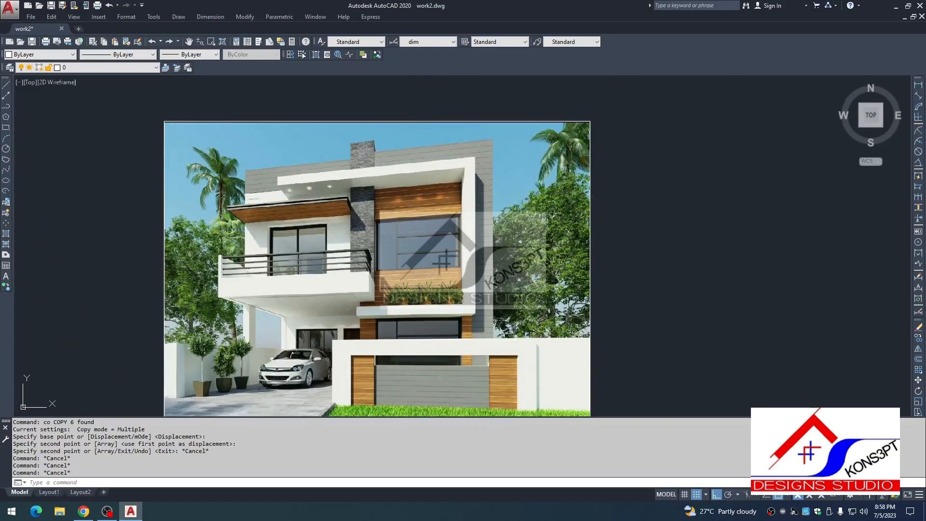
scroll(466, 162, up, 2)
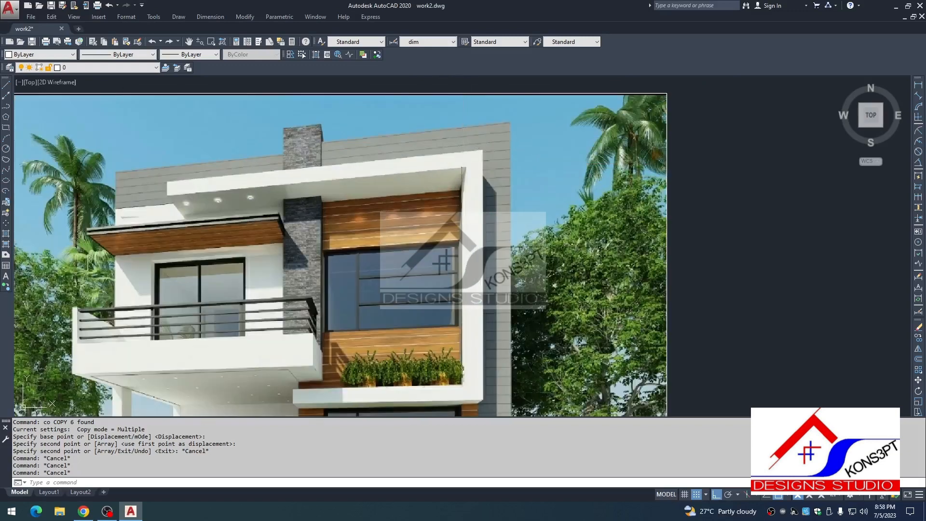
scroll(453, 185, down, 6)
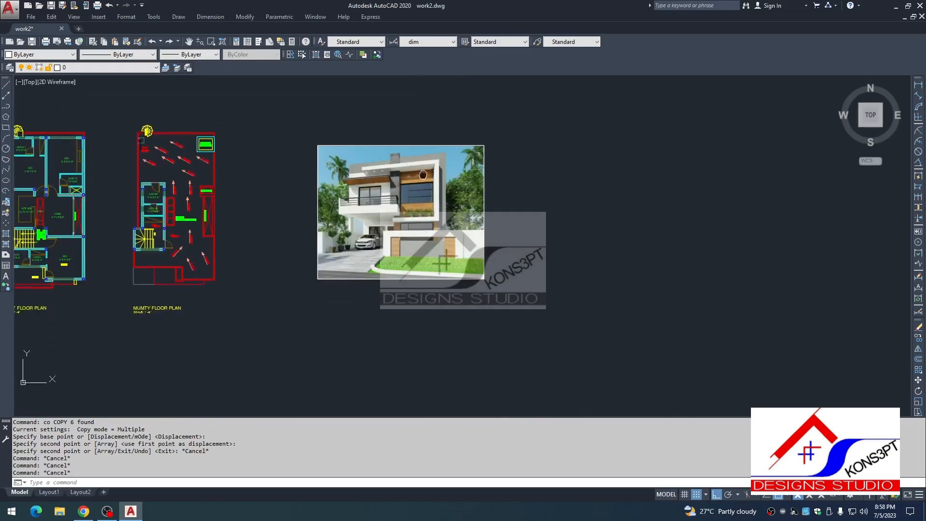
scroll(286, 267, up, 2)
scroll(286, 266, up, 10)
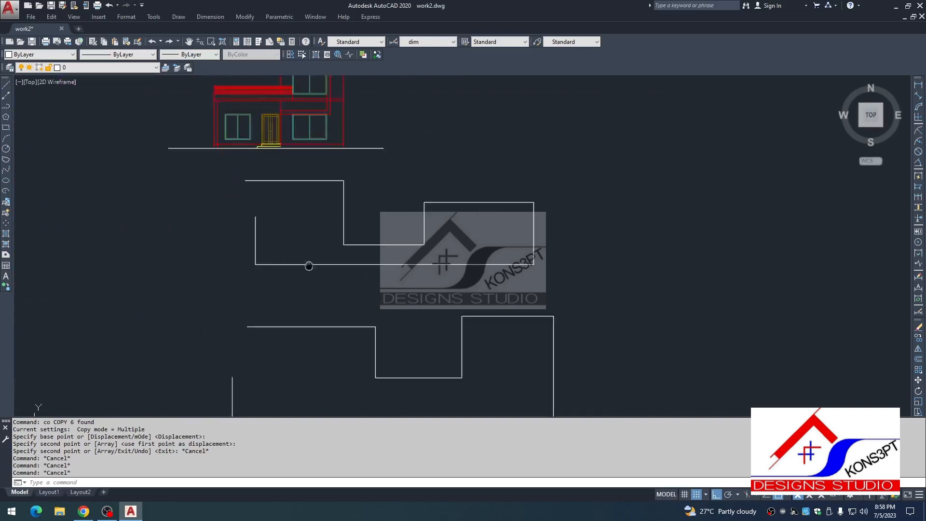
Offset the upper dashed first-floor slab line 10' upward to mark the roof slab level.
key(Escape)
text(o)
key(Return)
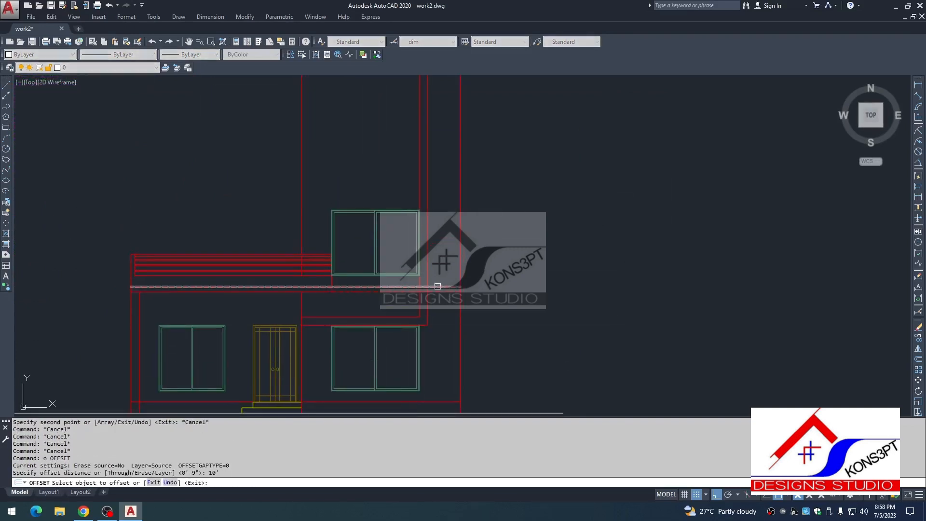
key(space)
Offset the new dashed roof slab line 6" upward to give the slab its thickness.
key(space)
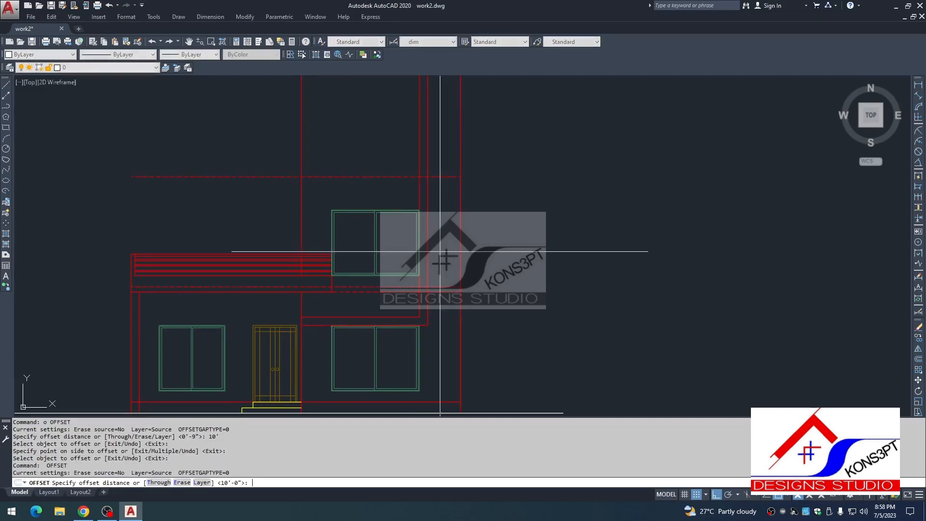
text(6)
key(space)
click(427, 177)
click(429, 163)
key(Escape)
middle_drag(446, 216, 448, 265)
scroll(448, 265, up, 2)
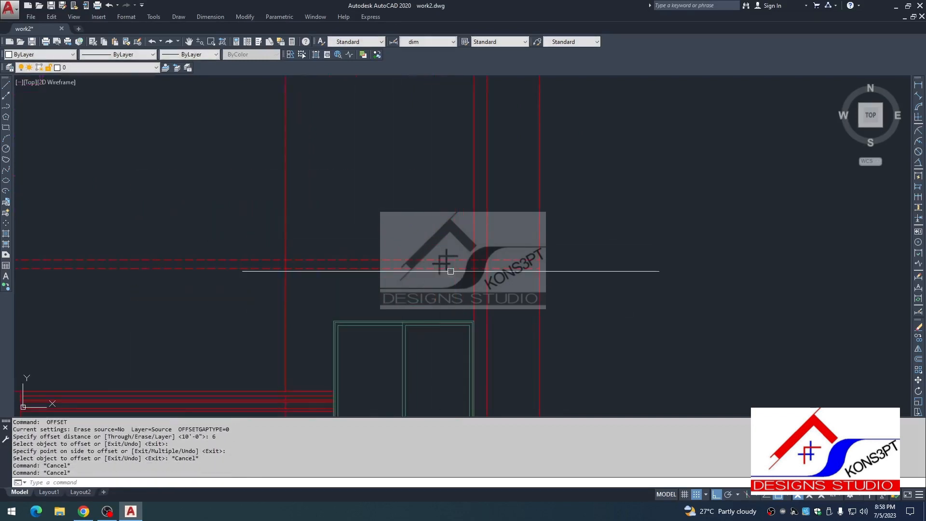
Start another Offset for the linework around the dashed roof slab.
key(Escape)
key(Escape)
key(Escape)
key(Escape)
key(Escape)
text(o)
key(Return)
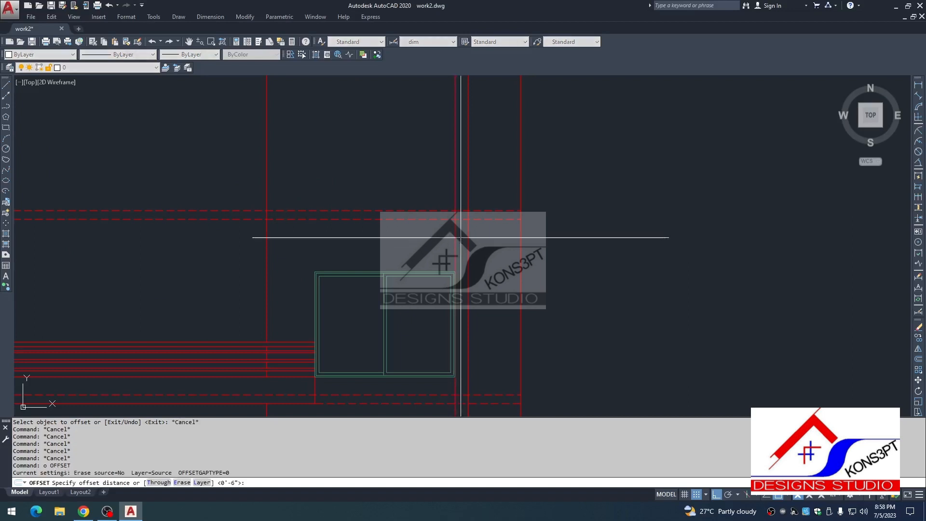
Offset the upper of the two horizontal dashed lines above the first-floor window upward by 36 inches.
click(476, 209)
click(481, 169)
key(Escape)
key(Escape)
middle_drag(497, 192, 486, 224)
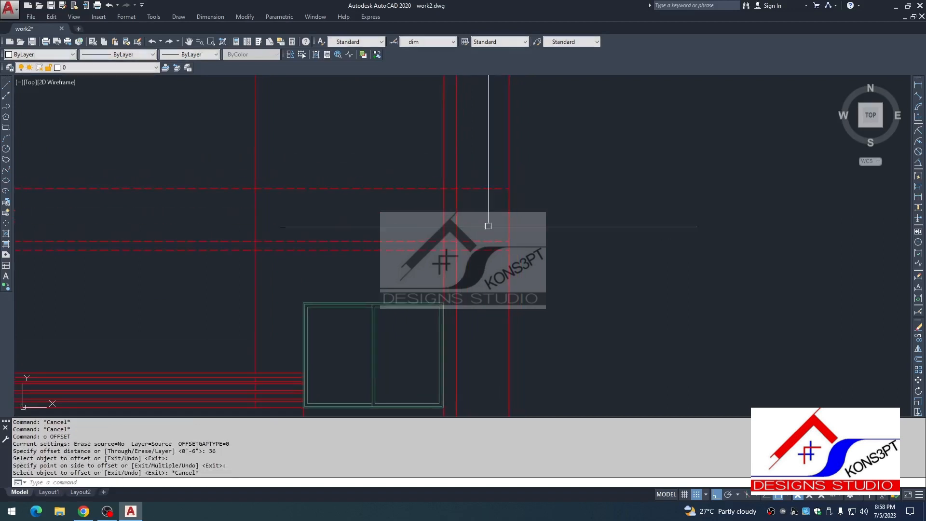
Fillet the new top dashed line with the building's outer right vertical line to form a square corner.
text(f)
key(Return)
click(492, 188)
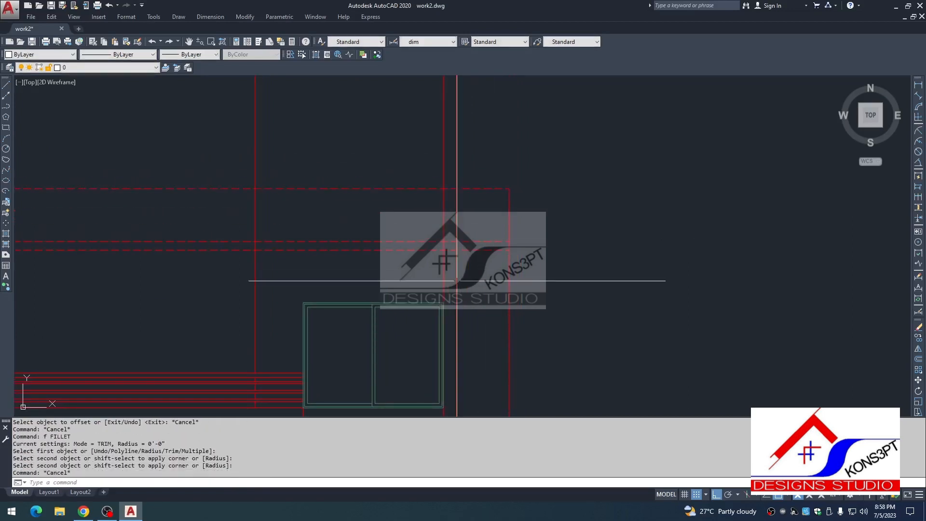
scroll(456, 206, up, 2)
key(Escape)
key(Escape)
key(Escape)
Offset the upper dashed slab line above the first-floor window upward by 3 inches.
text(o)
key(Return)
text(3)
key(Return)
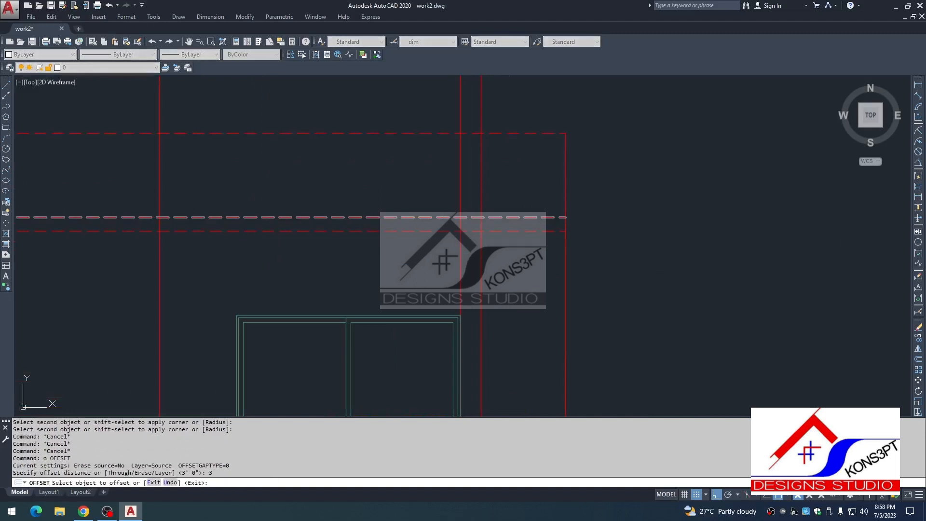
click(434, 217)
click(434, 205)
key(Escape)
key(Escape)
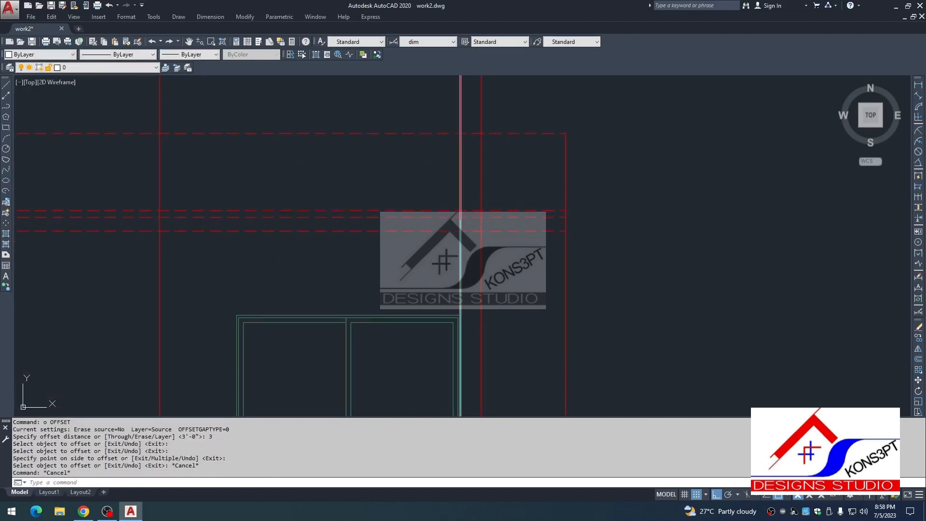
key(Escape)
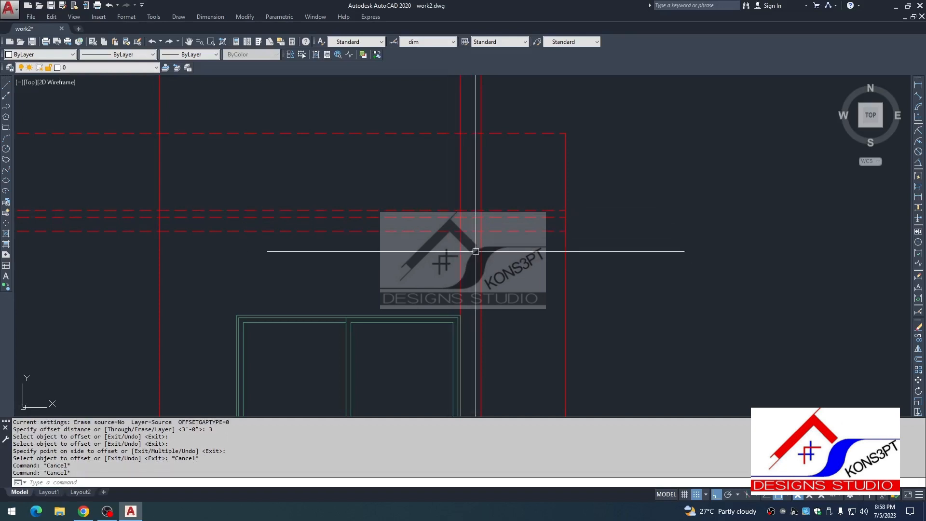
scroll(476, 251, down, 3)
scroll(459, 196, up, 4)
key(Escape)
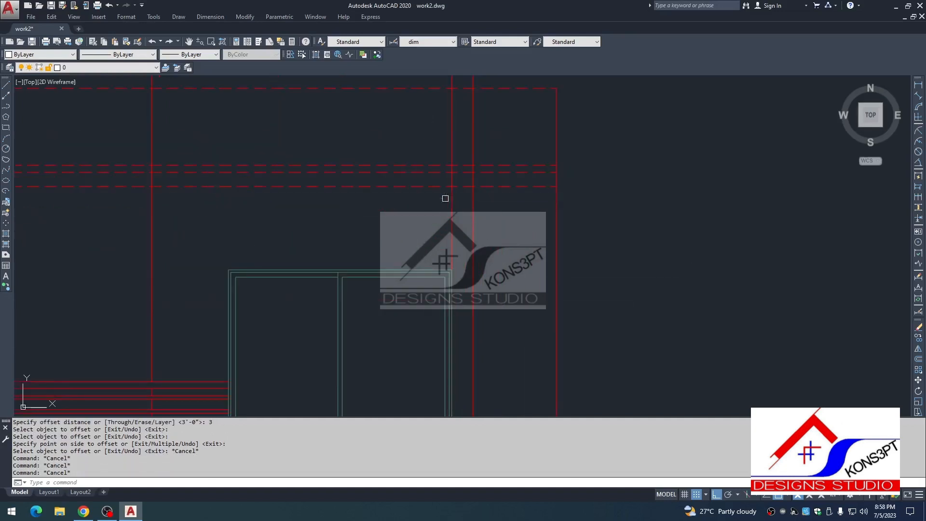
Fillet the lowest and the 3-inch offset dashed lines with the inner and outer frame verticals beside the window, forming two nested square corners.
text(f)
key(space)
click(448, 199)
click(452, 200)
click(440, 184)
key(space)
click(463, 164)
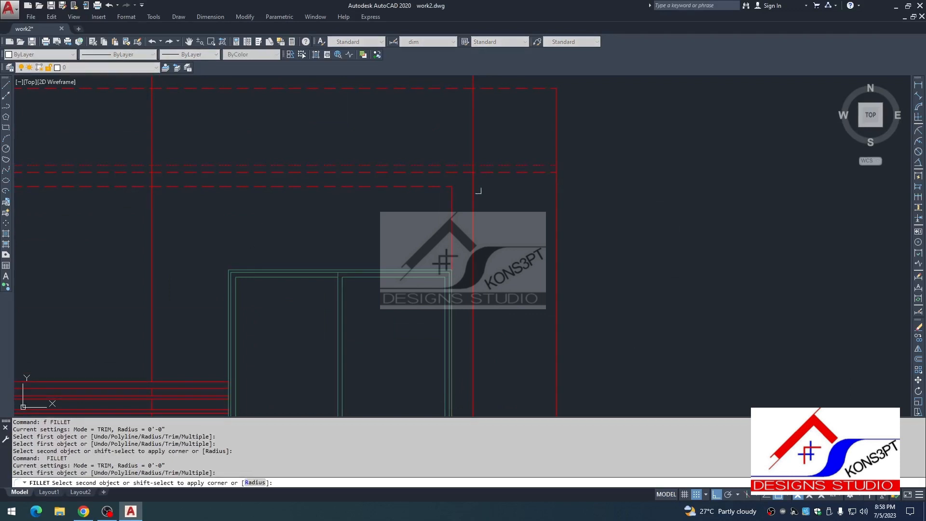
click(473, 192)
key(Escape)
Match the two dashed horizontal lines of the projecting frame to the properties of its solid red vertical line.
middle_drag(477, 179, 479, 197)
text(ma)
key(space)
click(475, 203)
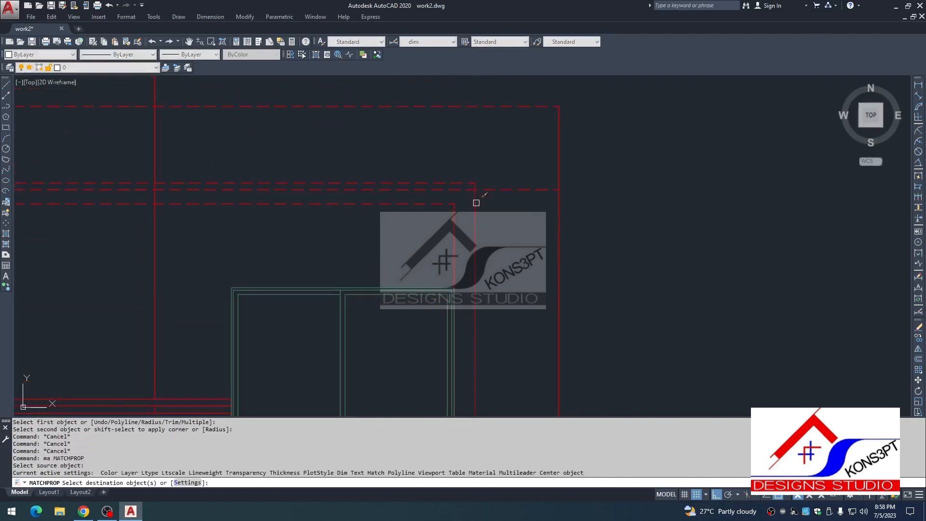
click(458, 183)
click(436, 203)
click(435, 210)
key(Escape)
key(Escape)
key(Escape)
Draw a vertical projection line from the left jamb of porch door D1 in the ground floor plan down to the elevation's frame.
scroll(380, 229, down, 8)
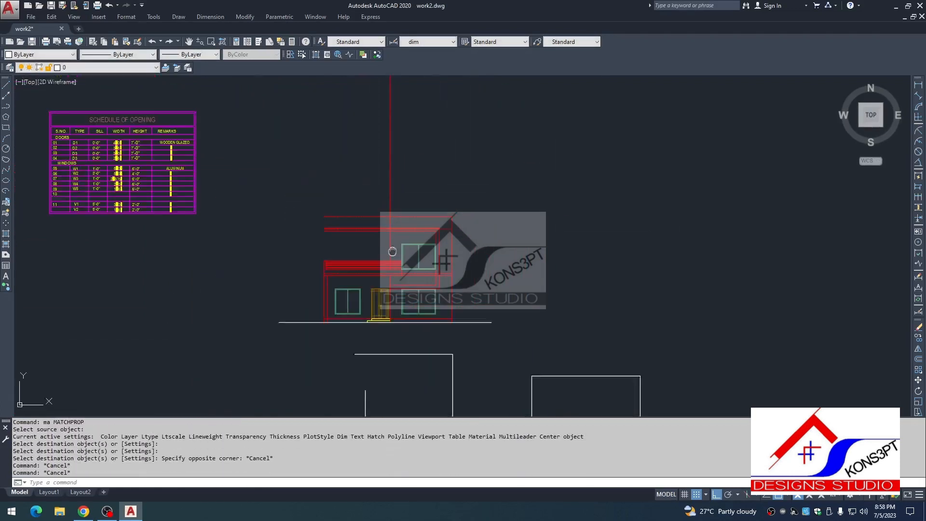
scroll(550, 169, up, 10)
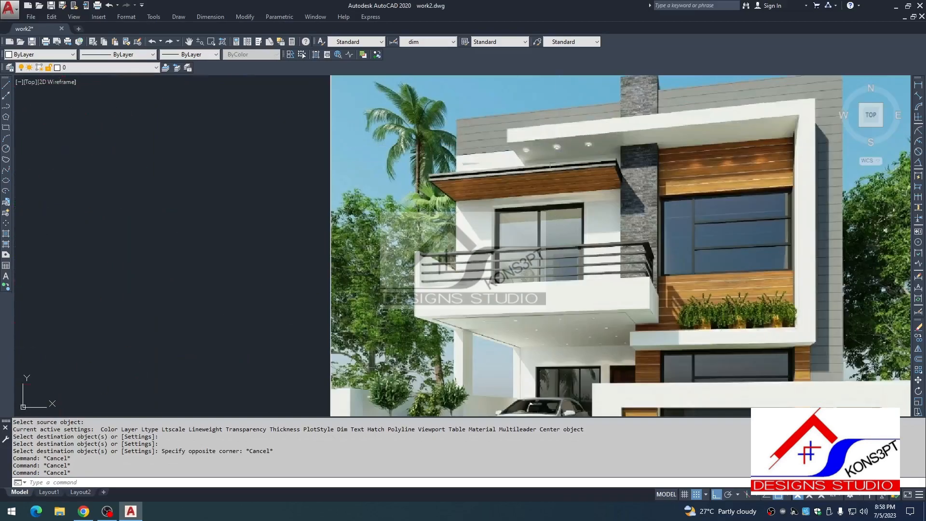
scroll(509, 153, down, 10)
scroll(419, 162, up, 4)
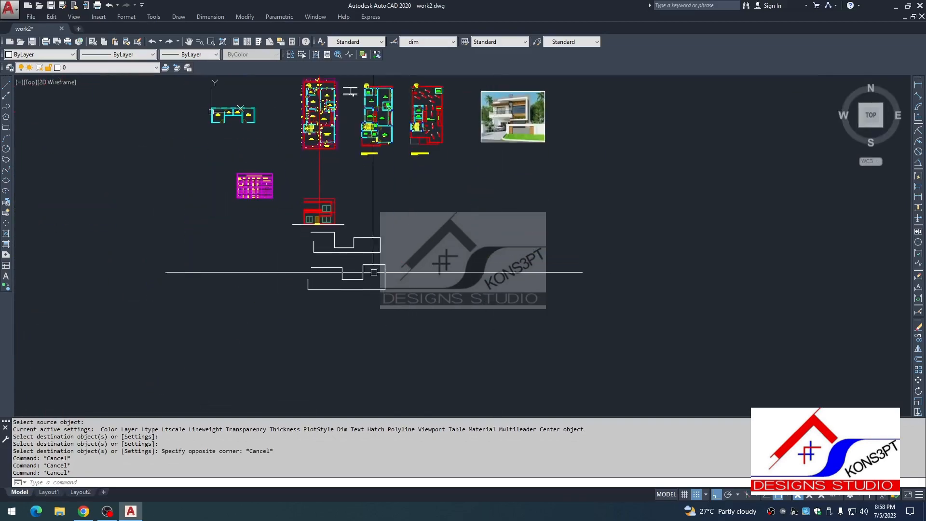
scroll(352, 196, up, 3)
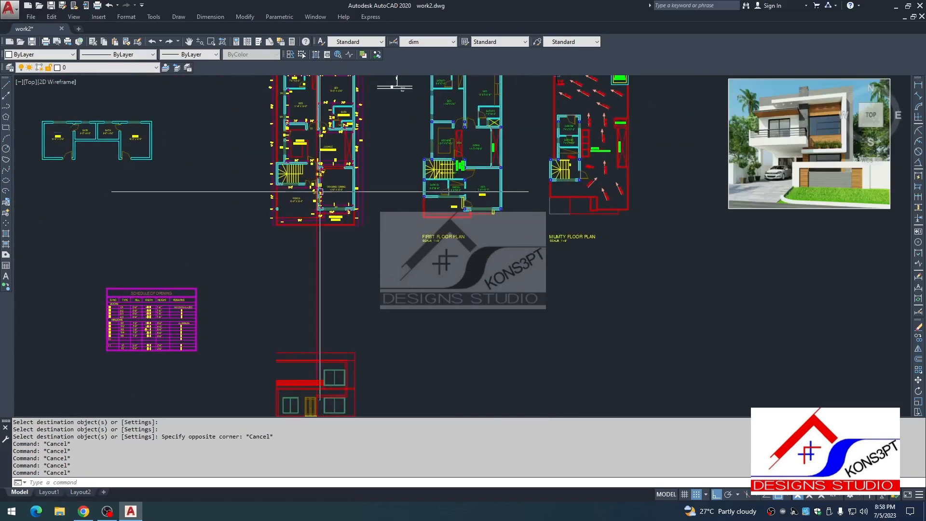
scroll(320, 151, up, 8)
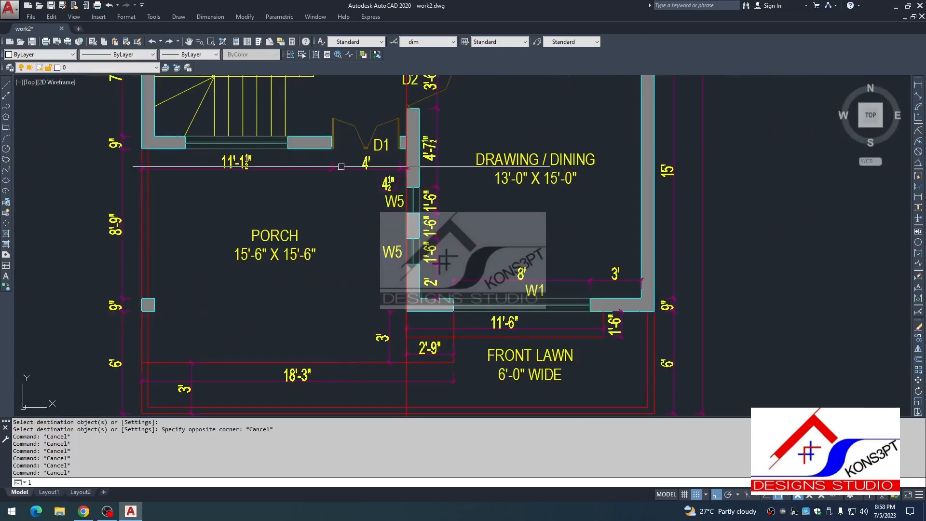
text(l)
key(Return)
click(332, 149)
scroll(333, 148, down, 6)
middle_drag(348, 213, 386, 130)
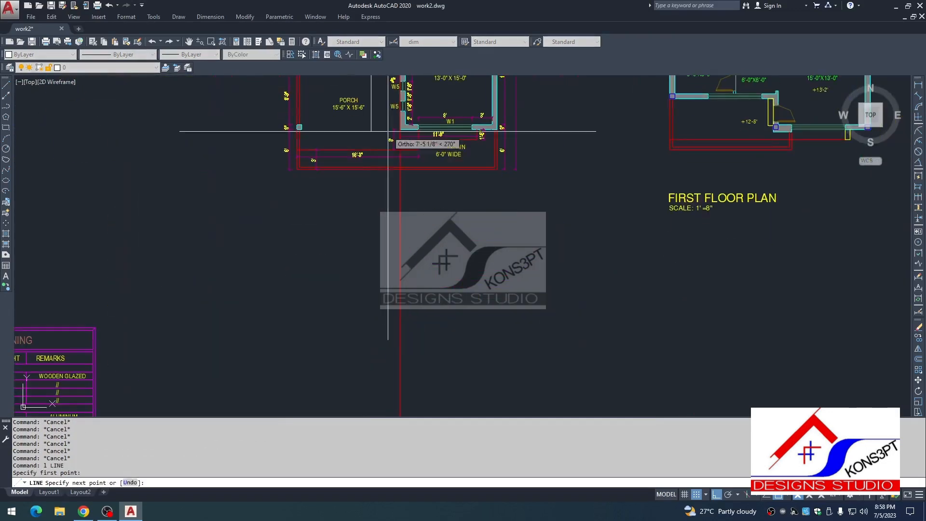
middle_drag(402, 311, 393, 157)
scroll(376, 211, up, 6)
click(354, 258)
key(Escape)
Fillet the projection line with the frame's upper and lower horizontal lines to close the frame's left end.
scroll(348, 210, up, 2)
text(f)
key(Return)
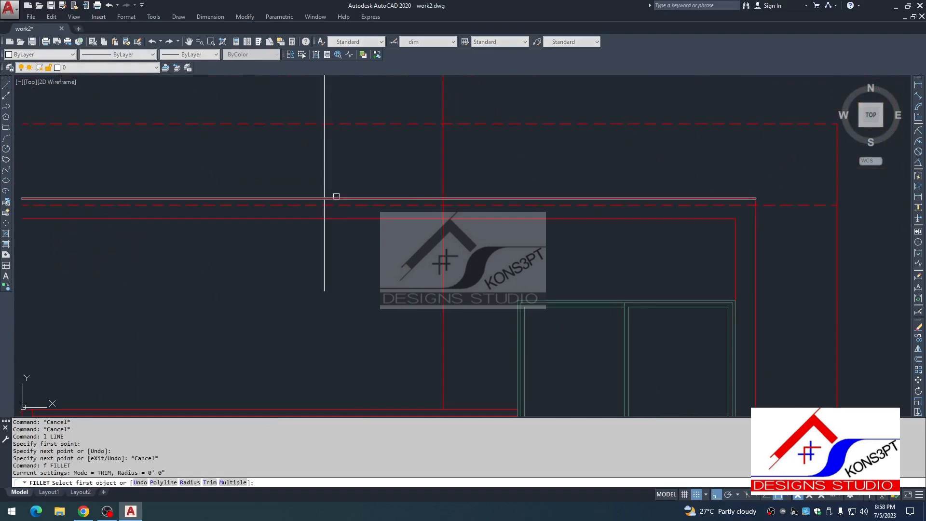
click(325, 209)
click(329, 199)
key(Return)
click(326, 217)
click(325, 213)
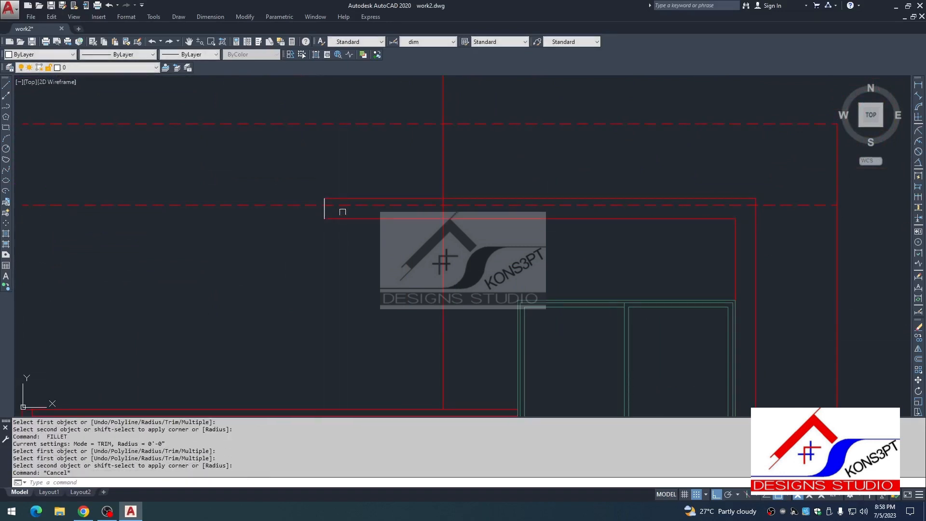
Match the white closing line at the frame's left end to the properties of the red frame line.
text(ma)
key(Return)
click(337, 218)
click(333, 213)
click(320, 211)
key(Escape)
key(Escape)
Trim the left tower vertical between the frame's upper and lower horizontal lines.
scroll(348, 217, down, 4)
scroll(401, 215, up, 4)
text(tr)
key(Return)
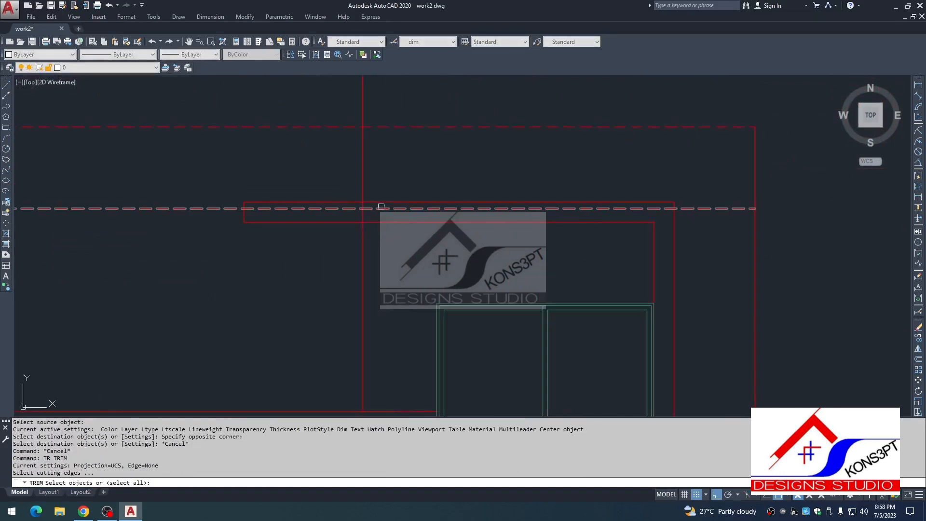
click(381, 206)
click(378, 201)
click(378, 223)
key(Return)
click(364, 216)
key(Escape)
key(Escape)
Compare the front elevation with the reference facade image, examining the stone-clad tower and the projecting frame.
scroll(381, 218, down, 5)
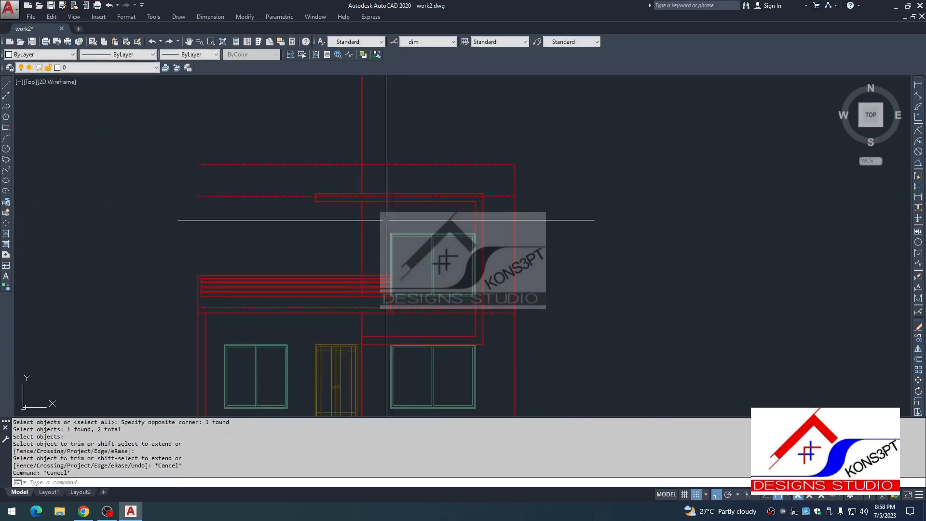
key(Escape)
key(Escape)
scroll(389, 286, up, 3)
key(Escape)
scroll(365, 251, down, 6)
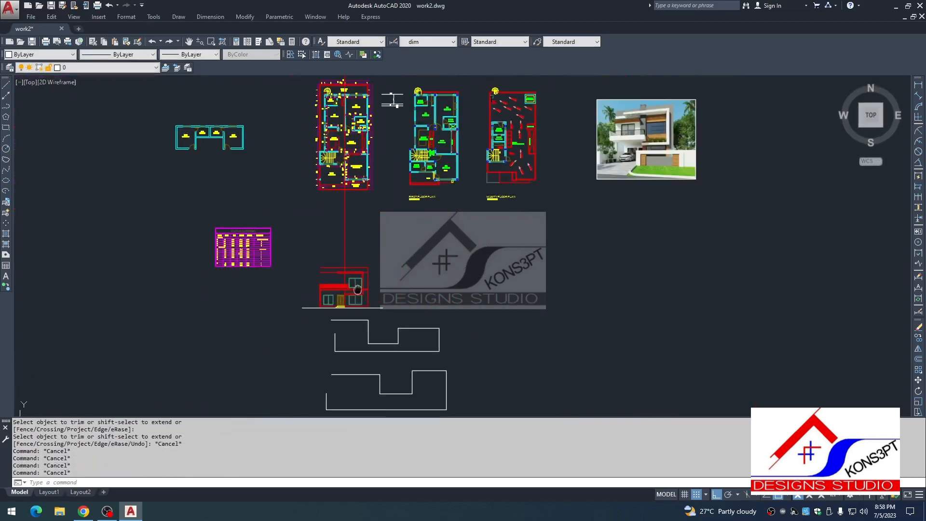
middle_drag(362, 175, 360, 213)
scroll(360, 213, up, 4)
scroll(530, 221, down, 2)
middle_drag(568, 218, 261, 233)
scroll(555, 126, up, 4)
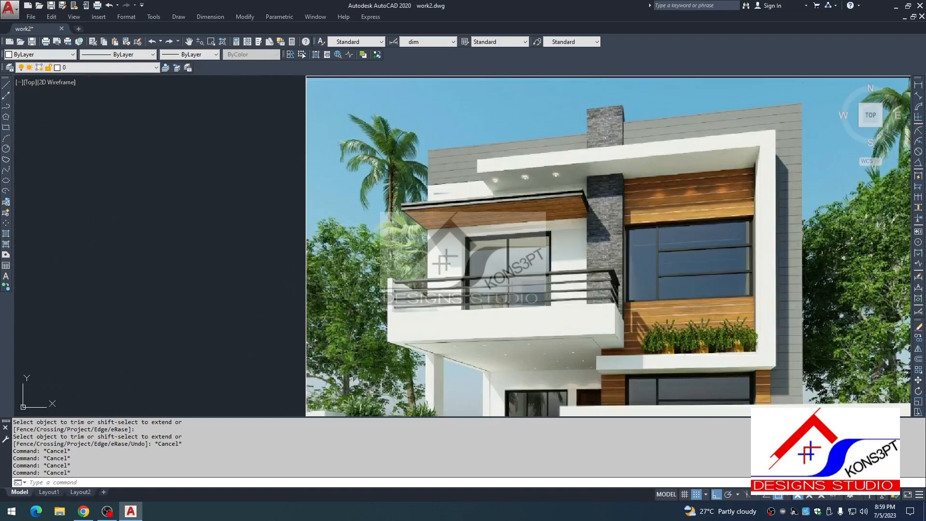
scroll(569, 222, down, 6)
scroll(314, 244, up, 8)
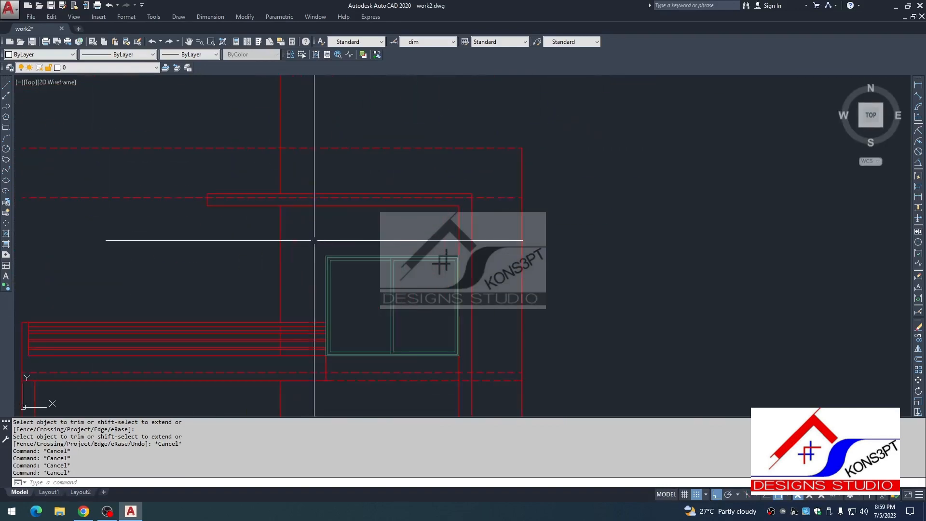
Draw a vertical line from the first-floor window's top-left corner up past the top roof line.
text(l)
key(space)
click(328, 252)
scroll(330, 216, down, 2)
middle_drag(330, 212, 330, 256)
click(336, 125)
key(Escape)
key(Escape)
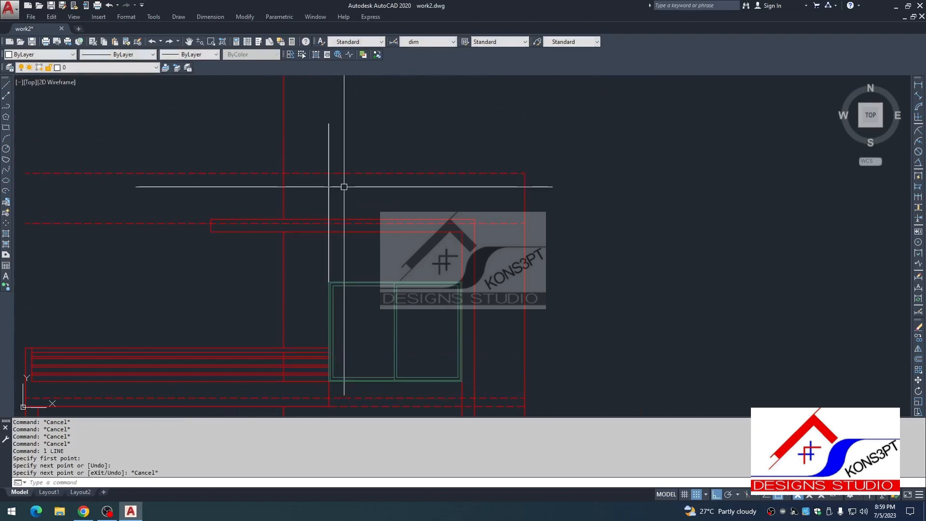
Offset the top roof line upward by 24 inches.
middle_drag(342, 181, 343, 232)
text(o)
key(space)
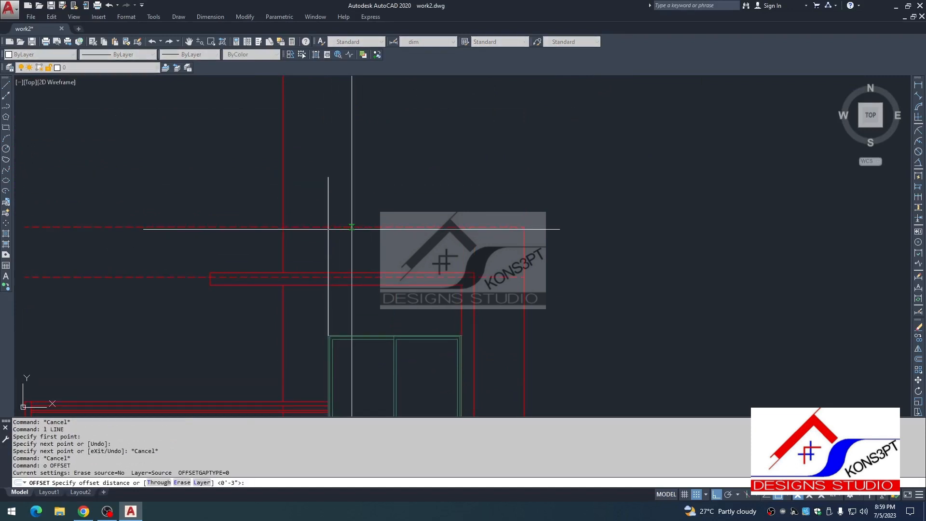
click(348, 227)
click(355, 198)
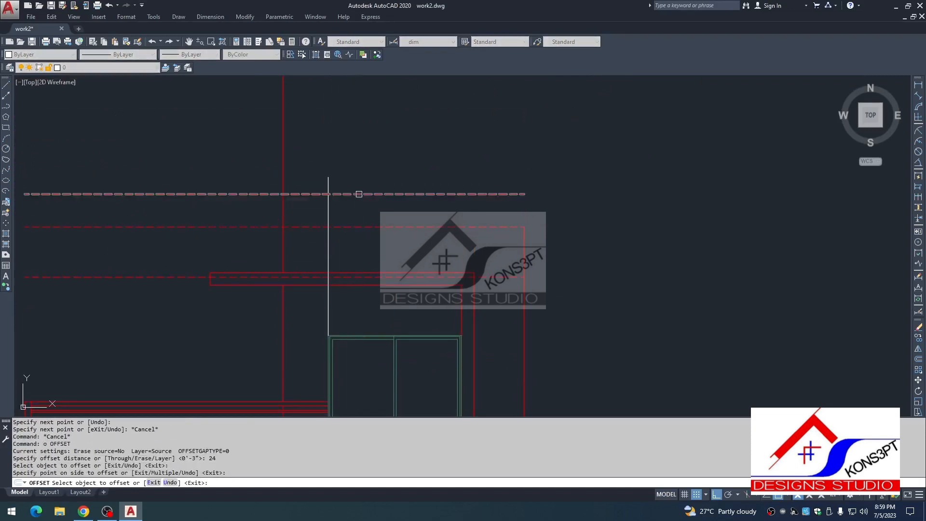
key(Escape)
key(space)
key(Escape)
Fillet the 24-inch offset line with the new vertical and the existing left vertical to close the tower's top.
text(f)
key(space)
click(328, 203)
click(307, 195)
key(space)
click(306, 195)
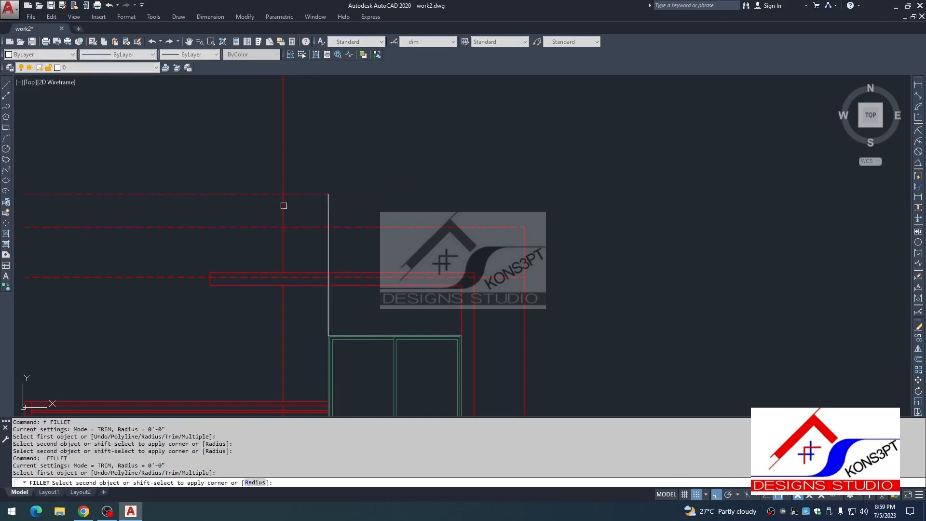
click(283, 205)
key(Escape)
Match the tower's top and right lines and the dashed roof line to the tower's solid red left vertical.
text(ma)
key(space)
click(283, 209)
click(385, 169)
click(274, 206)
click(358, 213)
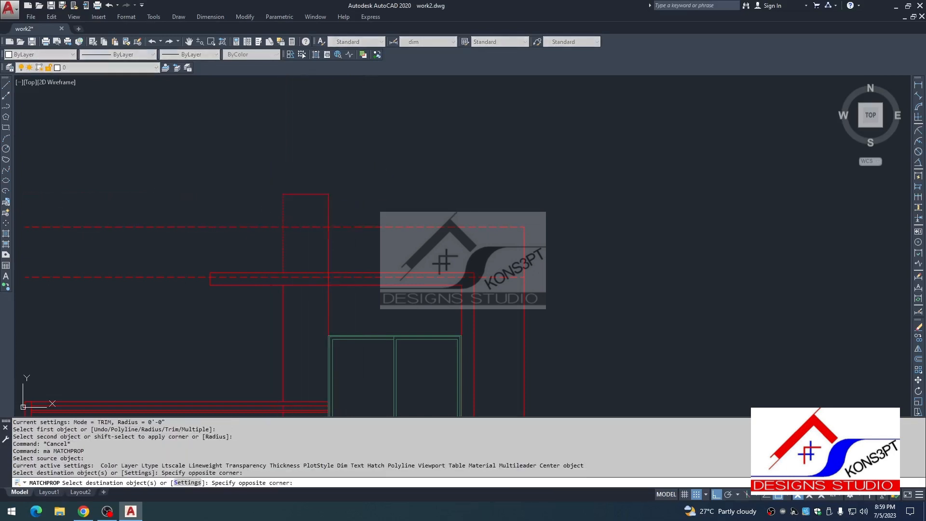
click(336, 238)
key(Escape)
key(Escape)
Trim the roof line between the two sides of the tower.
text(tr)
click(316, 217)
click(308, 236)
key(Escape)
Trim the tower's right vertical where it passes between the frame's upper and lower horizontal lines.
scroll(348, 268, up, 2)
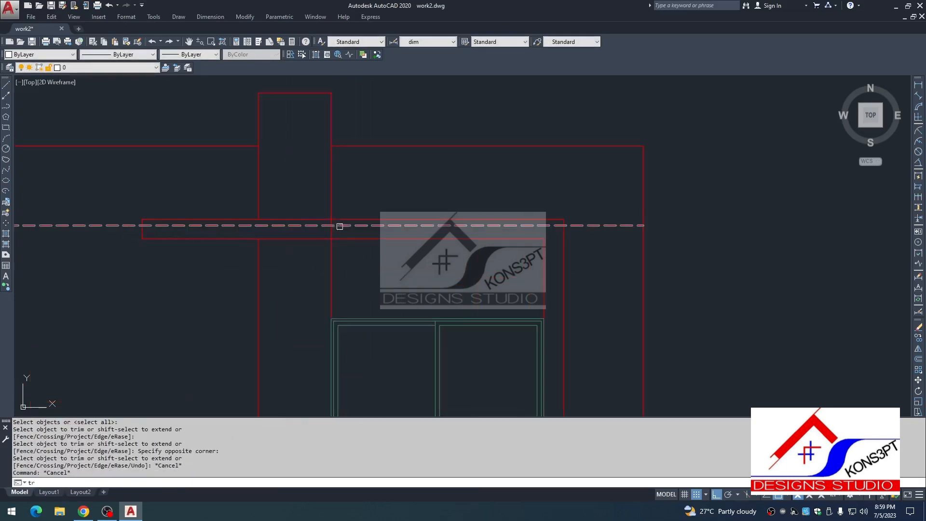
text(tr)
key(space)
click(346, 235)
click(333, 234)
key(Escape)
scroll(378, 203, down, 4)
key(Escape)
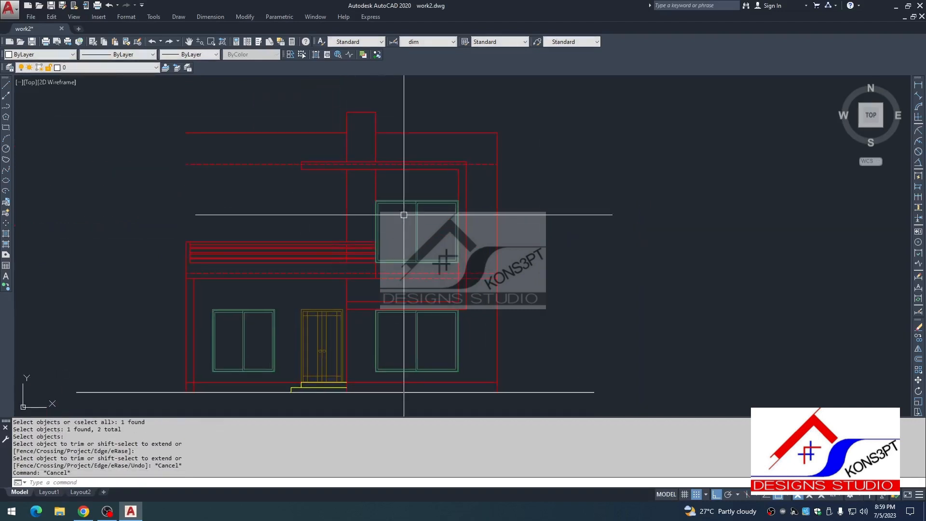
Examine the updated front elevation and its alignment with the floor plans above it.
scroll(361, 208, up, 2)
key(Escape)
key(Escape)
mouse_move(384, 276)
middle_down()
mouse_move(382, 291)
mouse_move(393, 261)
middle_up()
scroll(424, 314, down, 5)
scroll(302, 283, down, 2)
mouse_move(302, 283)
middle_down()
mouse_move(316, 259)
mouse_move(318, 293)
middle_up()
scroll(318, 293, down, 4)
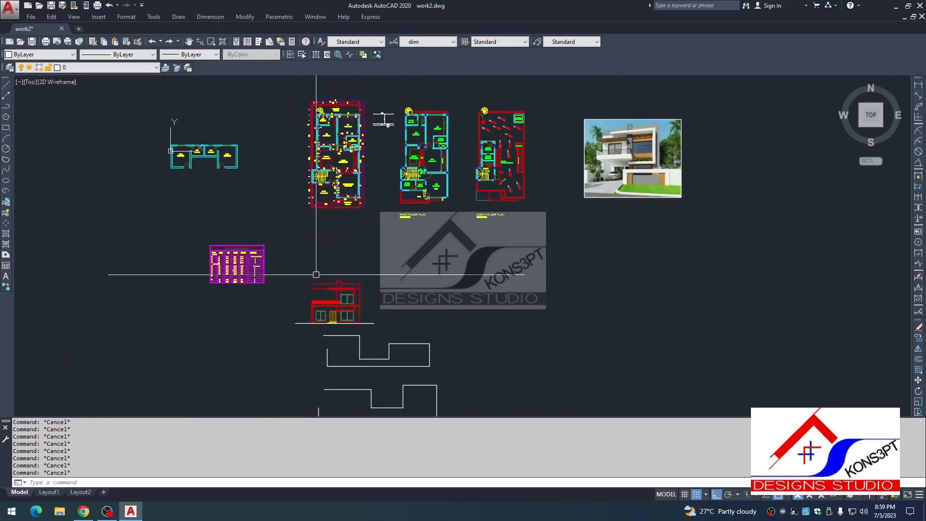
scroll(320, 171, up, 6)
scroll(308, 212, down, 2)
middle_drag(308, 213, 281, 183)
scroll(487, 252, down, 3)
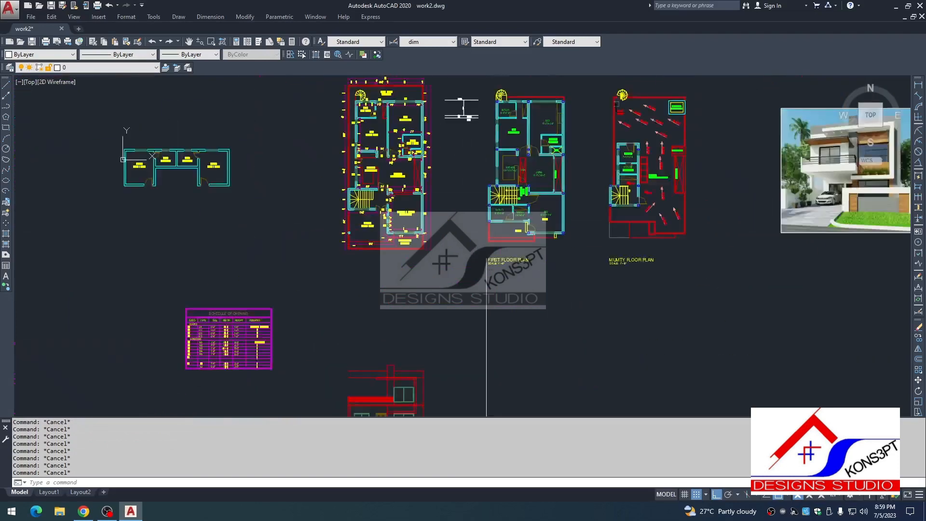
Move the whole front elevation horizontally from below the ground floor plan to align directly beneath the first floor plan.
middle_drag(487, 253, 445, 153)
click(423, 237)
click(287, 338)
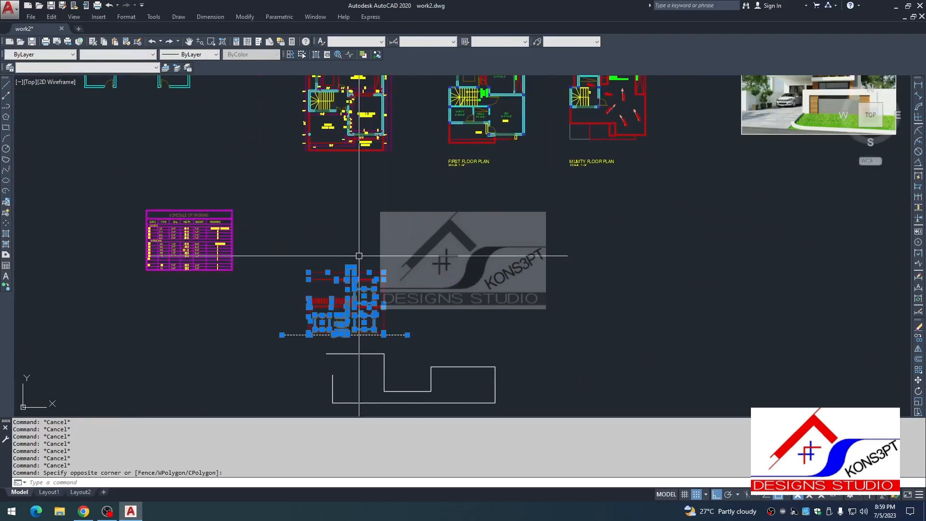
text(m)
key(Return)
scroll(321, 124, up, 6)
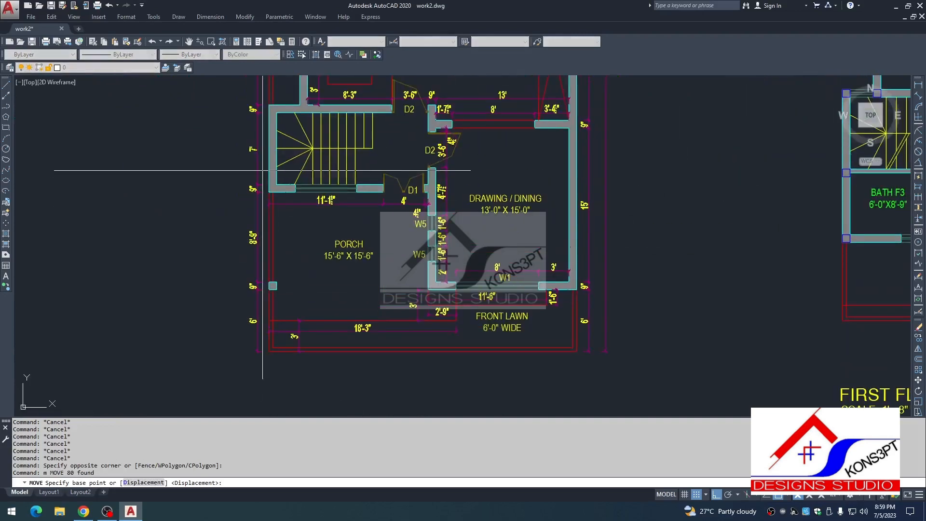
scroll(263, 170, up, 2)
click(272, 155)
scroll(68, 182, down, 4)
scroll(512, 180, up, 4)
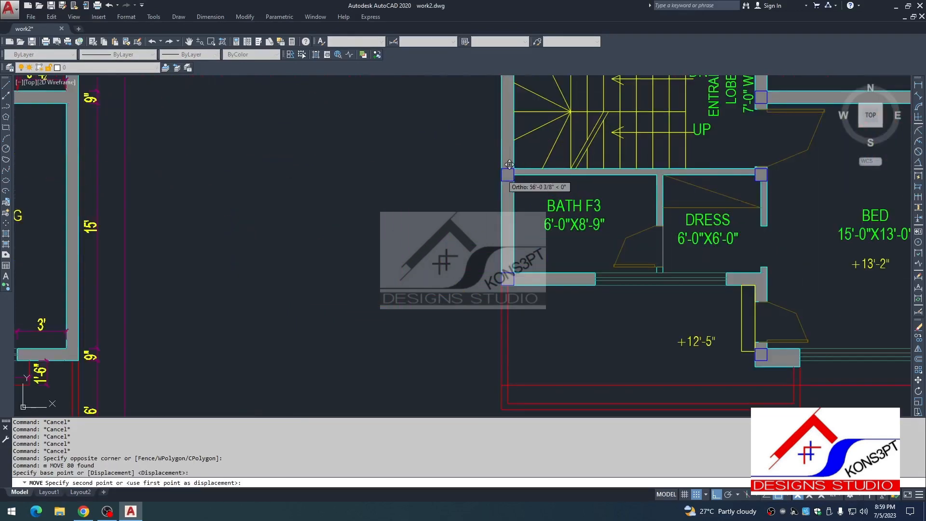
key(Escape)
scroll(441, 207, down, 5)
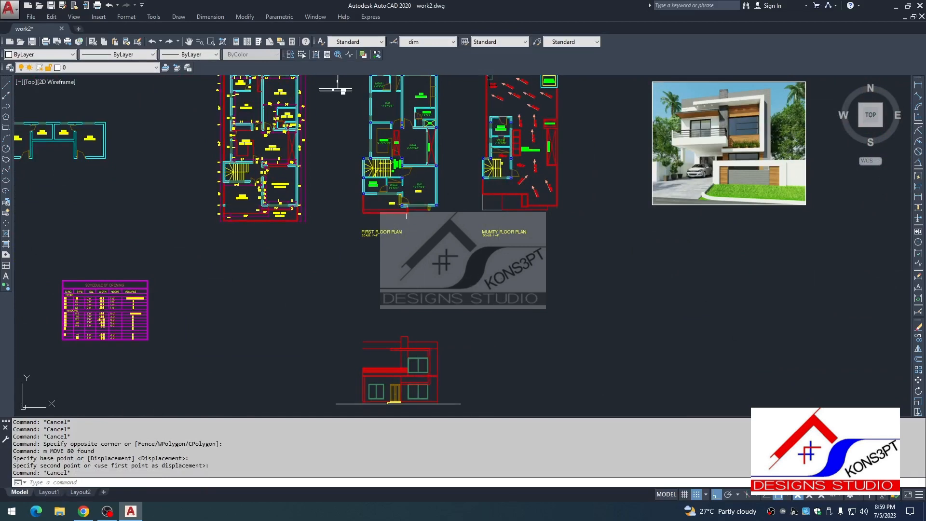
Place vertical construction lines through both sides of the small yellow pier on the first floor plan, running down through the elevation.
scroll(216, 159, up, 2)
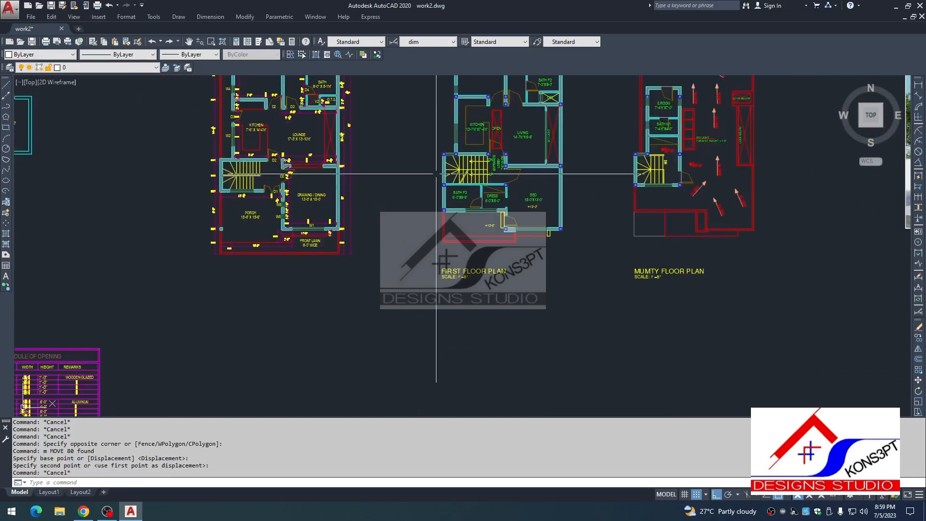
key(Escape)
scroll(376, 192, down, 2)
text(l)
key(Return)
text(c)
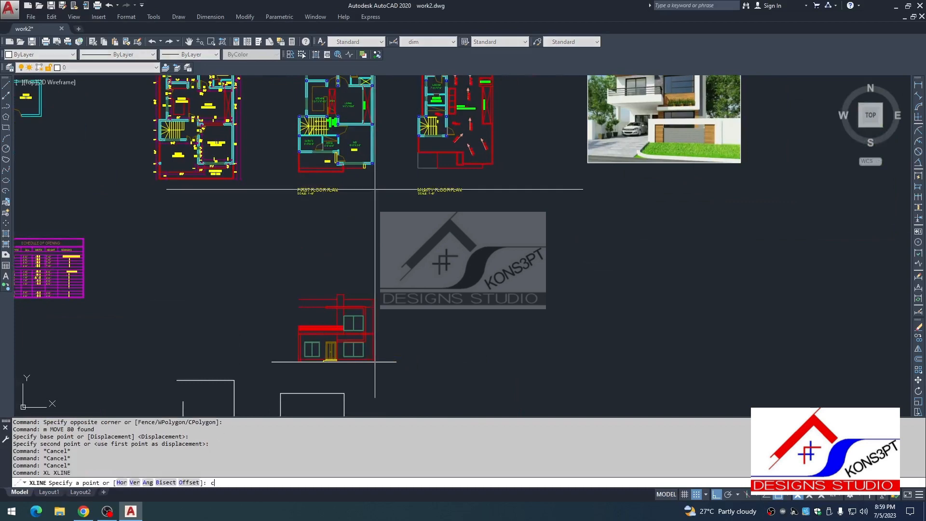
key(Return)
scroll(376, 188, up, 5)
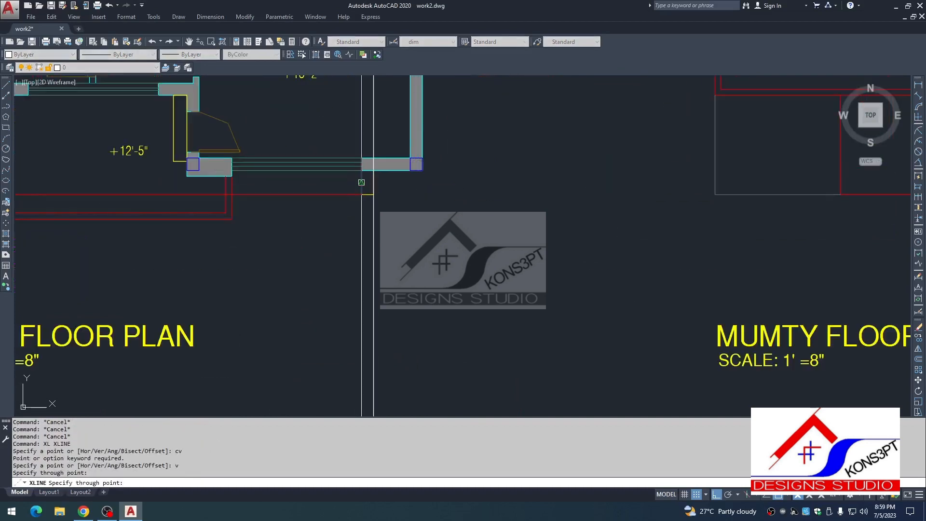
click(361, 182)
scroll(414, 245, down, 4)
middle_drag(415, 245, 398, 79)
scroll(389, 351, down, 2)
middle_drag(389, 351, 378, 182)
scroll(380, 234, up, 4)
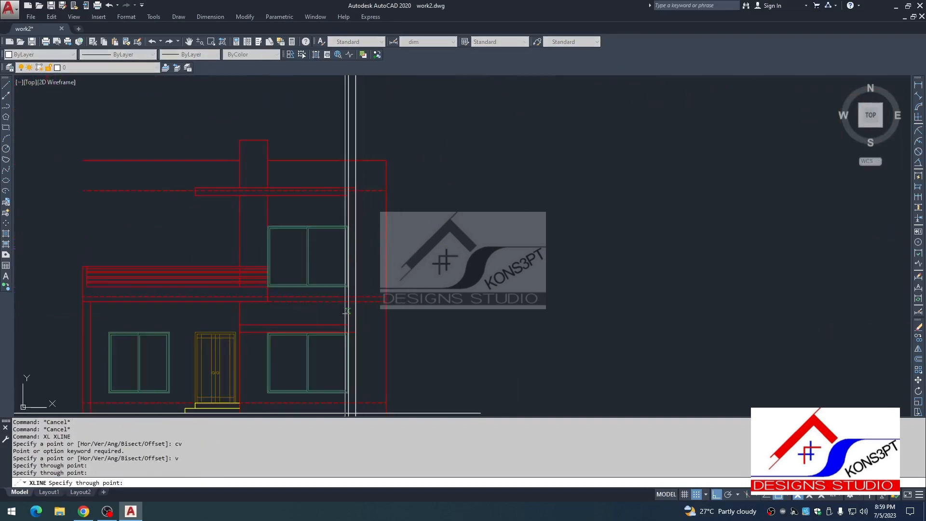
scroll(378, 309, down, 6)
middle_drag(358, 132, 346, 174)
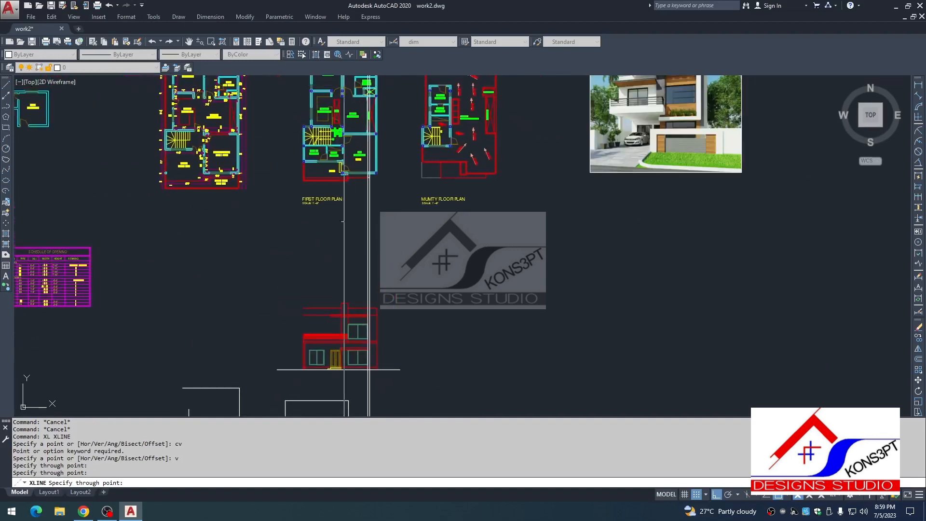
scroll(335, 172, up, 6)
key(Escape)
key(Escape)
text(l)
key(Return)
scroll(344, 169, down, 3)
scroll(293, 146, up, 4)
key(Escape)
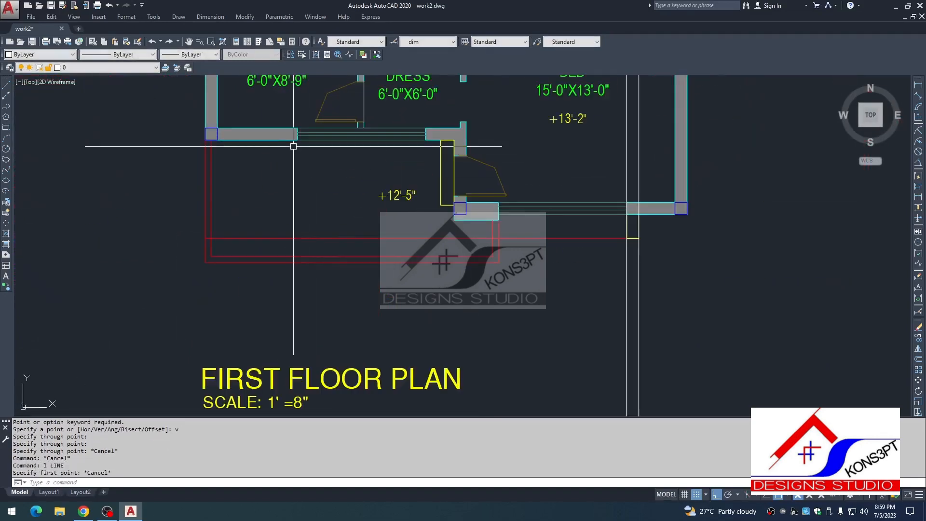
Draw a vertical line from the Bath F3 window's left jamb to the red projection line and fillet them into a corner.
click(298, 141)
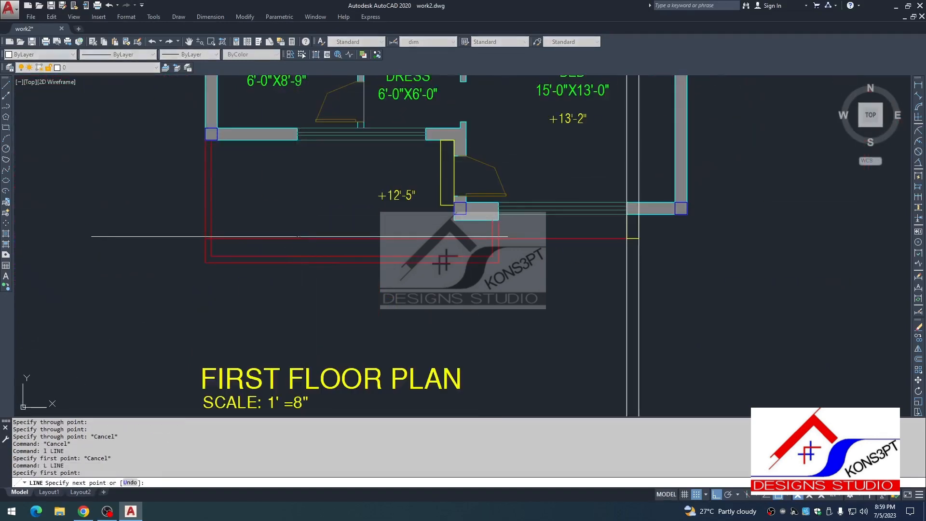
click(299, 236)
key(Escape)
text(f)
key(Return)
click(312, 238)
click(297, 223)
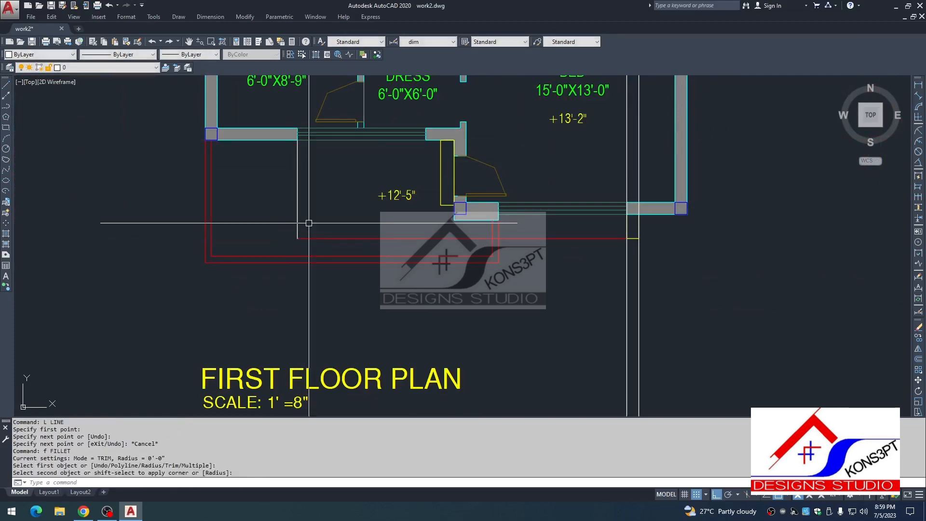
Match the new vertical line on the first floor plan to the red projection line's properties.
scroll(370, 252, down, 2)
key(Escape)
text(ma)
key(Return)
click(349, 243)
drag(336, 227, 311, 212)
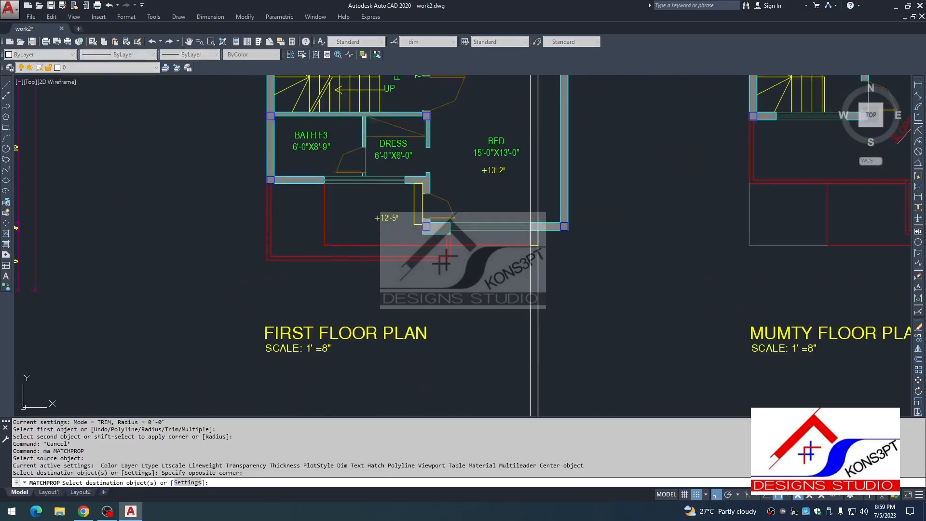
key(Escape)
key(Escape)
Draw a vertical projection line from the projection's left corner on the first floor plan down past the elevation's upper frame.
scroll(342, 147, down, 4)
middle_drag(355, 253, 353, 199)
key(Escape)
text(l)
key(Return)
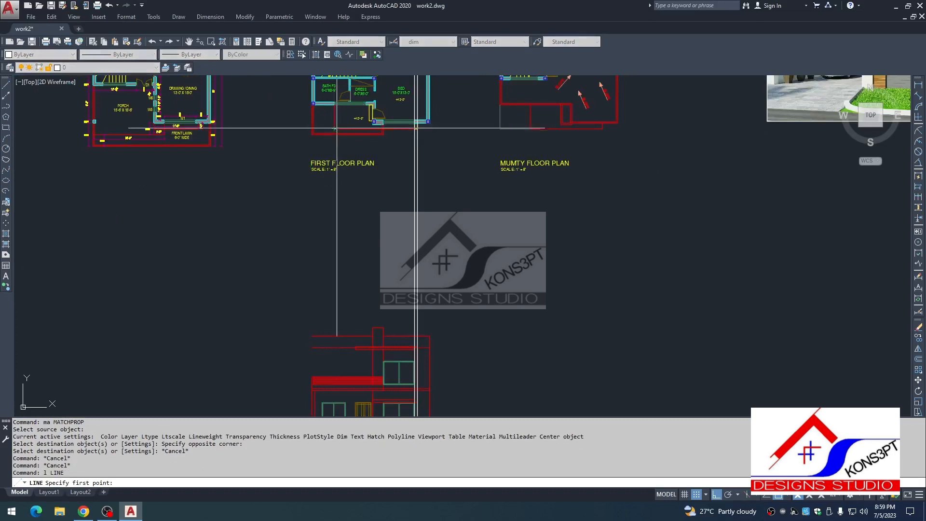
click(336, 128)
middle_drag(350, 345, 343, 258)
scroll(343, 259, up, 5)
click(279, 316)
key(Escape)
Stretch the left end of the elevation's upper frame out to the vertical projection line.
key(s)
key(Return)
click(384, 234)
click(345, 299)
key(Return)
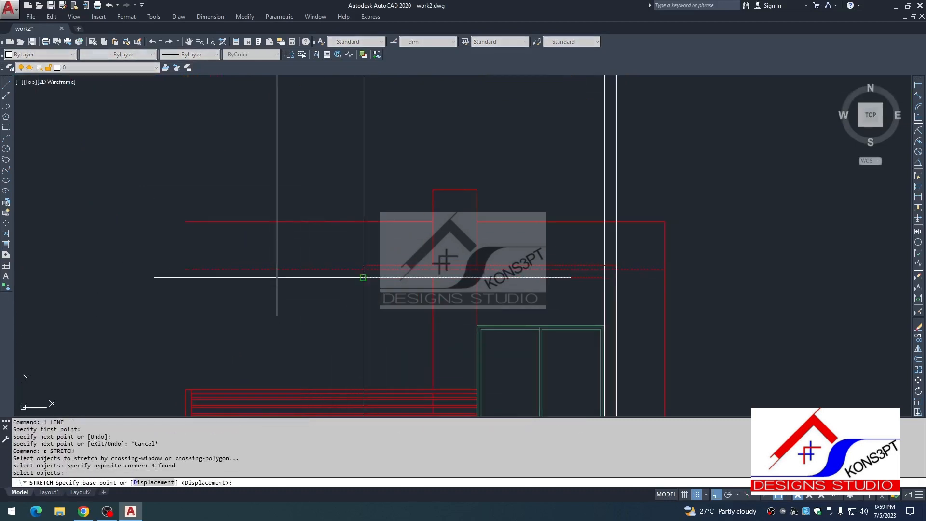
click(362, 277)
click(277, 280)
key(Escape)
Erase the vertical projection line at the upper frame's left end.
click(292, 291)
click(266, 306)
text(e)
key(Return)
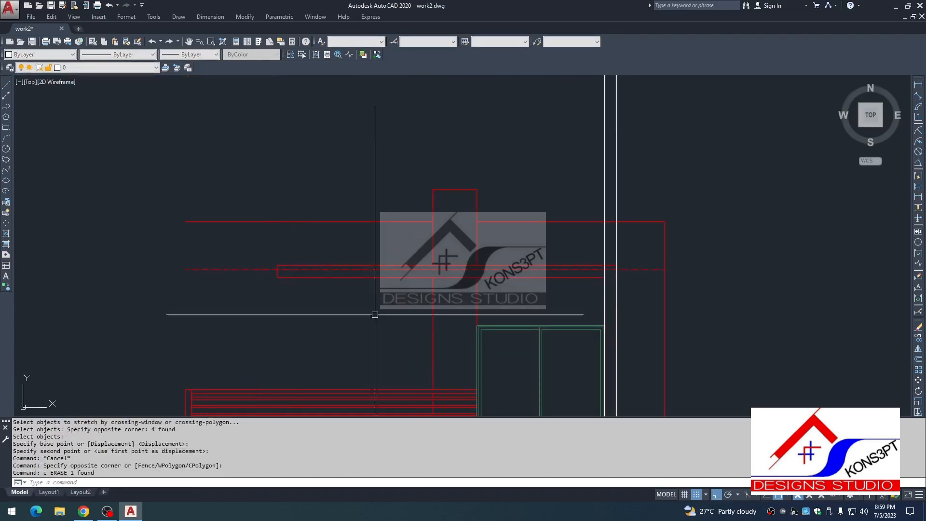
Draw a vertical line from the first floor plan's outer left edge down to the top left corner of the elevation's balcony railing.
scroll(410, 333, down, 2)
middle_drag(512, 369, 484, 297)
key(Escape)
key(Escape)
scroll(312, 224, down, 3)
scroll(302, 177, up, 5)
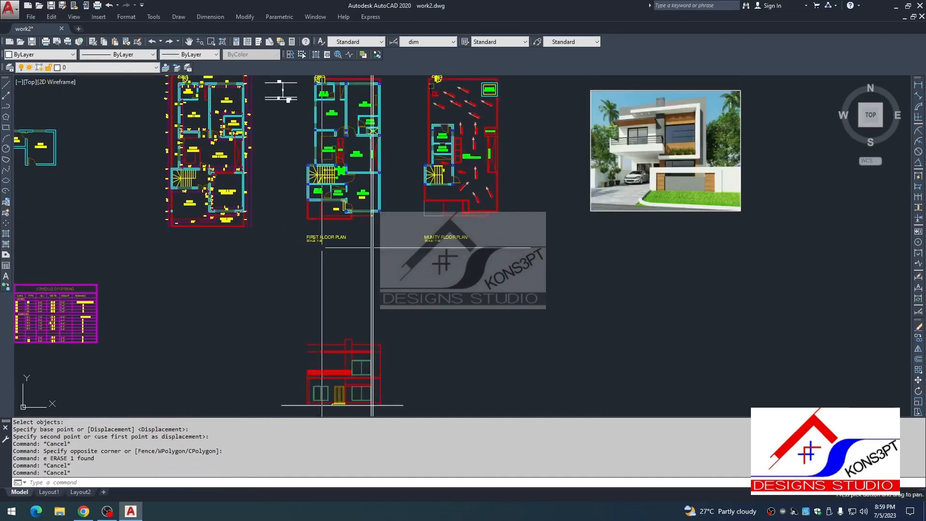
text(l)
key(Return)
click(303, 189)
scroll(326, 268, down, 3)
middle_drag(316, 398, 326, 190)
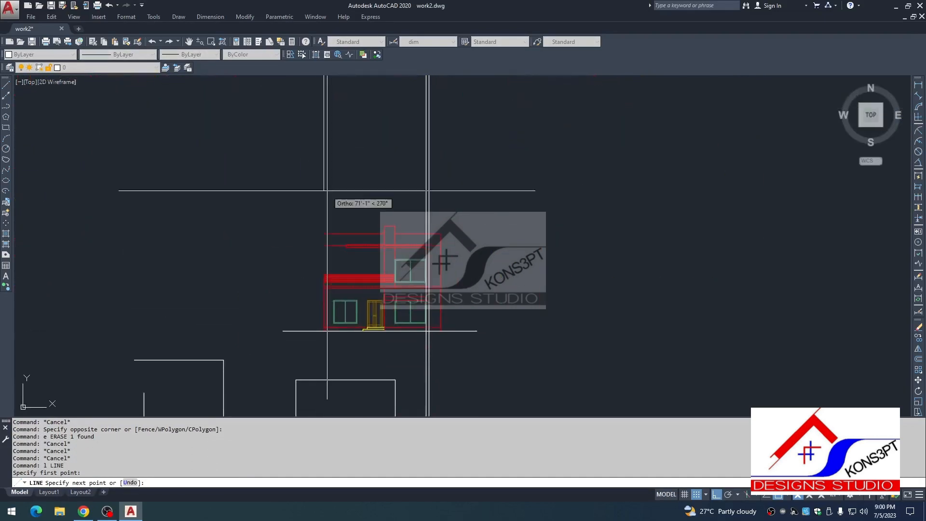
scroll(325, 253, up, 7)
click(327, 344)
key(Escape)
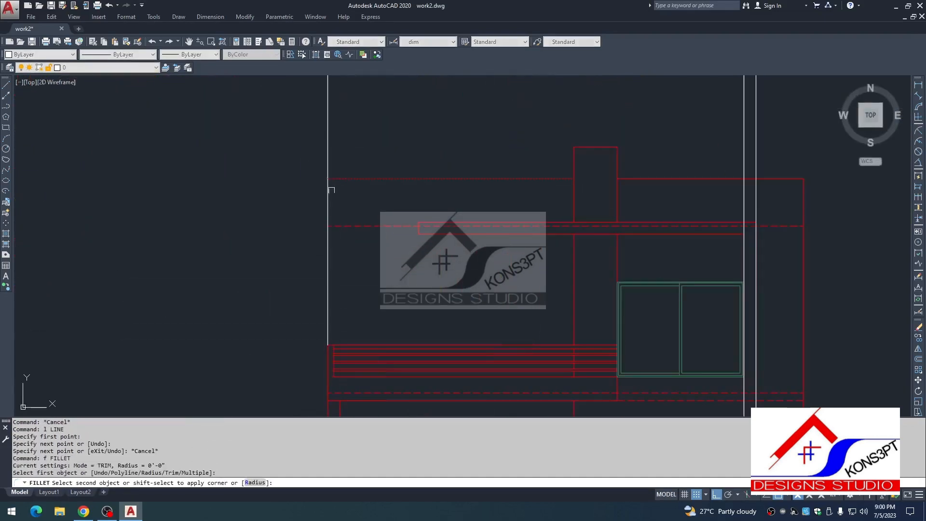
Fillet the new left vertical with the top roof line to form a closed corner.
key(Escape)
key(Escape)
text(f)
click(328, 174)
click(319, 194)
key(Escape)
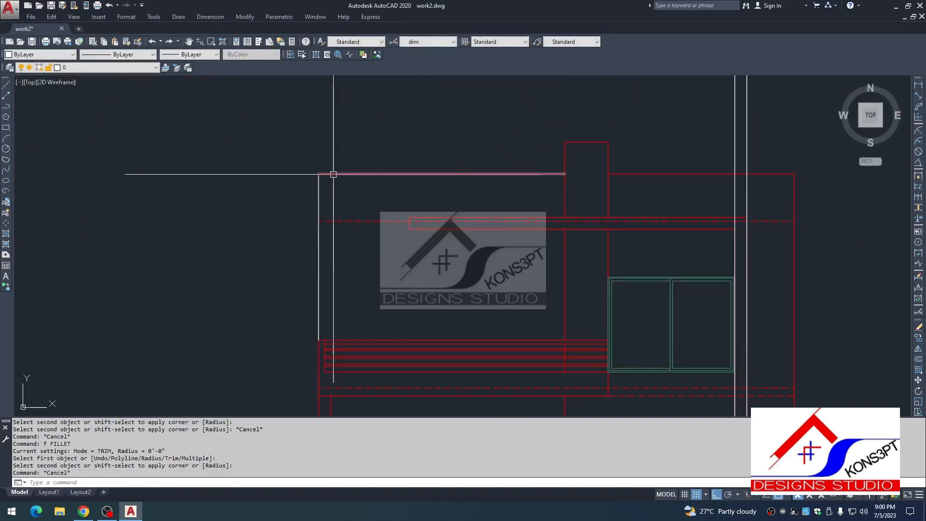
Match the elevation's left vertical to the solid red roof line's properties.
click(334, 174)
text(mja)
click(363, 184)
text(ma)
click(356, 174)
click(357, 191)
click(261, 208)
key(Escape)
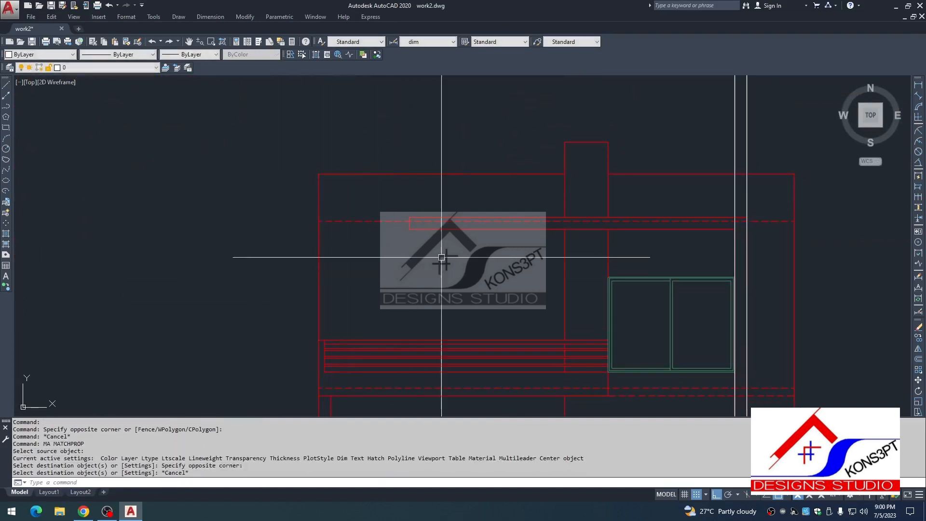
Draw a short horizontal line leftward from the upper frame's lower left corner.
text(l)
click(408, 229)
click(354, 246)
key(Escape)
Extend the short horizontal line to the elevation's left vertical.
text(ex)
click(364, 230)
click(363, 225)
key(Escape)
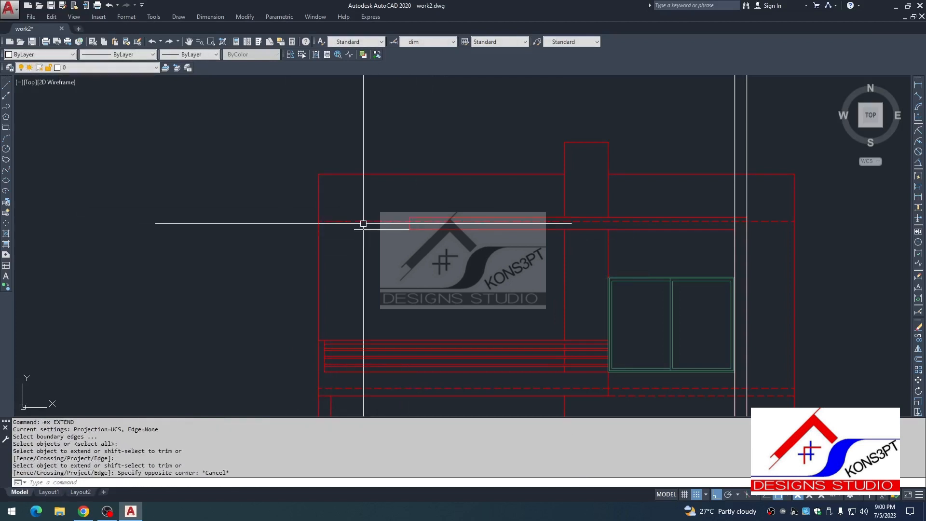
key(Escape)
text(ex)
key(Return)
click(357, 230)
key(Escape)
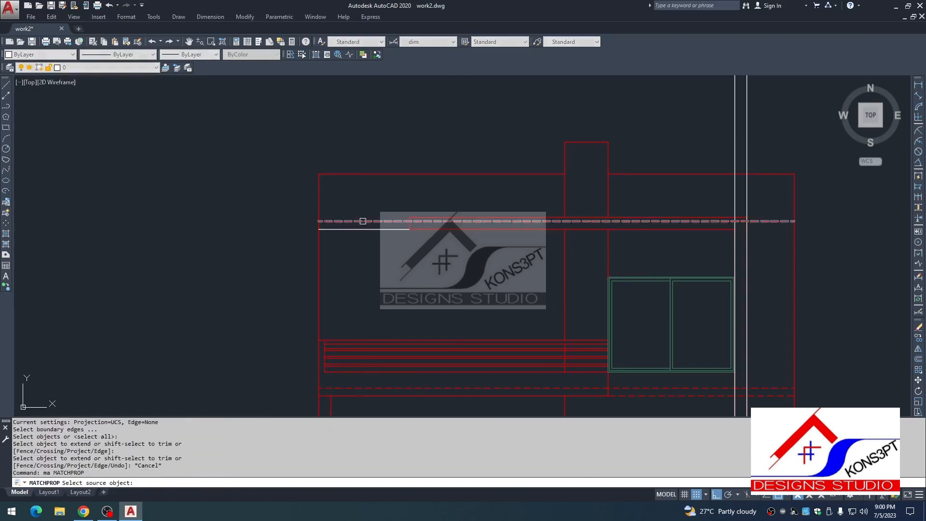
Match the extended horizontal line to the dashed red roof line's properties.
click(363, 221)
click(370, 200)
click(355, 258)
key(Escape)
scroll(403, 277, down, 2)
middle_drag(405, 278, 326, 262)
key(Escape)
key(Escape)
scroll(403, 263, down, 2)
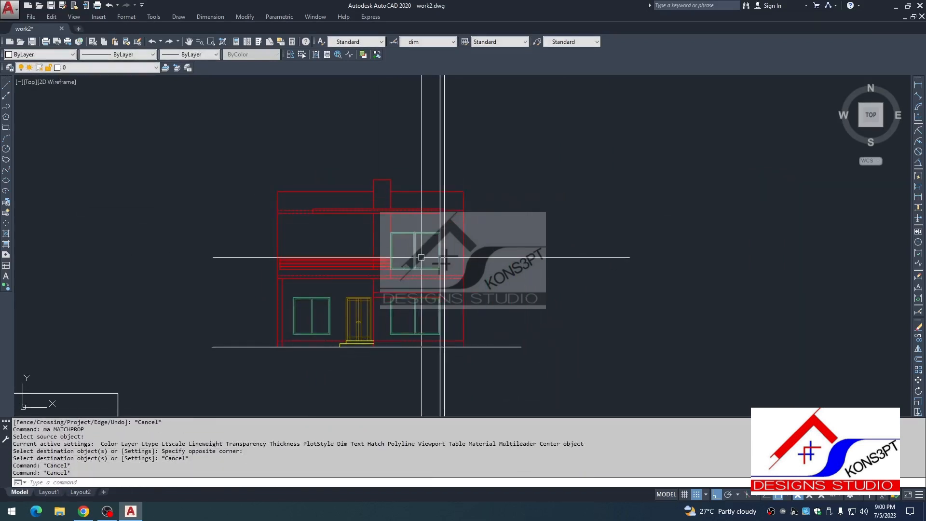
Erase the two vertical construction lines running through the right part of the elevation.
scroll(437, 208, up, 2)
key(Escape)
click(478, 147)
click(404, 147)
text(e)
scroll(434, 212, down, 2)
middle_drag(434, 215, 398, 182)
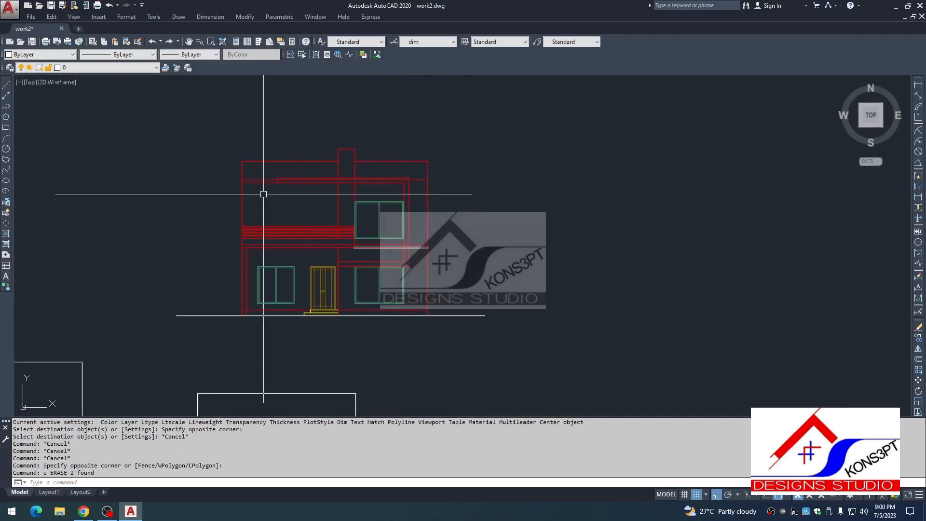
key(Escape)
scroll(250, 185, up, 2)
scroll(332, 315, down, 4)
middle_drag(328, 145, 329, 276)
scroll(341, 147, up, 4)
key(Escape)
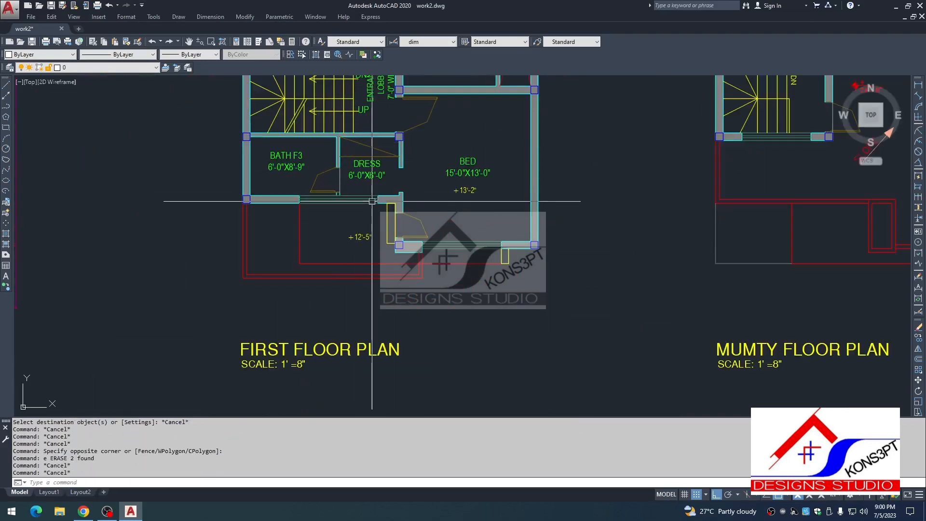
text(xl)
key(Return)
text(c)
key(Return)
key(Escape)
Place vertical construction lines through both jambs of the first floor plan's Bath F3 and Dress window, running down through the elevation.
scroll(374, 201, up, 4)
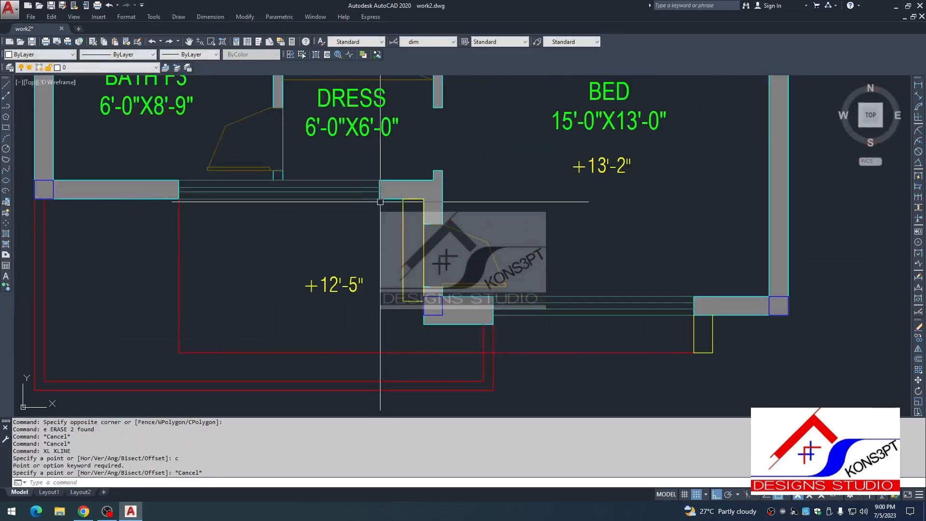
text(xl)
key(Return)
text(v)
key(Return)
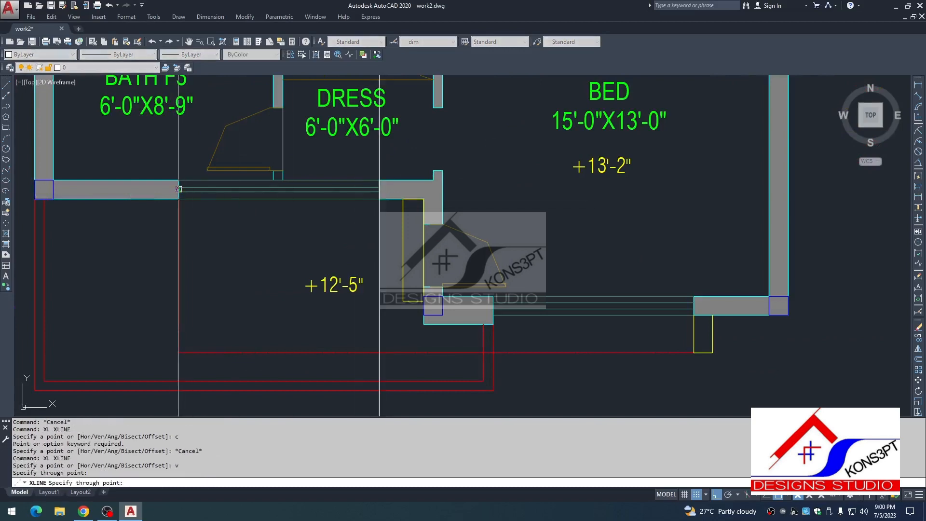
click(178, 189)
key(Escape)
scroll(380, 245, down, 8)
middle_drag(337, 386, 331, 180)
scroll(329, 184, up, 3)
scroll(363, 182, up, 3)
key(Escape)
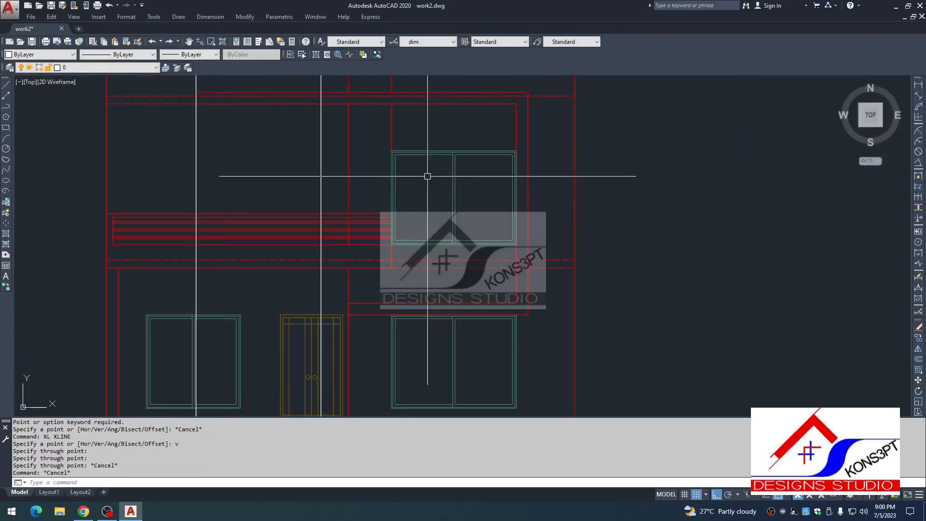
Copy the first floor's right window between the two vertical construction lines, matching its upper outer corner to the second line.
click(473, 128)
click(428, 180)
text(co)
key(Return)
scroll(517, 148, up, 2)
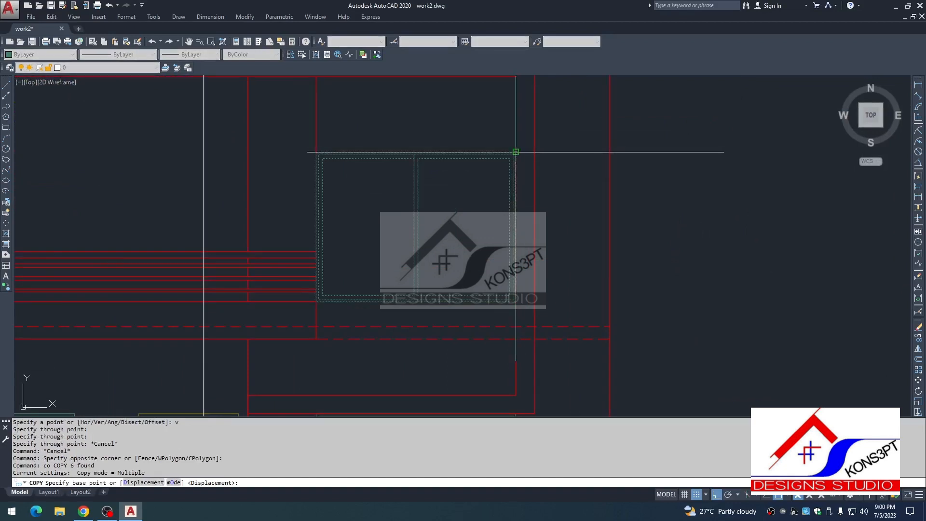
click(515, 151)
middle_drag(222, 150, 492, 186)
click(473, 189)
key(Escape)
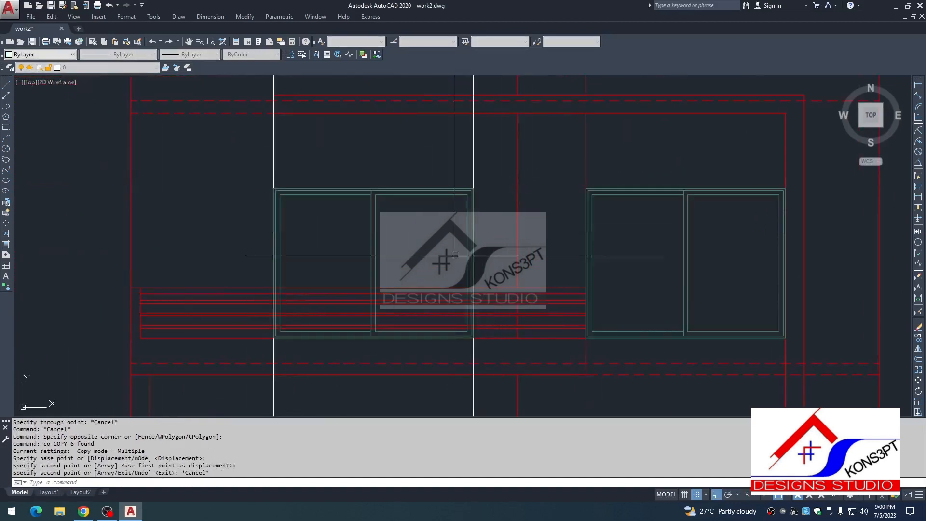
scroll(452, 224, down, 2)
scroll(444, 223, up, 2)
text(tr)
key(Return)
click(473, 214)
key(Return)
click(477, 214)
key(Escape)
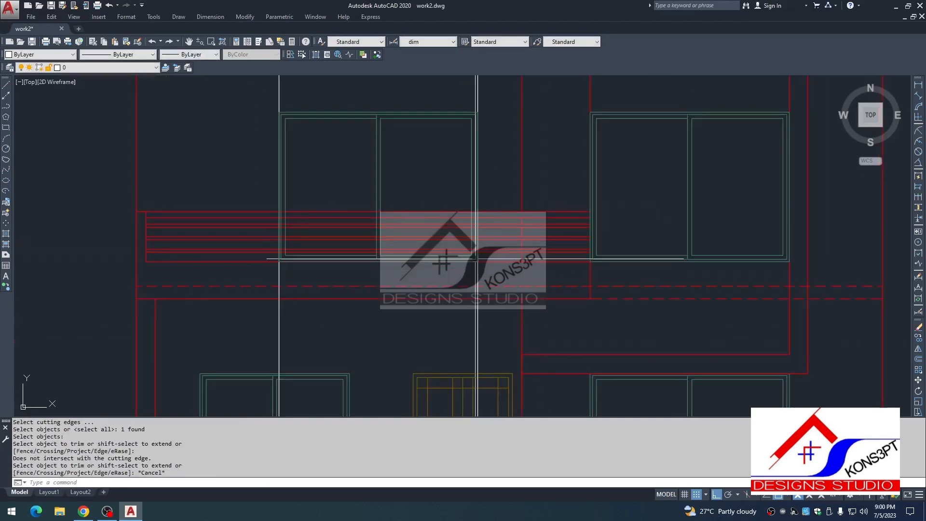
key(Escape)
click(482, 328)
click(458, 336)
key(Escape)
key(Escape)
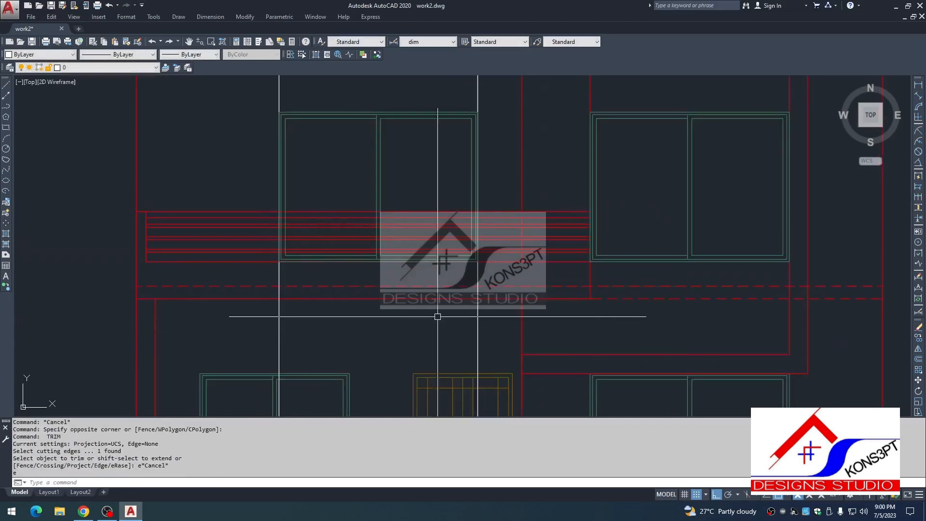
Erase the two vertical construction lines running through the copied window's jambs.
click(484, 313)
click(236, 332)
text(e)
key(space)
key(Escape)
Trim away the copied window's lower part below the balcony railing's top line.
text(tr)
key(space)
click(345, 211)
key(space)
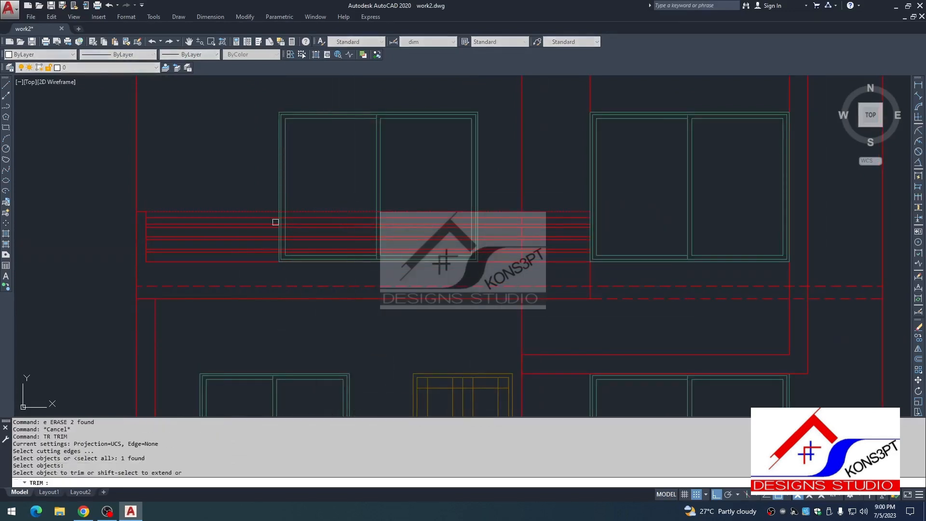
click(275, 221)
scroll(265, 218, up, 2)
click(267, 209)
click(268, 209)
scroll(268, 208, down, 3)
scroll(296, 211, up, 2)
click(601, 208)
scroll(325, 303, down, 3)
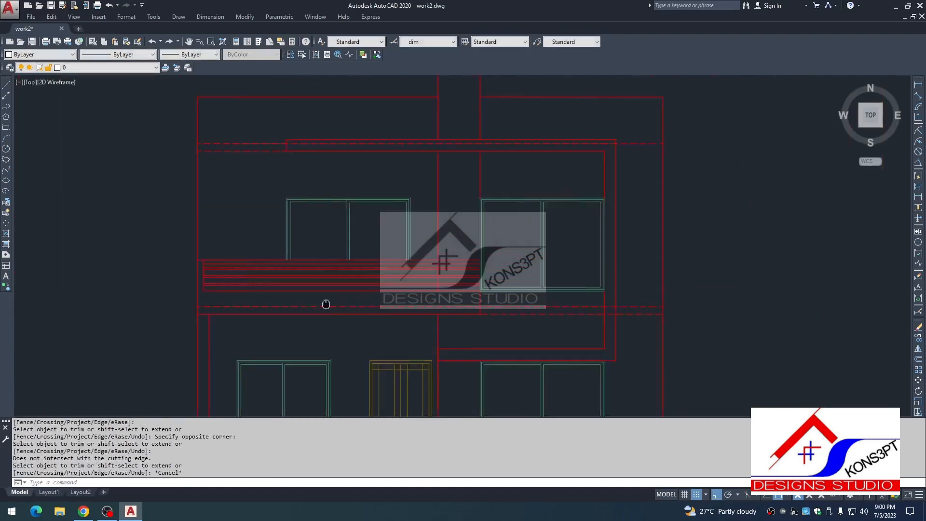
scroll(341, 246, down, 2)
key(Escape)
key(Escape)
key(Escape)
Examine the front part of the mumty floor plan and how the elevation sits relative to it.
scroll(345, 333, down, 3)
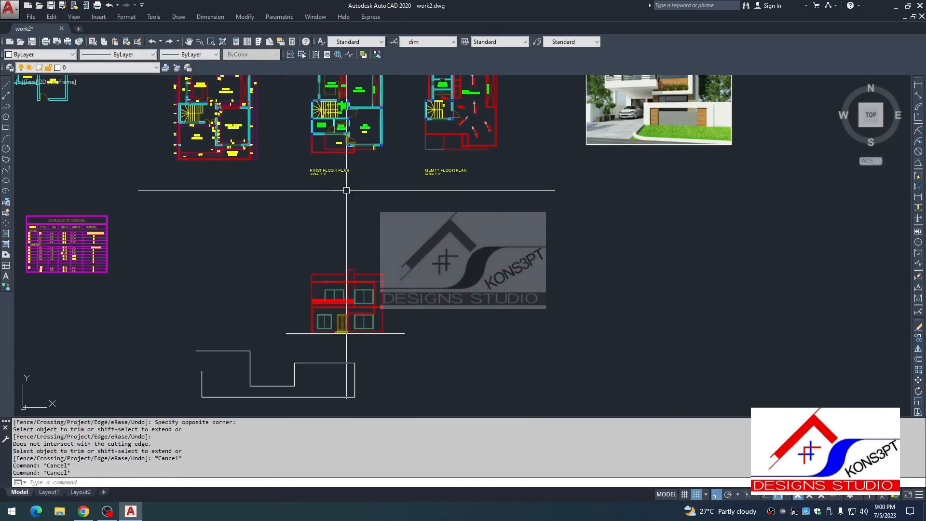
scroll(346, 203, up, 2)
key(Escape)
scroll(362, 247, down, 1)
key(Escape)
middle_drag(451, 229, 430, 174)
key(Escape)
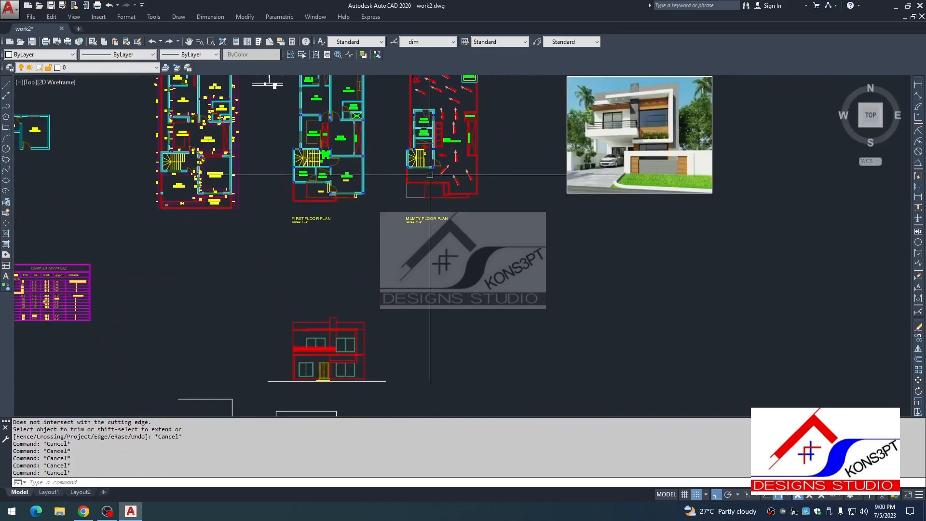
scroll(430, 174, up, 2)
scroll(466, 176, up, 4)
key(Escape)
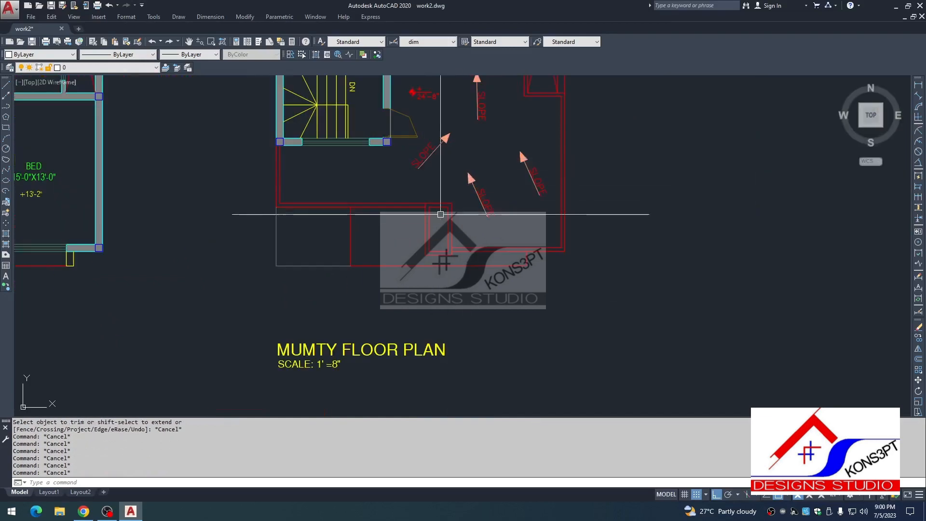
scroll(438, 224, down, 4)
middle_drag(444, 240, 424, 174)
key(Escape)
scroll(409, 176, down, 4)
key(Escape)
middle_drag(399, 225, 415, 178)
Move the whole front elevation beneath the mumty floor plan, using the matching outer stair walls of the two plans as reference points.
scroll(396, 198, up, 4)
click(411, 163)
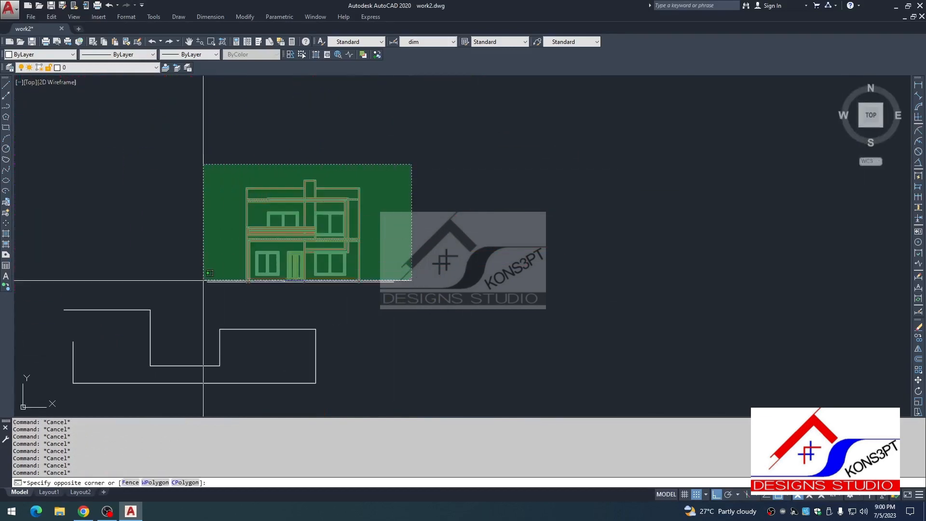
click(201, 281)
scroll(386, 270, down, 4)
text(, m)
scroll(339, 128, up, 10)
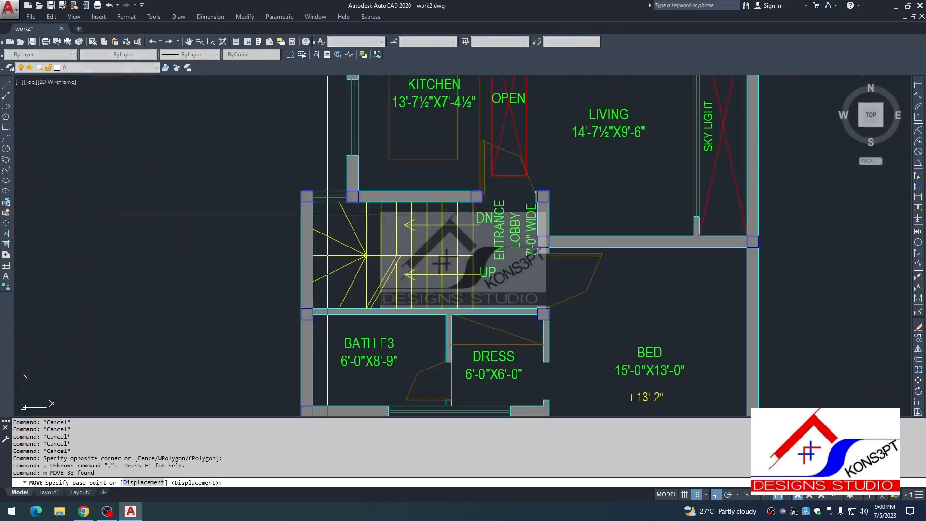
click(299, 251)
scroll(430, 252, down, 4)
middle_drag(625, 267, 360, 233)
scroll(391, 236, up, 4)
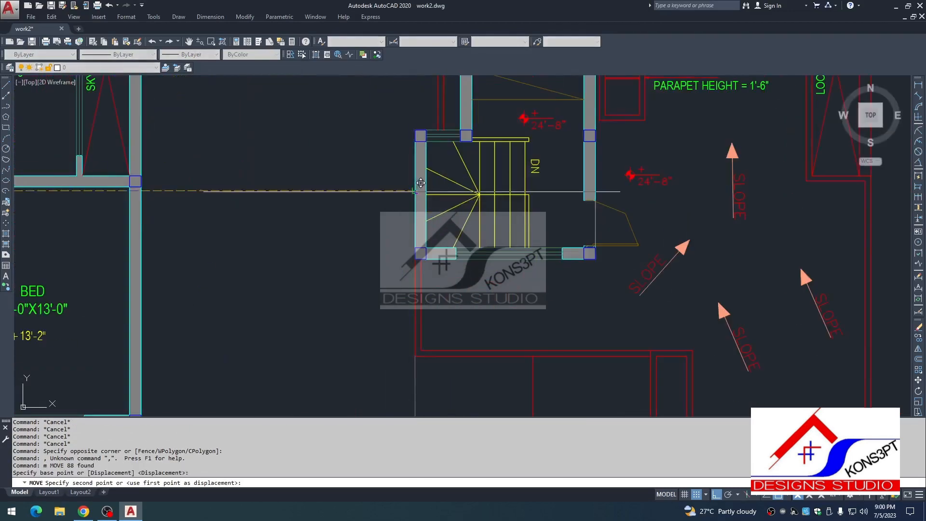
key(Escape)
key(Escape)
scroll(410, 203, down, 6)
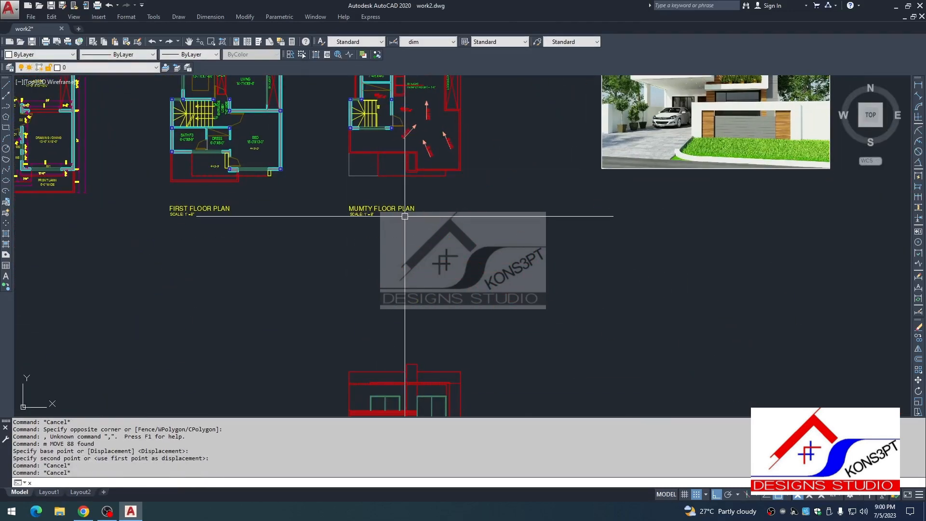
Place vertical construction lines through both outer edges of the mumty plan's stair room, running down through the elevation.
text(xl)
key(Return)
text(v)
key(Return)
scroll(391, 130, up, 5)
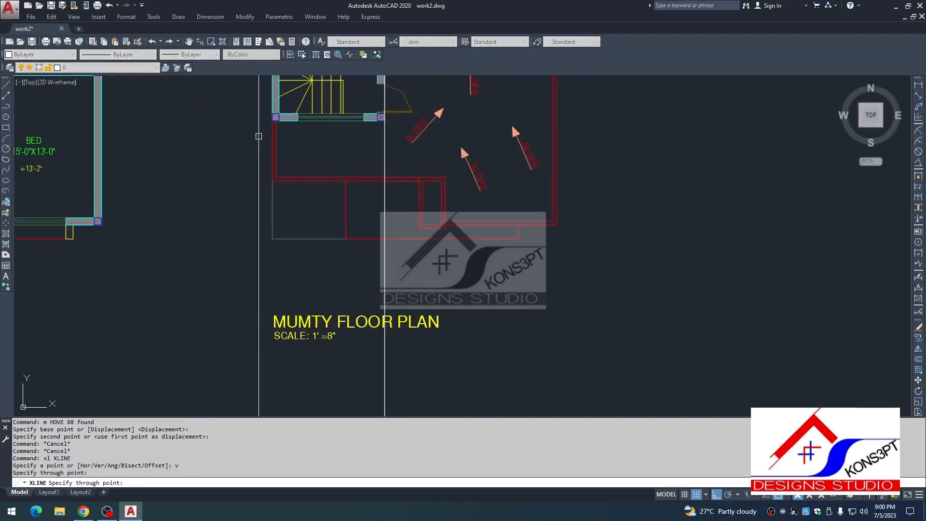
click(269, 118)
key(Escape)
key(Escape)
key(Escape)
key(x)
key(Escape)
scroll(370, 243, down, 5)
scroll(370, 242, up, 6)
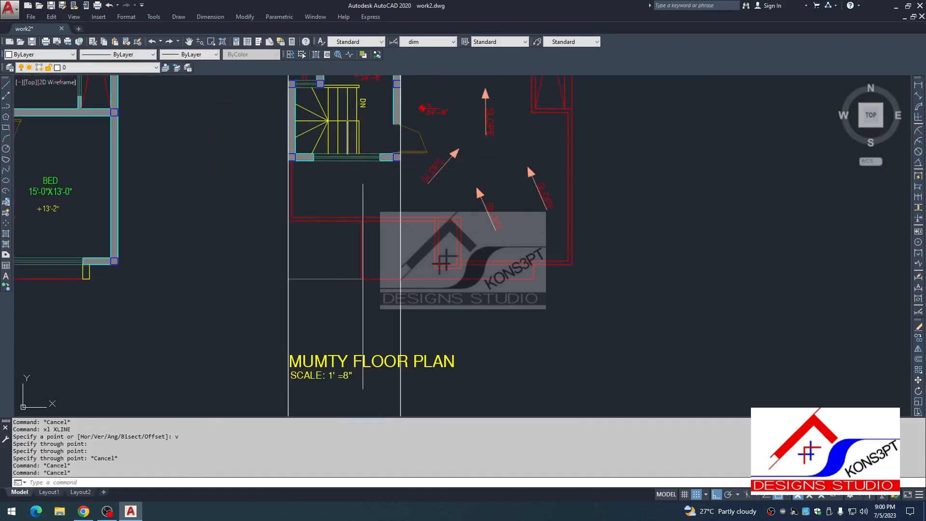
key(Escape)
key(Escape)
key(Escape)
key(Escape)
key(Escape)
Offset the elevation's upper dashed roof line 8' upward.
scroll(370, 242, down, 5)
scroll(355, 267, up, 6)
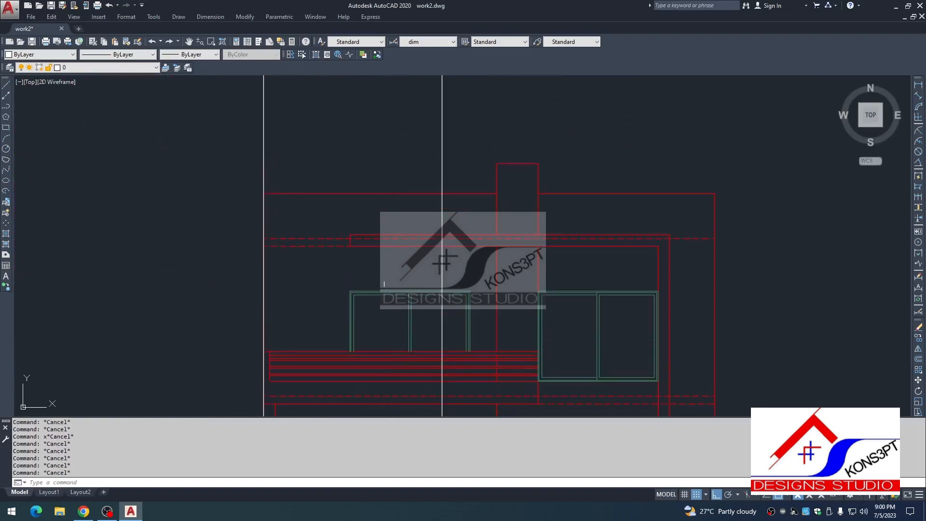
text(o)
key(Return)
click(315, 235)
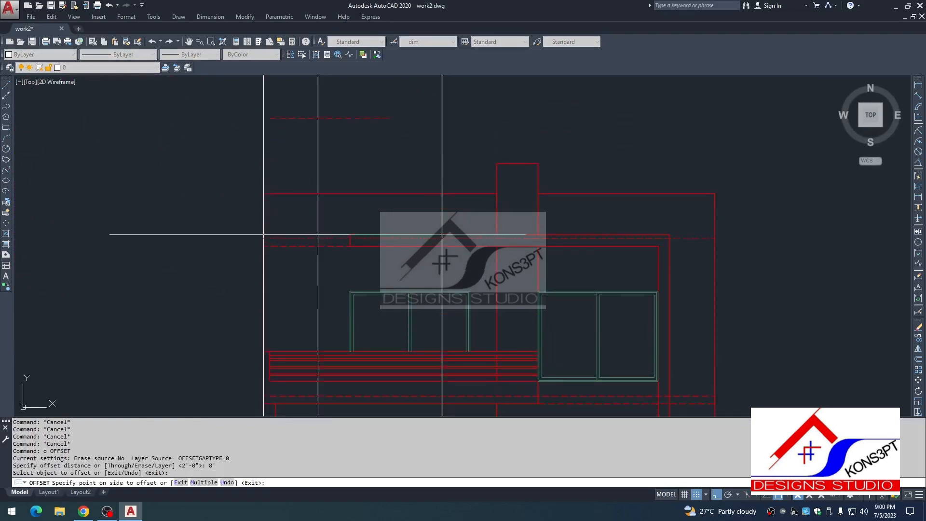
click(332, 209)
scroll(337, 204, down, 2)
middle_drag(337, 204, 341, 280)
key(space)
key(space)
scroll(367, 214, up, 2)
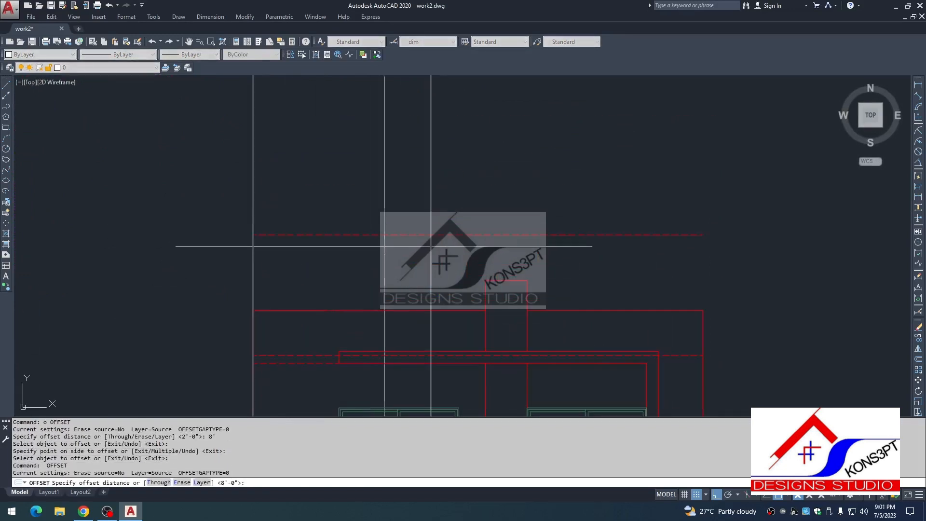
text(8)
key(Return)
key(Escape)
Offset the new dashed mumty roof line 6" upward, and offset the resulting line another 6" upward.
text(o )
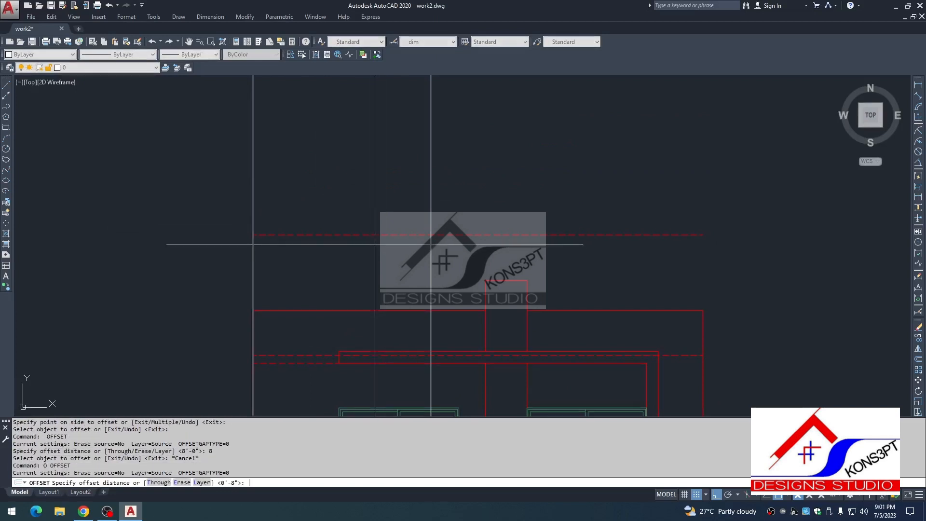
text(6)
key(Return)
click(376, 235)
click(377, 221)
key(space)
key(space)
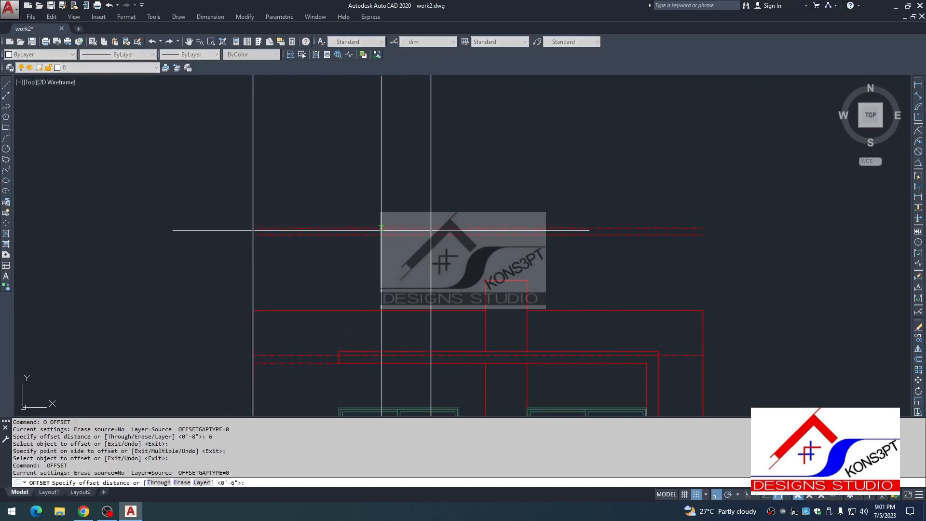
key(space)
click(380, 228)
click(379, 215)
key(Escape)
Fillet the topmost dashed line with the right-hand vertical construction line to form the mumty block's corner.
scroll(430, 229, up, 4)
text(f)
click(431, 228)
click(417, 208)
key(Escape)
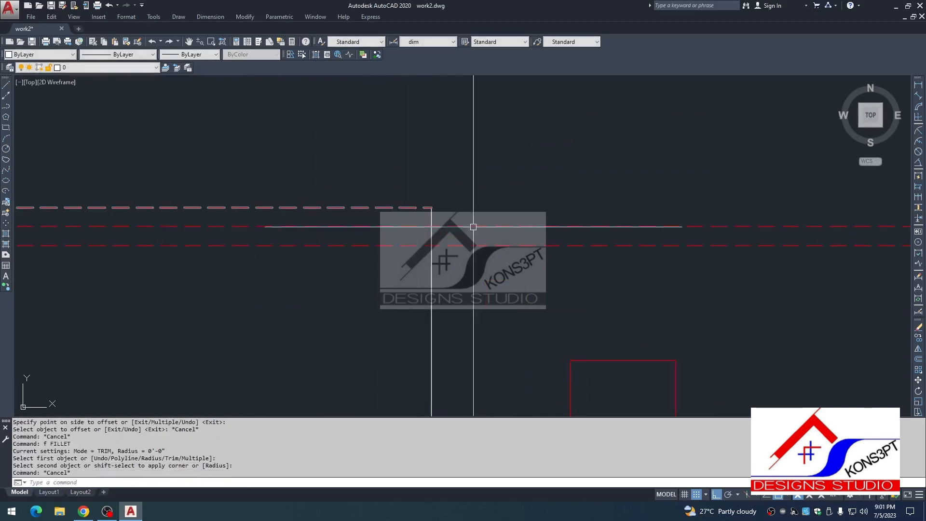
scroll(345, 258, down, 8)
text(tr)
key(Escape)
key(Escape)
Fillet the topmost dashed line with the left-hand vertical construction line to form the mumty block's other upper corner.
scroll(320, 258, up, 2)
key(Escape)
text(f)
scroll(305, 233, up, 4)
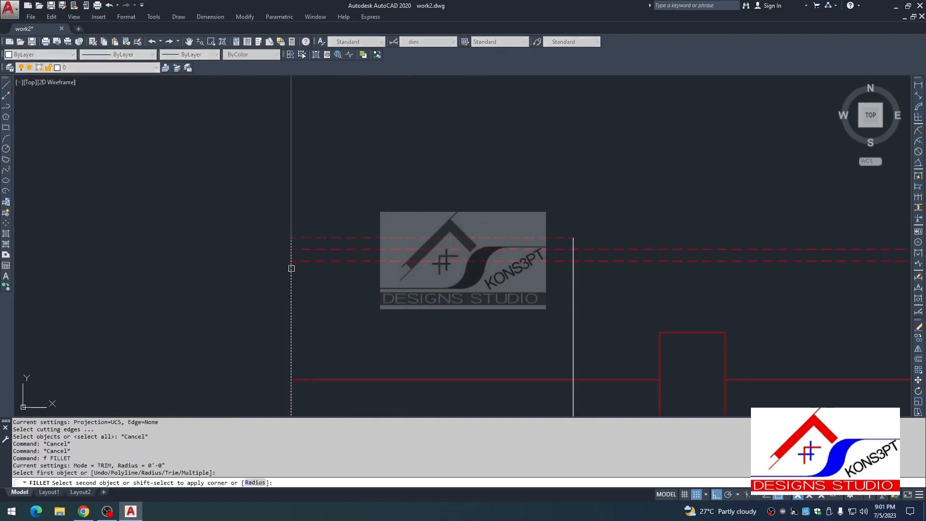
key(Escape)
scroll(551, 258, down, 2)
text(tr TRIM)
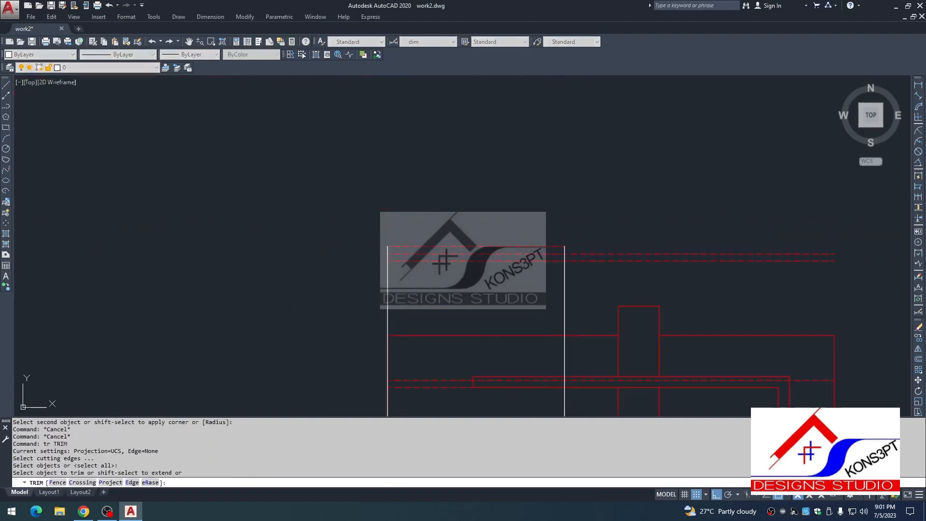
key(Escape)
key(Escape)
Examine the mumty floor plan's stair room and the rooms behind it against the elevation.
scroll(336, 343, down, 8)
scroll(554, 125, up, 4)
scroll(433, 204, down, 4)
key(Escape)
scroll(281, 231, up, 8)
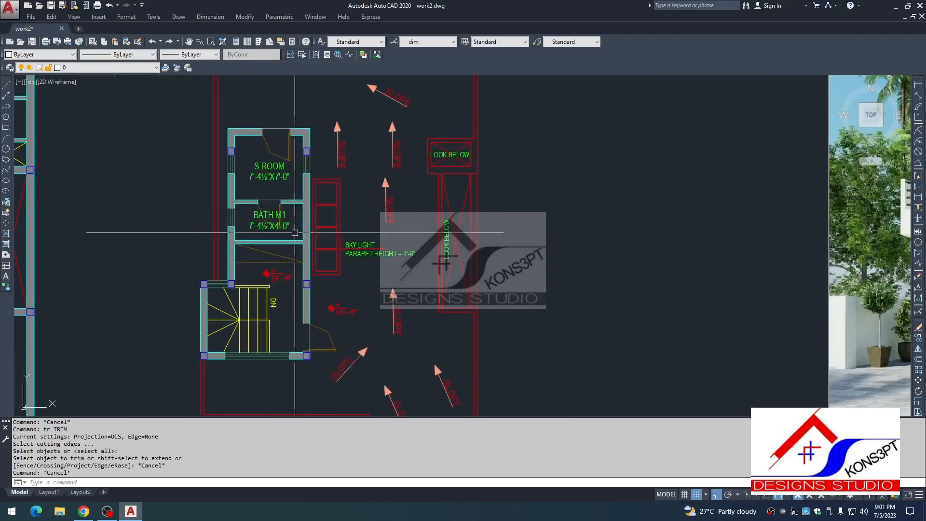
scroll(331, 177, down, 6)
middle_drag(341, 246, 343, 96)
key(Escape)
scroll(345, 144, up, 9)
key(Escape)
text(t r)
click(379, 165)
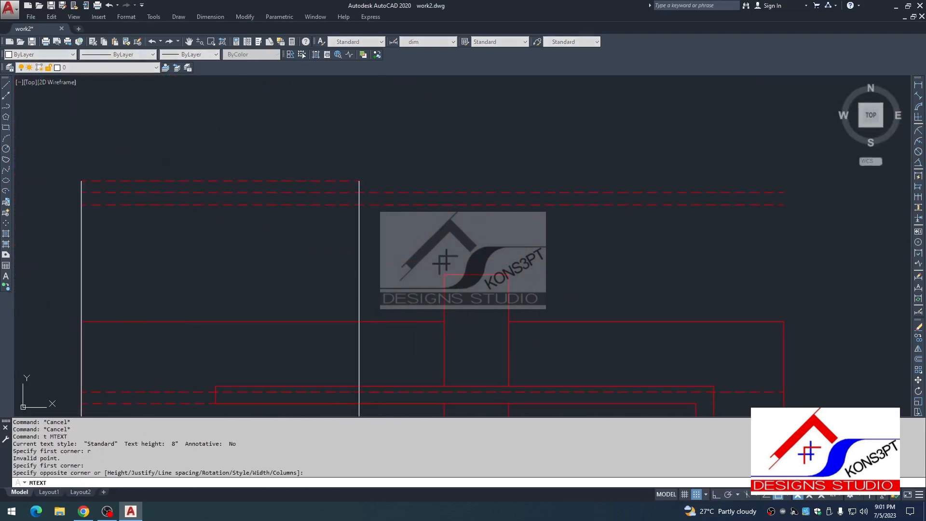
text(tr)
key(Escape)
key(Escape)
Trim the two lower dashed mumty roof lines where they extend past the mumty block's right vertical.
text(tr)
click(388, 173)
click(415, 226)
key(Escape)
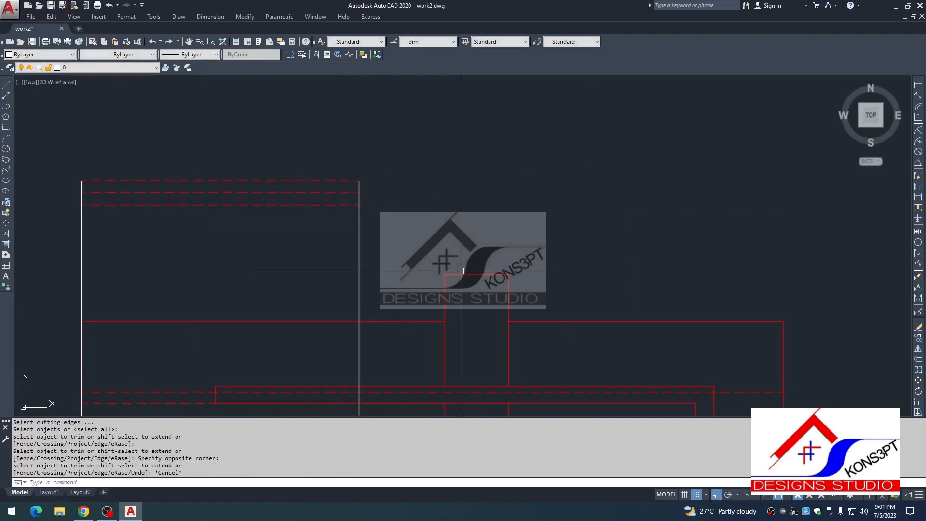
Match the mumty block's top line and both verticals to the properties of the small tower's solid red top line.
text(ma)
click(460, 273)
click(394, 152)
click(60, 186)
key(Escape)
Trim the mumty block's right vertical below the horizontal roof parapet line.
text(tr)
click(323, 311)
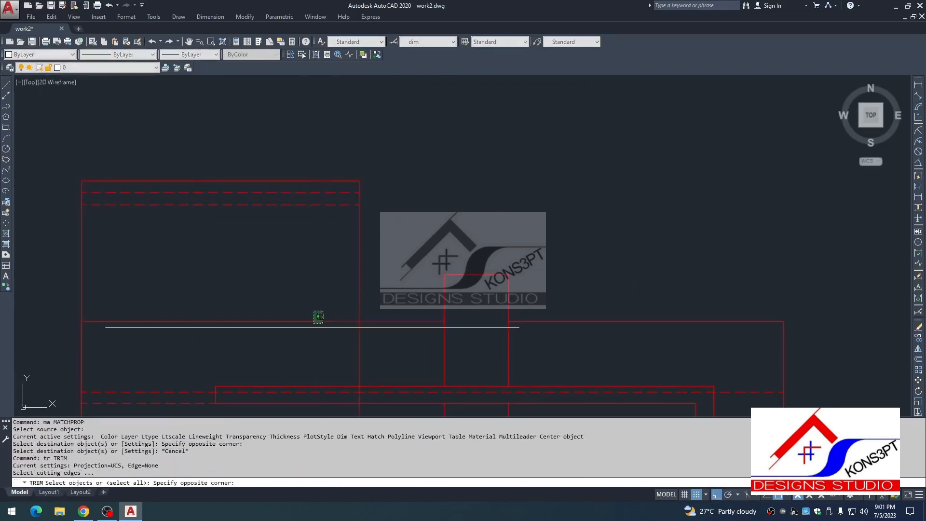
click(312, 327)
key(space)
click(370, 341)
click(104, 337)
key(Escape)
key(Escape)
key(Escape)
scroll(290, 377, down, 2)
middle_drag(291, 377, 397, 213)
scroll(386, 260, down, 2)
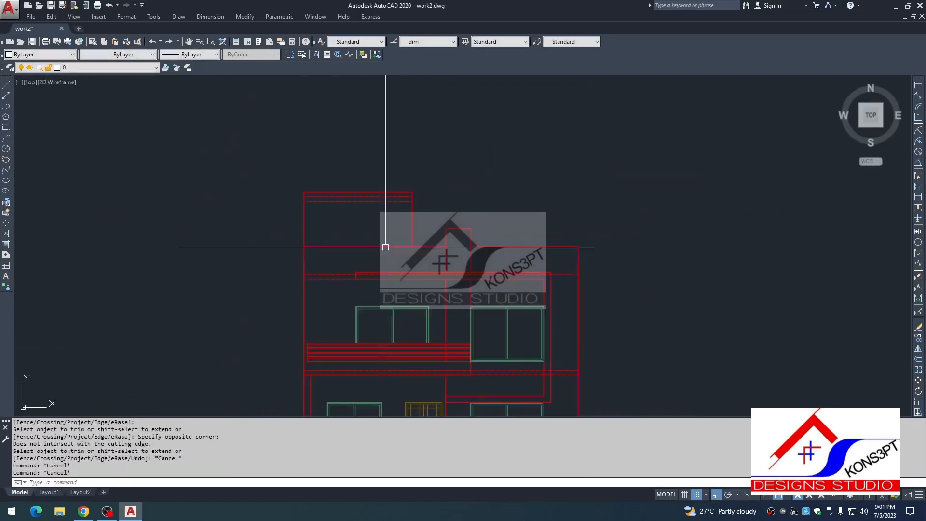
Draw two vertical construction lines through the edges of the front stair window in the mumty floor plan.
key(Escape)
scroll(365, 264, down, 6)
key(Escape)
middle_drag(368, 308, 357, 393)
scroll(356, 215, up, 6)
key(Escape)
text(x)
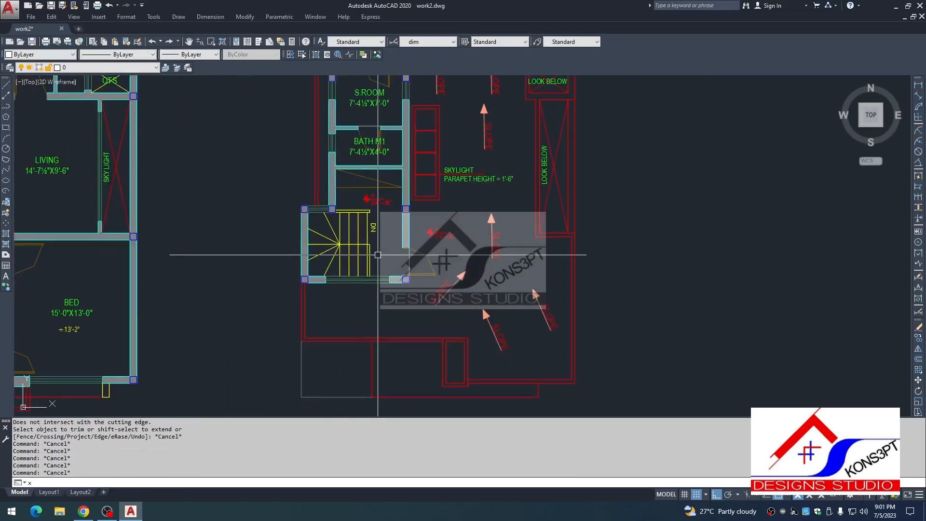
text(l)
key(space)
key(Escape)
text(xl)
key(space)
text(v)
key(space)
scroll(361, 266, up, 2)
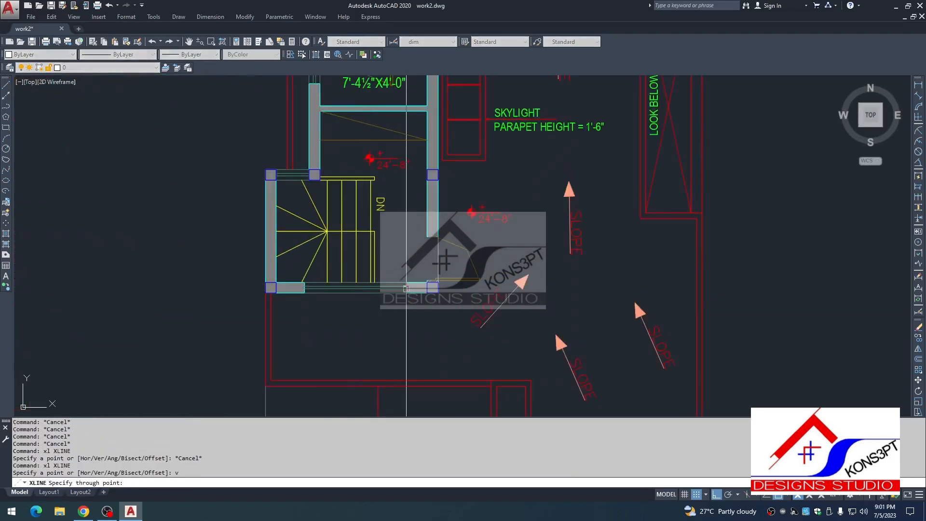
key(Escape)
Copy the ground floor's left window up to the mumty block, from the dashed plinth line to the upper dashed roof line.
scroll(373, 292, down, 5)
middle_drag(363, 395, 331, 242)
scroll(331, 242, up, 4)
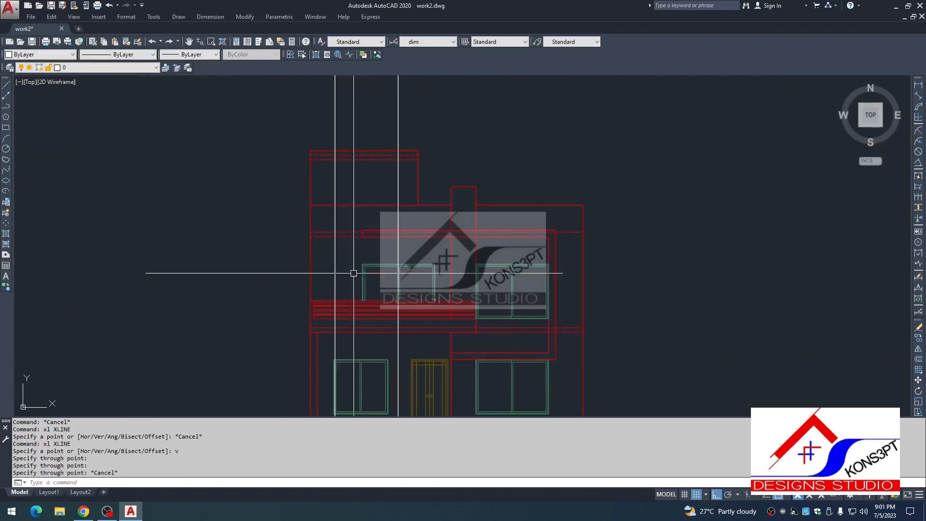
middle_drag(354, 384, 341, 209)
key(Escape)
scroll(340, 208, up, 4)
click(285, 134)
click(453, 302)
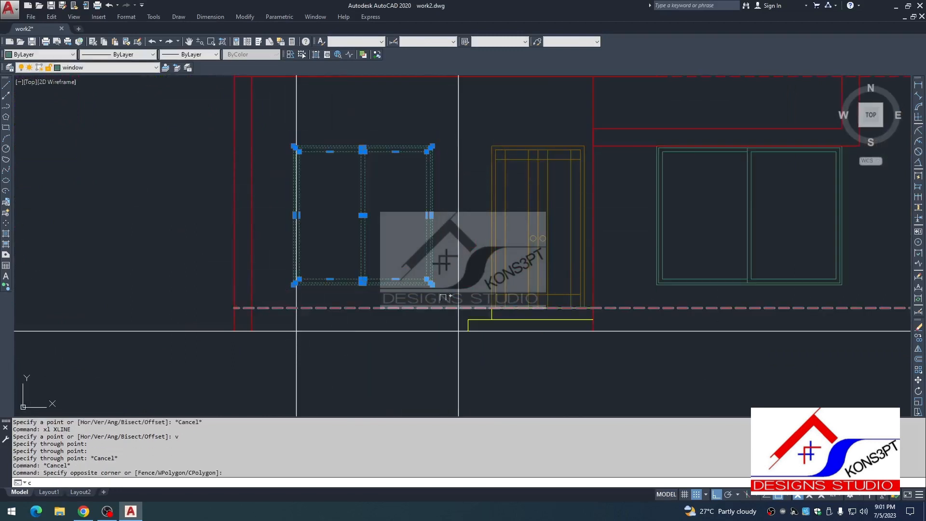
text(co)
key(space)
click(432, 285)
scroll(449, 137, down, 3)
key(Escape)
key(space)
text(p)
key(space)
key(space)
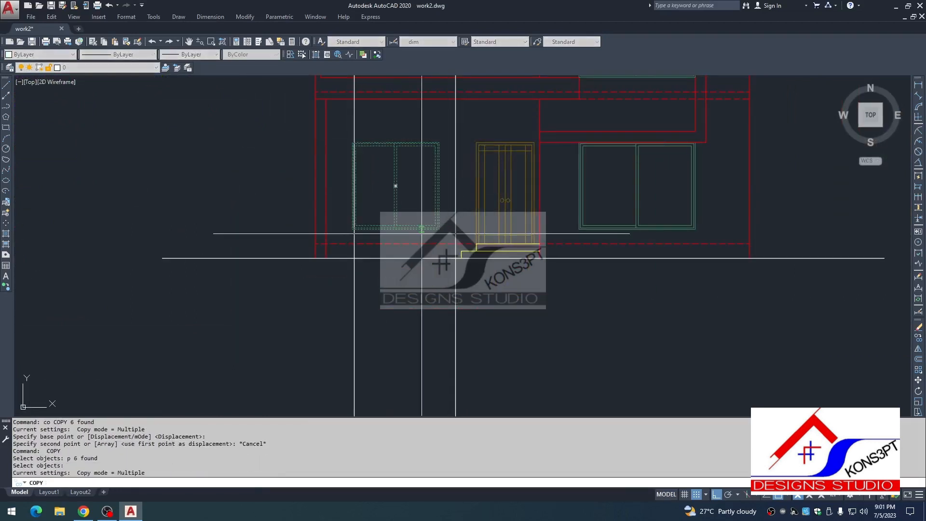
click(418, 244)
scroll(410, 106, down, 2)
middle_drag(413, 106, 408, 273)
scroll(414, 192, up, 4)
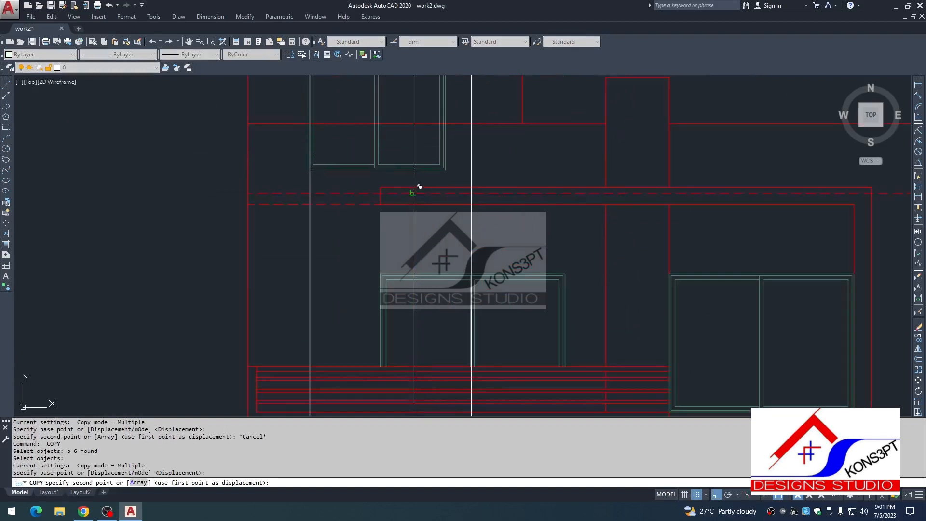
click(412, 192)
key(Escape)
scroll(446, 190, down, 2)
key(Escape)
middle_drag(413, 183, 384, 264)
key(Escape)
Move the copied mumty window so its outer left edge sits on the left-hand vertical construction line.
scroll(400, 193, up, 2)
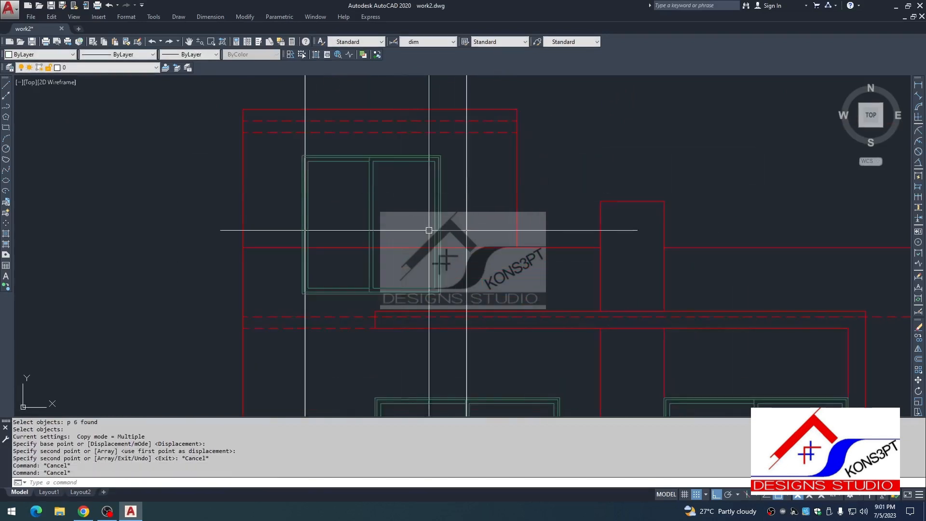
scroll(429, 230, down, 2)
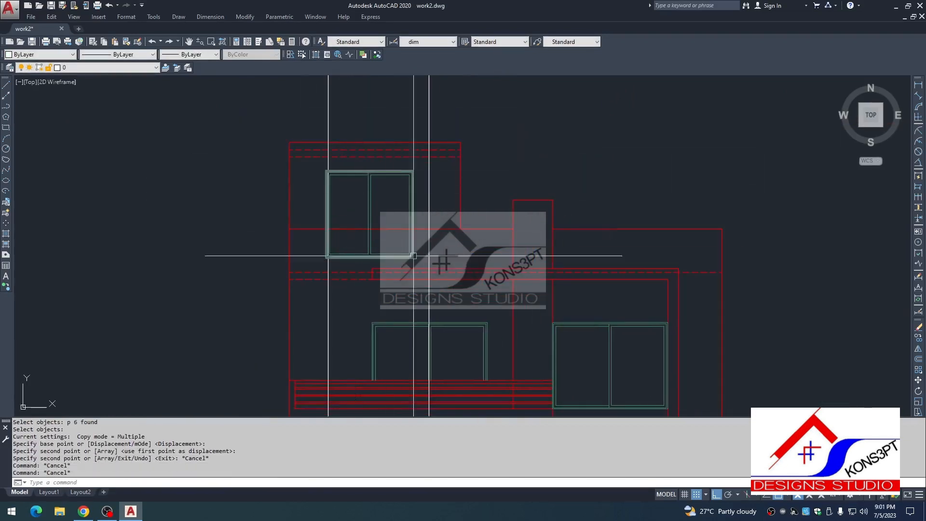
middle_drag(413, 255, 400, 275)
key(Escape)
key(Escape)
scroll(309, 190, up, 2)
middle_drag(309, 189, 318, 160)
scroll(317, 160, down, 1)
click(316, 153)
click(490, 325)
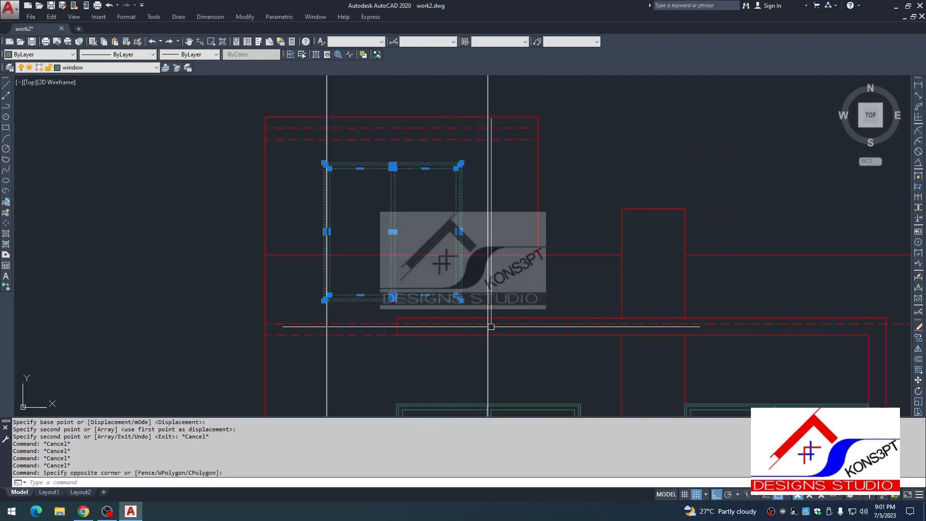
scroll(312, 297, up, 4)
text(,)
key(Return)
text(m)
key(Return)
click(338, 302)
scroll(356, 293, down, 3)
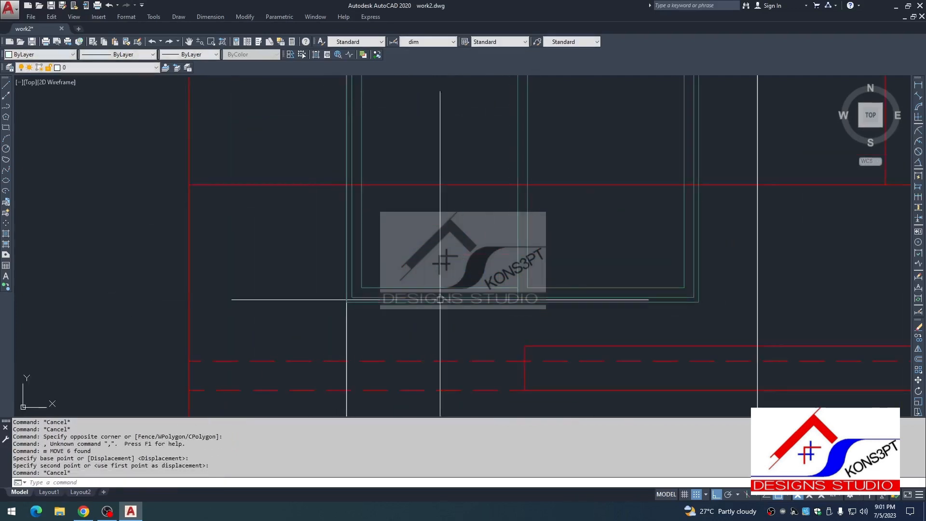
key(Escape)
key(Escape)
Measure the gap between the mumty window's right edge and the right-hand construction line.
key(Return)
click(458, 288)
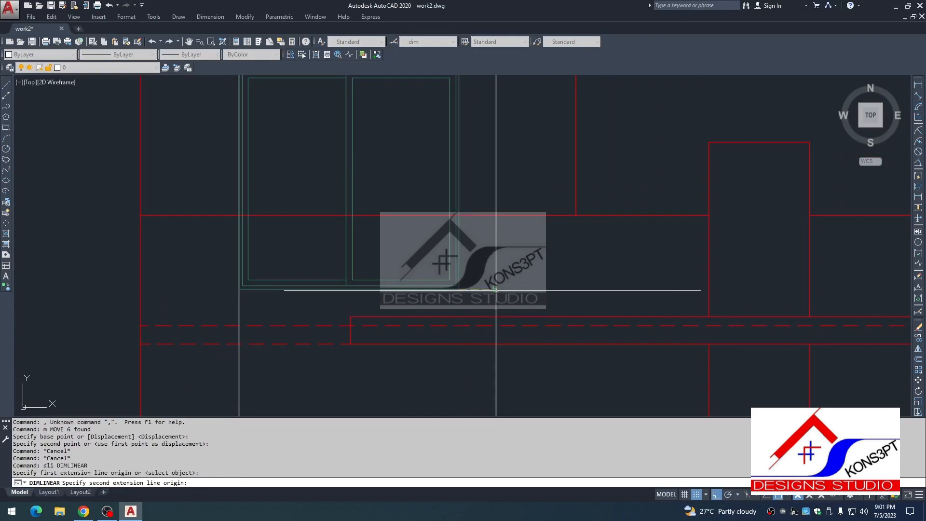
click(496, 289)
key(Escape)
scroll(478, 257, down, 4)
Stretch the right-hand frame of the mumty window 6 inches towards the right-hand construction line.
text(s)
key(Return)
click(470, 299)
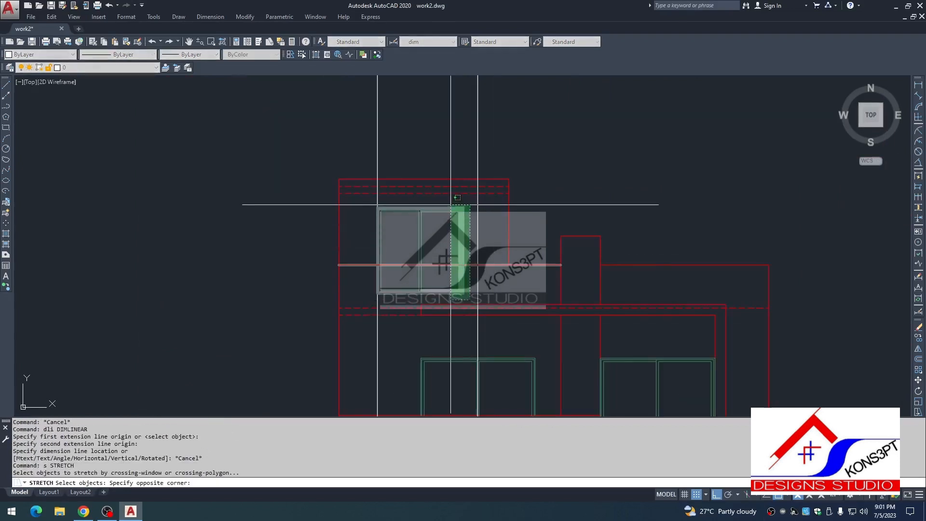
click(458, 195)
key(Return)
scroll(501, 231, up, 2)
click(464, 244)
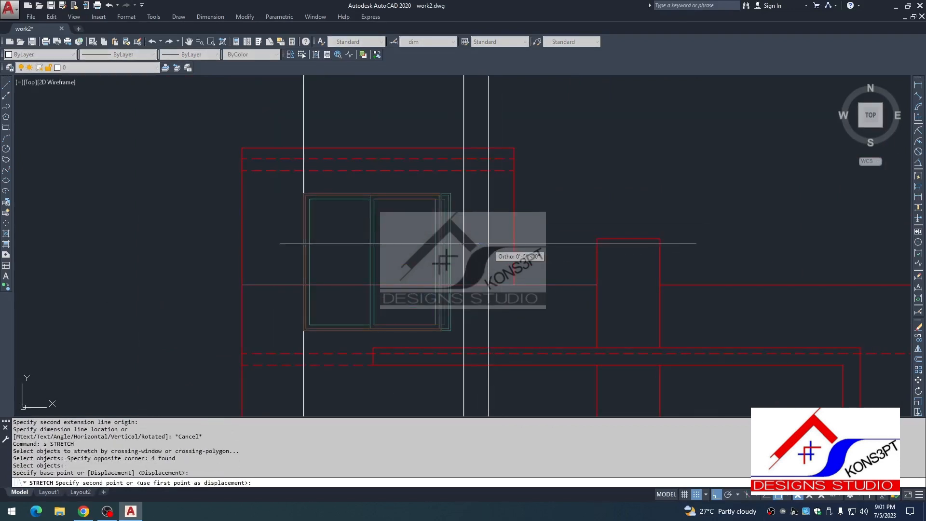
text(6)
key(Return)
Stretch the mumty window's central mullion and right-hand frame together another 6 inches to the right.
key(Return)
click(457, 186)
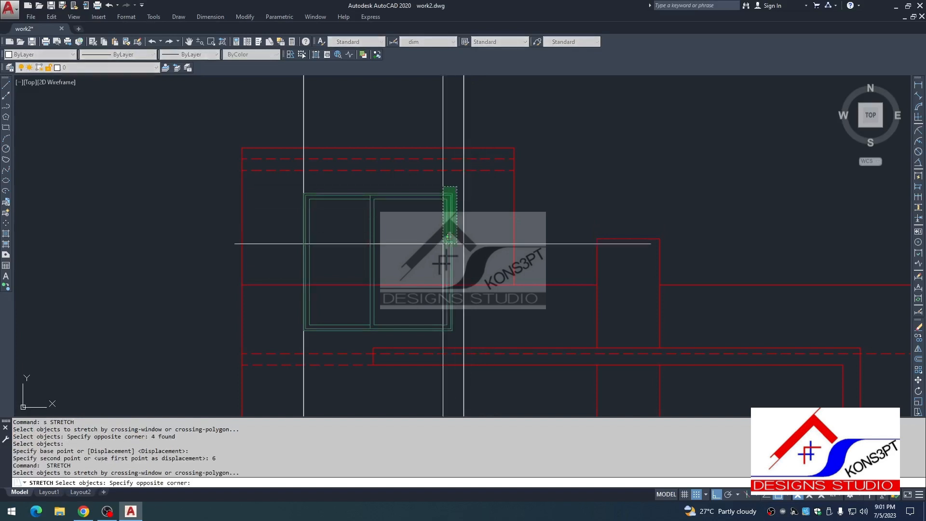
click(354, 344)
key(Return)
click(580, 188)
text(6)
key(Return)
key(Escape)
key(Escape)
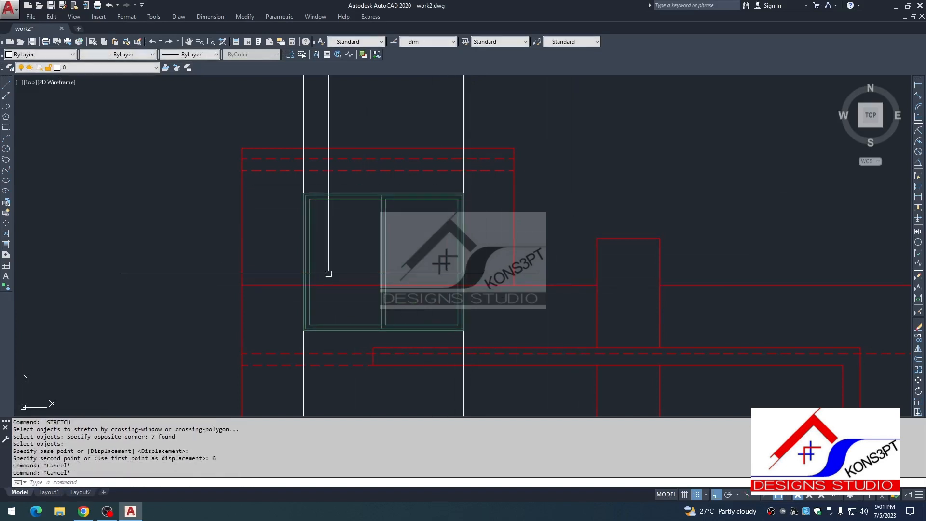
Erase the two vertical construction lines and trim the mumty window's frame below the roof parapet line.
click(504, 114)
click(254, 132)
text(e tr)
click(338, 284)
key(space)
click(489, 294)
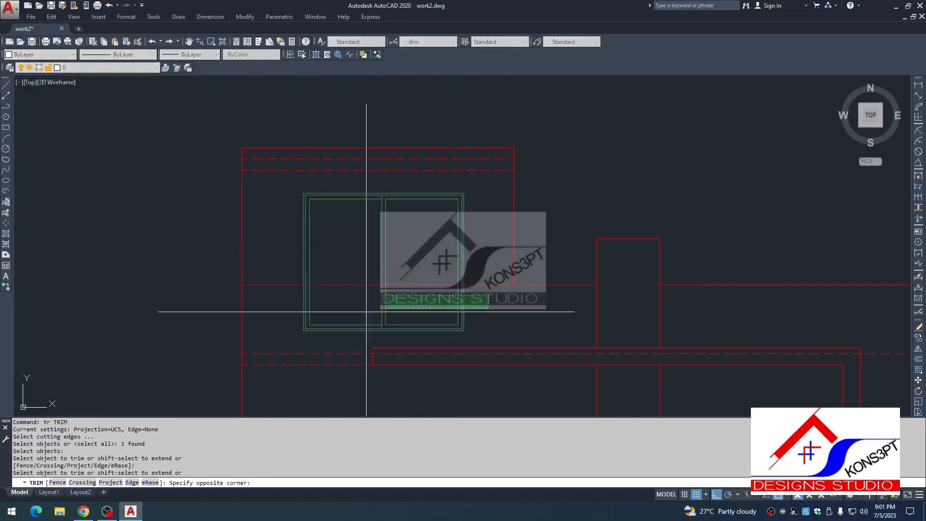
click(269, 321)
key(Escape)
Compare the whole elevation with the reference image, examining the projecting canopy above the first floor balcony.
scroll(450, 335, down, 5)
scroll(496, 305, up, 2)
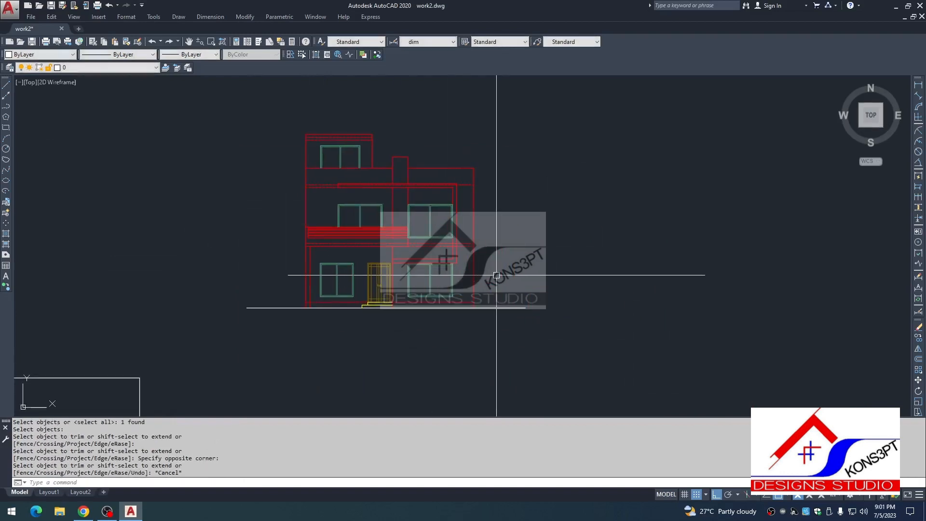
scroll(401, 257, up, 6)
scroll(403, 200, down, 4)
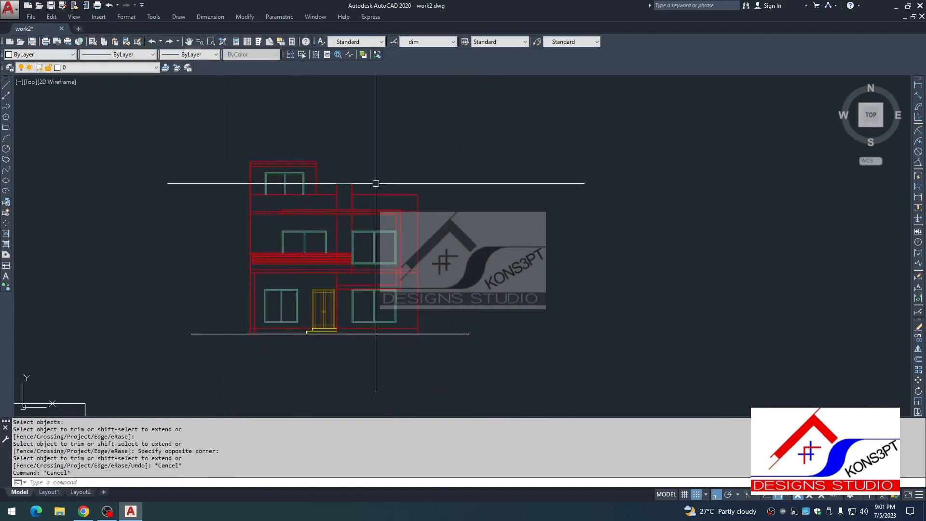
middle_drag(348, 291, 372, 315)
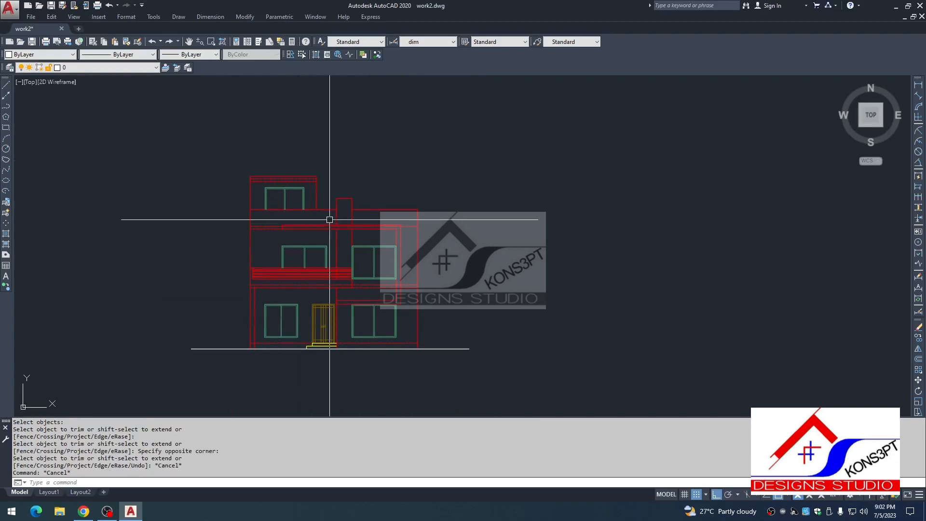
key(Escape)
scroll(337, 261, down, 5)
scroll(467, 135, up, 6)
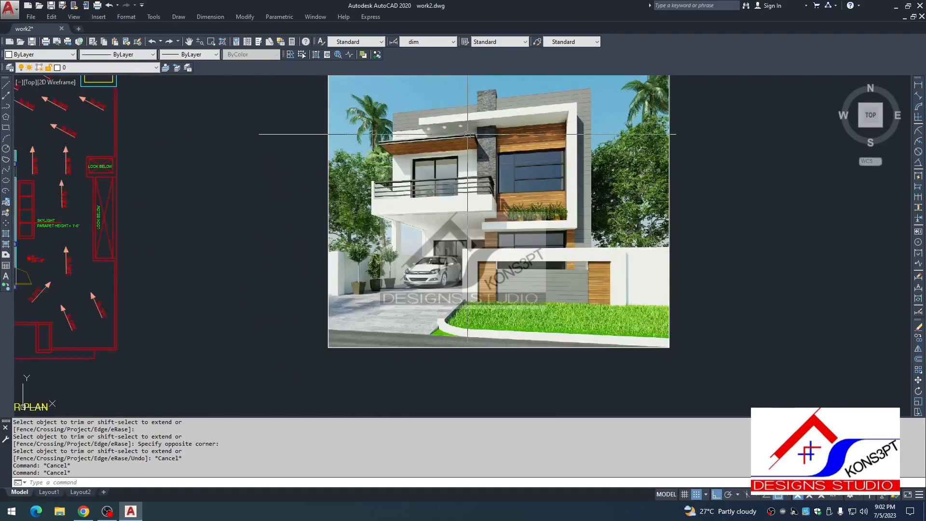
middle_drag(467, 134, 397, 172)
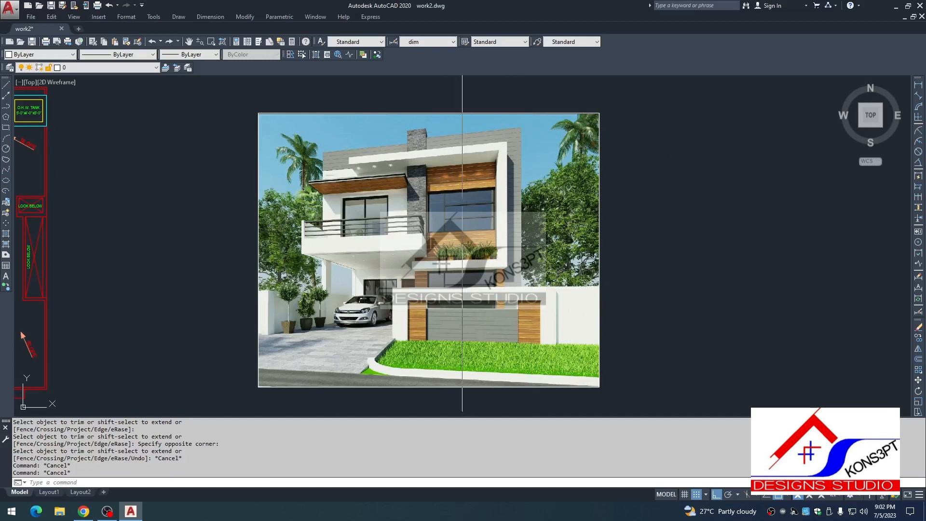
key(Escape)
scroll(352, 193, up, 4)
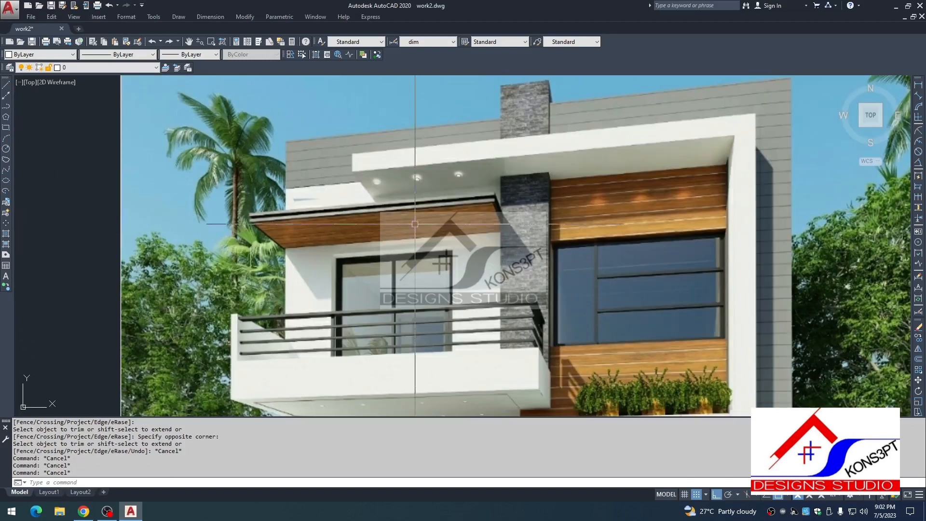
scroll(412, 232, down, 8)
middle_drag(392, 368, 458, 182)
scroll(224, 232, up, 4)
scroll(354, 228, up, 4)
middle_drag(427, 242, 337, 265)
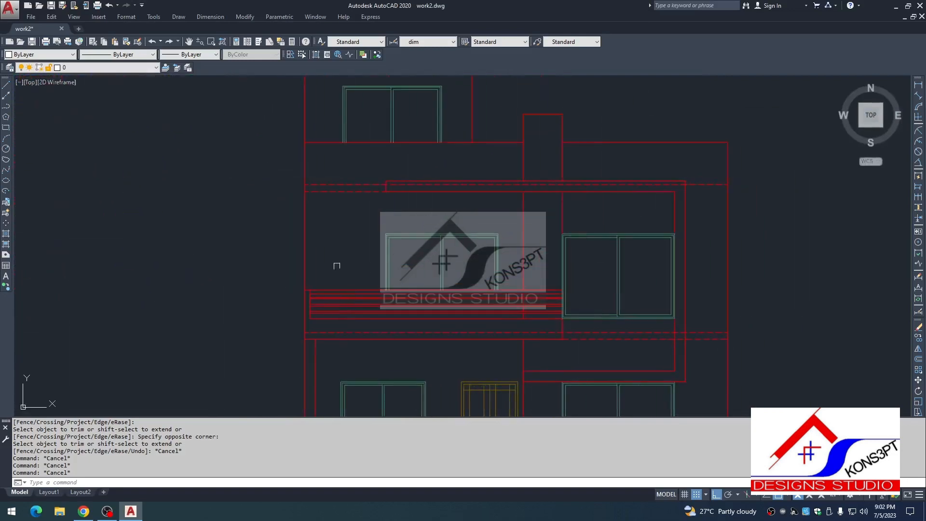
key(Escape)
key(Escape)
scroll(470, 225, up, 2)
text(o)
key(Return)
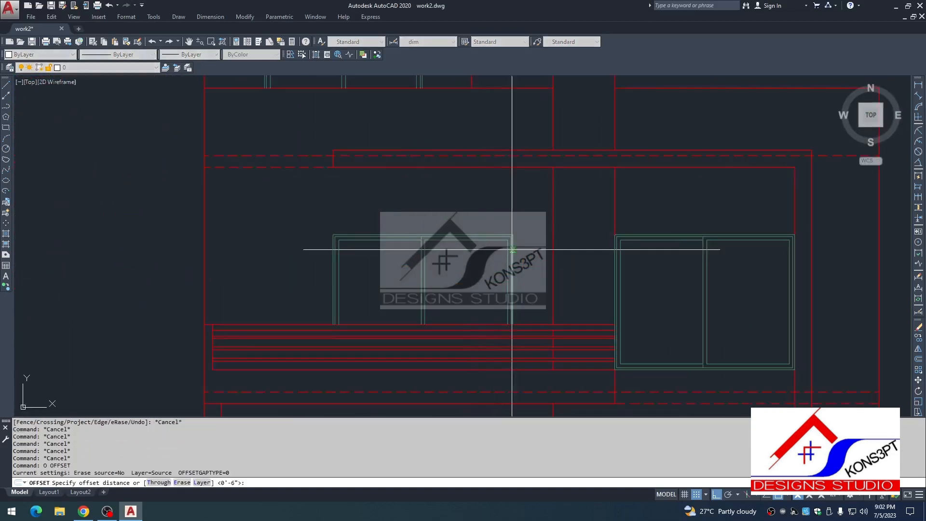
key(Escape)
Draw a horizontal line from the balcony window's upper right corner to the elevation's left outer wall line.
text(l)
key(Return)
scroll(518, 229, up, 2)
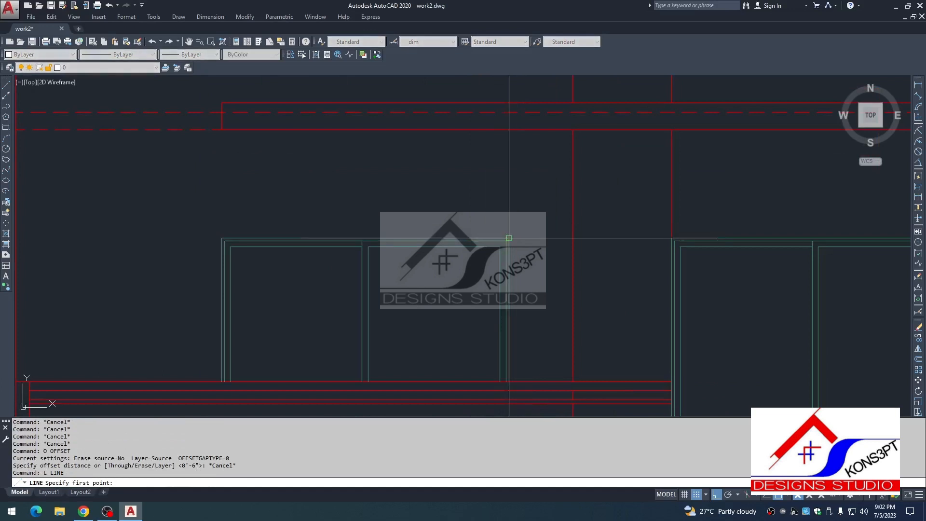
click(509, 238)
scroll(258, 245, down, 2)
middle_drag(258, 245, 444, 247)
click(292, 241)
key(Escape)
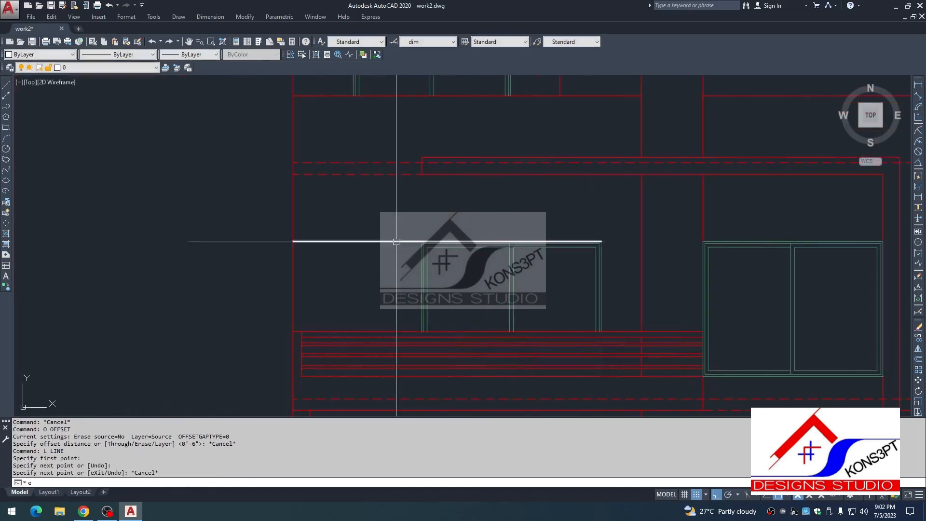
Extend the horizontal line above the balcony window to the small tower's left vertical.
text(ex)
key(Return)
key(Return)
click(398, 242)
middle_drag(607, 264, 411, 270)
key(Escape)
key(Return)
key(Return)
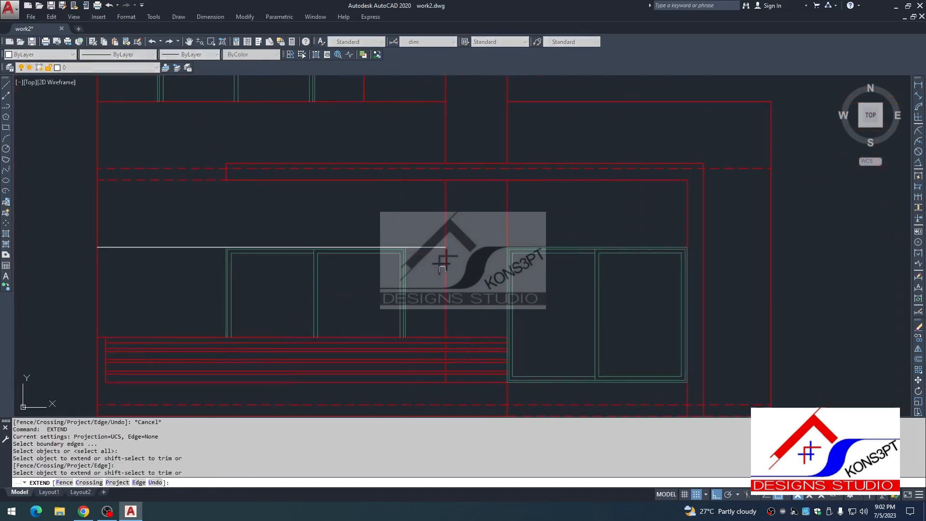
click(400, 248)
key(Escape)
Offset the horizontal line above the balcony window 6 inches upward.
text(o)
key(Return)
text(6)
key(Return)
click(418, 248)
click(430, 222)
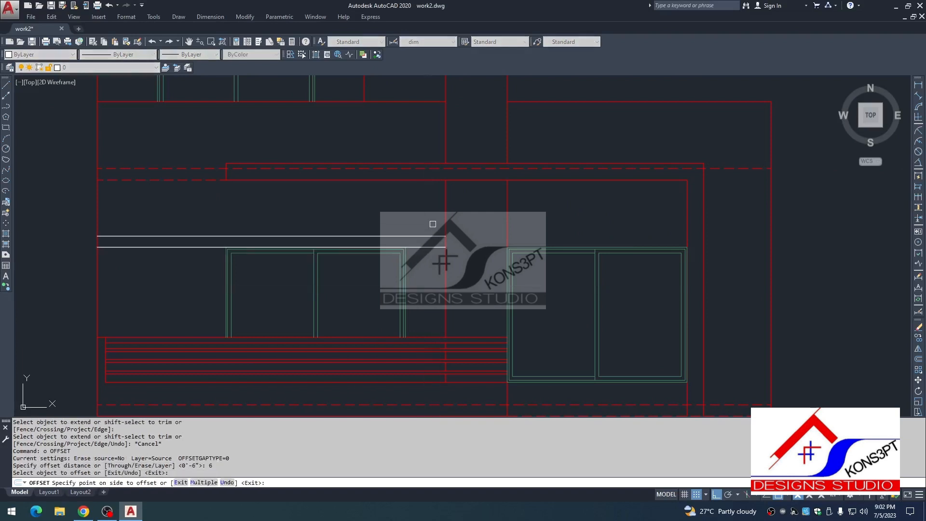
Offset the two horizontal canopy lines above the balcony window 2 inches inward, toward each other.
key(Escape)
text(o)
key(Return)
text(2)
key(Return)
click(429, 236)
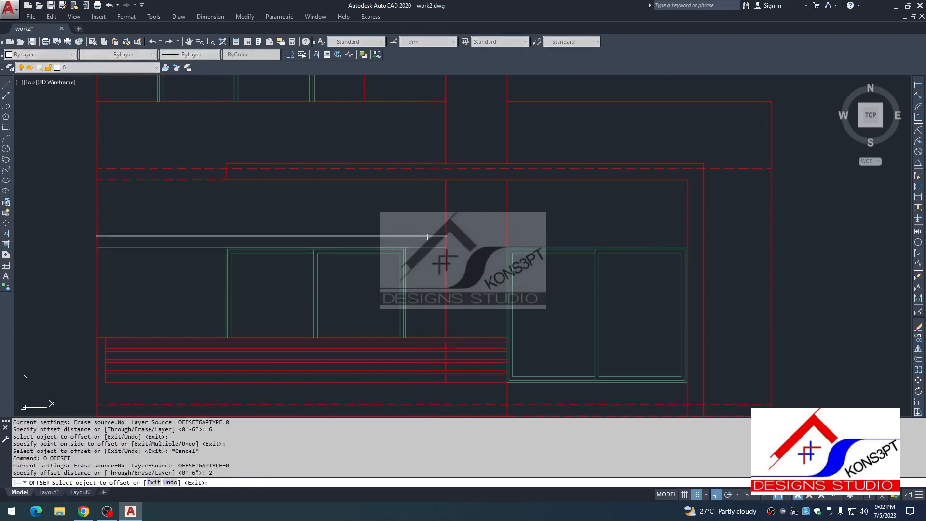
click(427, 242)
click(426, 247)
click(427, 233)
key(Escape)
Compare the canopy lines in the elevation with the reference image, examining the canopy edge and the stone-clad tower beside it.
scroll(378, 302, down, 1)
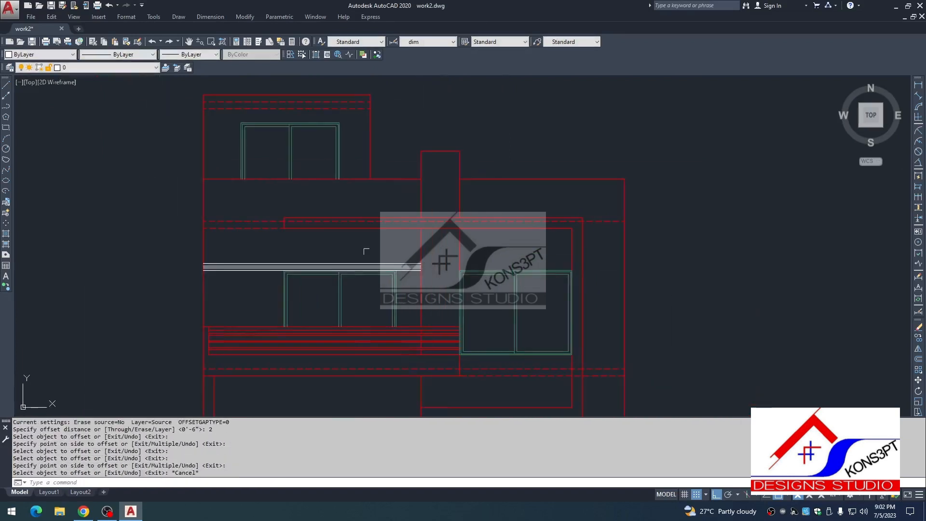
scroll(254, 276, up, 2)
key(Escape)
scroll(314, 286, down, 1)
scroll(315, 287, down, 8)
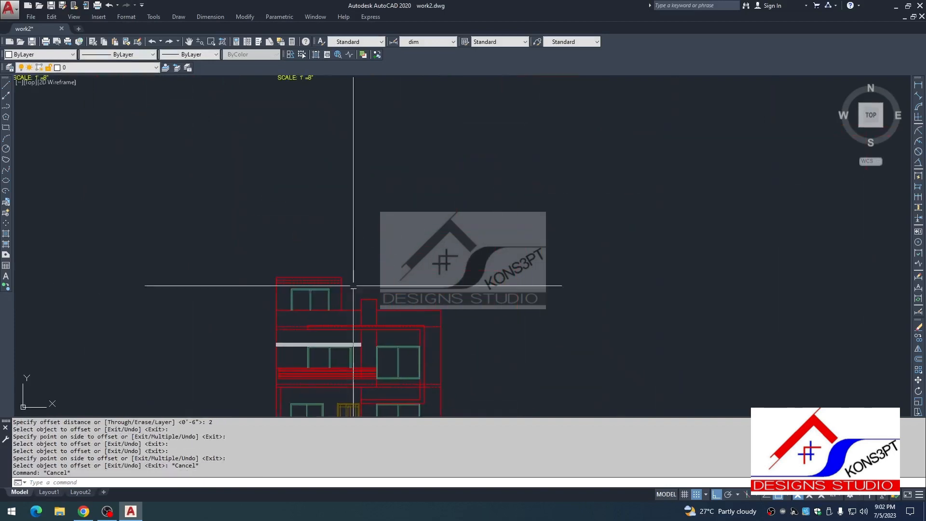
scroll(501, 153, up, 7)
scroll(501, 153, up, 2)
middle_drag(500, 159, 451, 278)
scroll(410, 251, up, 2)
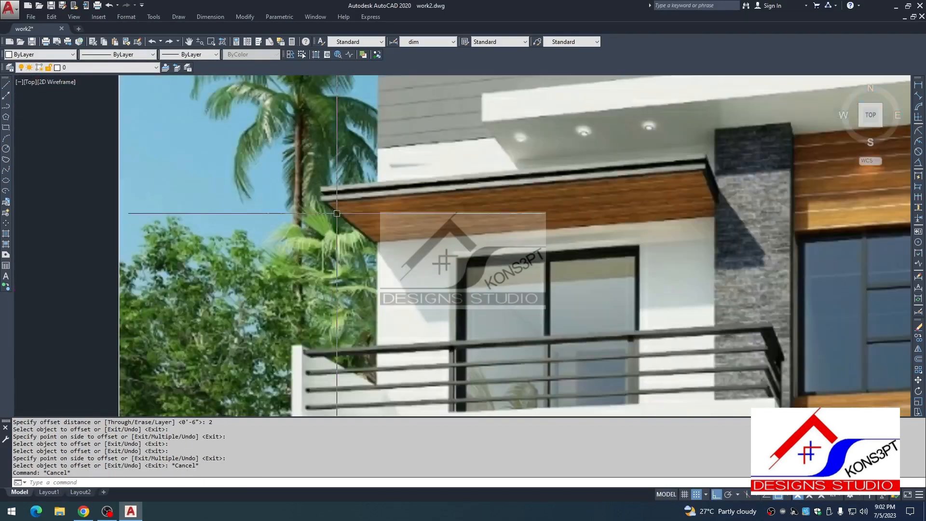
scroll(336, 211, up, 1)
middle_drag(371, 184, 224, 226)
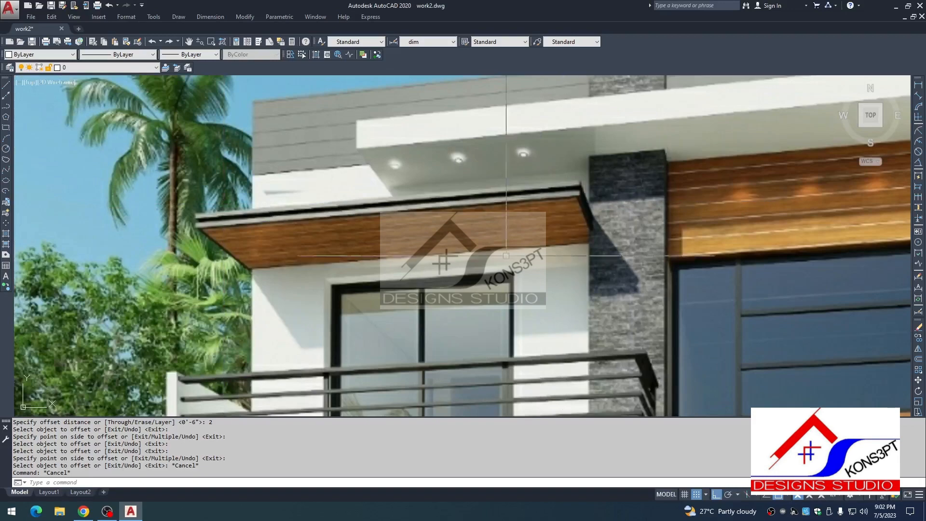
scroll(506, 255, down, 5)
scroll(414, 305, up, 5)
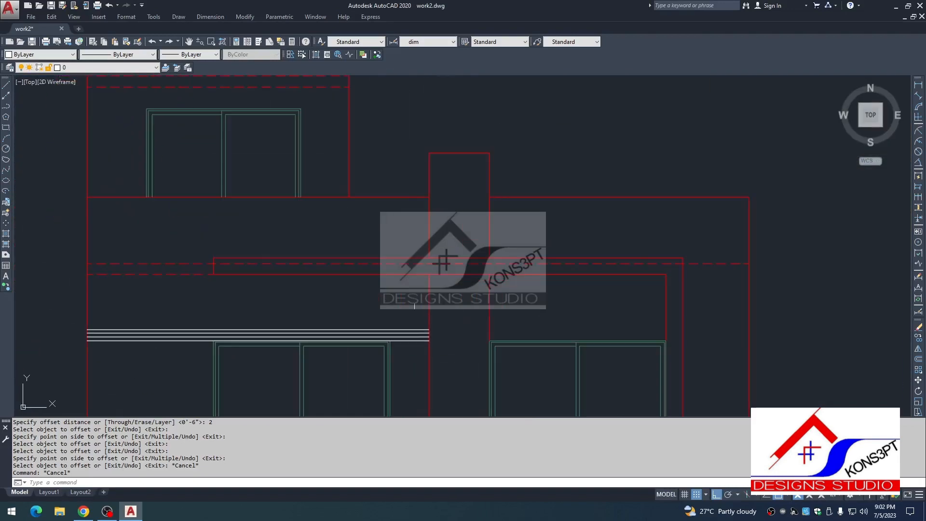
Match the four canopy lines' properties to the red elevation linework.
key(Escape)
text(ma)
click(428, 276)
click(413, 314)
click(403, 351)
key(Escape)
key(Escape)
Start a hatch and pick the small tower's areas above and below the roof band, including the strips between the balcony rails.
scroll(388, 279, down, 2)
mouse_move(427, 356)
middle_down()
mouse_move(388, 280)
mouse_move(399, 295)
middle_up()
key(Escape)
text(h)
key(space)
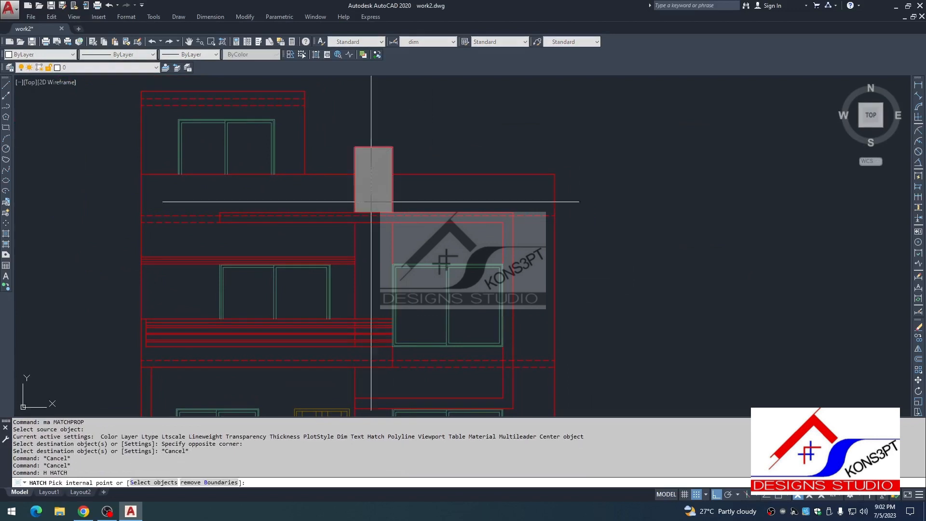
scroll(371, 198, up, 3)
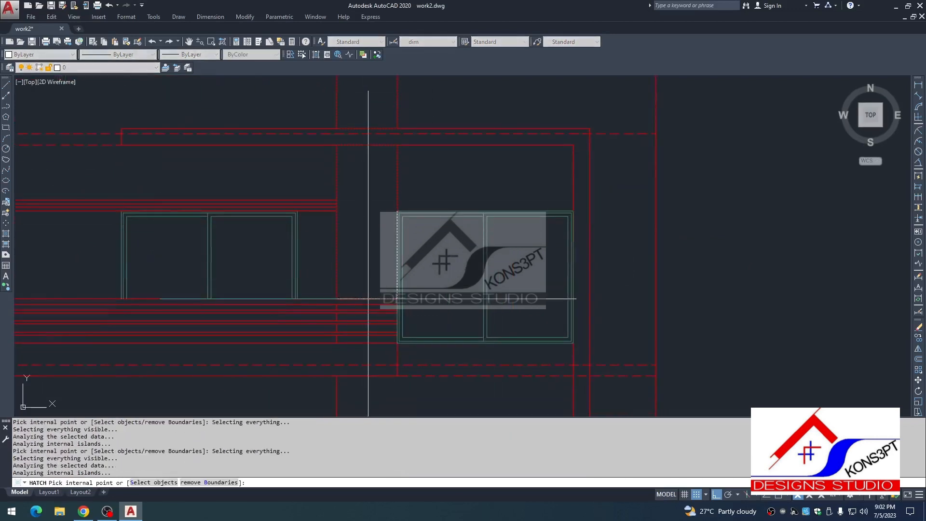
scroll(365, 301, up, 2)
scroll(365, 309, up, 2)
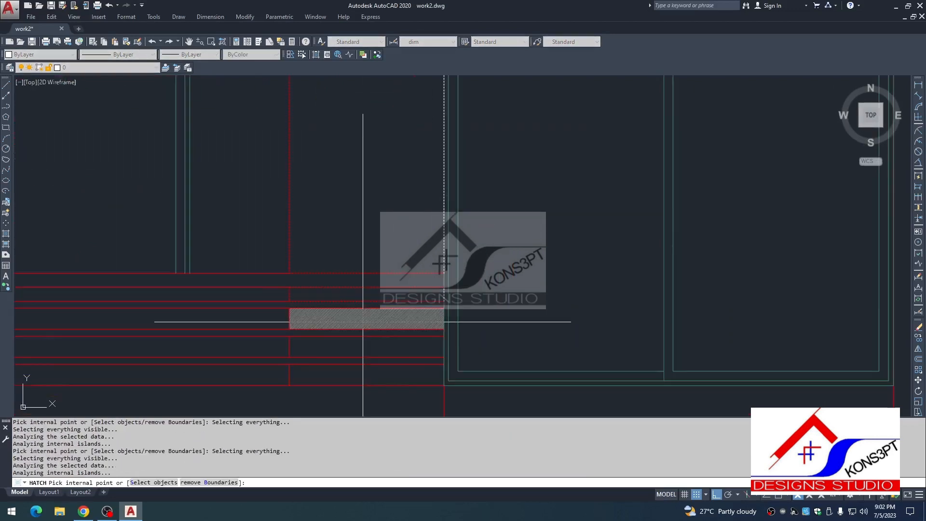
click(365, 357)
key(Return)
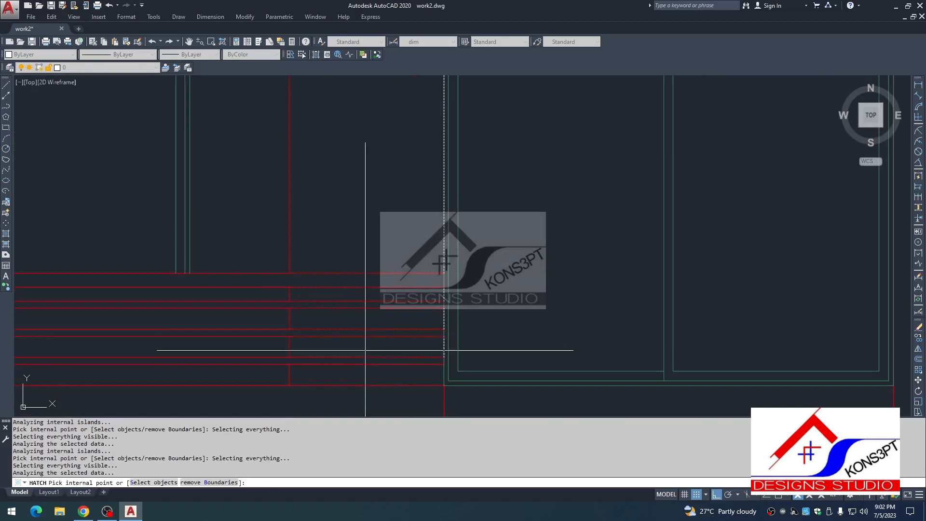
Set the tower hatch to user-defined horizontal lines with a spacing of 3 and preview it.
key(Return)
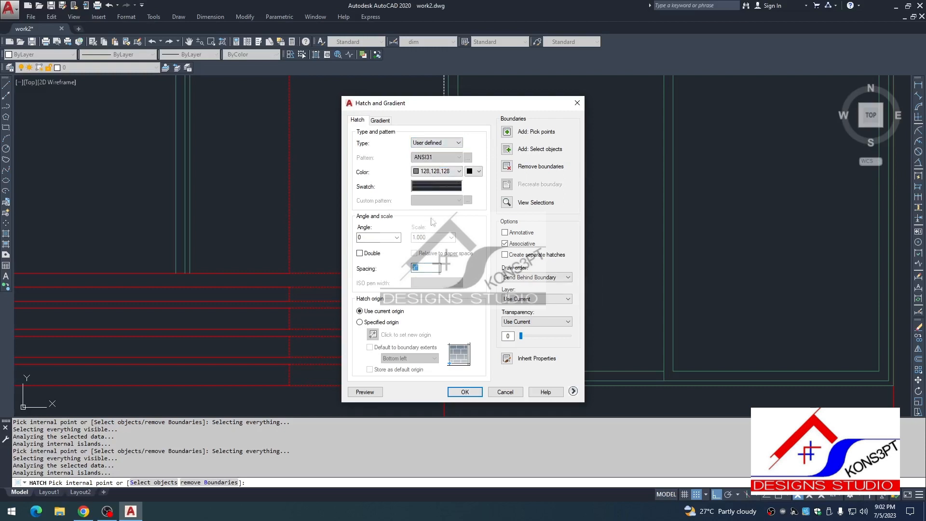
click(365, 392)
scroll(356, 147, down, 3)
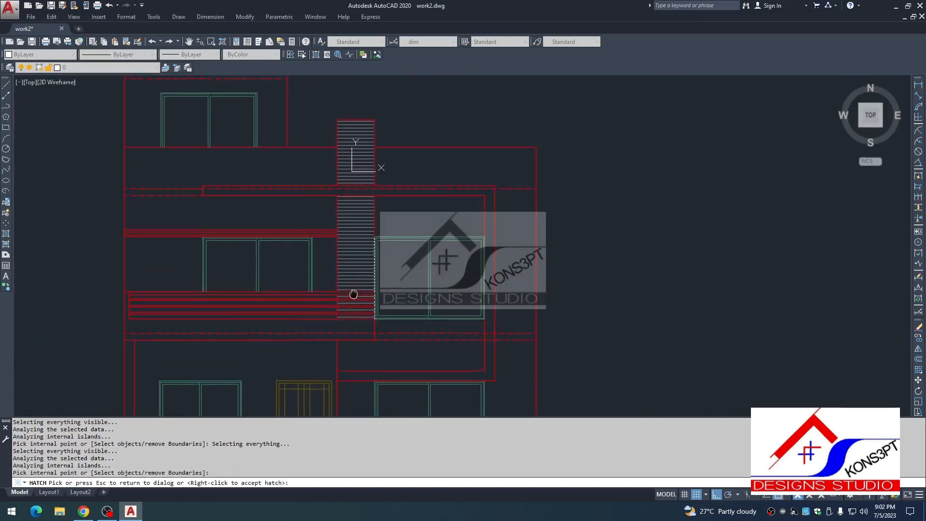
scroll(356, 145, up, 2)
key(Escape)
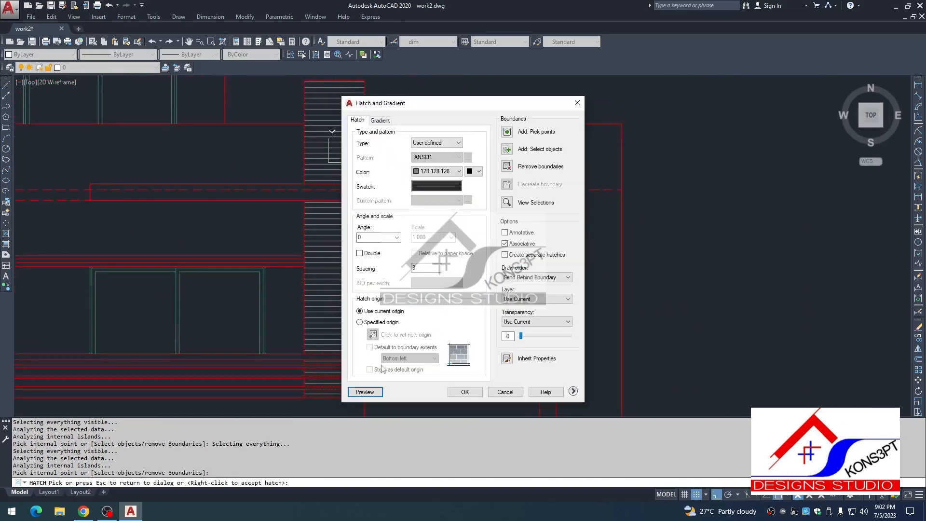
Specify a new hatch origin at the base of the tower's hatched area, preview the pattern and apply the hatch.
click(373, 335)
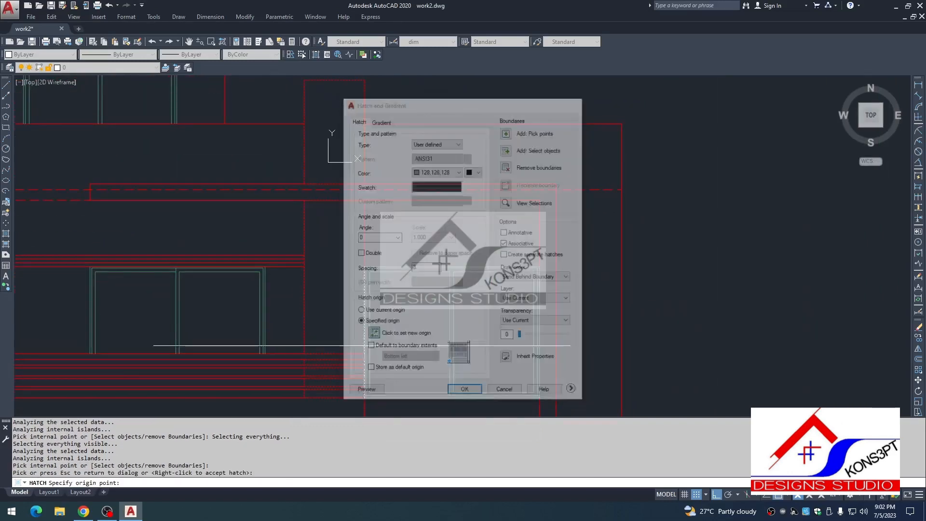
click(317, 380)
click(365, 392)
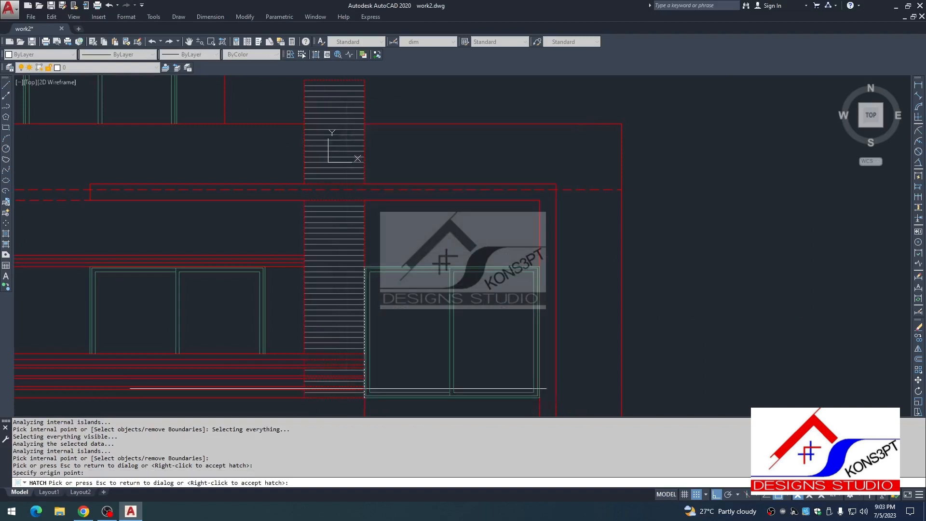
scroll(357, 158, down, 1)
scroll(357, 158, up, 1)
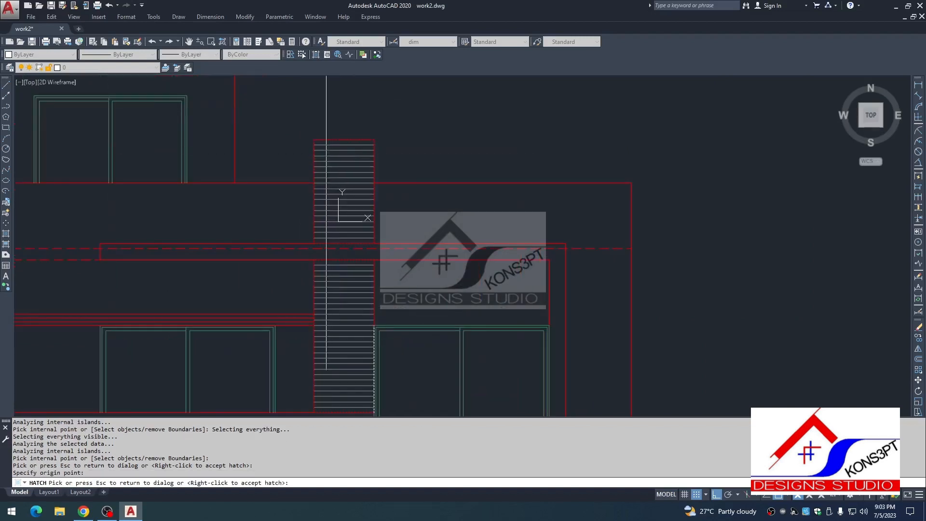
scroll(355, 177, down, 1)
key(Escape)
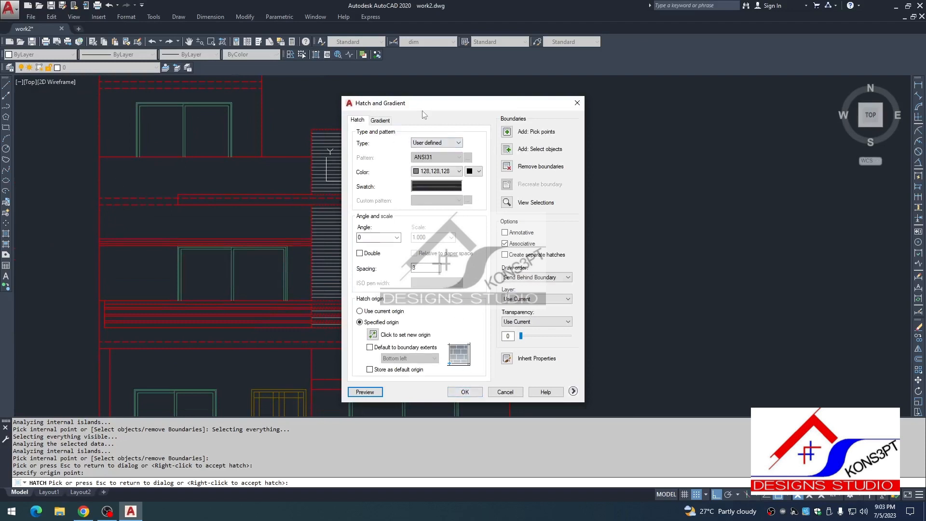
click(477, 394)
scroll(356, 262, down, 2)
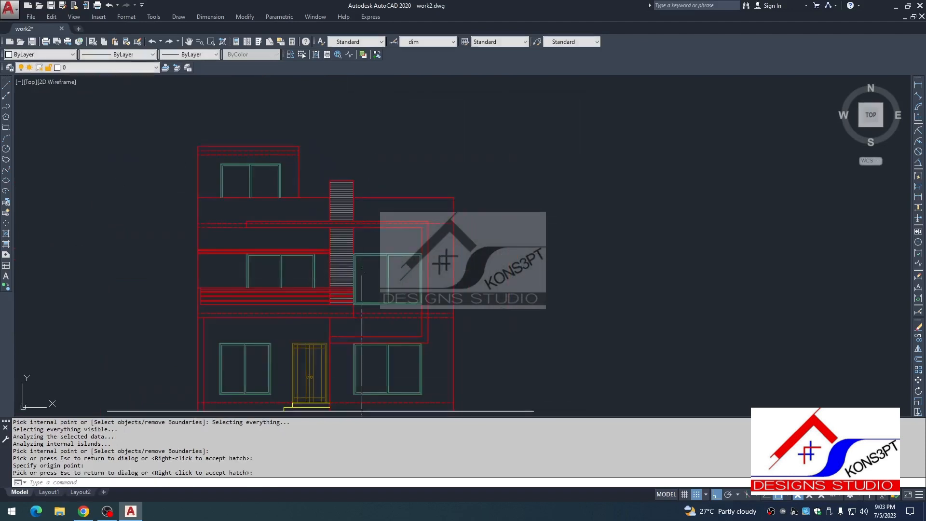
Fill the projecting frame around the right-hand first floor window with the SOLID hatch pattern.
scroll(351, 313, up, 2)
key(Escape)
key(Escape)
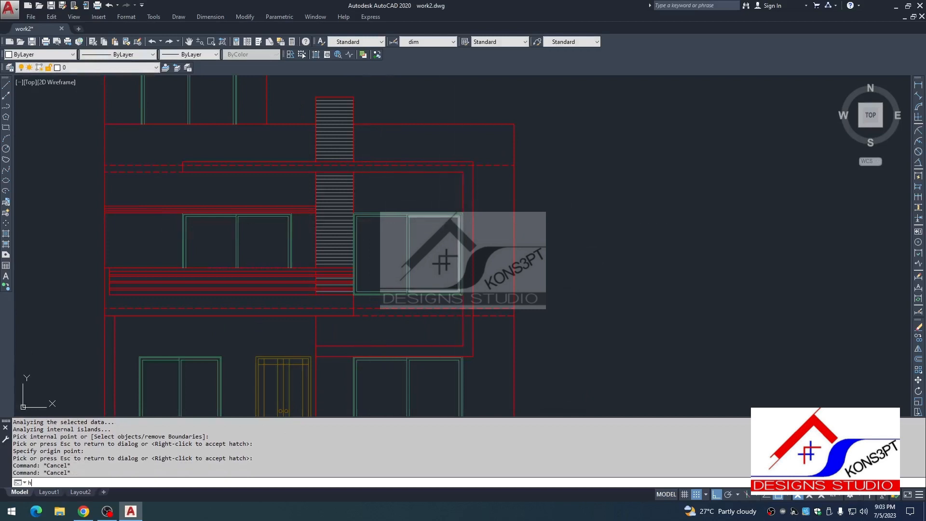
key(Return)
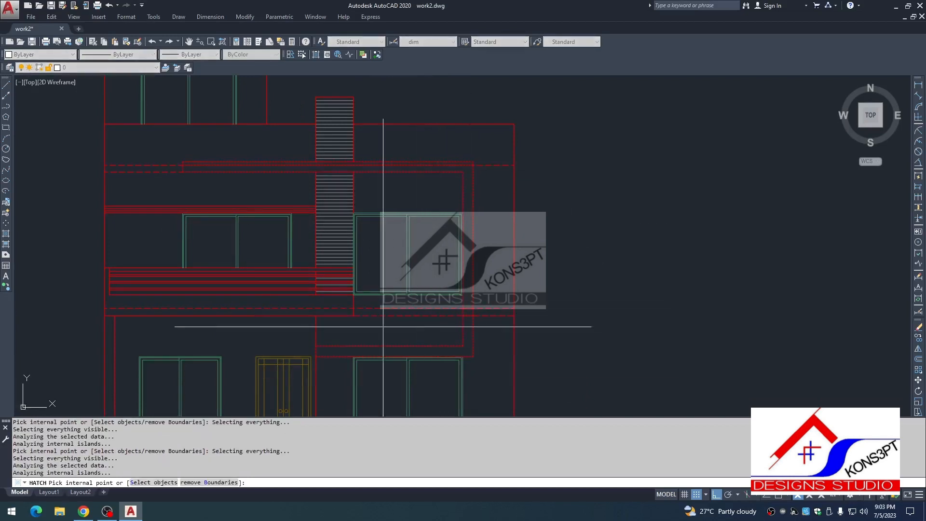
key(Return)
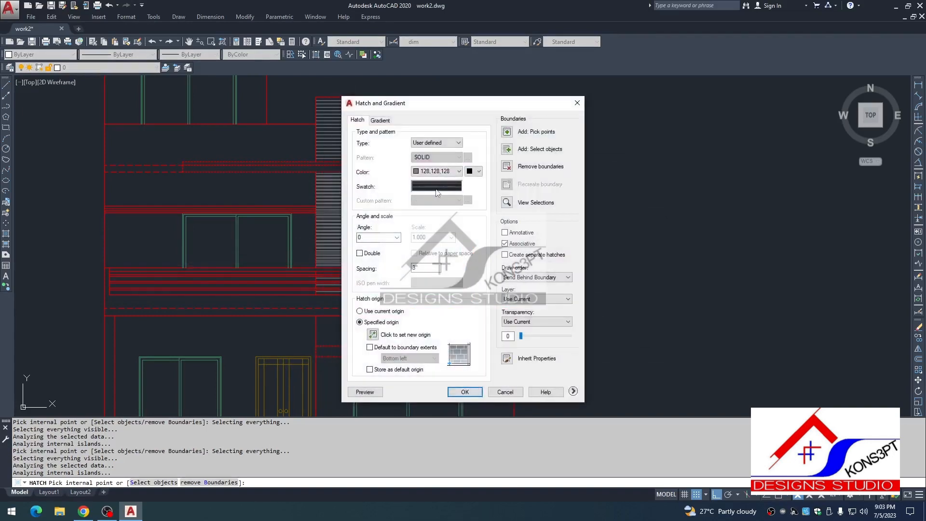
click(437, 187)
click(441, 168)
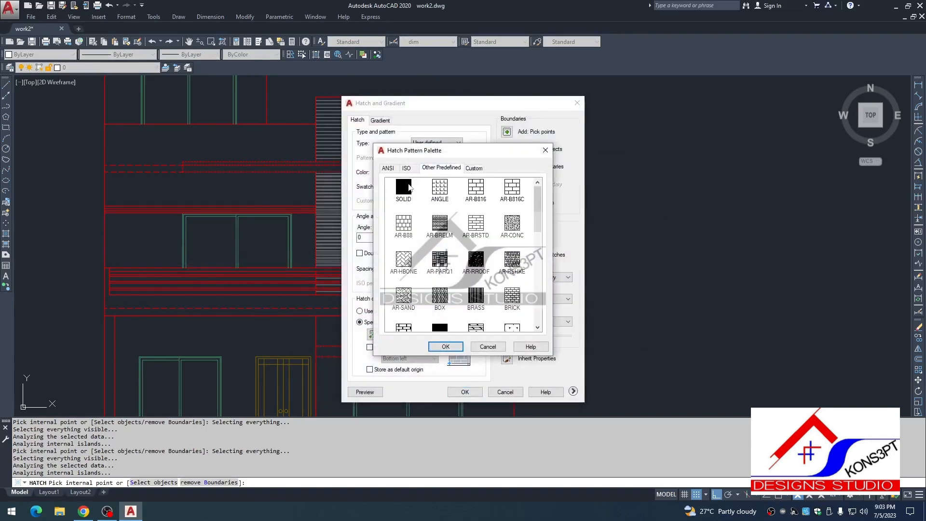
double_click(404, 187)
click(363, 393)
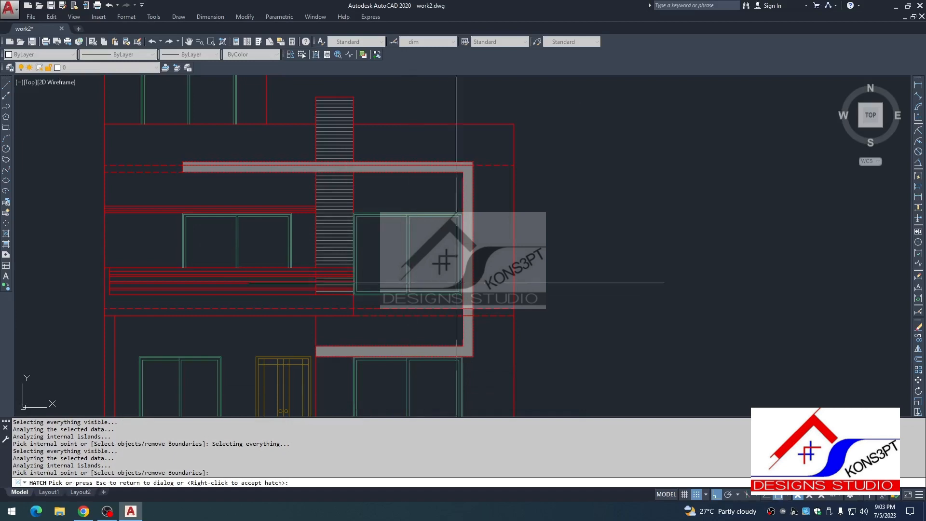
key(Escape)
key(Escape)
Fill the balcony slab band and the narrow upright at the railing's left end with a solid hatch.
scroll(365, 237, up, 4)
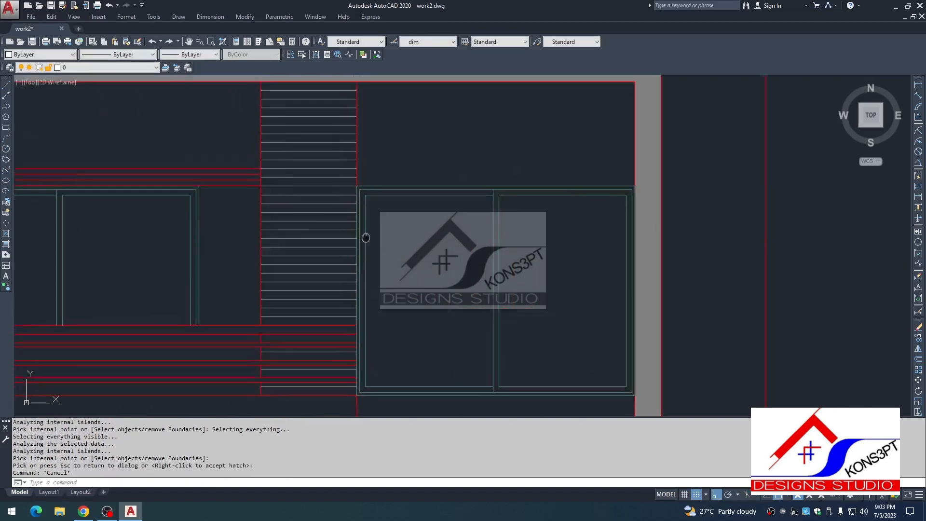
middle_drag(365, 238, 402, 186)
scroll(402, 185, down, 3)
key(Escape)
scroll(339, 228, up, 2)
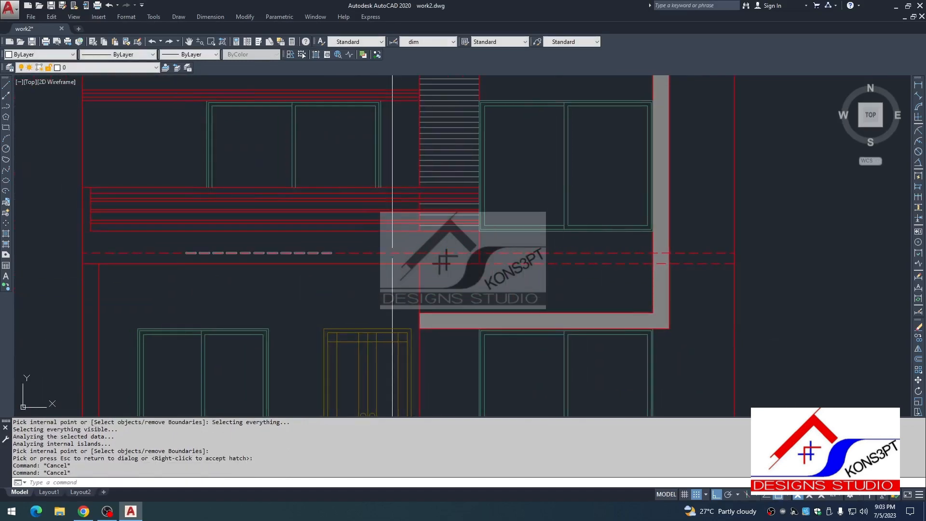
key(Return)
click(347, 258)
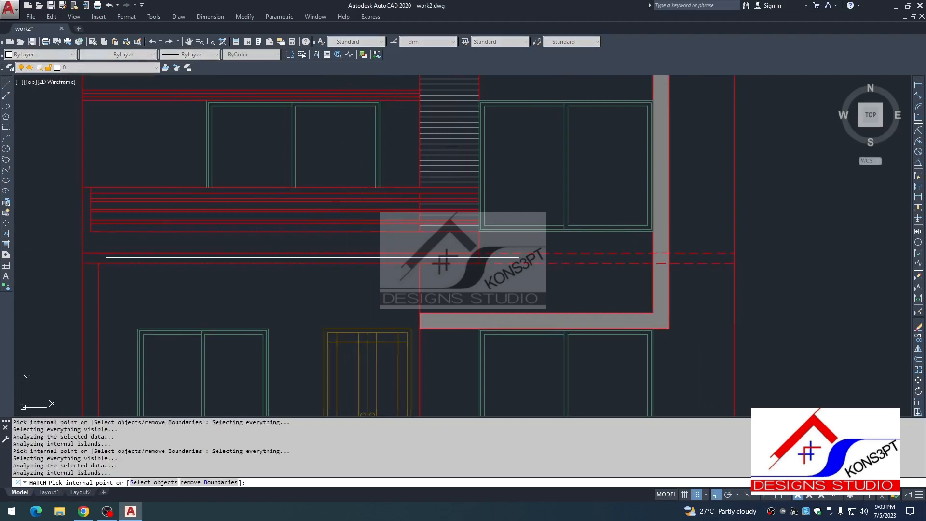
click(312, 243)
key(Escape)
Match the hatch properties between the balcony slab fill and the projecting frame fill.
text(ma)
key(Return)
click(312, 243)
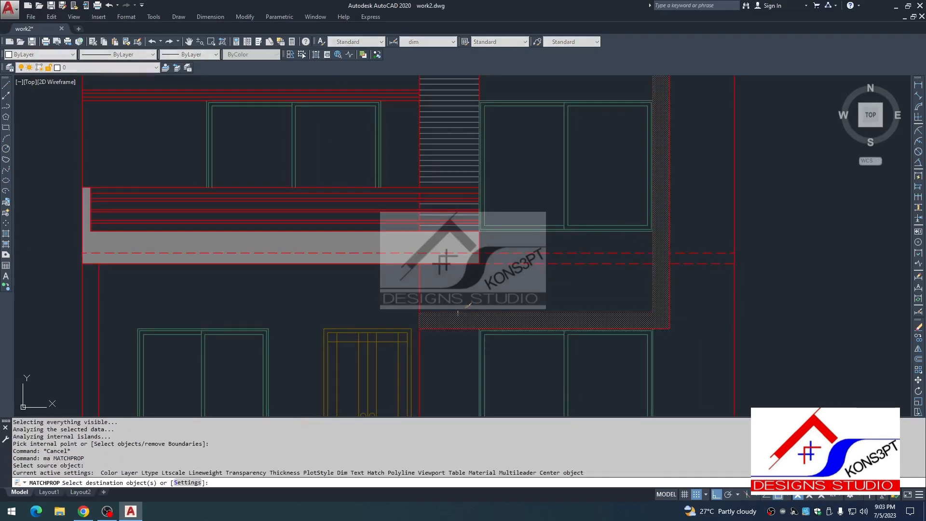
click(437, 235)
key(Escape)
key(Escape)
key(Escape)
Draw a horizontal line from the projecting frame's inner upper right corner to the elevation's right outer wall line.
scroll(386, 260, down, 5)
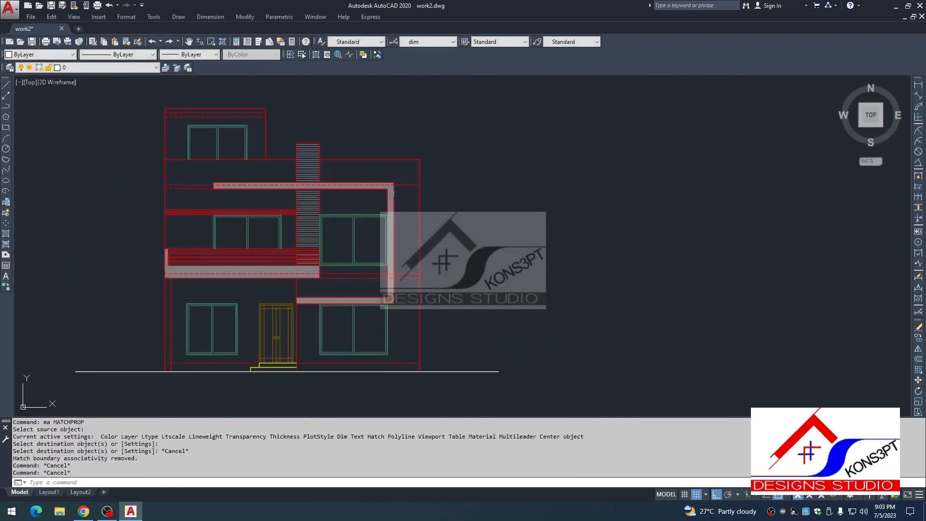
key(Escape)
key(Escape)
text(l)
key(Return)
scroll(393, 189, up, 2)
click(390, 187)
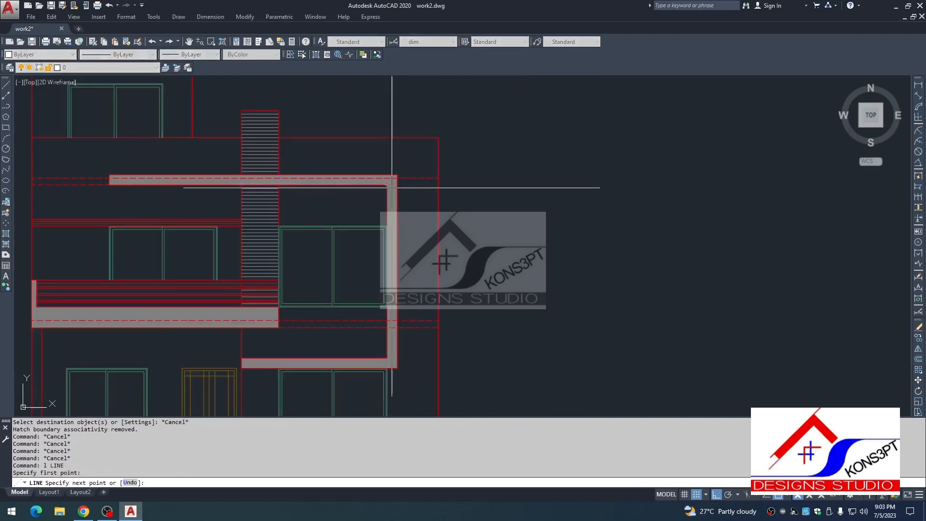
click(439, 188)
key(Escape)
Trim the part of the new horizontal line that crosses the projecting frame.
scroll(391, 187, up, 2)
text(tr)
click(392, 183)
key(Escape)
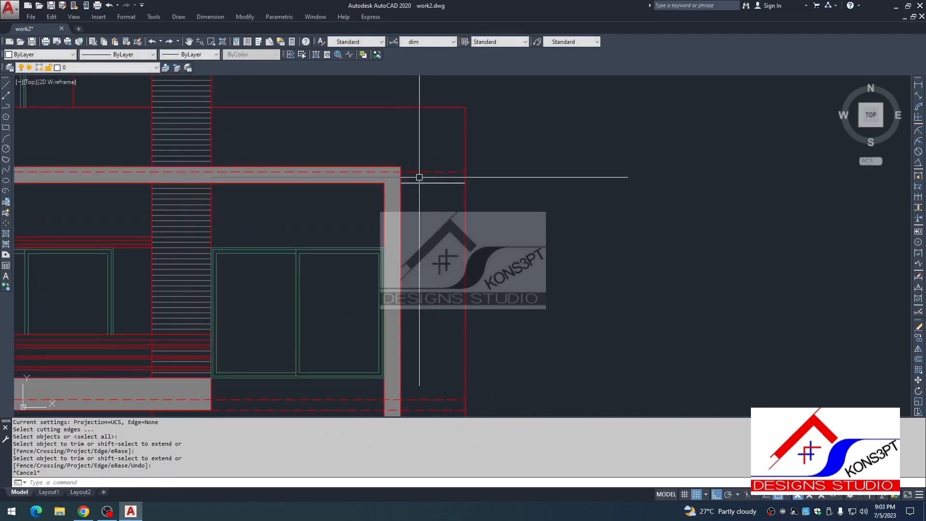
Match the trimmed line's properties to the dashed roof slab line above it.
text(ma)
click(430, 172)
click(438, 168)
key(Escape)
scroll(436, 173, down, 5)
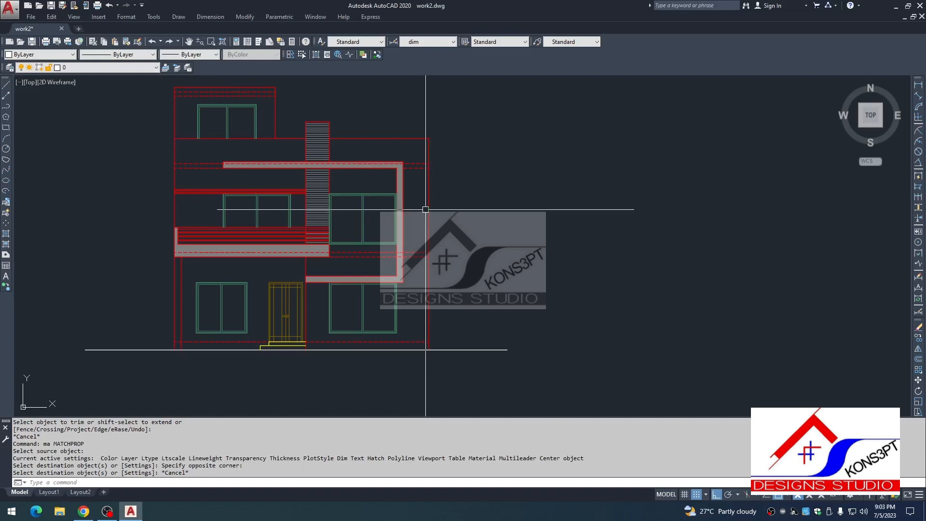
key(Escape)
key(Escape)
scroll(419, 174, up, 3)
scroll(434, 232, down, 6)
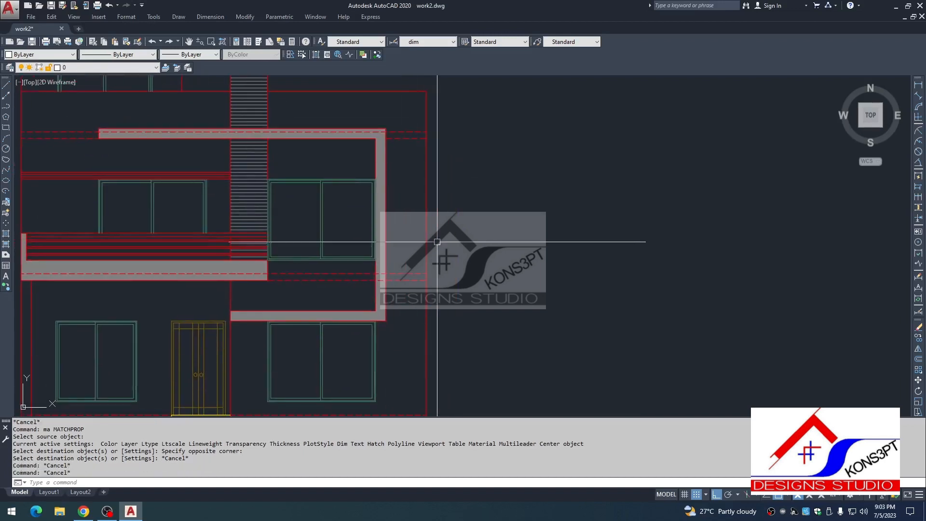
scroll(409, 173, up, 8)
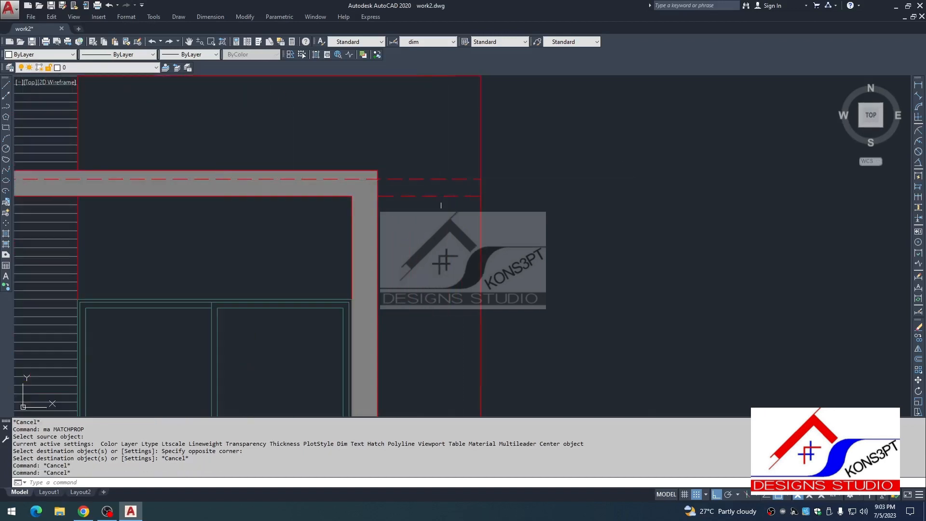
click(448, 150)
click(440, 234)
scroll(420, 148, down, 5)
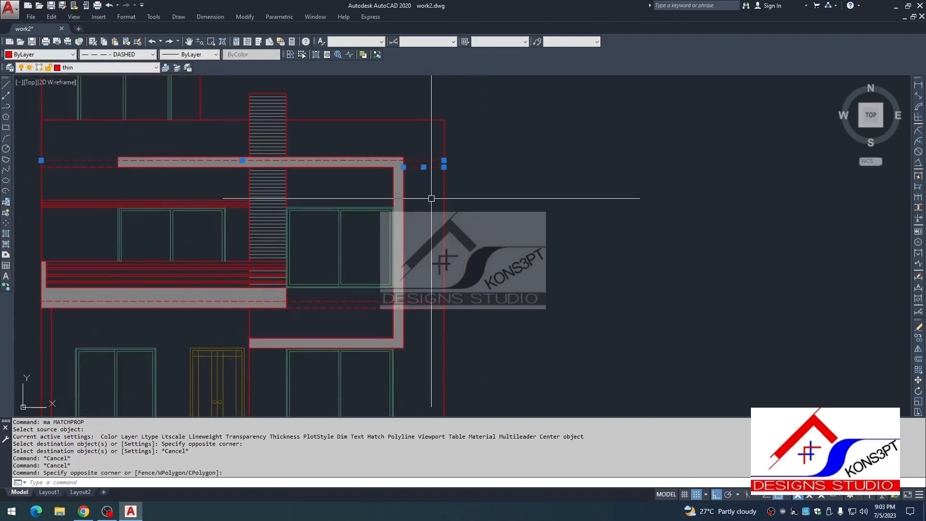
click(432, 273)
click(419, 318)
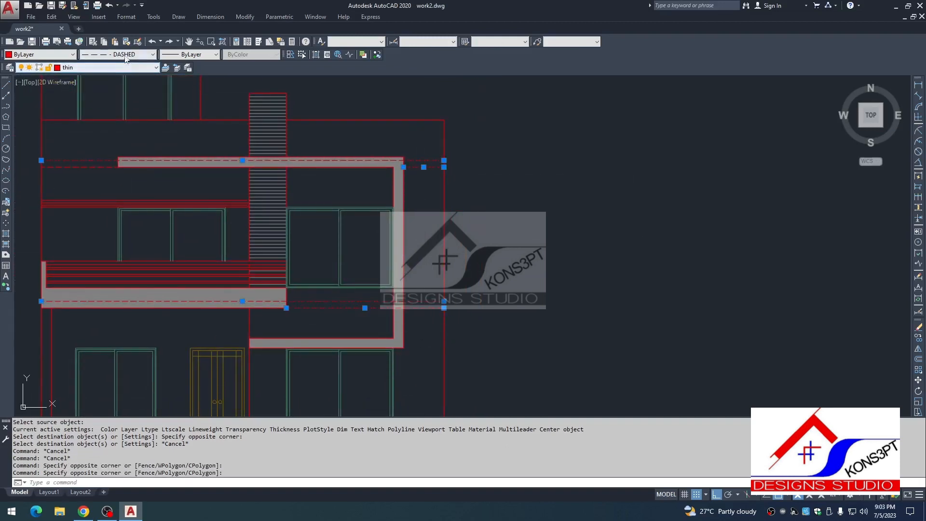
scroll(335, 201, down, 2)
scroll(162, 187, up, 2)
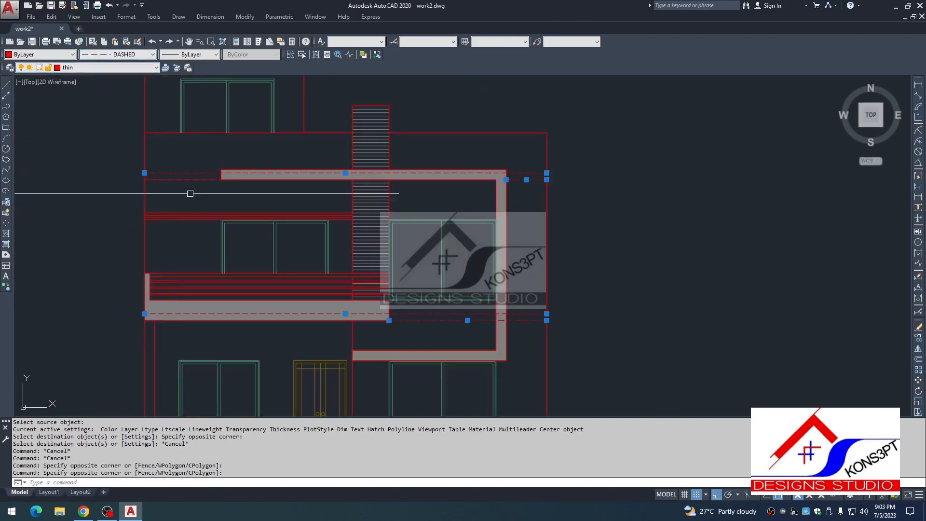
scroll(206, 154, down, 2)
scroll(389, 167, up, 2)
scroll(409, 238, down, 2)
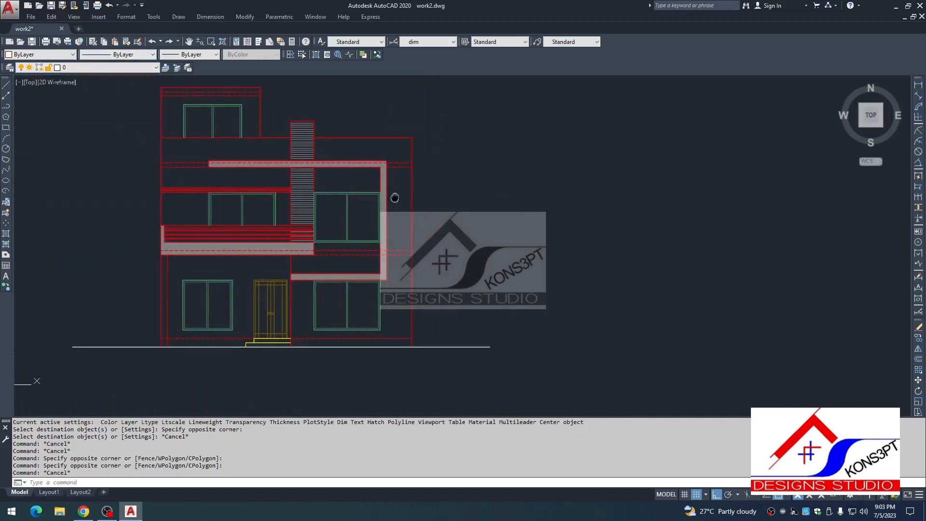
scroll(393, 197, up, 2)
scroll(355, 138, down, 2)
key(Escape)
key(Escape)
Assign the dashed slab lines of the first floor, main roof and top room roof to the DOTED layer.
scroll(392, 217, up, 2)
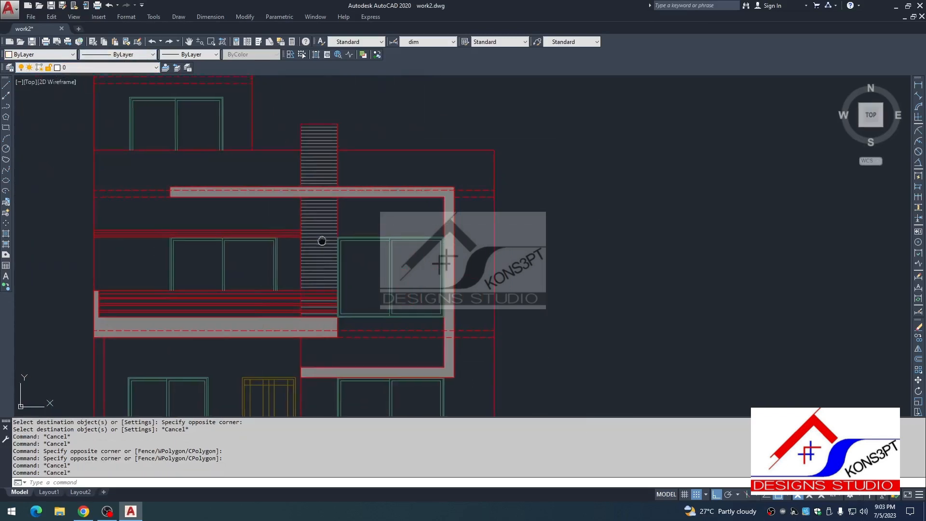
scroll(320, 239, up, 1)
scroll(474, 151, up, 1)
scroll(438, 297, down, 5)
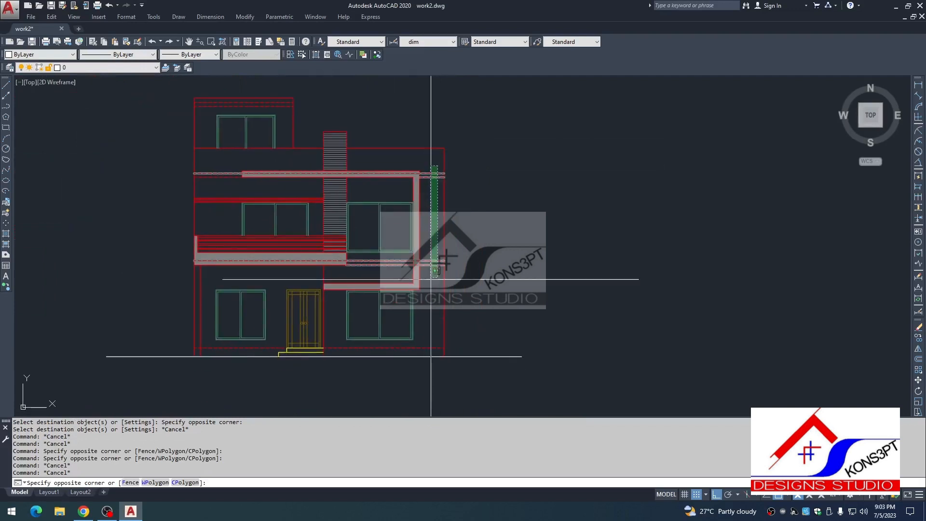
click(359, 190)
scroll(201, 182, up, 2)
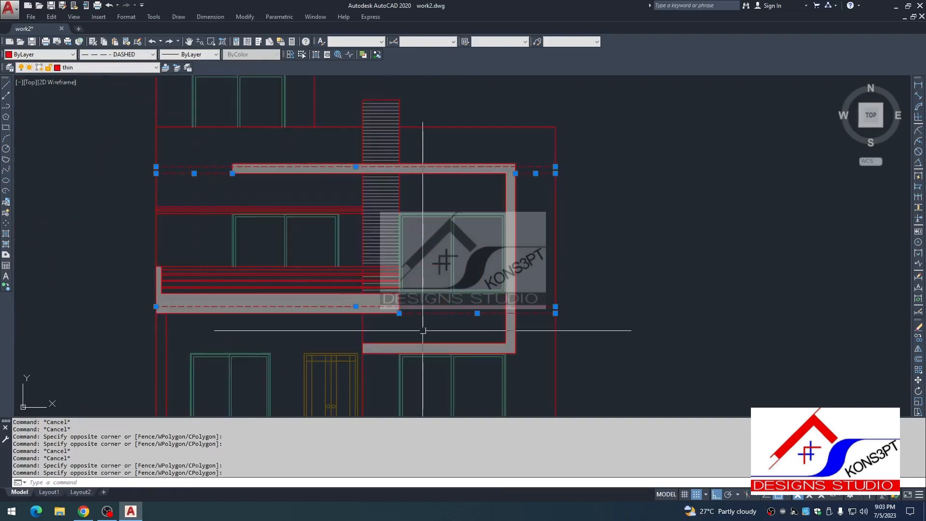
middle_drag(237, 167, 244, 212)
click(242, 106)
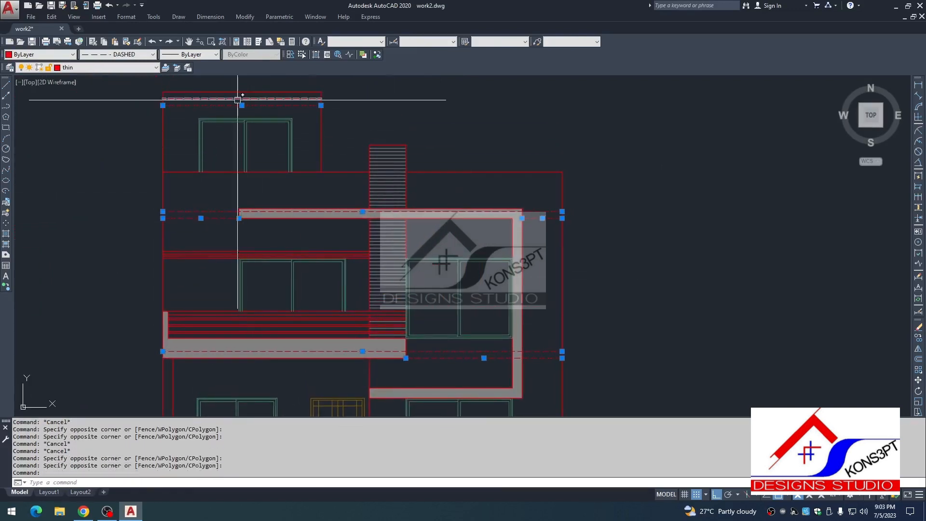
click(237, 99)
click(103, 67)
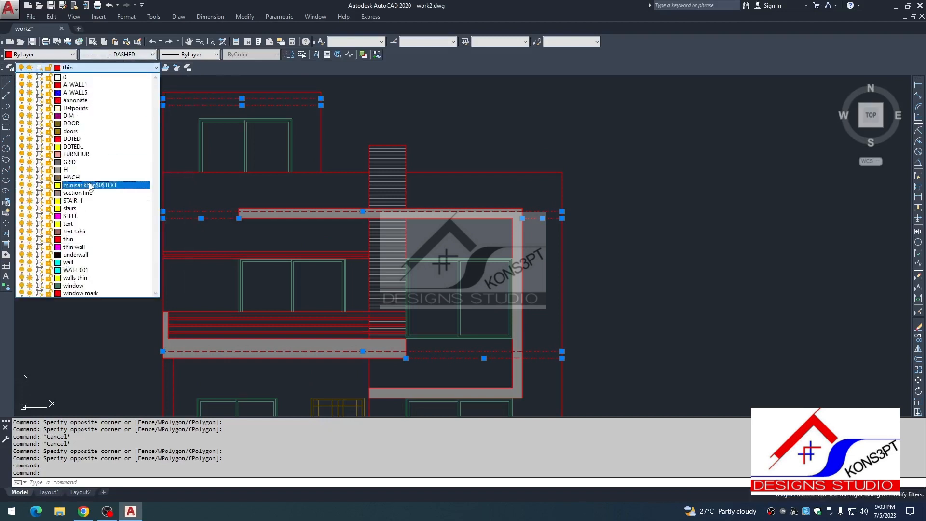
click(81, 140)
scroll(441, 283, down, 4)
middle_drag(443, 284, 353, 231)
key(Escape)
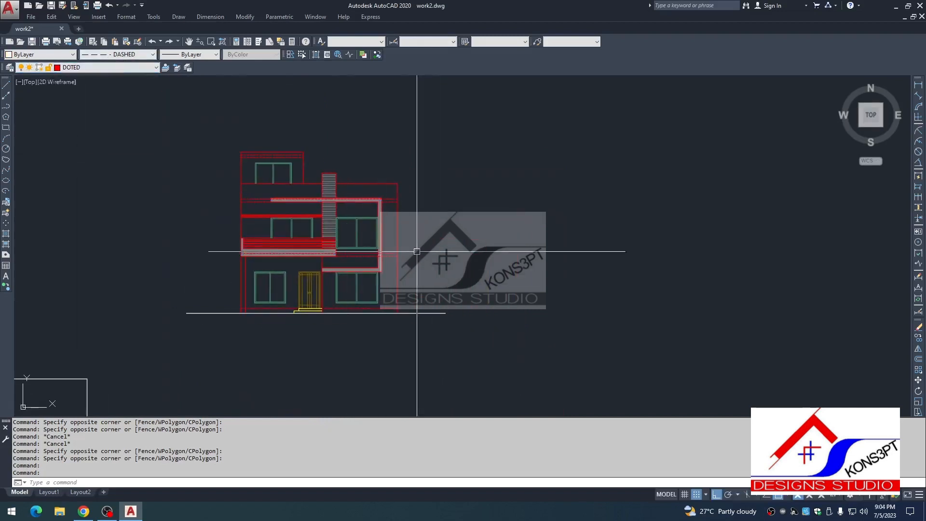
Match the properties of the first-floor dashed slab line to the dashed plinth line above the ground line.
scroll(390, 224, up, 4)
scroll(454, 283, down, 2)
middle_drag(419, 306, 392, 295)
key(Escape)
text(ma)
key(space)
click(395, 293)
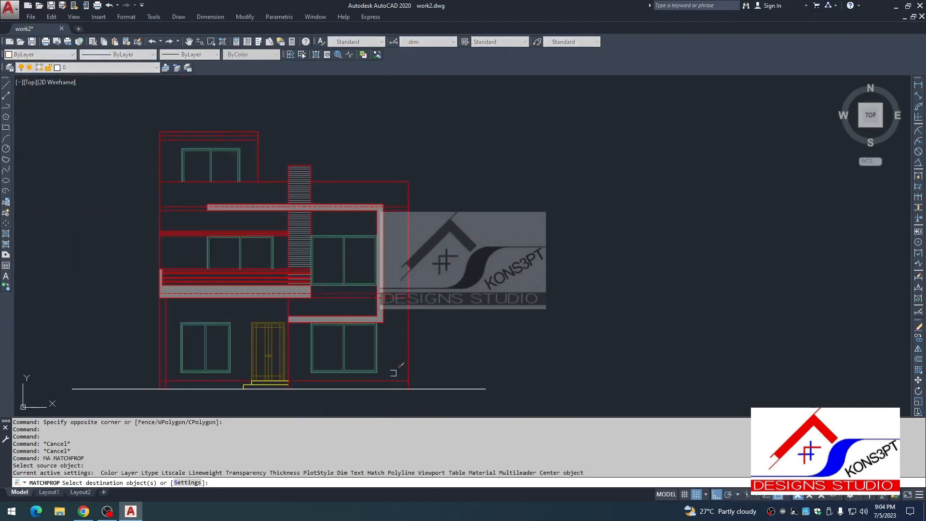
click(387, 388)
key(Escape)
key(Escape)
scroll(374, 200, up, 3)
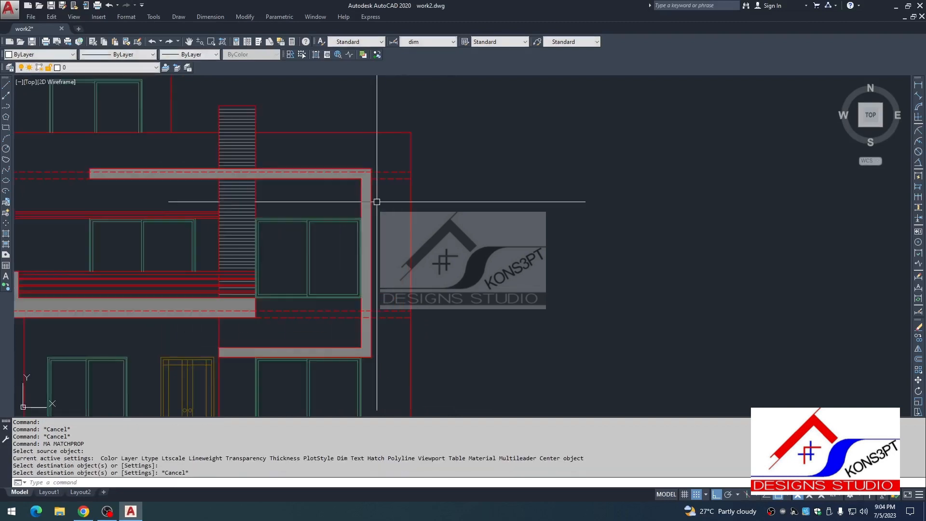
middle_drag(413, 201, 411, 213)
scroll(411, 213, down, 2)
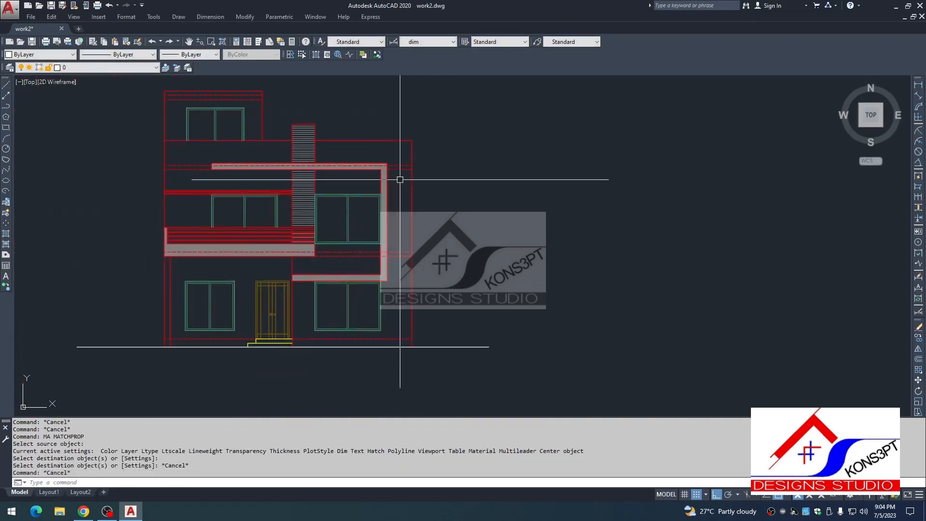
key(Escape)
text(h)
key(space)
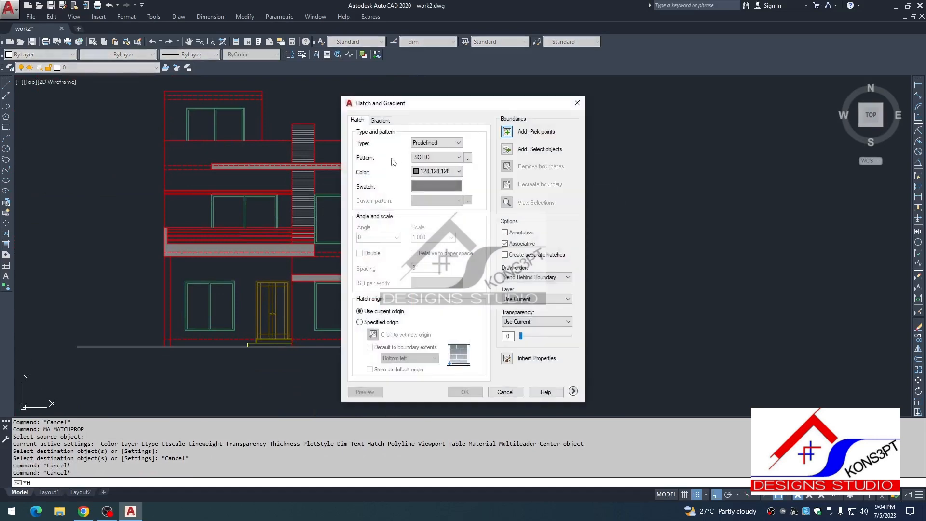
key(k)
click(386, 158)
scroll(388, 138, up, 4)
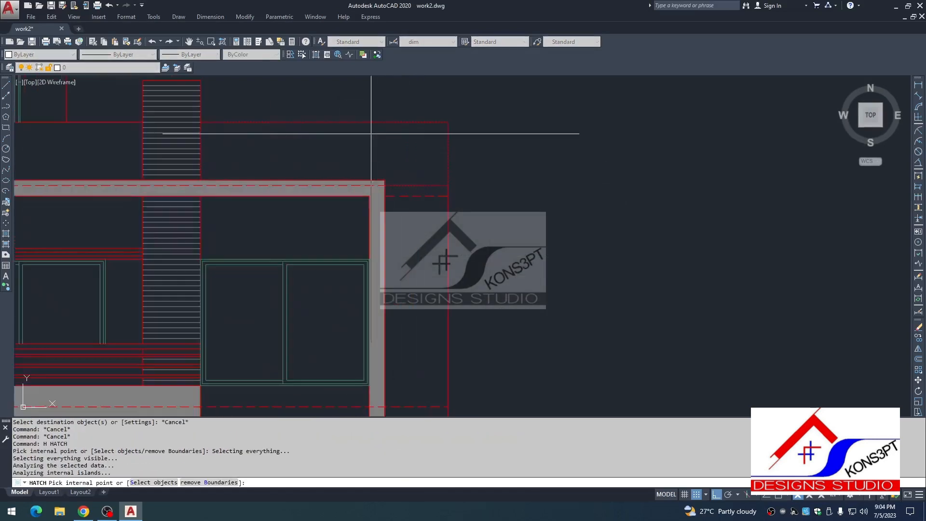
scroll(416, 223, down, 4)
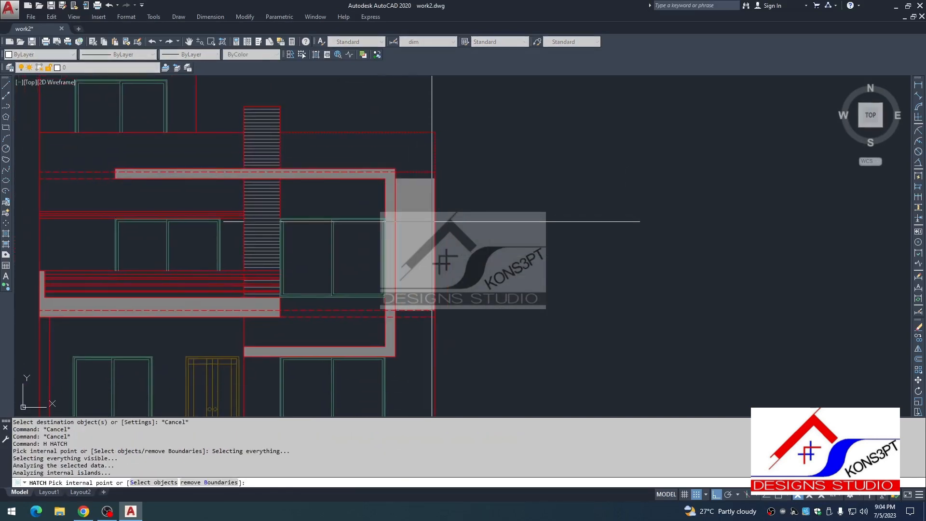
key(Escape)
key(Escape)
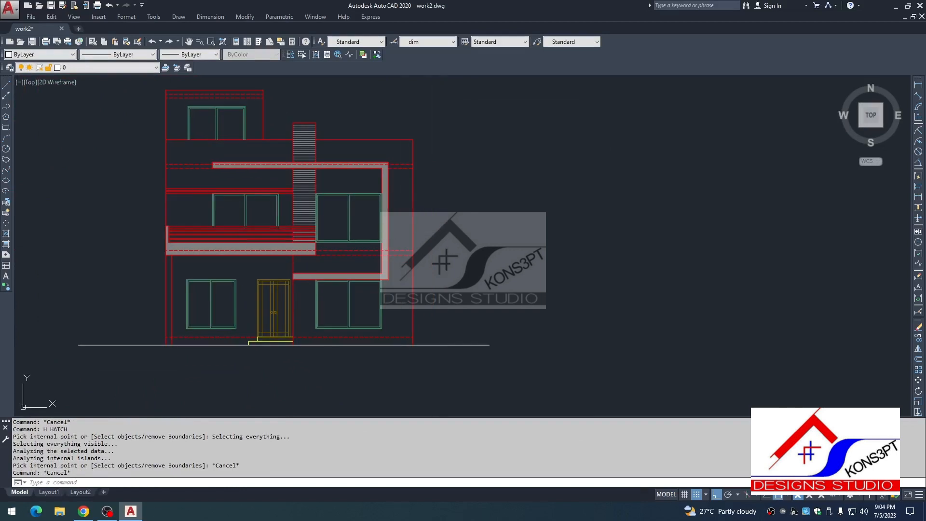
Isolate the thin layer, using the main roof's top line beside the striped column as the sample object.
scroll(273, 211, down, 2)
scroll(407, 268, up, 2)
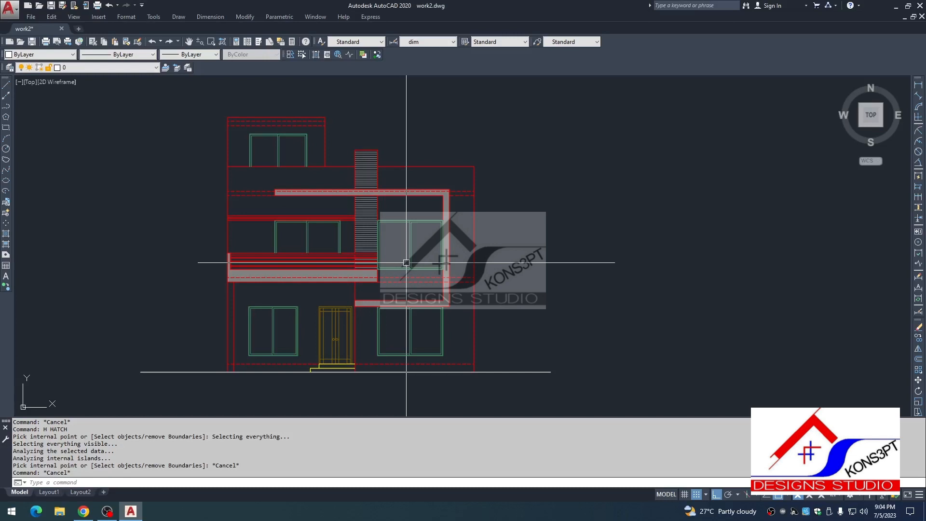
text(layiso)
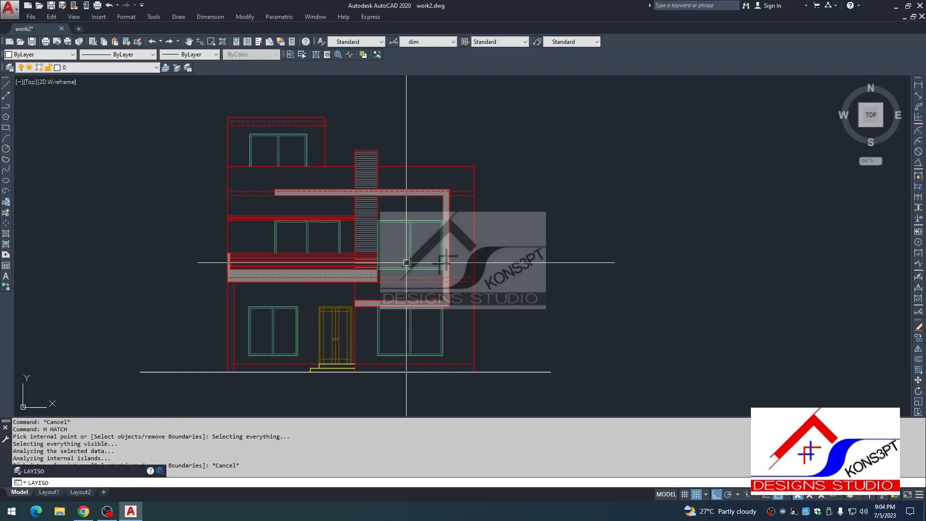
key(Return)
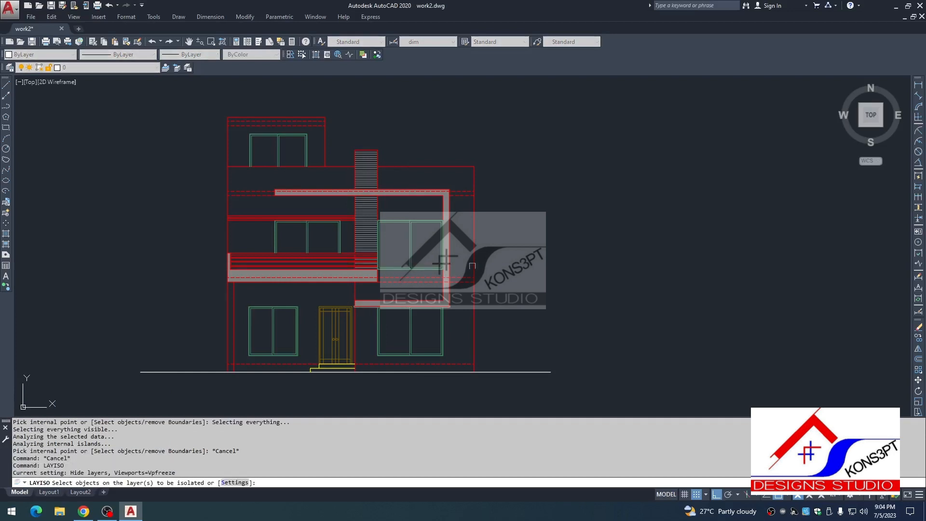
scroll(442, 179, up, 2)
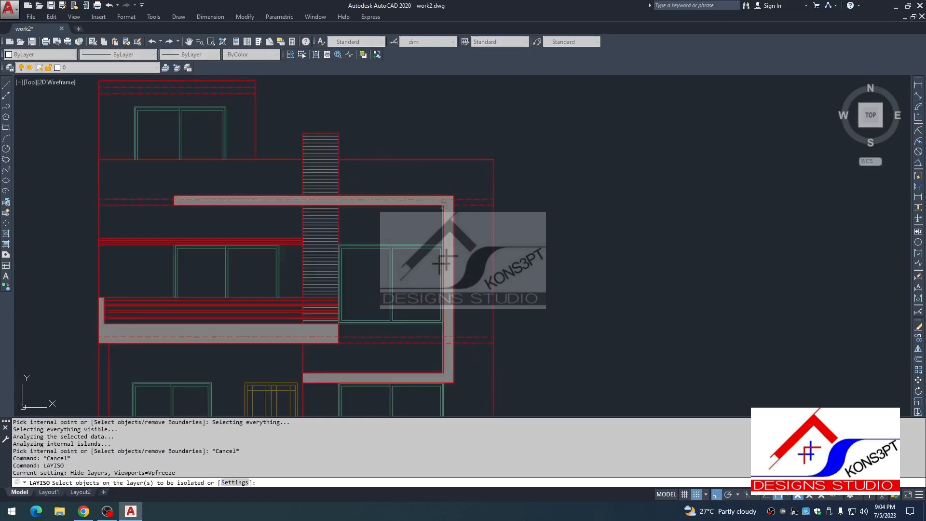
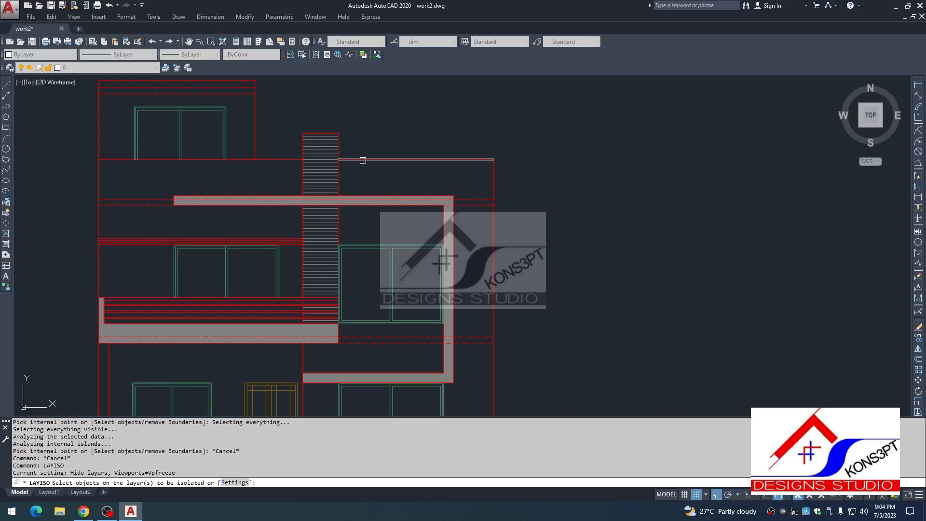
click(363, 160)
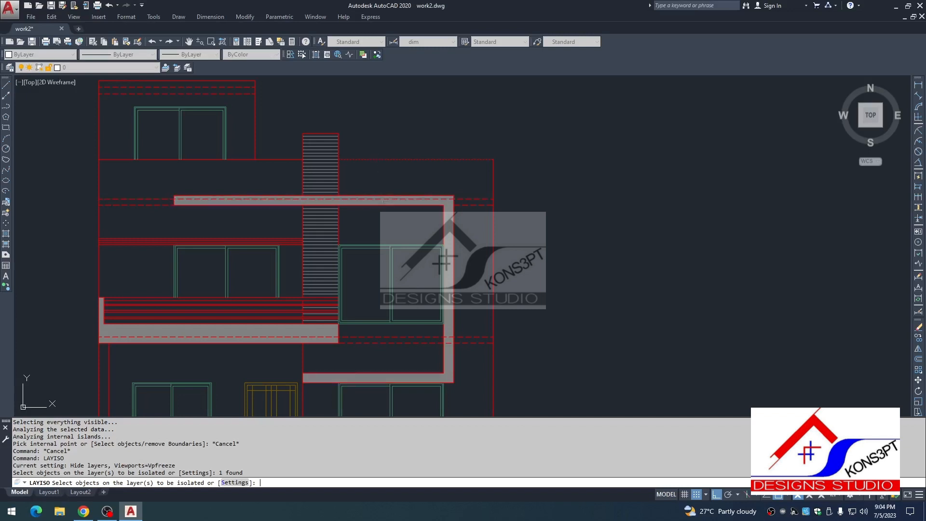
key(Return)
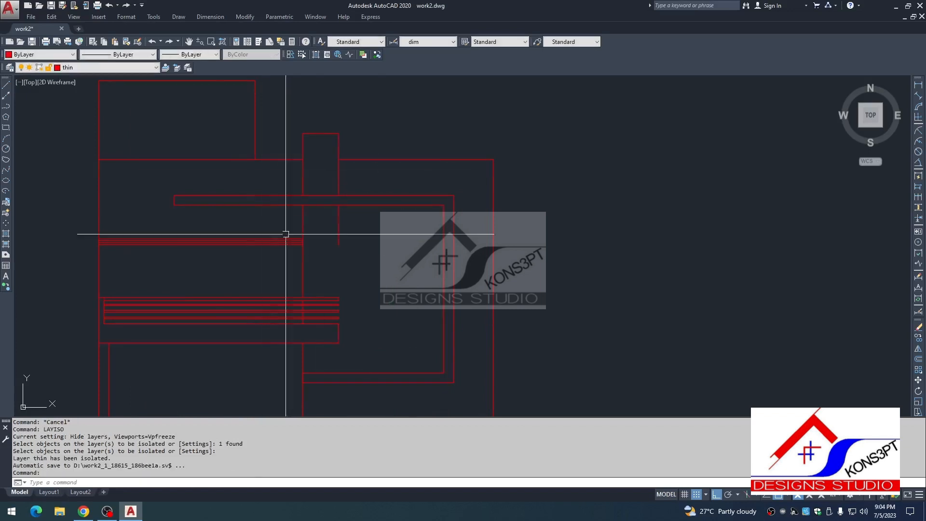
Turn all the drawing's layers back on with LAYON.
scroll(320, 223, down, 10)
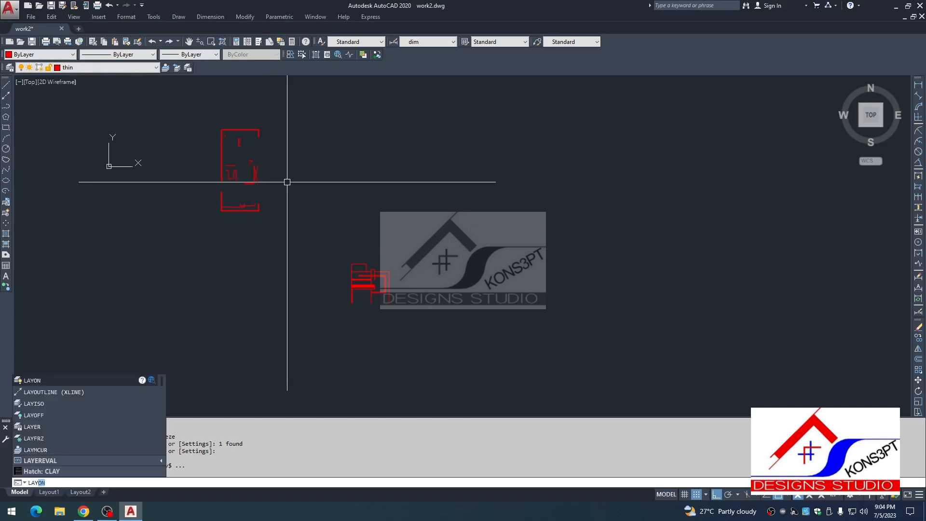
text(on)
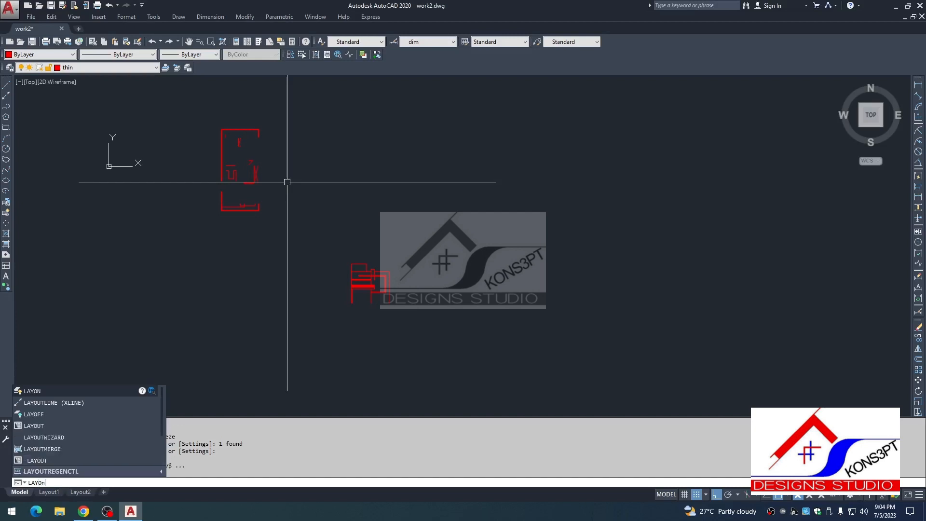
key(Return)
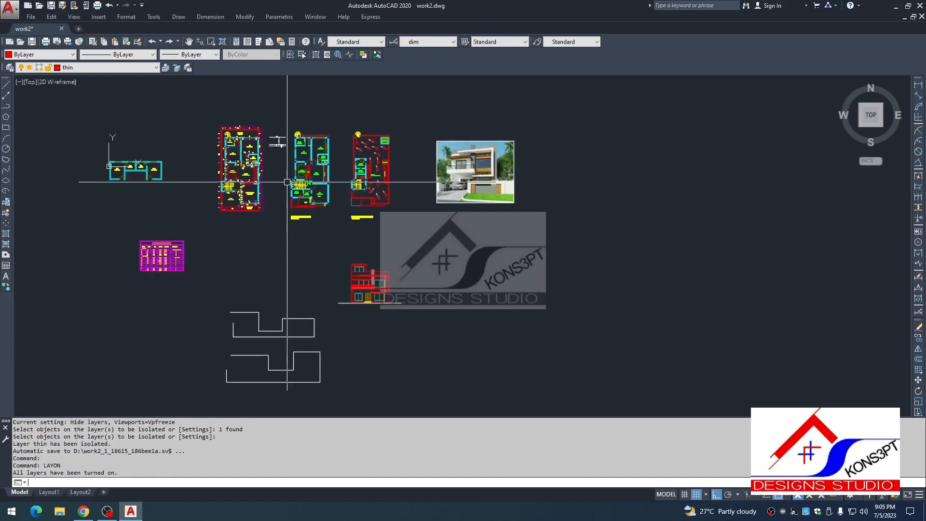
Turn off the DOTED layer with LAYOFF, using the dashed roof slab line beside the projecting frame as the sample object.
scroll(368, 299, up, 4)
scroll(411, 289, up, 6)
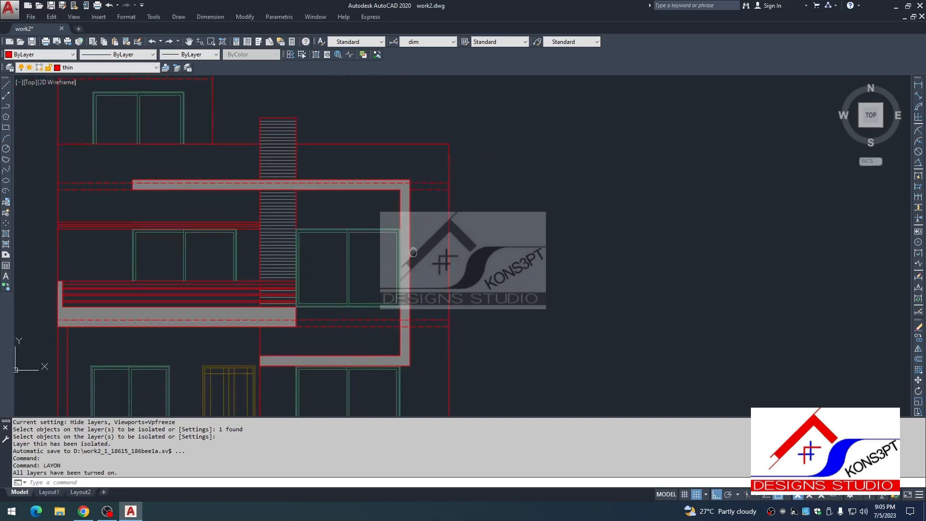
middle_drag(413, 252, 413, 225)
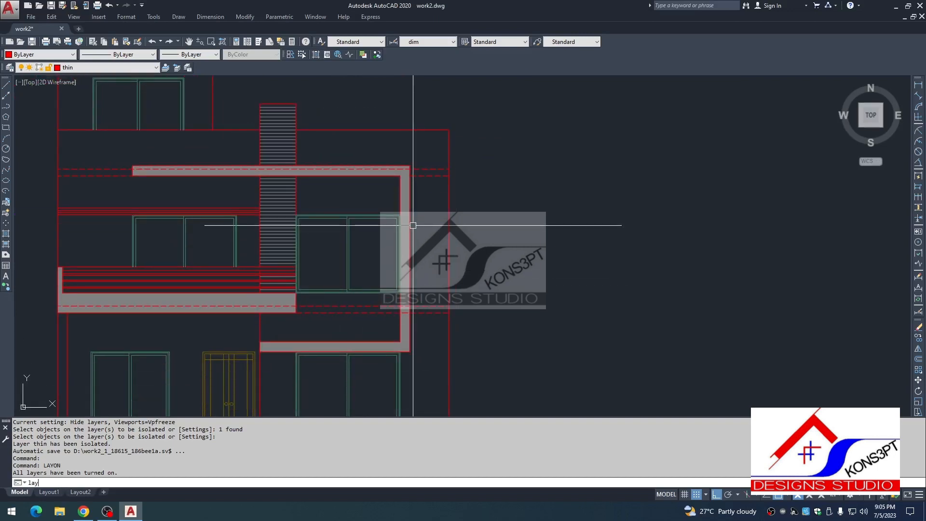
text(off)
key(Return)
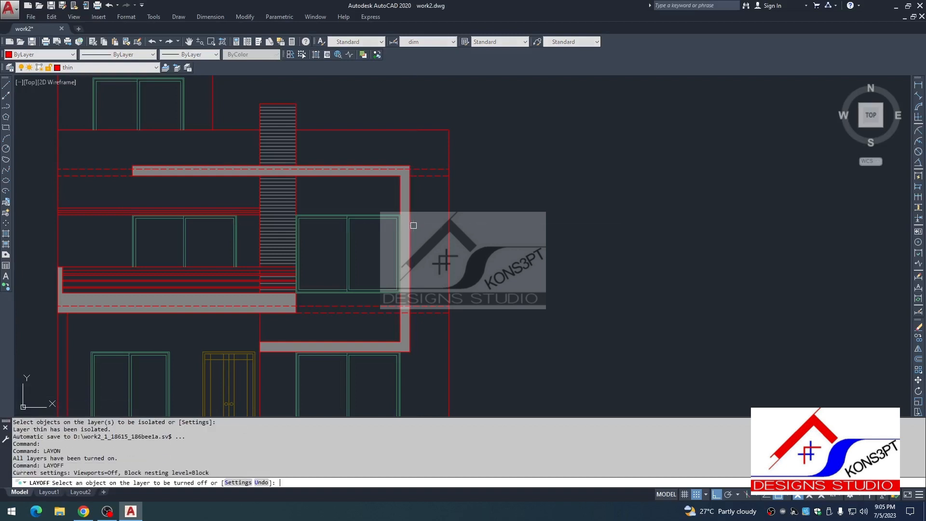
click(429, 168)
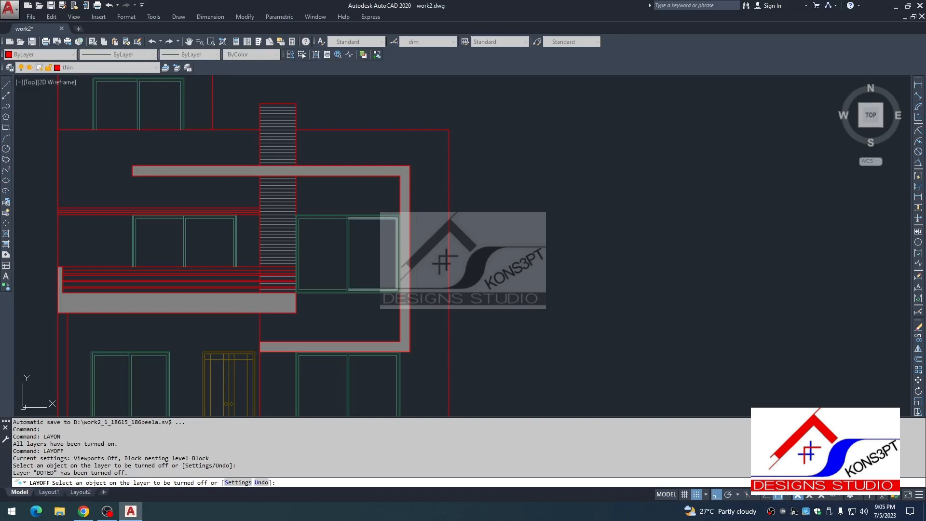
scroll(379, 193, down, 1)
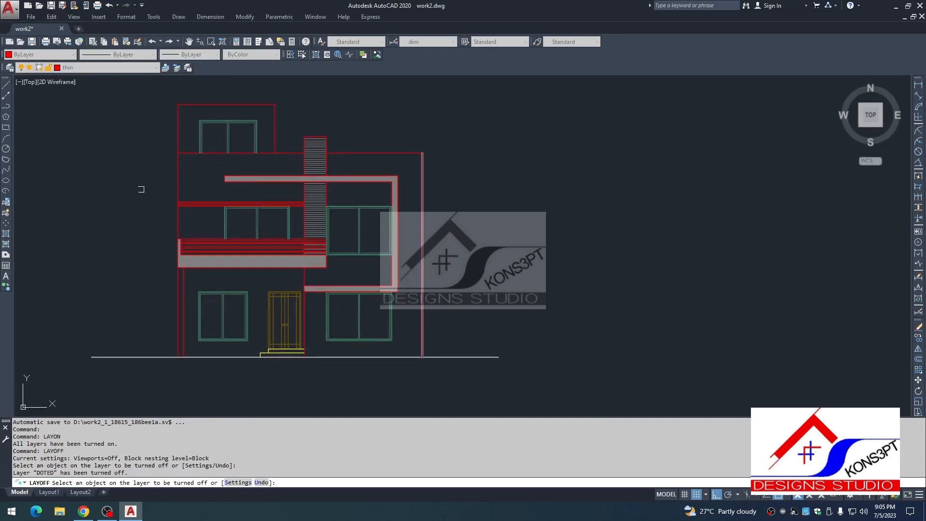
key(Escape)
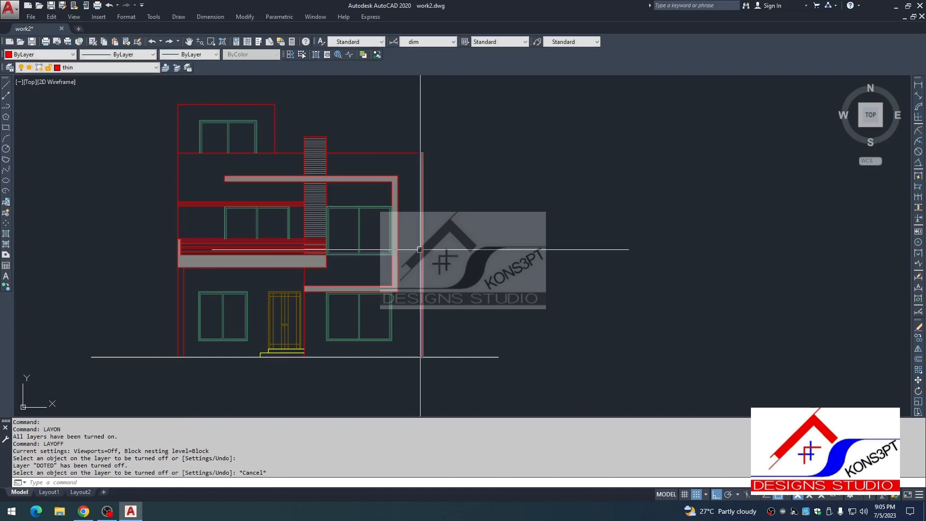
Start a hatch with the mumty, upper, side-strip and ground-floor wall areas of the elevation as its boundaries.
text(h)
key(Return)
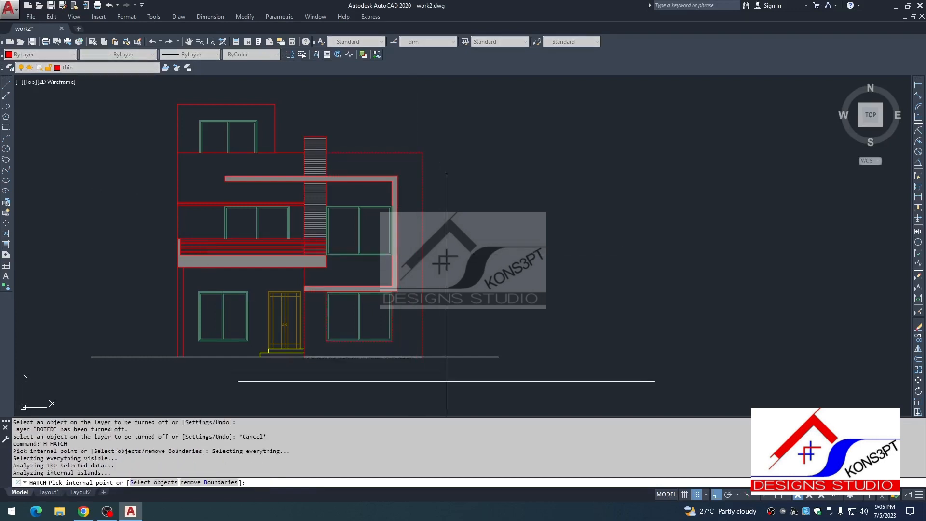
click(252, 167)
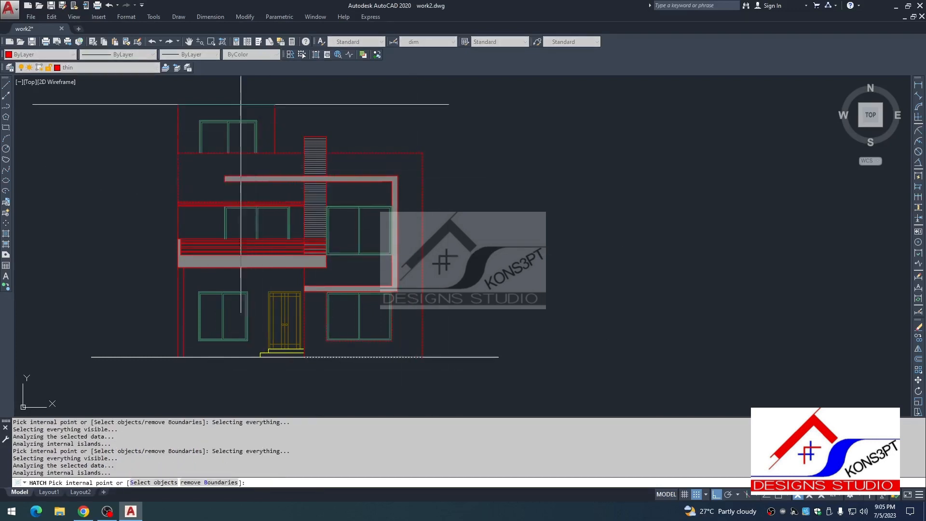
click(259, 281)
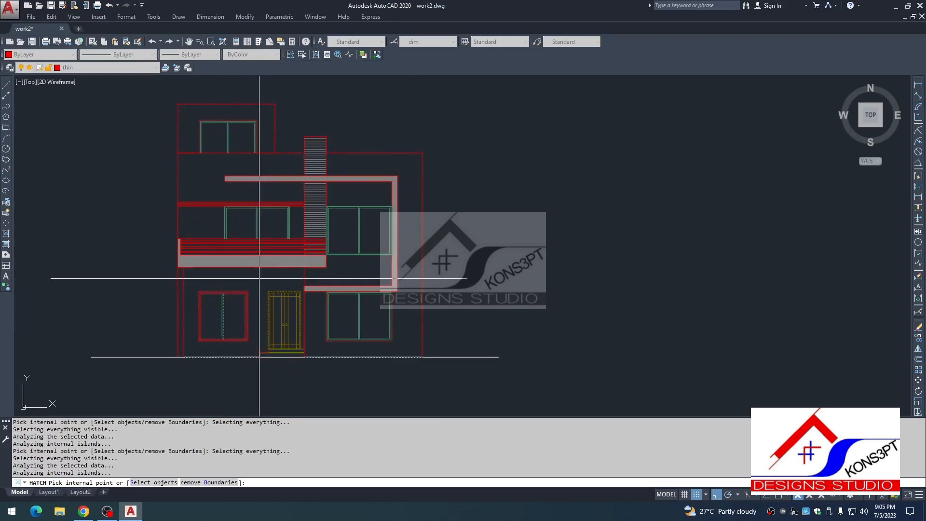
key(Return)
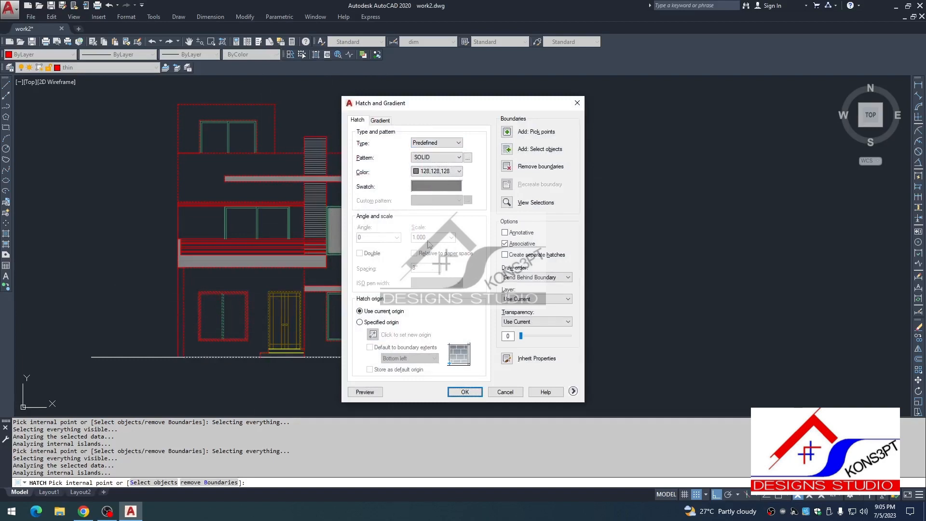
Set the wall hatch to a user-defined pattern with spacing 18 and preview it.
click(433, 158)
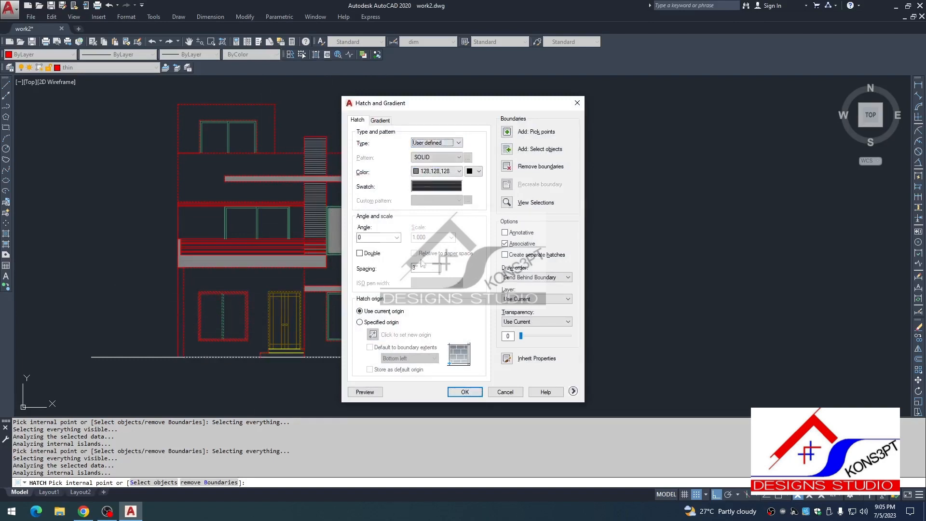
click(362, 391)
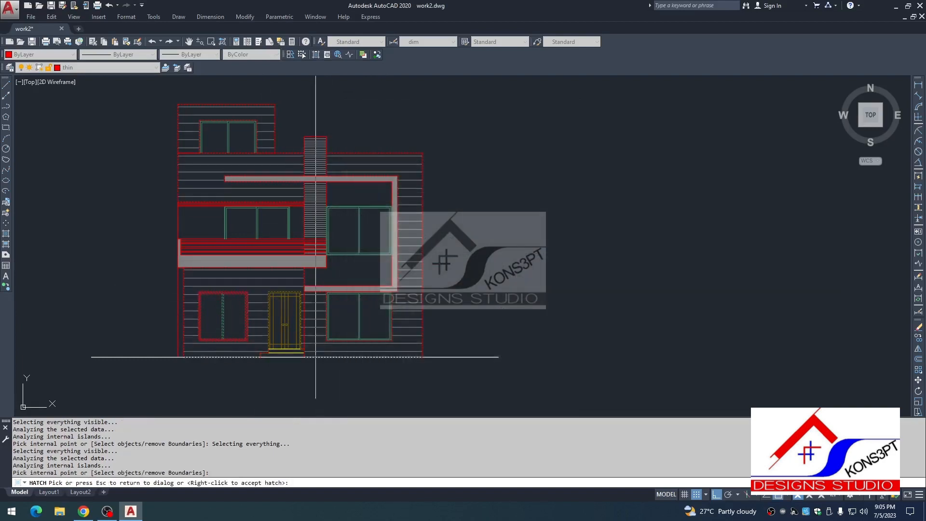
scroll(392, 218, up, 3)
click(370, 194)
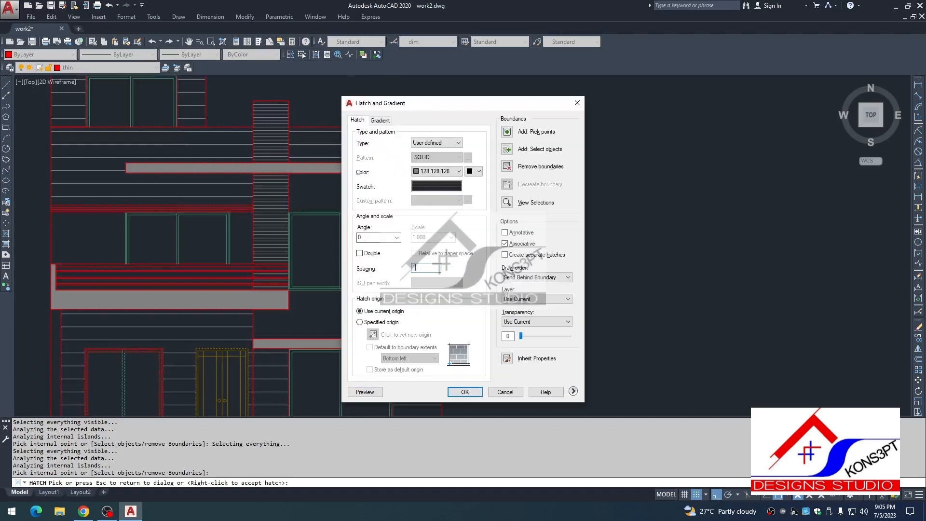
click(362, 392)
scroll(382, 215, down, 3)
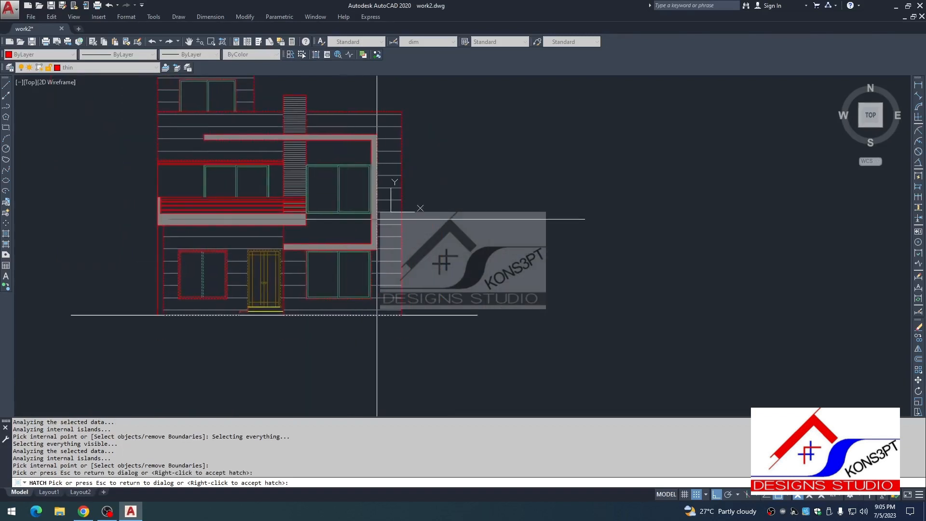
Specify the wall hatch origin at the side wall's outer corner on the ground line and create the hatch.
click(403, 271)
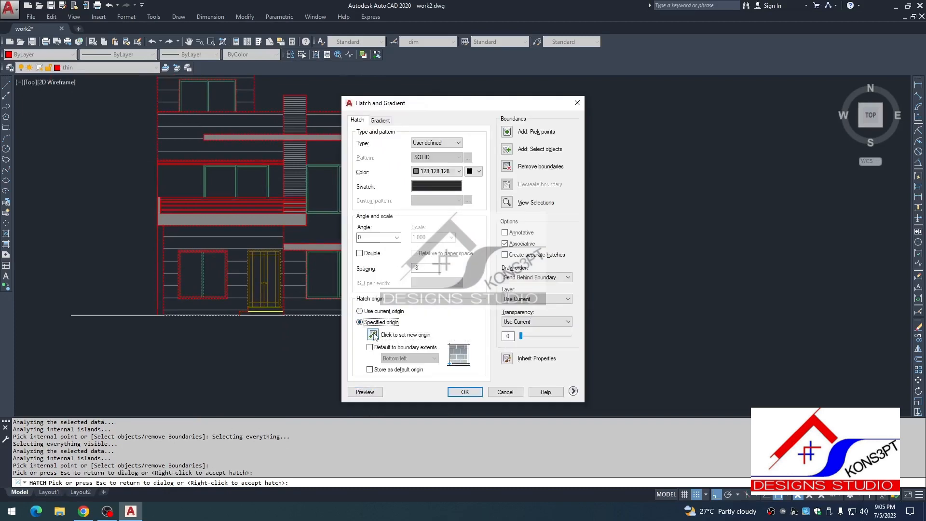
click(374, 336)
scroll(415, 321, up, 2)
click(393, 313)
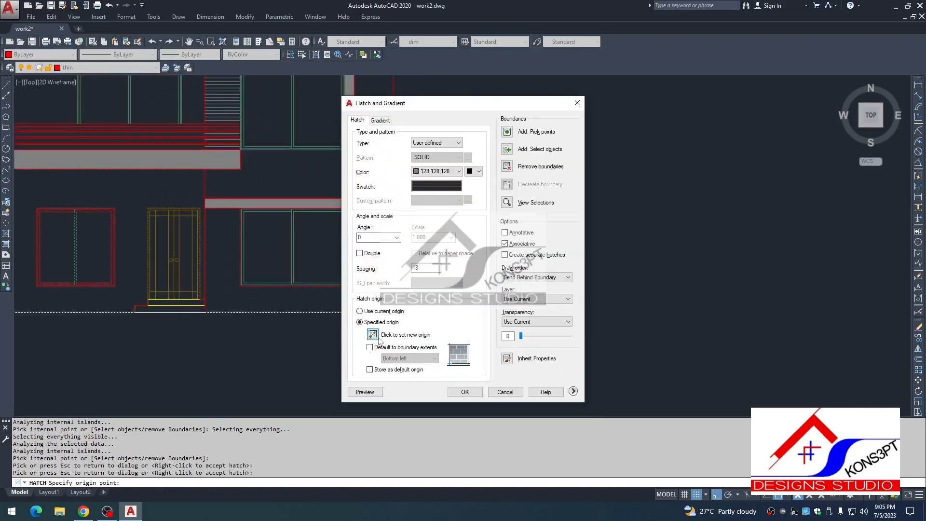
click(454, 391)
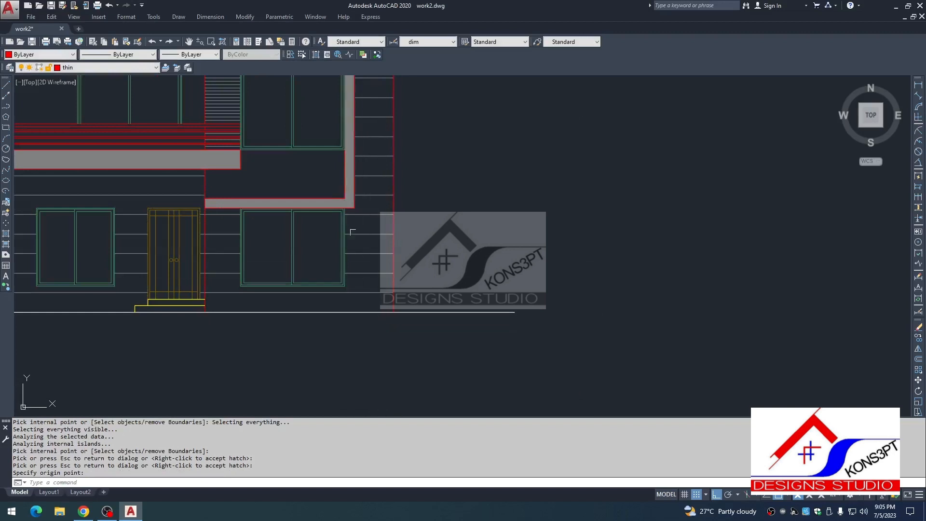
scroll(381, 324, down, 2)
scroll(358, 268, down, 2)
scroll(302, 197, up, 4)
key(Escape)
key(Escape)
scroll(348, 233, down, 2)
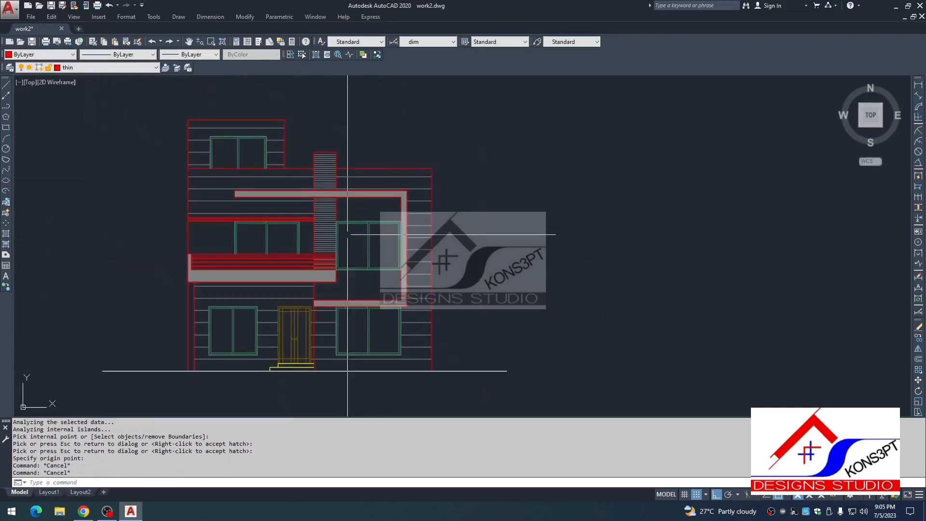
key(Escape)
scroll(352, 222, up, 2)
middle_drag(352, 217, 336, 200)
key(Escape)
scroll(346, 200, down, 2)
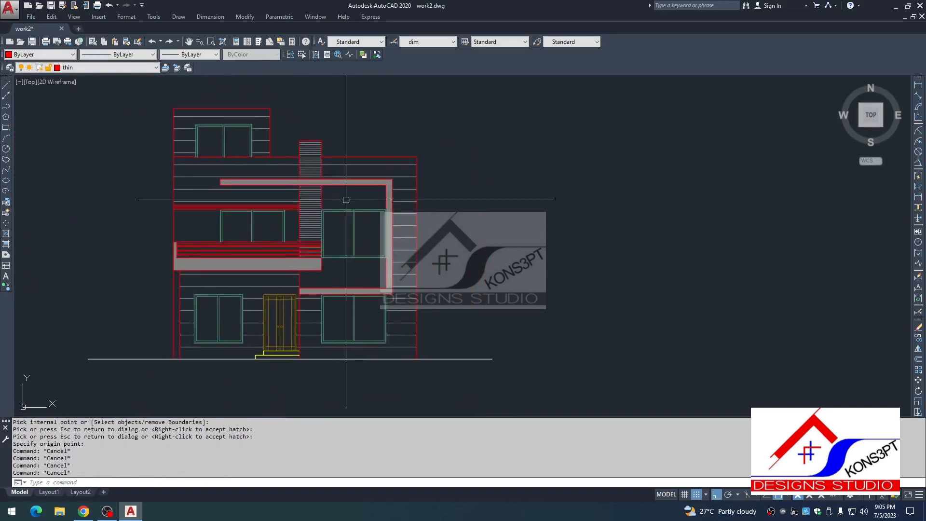
Start a hatch with the wall areas above and below the first-floor window inside the projecting frame.
text(h)
key(space)
key(k)
click(352, 201)
click(353, 267)
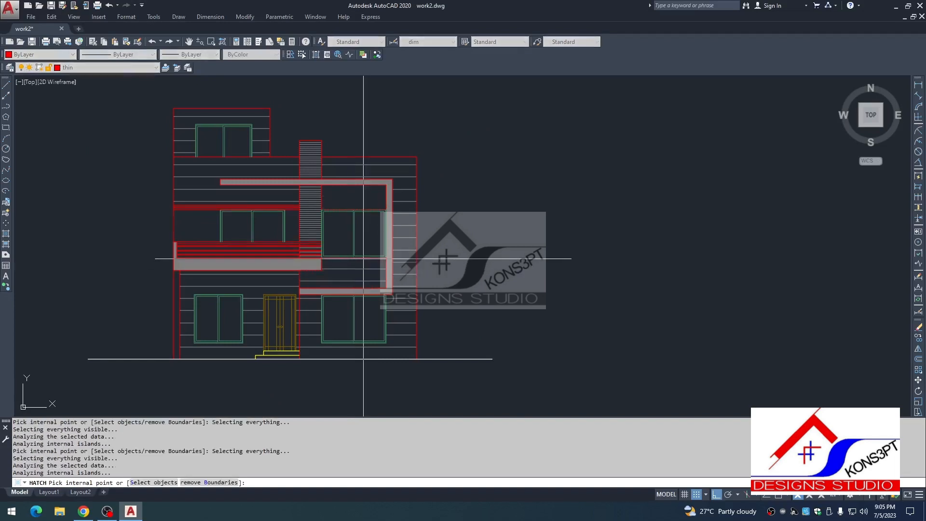
key(space)
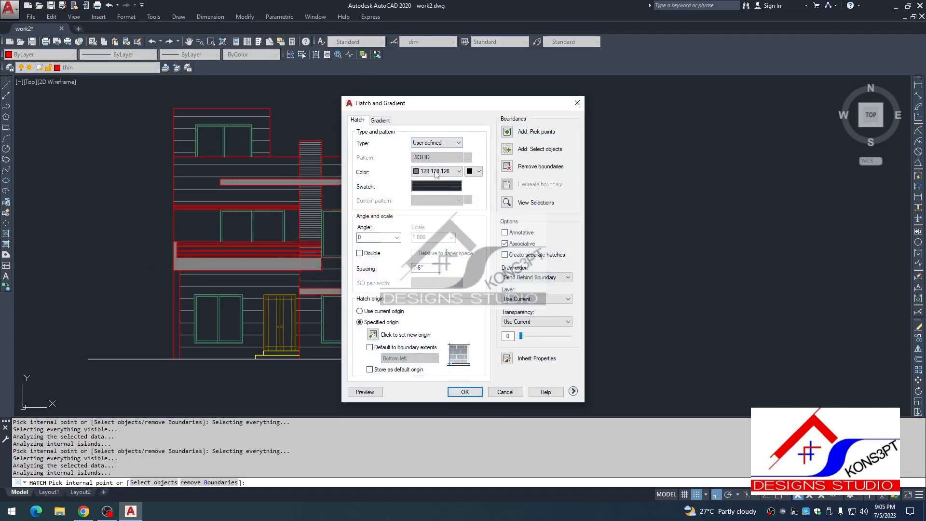
Set the framed wall's hatch to the predefined AR-B816 brick pattern.
click(436, 172)
click(475, 177)
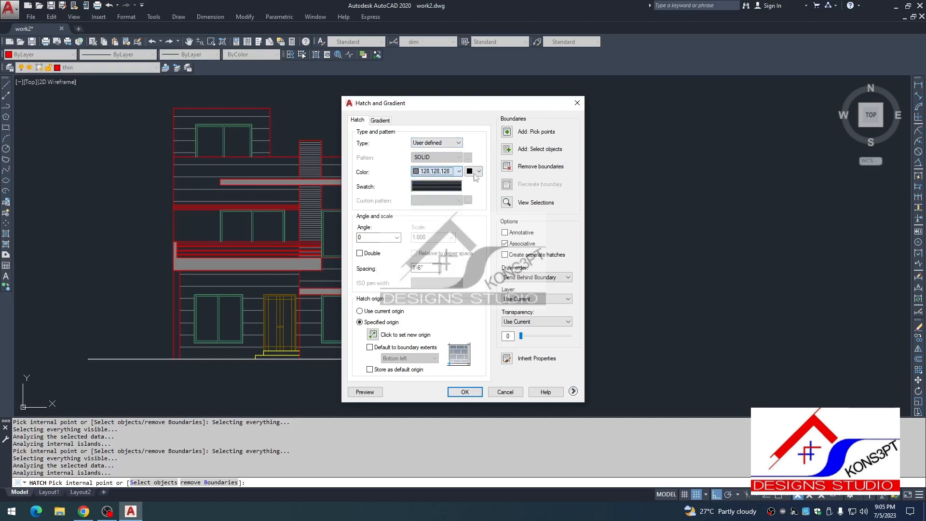
click(436, 151)
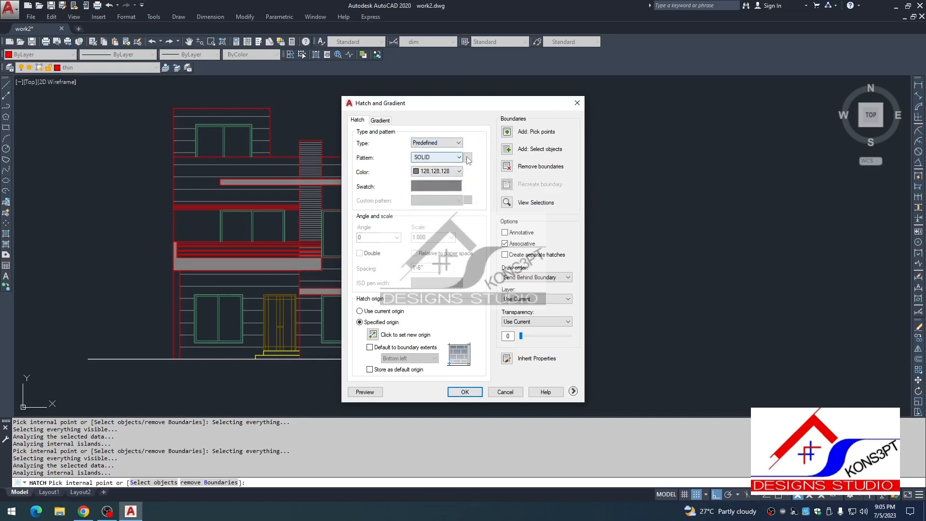
click(467, 157)
double_click(478, 189)
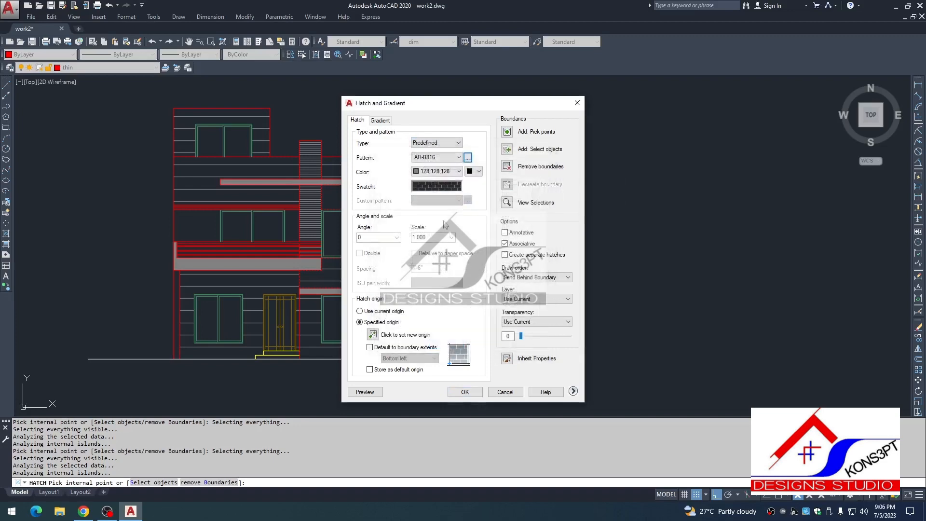
Preview the brick hatch, set its scale to 0.5 and create it inside the projecting frame.
click(365, 391)
scroll(357, 202, up, 2)
key(Escape)
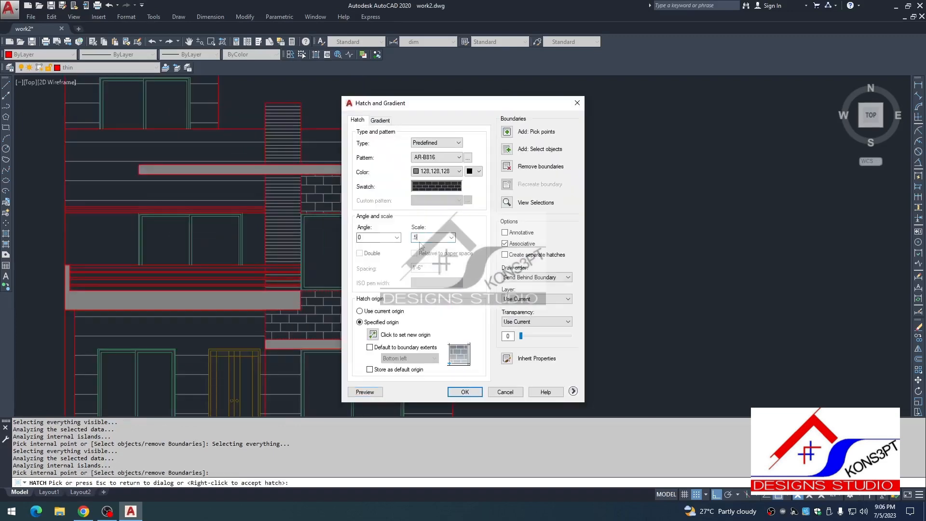
key(Return)
key(Escape)
middle_drag(400, 343, 404, 298)
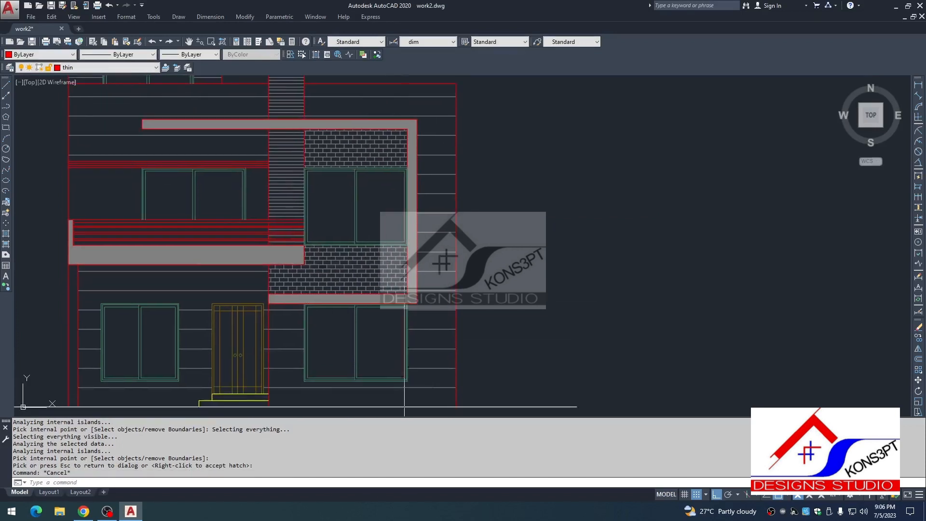
key(Escape)
key(Escape)
key(Escape)
Turn all the drawing's layers back on with LAYON.
scroll(404, 407, down, 4)
scroll(348, 277, up, 4)
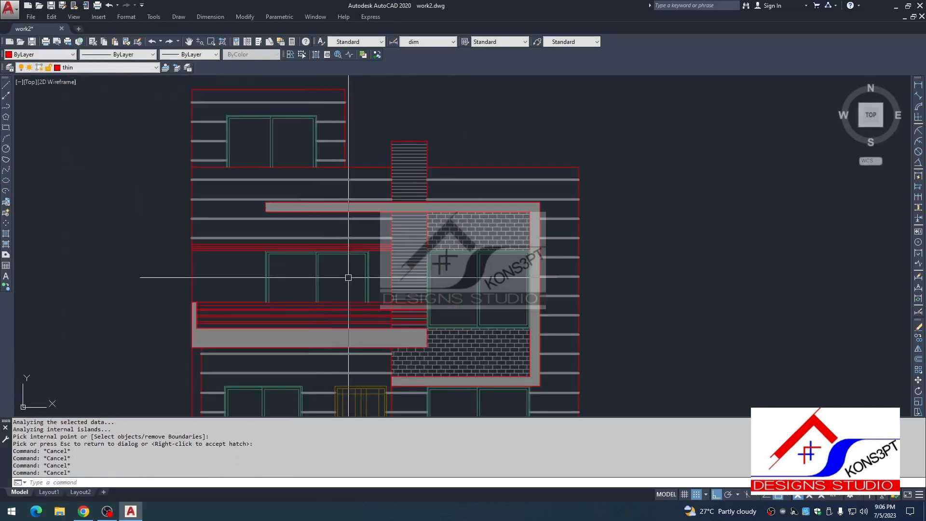
key(Escape)
scroll(348, 277, down, 4)
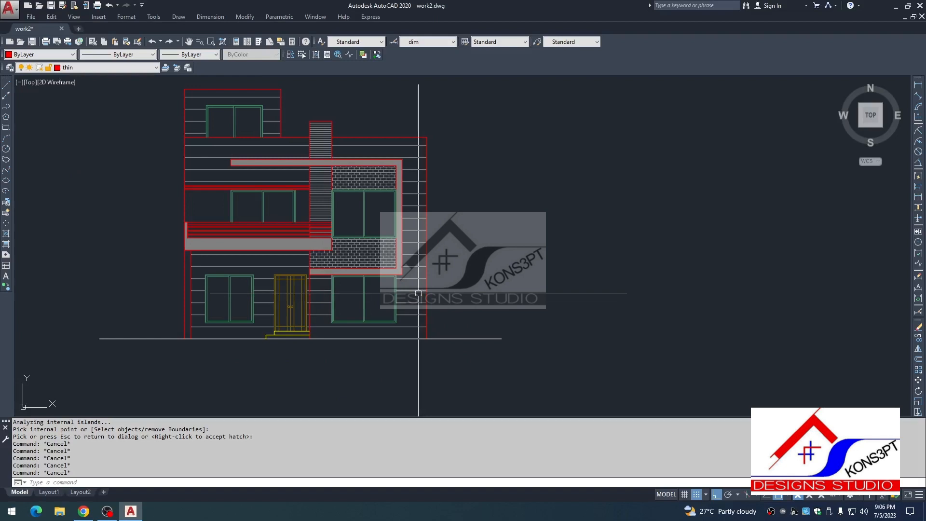
text(layon)
key(Return)
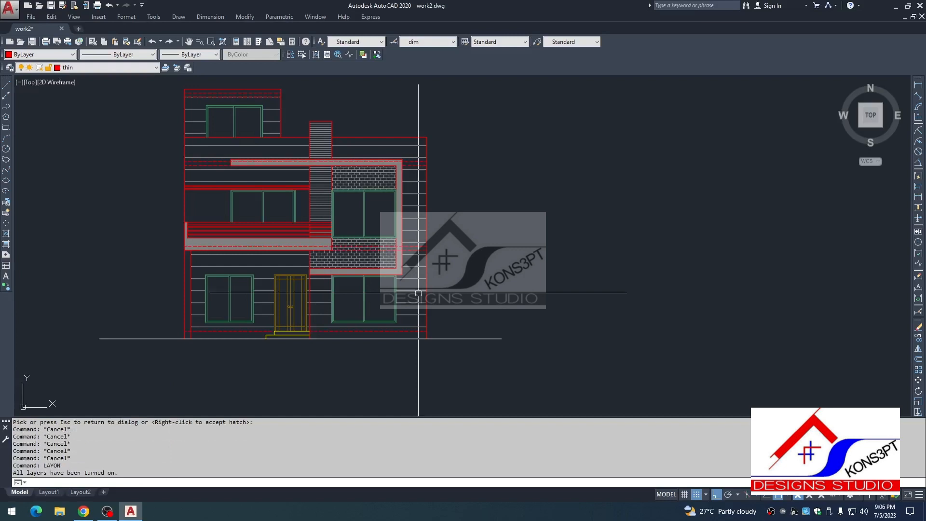
key(Escape)
key(Escape)
key(Escape)
key(Escape)
Add a vertical linear dimension for the plinth height between the dashed plinth line and the ground line, outside the porch-side wall.
scroll(443, 302, down, 6)
scroll(322, 283, up, 6)
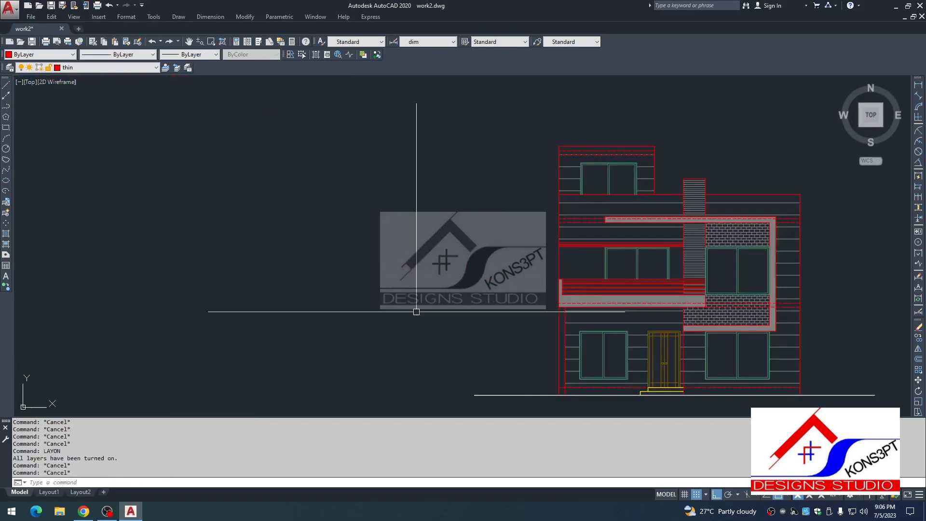
middle_drag(589, 344, 448, 300)
text(dli)
key(Return)
scroll(421, 355, up, 4)
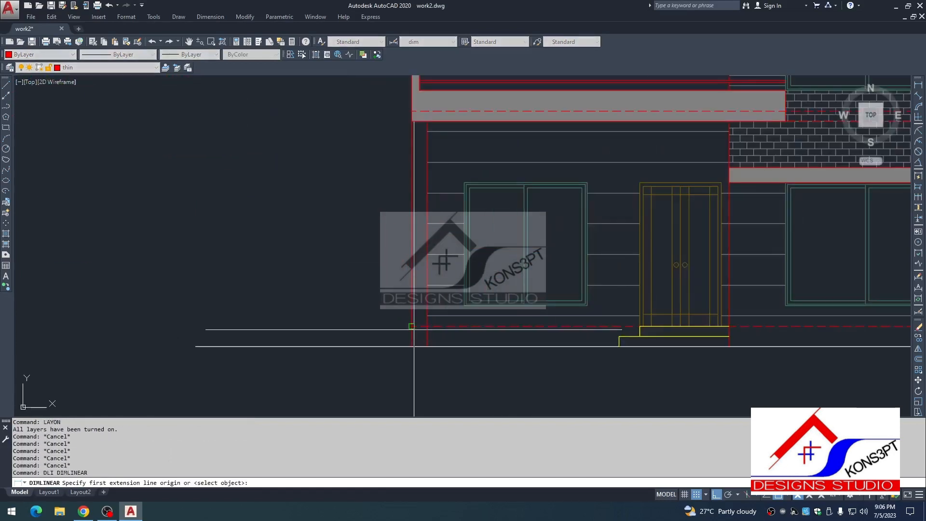
click(412, 340)
click(411, 346)
click(390, 324)
key(Escape)
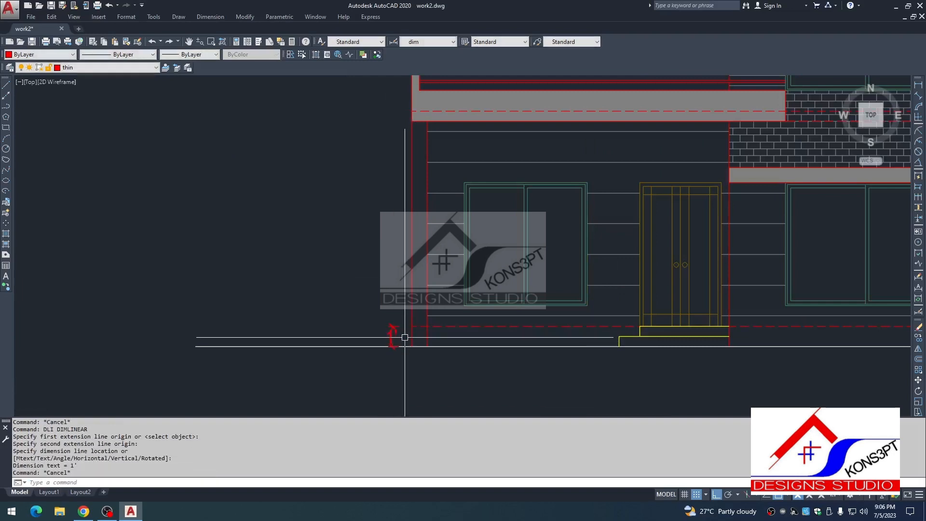
Match the plinth height dimension's properties to a dimension near the drawing/dining room's front window in the ground floor plan.
scroll(405, 337, down, 5)
text(ma)
key(Return)
scroll(409, 321, down, 4)
scroll(229, 166, up, 4)
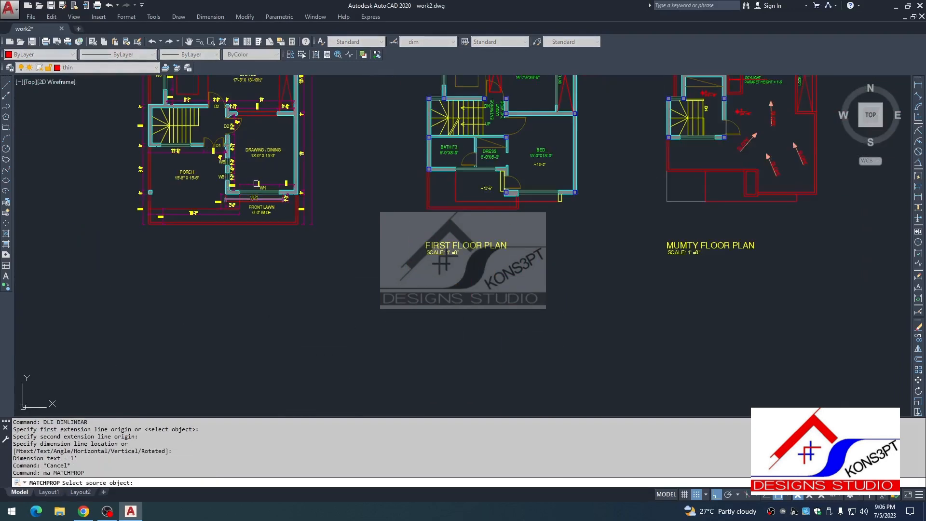
click(255, 189)
scroll(318, 154, down, 5)
scroll(448, 284, up, 12)
click(373, 373)
click(363, 350)
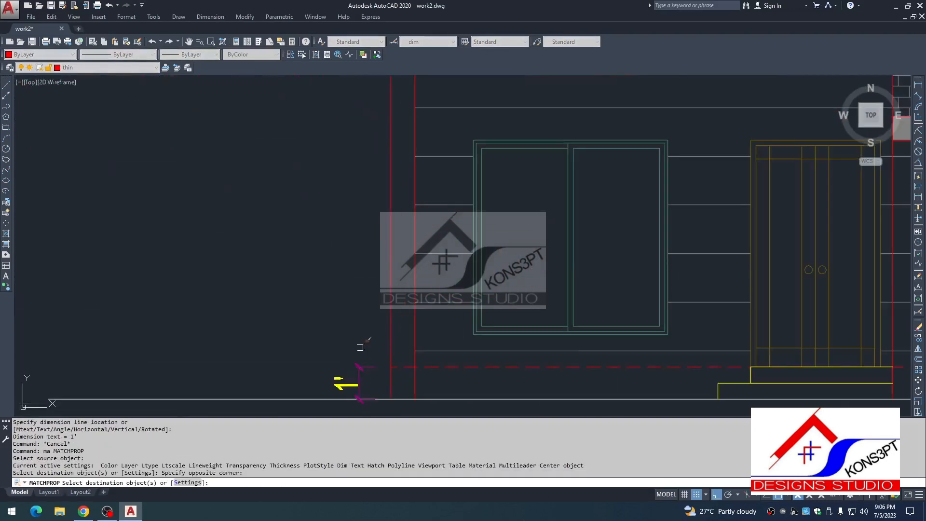
key(Escape)
Continue the plinth dimension upward with DIMCONTINUE to dimension the ground-floor height and the first-floor slab thickness.
text(dco)
key(Return)
key(Return)
click(358, 361)
scroll(391, 177, down, 2)
middle_drag(391, 177, 383, 245)
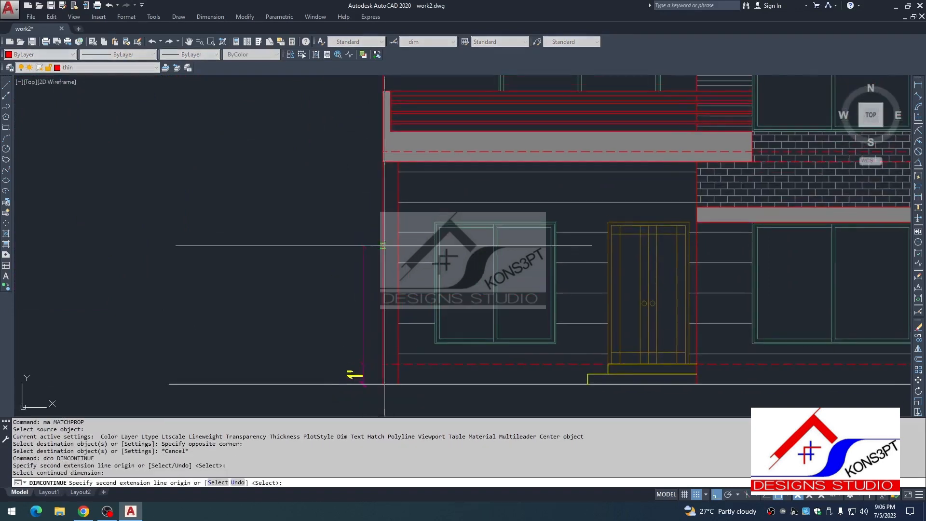
click(382, 162)
click(382, 152)
Extend the dimension chain through the first-floor height, roof slab, mumty height and mumty slab up to the mumty's top line.
middle_drag(408, 93, 385, 262)
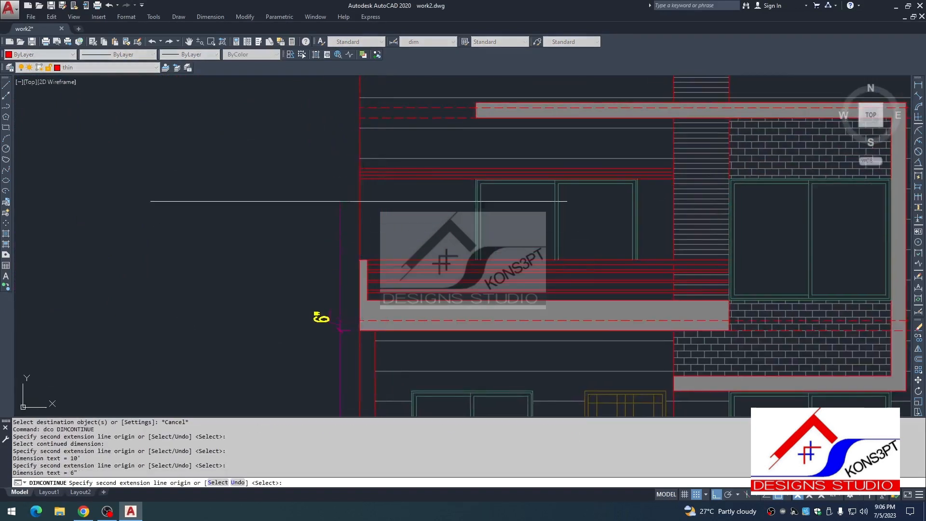
click(360, 118)
click(359, 108)
scroll(360, 186, down, 4)
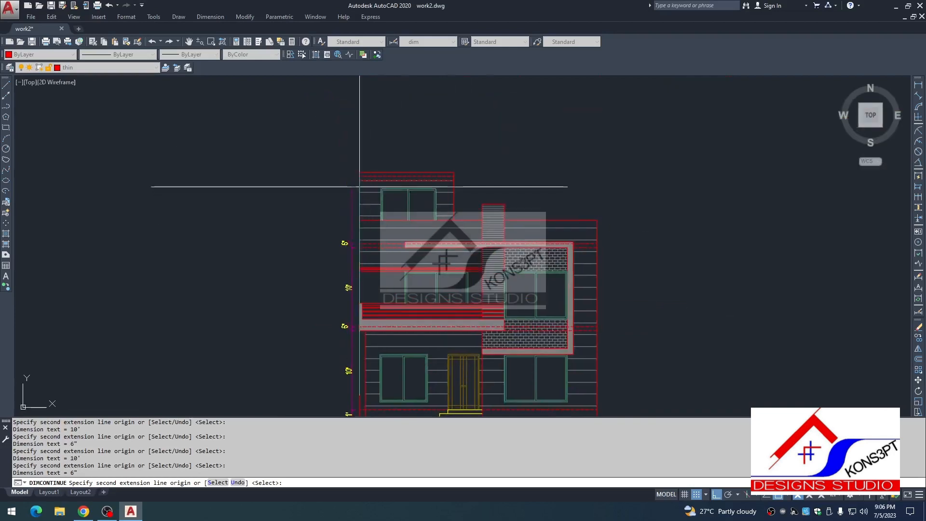
scroll(359, 177, up, 2)
click(359, 171)
click(360, 165)
key(Escape)
Move the mumty slab dimension's text downward, clear of the dimension text above it.
scroll(335, 172, up, 2)
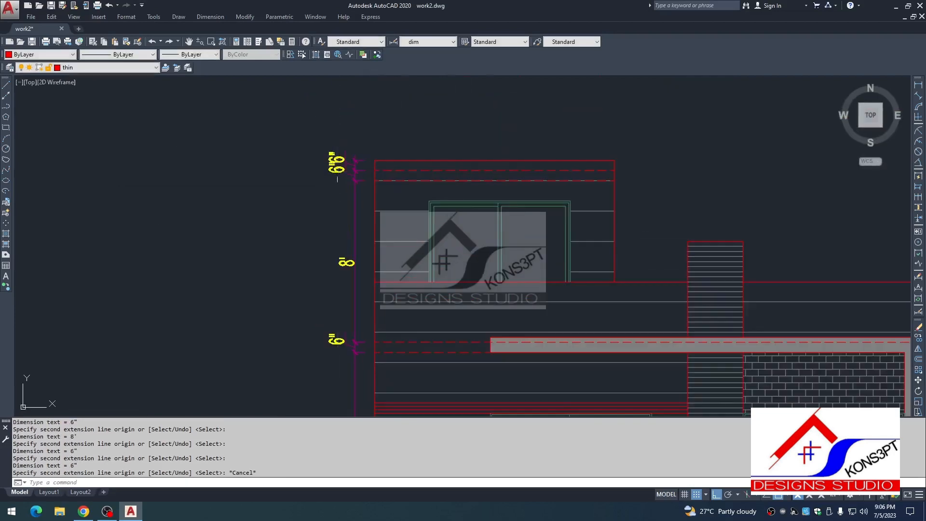
click(337, 173)
click(337, 172)
click(337, 190)
scroll(374, 106, down, 4)
key(Escape)
key(Escape)
key(Escape)
text(dli)
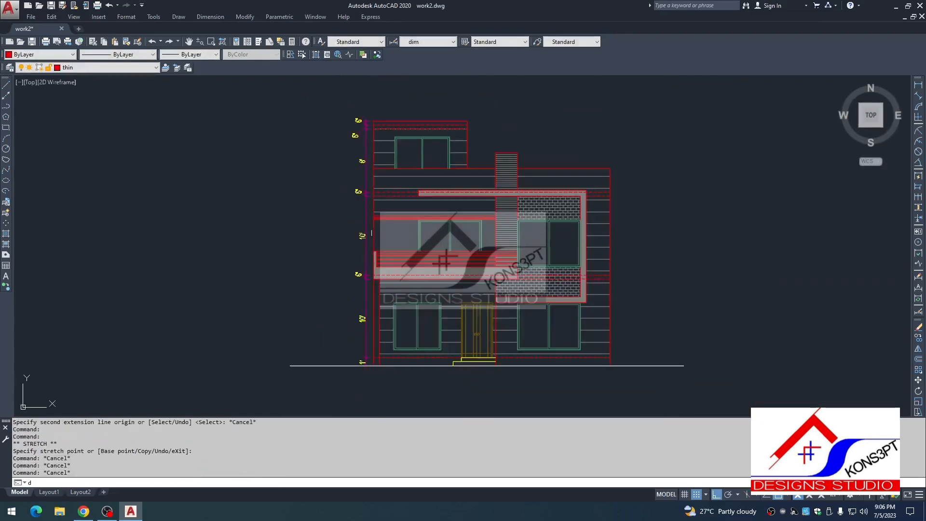
key(space)
scroll(371, 272, up, 4)
key(space)
click(383, 194)
key(Escape)
Add a linear dimension for the overall height from the ground line to the mumty top, outside the dimension chain.
scroll(384, 266, down, 2)
middle_drag(383, 266, 378, 206)
key(space)
click(377, 354)
scroll(401, 226, down, 2)
middle_drag(390, 92, 383, 138)
scroll(380, 121, up, 2)
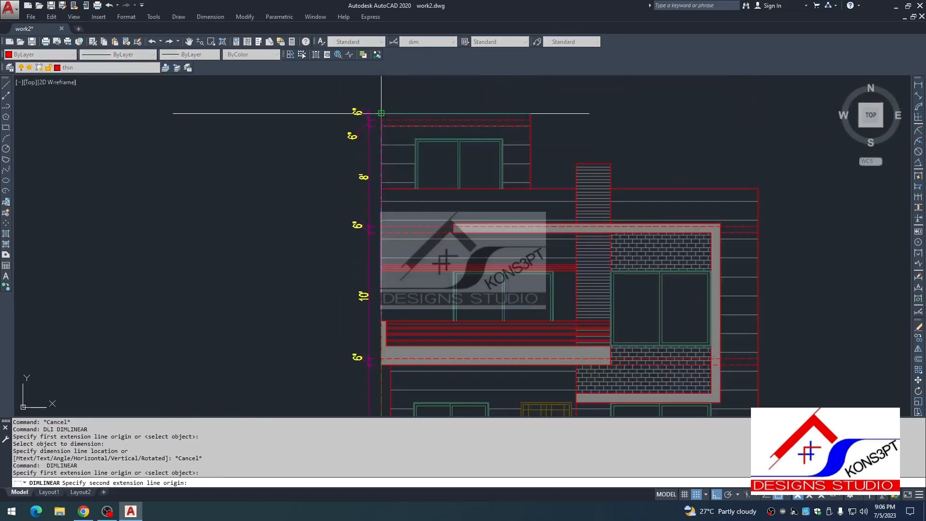
click(381, 113)
click(341, 220)
key(Escape)
Match the overall height dimension's properties to those of the dimension chain beside it.
text(ma)
click(359, 226)
click(352, 251)
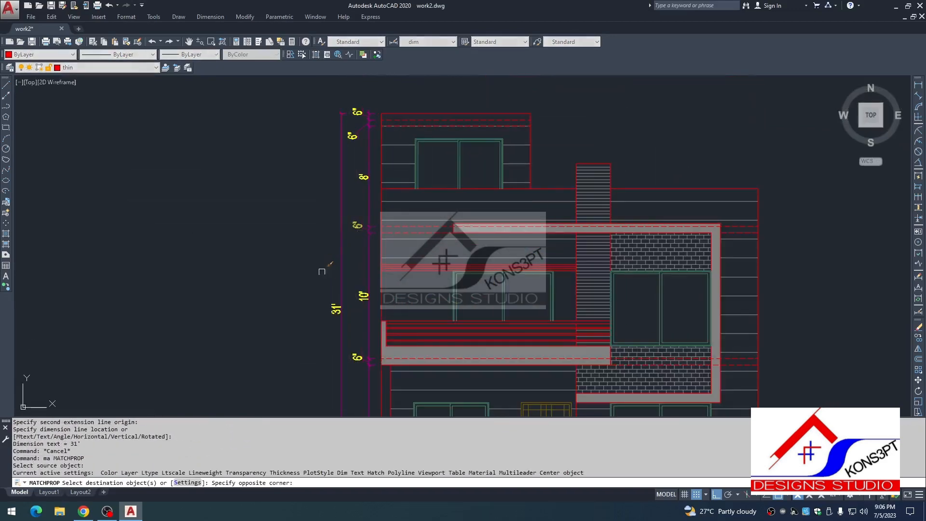
click(325, 271)
key(Escape)
Add a linear dimension for the plinth height between the plinth line and ground line at the elevation's right end.
scroll(364, 233, down, 2)
text(dli)
scroll(490, 302, up, 2)
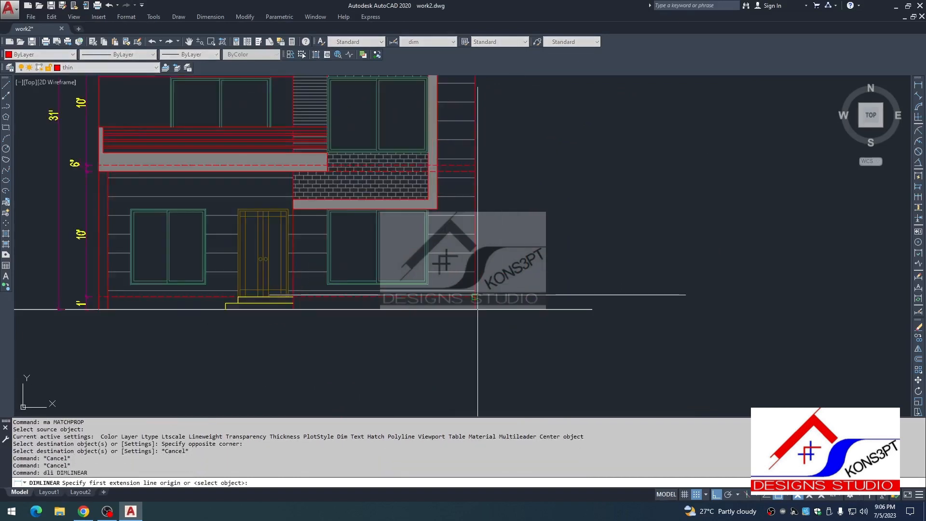
click(477, 295)
click(474, 309)
scroll(490, 287, up, 2)
click(484, 313)
key(Escape)
Match the right-hand plinth dimension's properties to the dimension chain on the left of the elevation.
scroll(484, 314, down, 4)
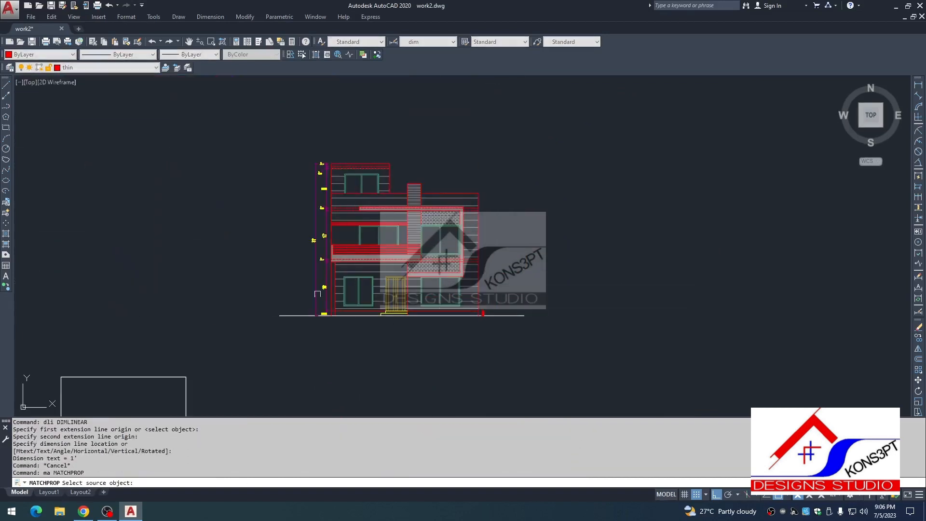
text(ma)
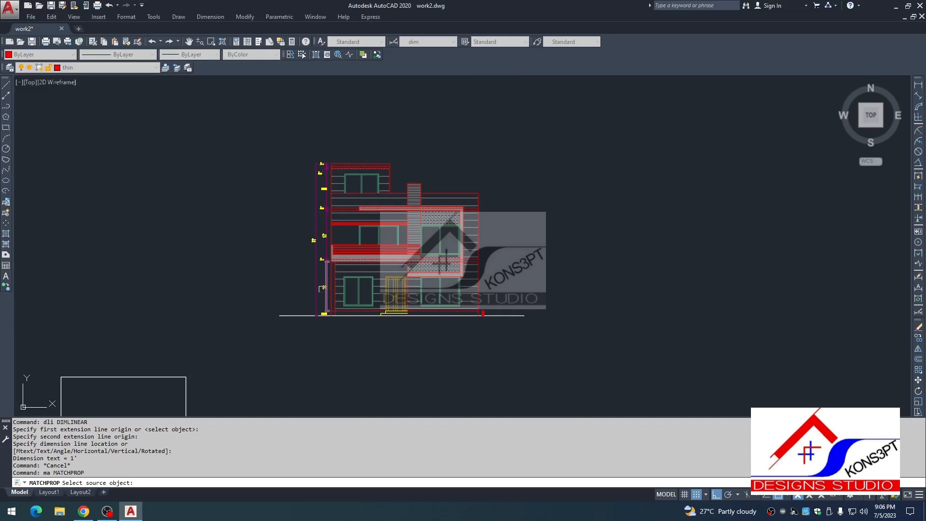
click(320, 288)
key(Escape)
key(Escape)
Continue the right-hand plinth dimension upward with DIMCONTINUE through the ground-floor height and first-floor slab thickness.
scroll(485, 302, up, 5)
text(dc)
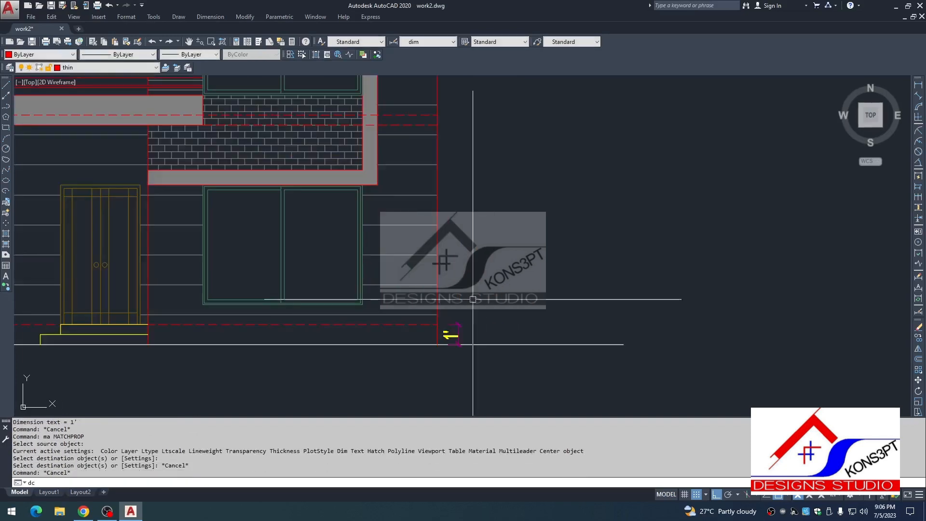
text(o)
key(space)
click(456, 327)
middle_drag(448, 172, 441, 244)
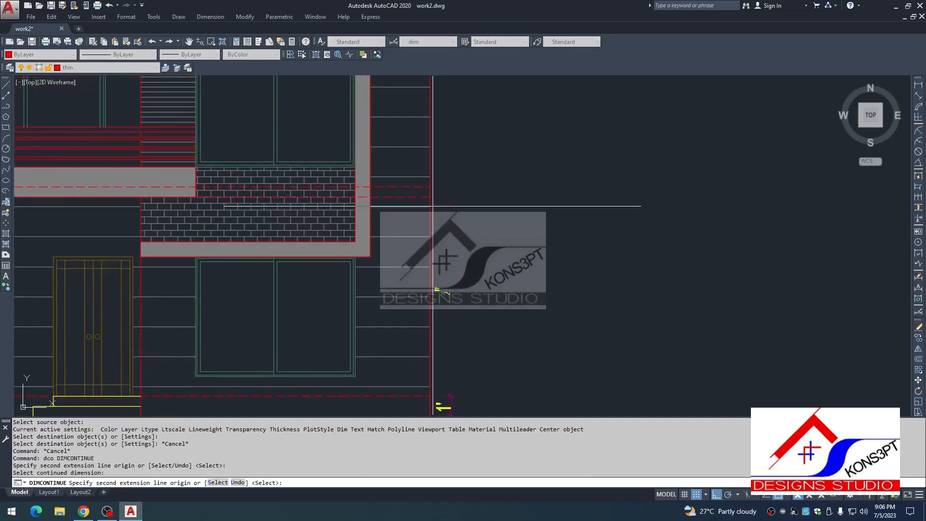
click(430, 197)
click(430, 186)
Extend the right-hand dimension chain through the first-floor height, roof slab and parapet up to the parapet's top line.
scroll(431, 187, down, 2)
middle_drag(430, 187, 418, 285)
click(418, 160)
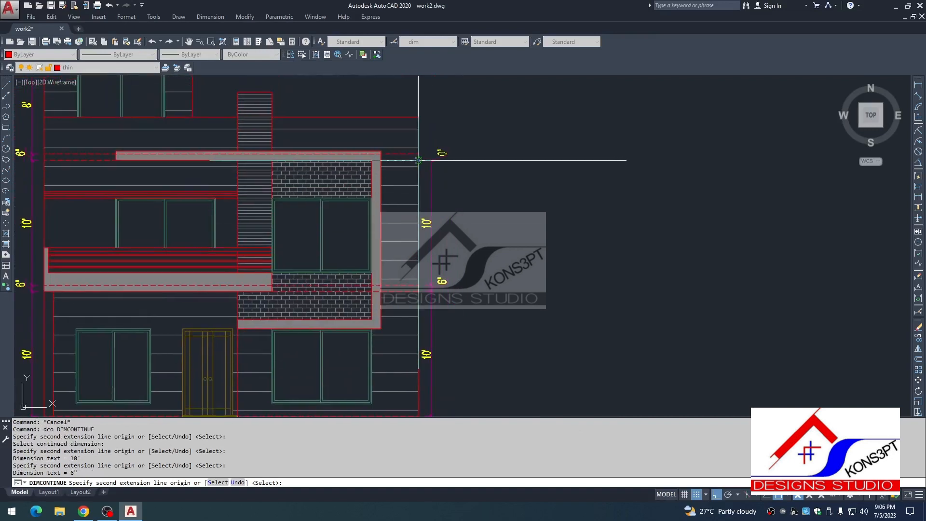
click(419, 120)
key(Escape)
key(Escape)
Add a linear dimension for the full height of the building's right edge, outside the right-hand dimension chain.
text(dli)
key(space)
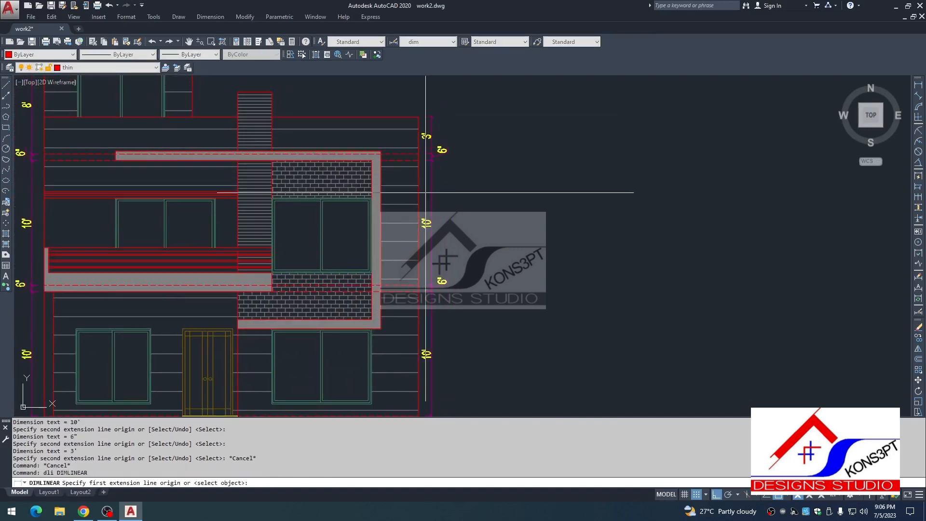
key(space)
click(418, 194)
click(456, 196)
key(Escape)
Match the right-hand overall height dimension's properties to those of the adjacent dimension chain.
text(ma)
key(space)
click(442, 281)
click(463, 240)
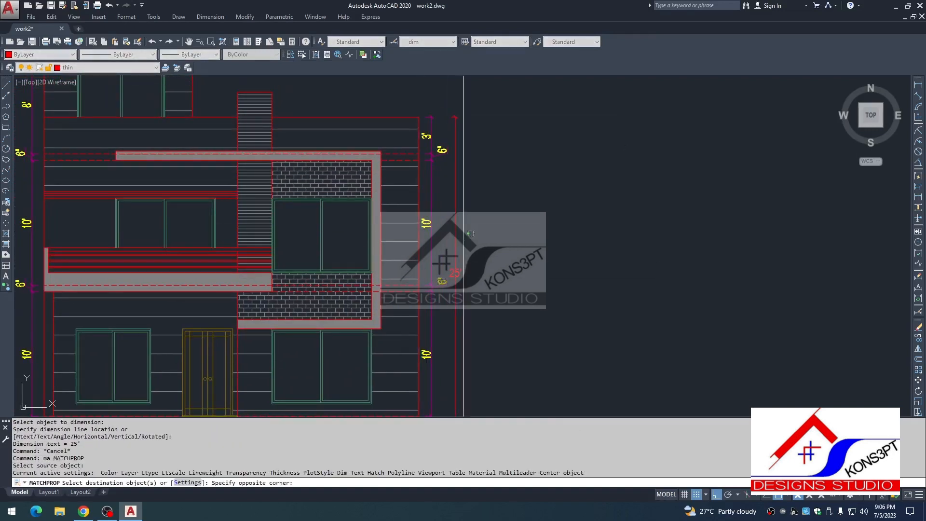
click(452, 246)
key(Escape)
click(455, 243)
key(Escape)
key(space)
click(440, 278)
click(465, 264)
click(451, 255)
key(Escape)
key(Escape)
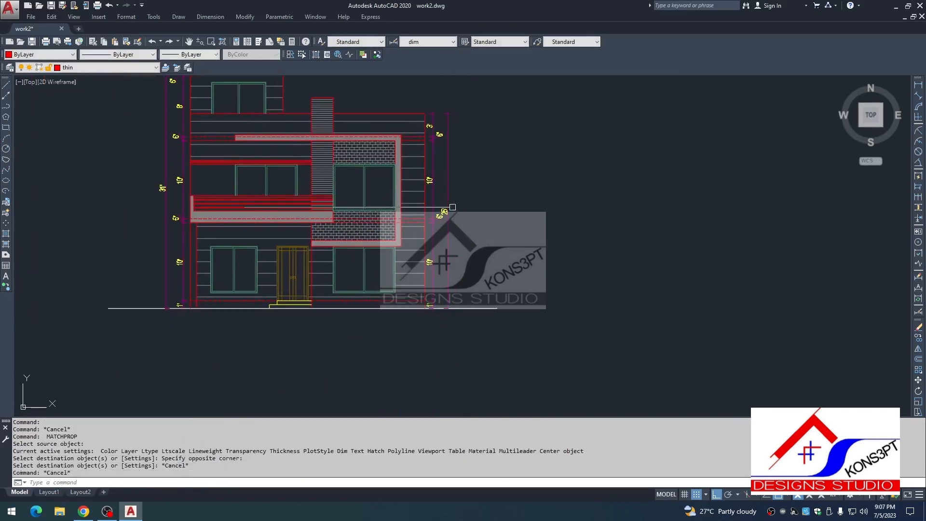
Stretch the right-hand overall height dimension slightly outward, away from the slab dimension texts of the chain.
text(s)
key(space)
click(457, 103)
click(442, 127)
key(space)
click(479, 176)
click(482, 178)
key(Escape)
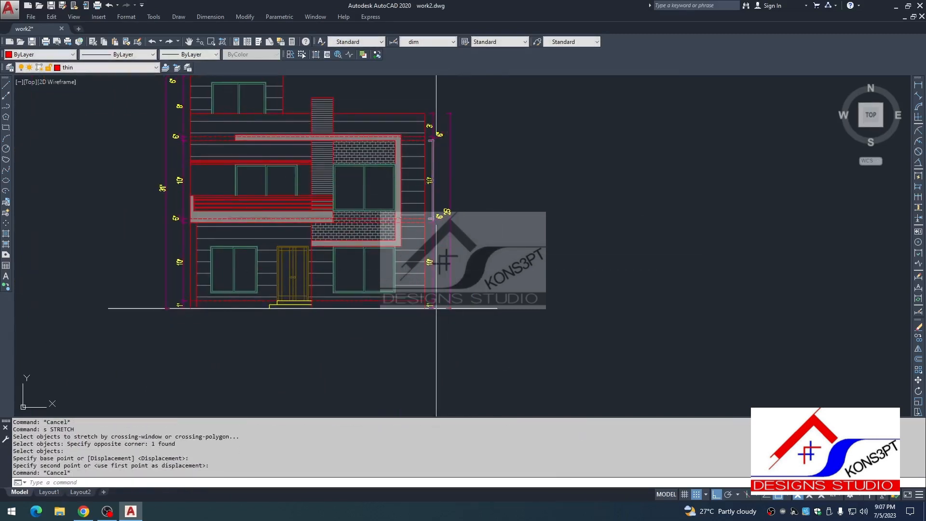
key(Escape)
Review the dimensioned front elevation as a whole and in relation to the floor plans and reference image.
scroll(430, 251, down, 3)
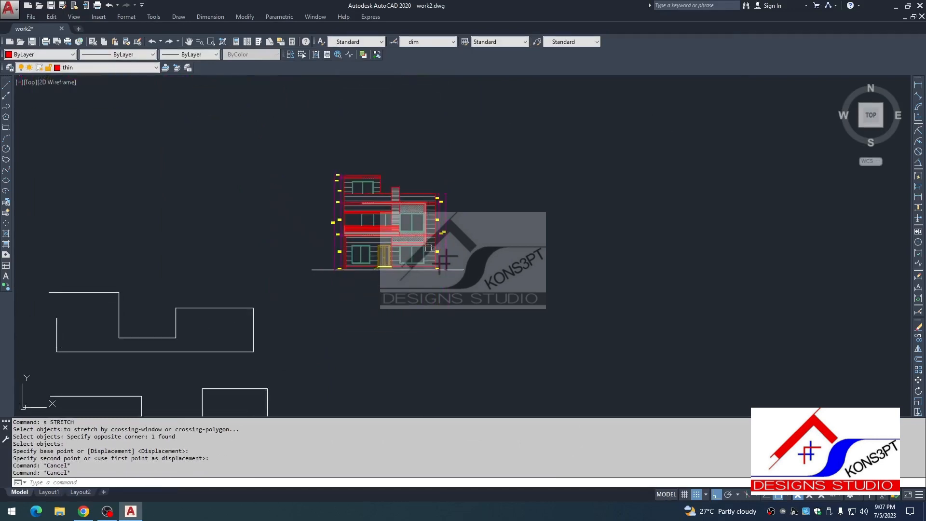
scroll(428, 248, down, 2)
middle_drag(427, 248, 422, 297)
middle_drag(394, 219, 399, 230)
scroll(390, 262, up, 4)
middle_drag(428, 391, 416, 303)
key(Escape)
key(Escape)
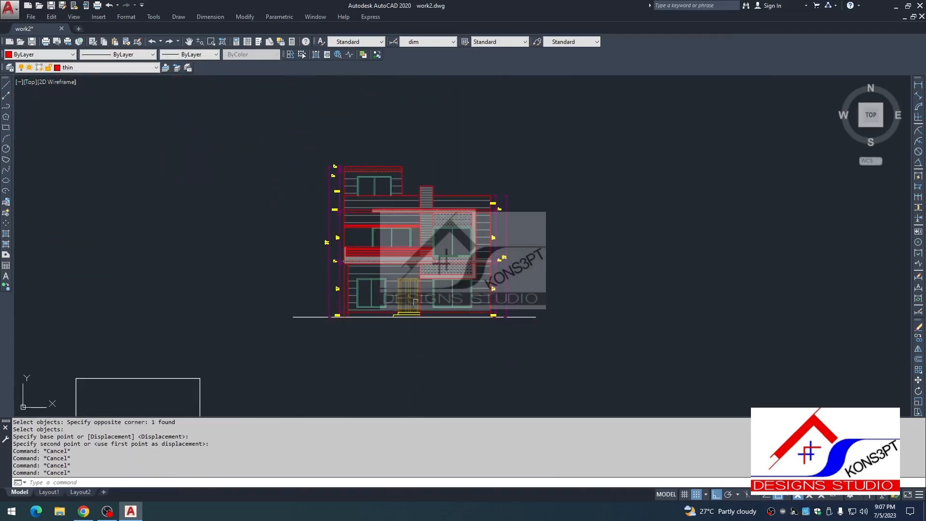
key(Escape)
key(Escape)
scroll(350, 300, down, 4)
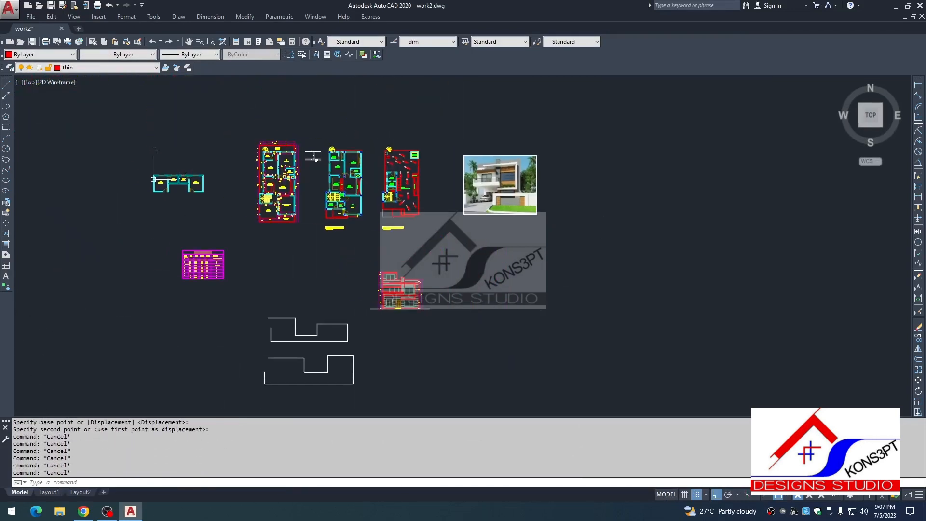
scroll(368, 304, up, 6)
scroll(426, 358, down, 5)
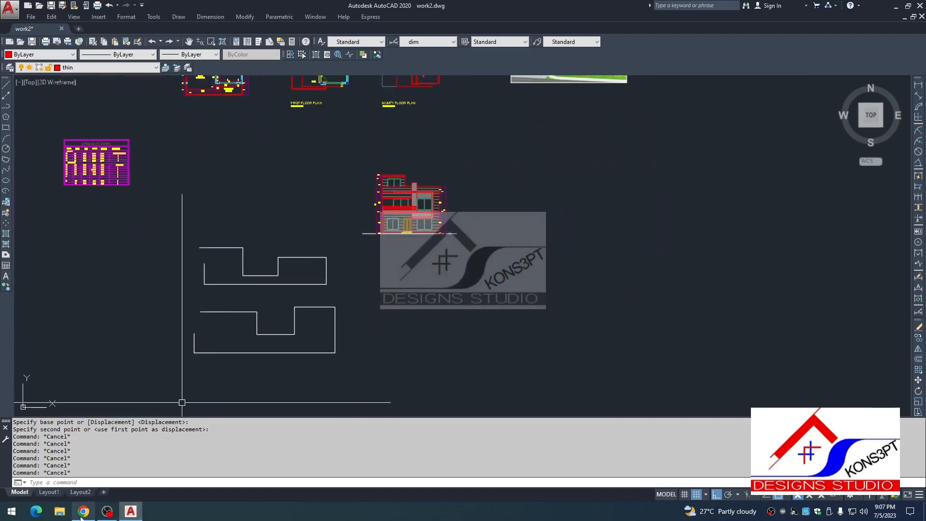
Open the final submission drawing from the desktop and locate the level markers beside its front elevation.
click(131, 513)
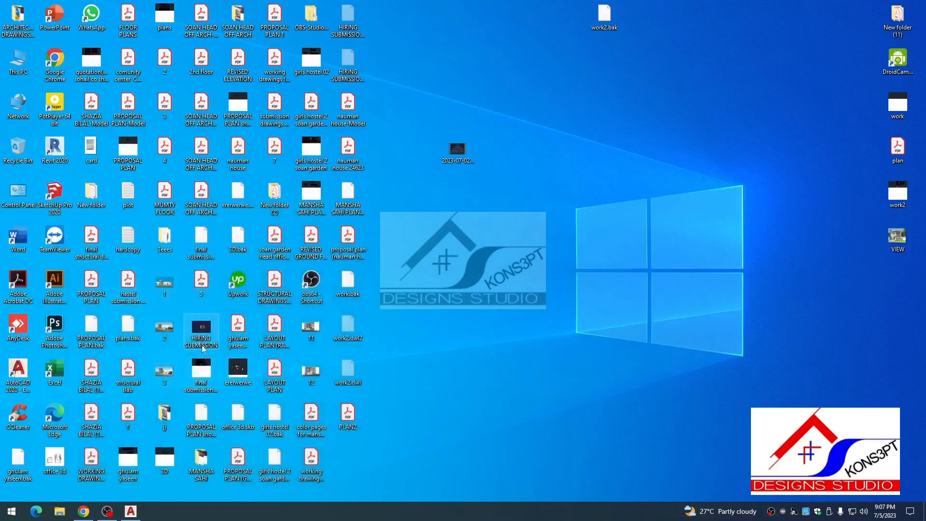
key(alt+Tab)
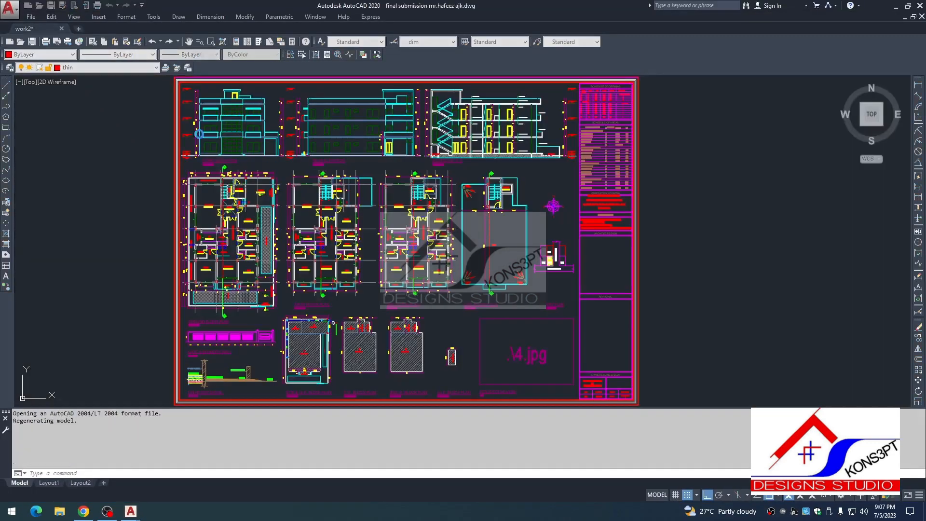
key(Escape)
scroll(182, 126, up, 10)
scroll(263, 220, down, 4)
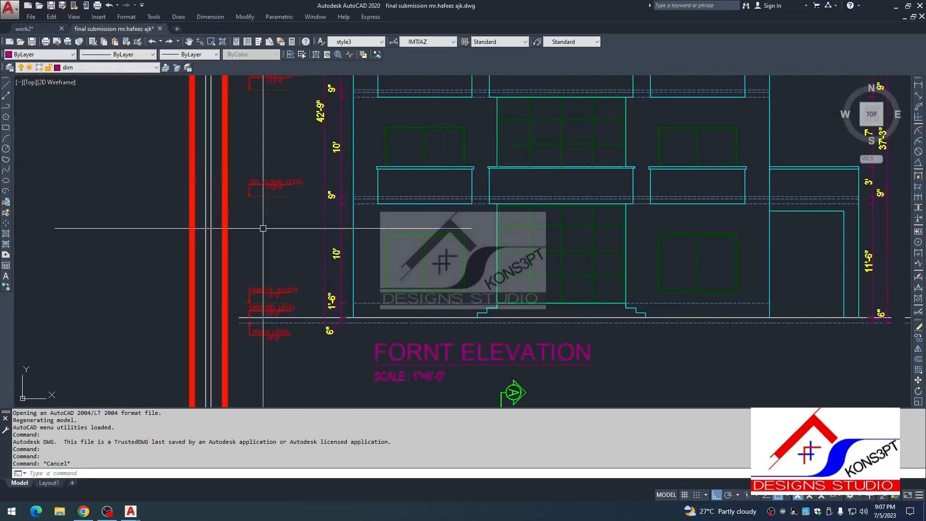
scroll(261, 188, down, 5)
scroll(263, 141, up, 3)
scroll(289, 159, down, 3)
Copy the column of level markers beside that front elevation and paste it left of the elevation in work2.dwg.
click(319, 155)
scroll(349, 284, up, 1)
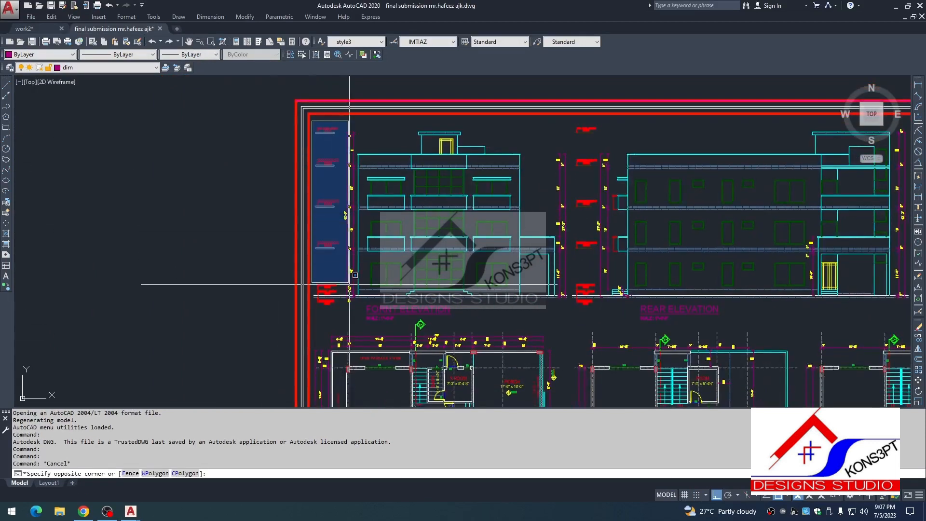
click(347, 313)
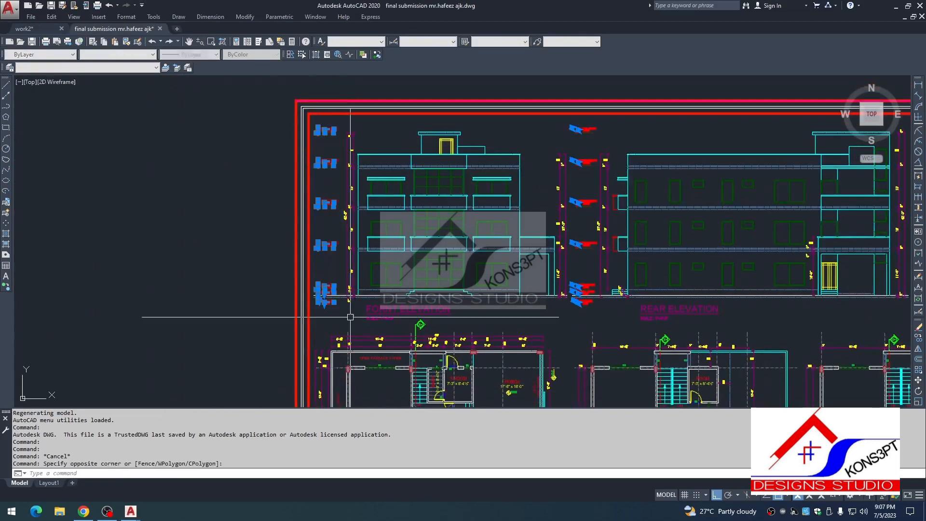
key(ctrl+Tab)
key(ctrl+v)
scroll(366, 229, up, 4)
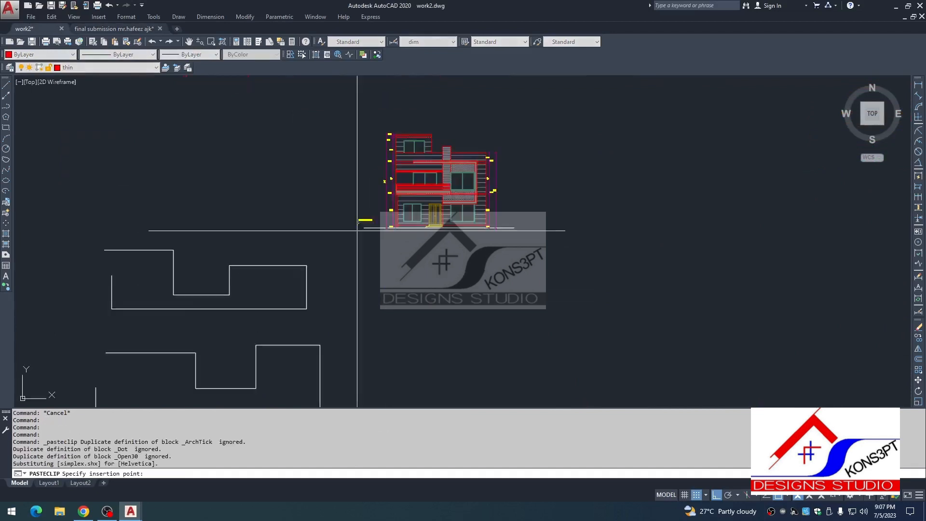
scroll(381, 230, down, 5)
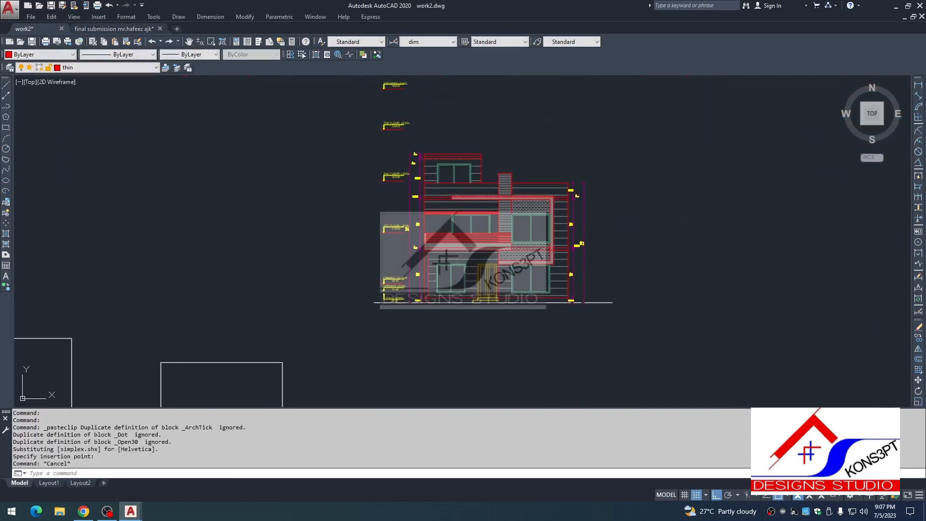
key(Escape)
click(355, 107)
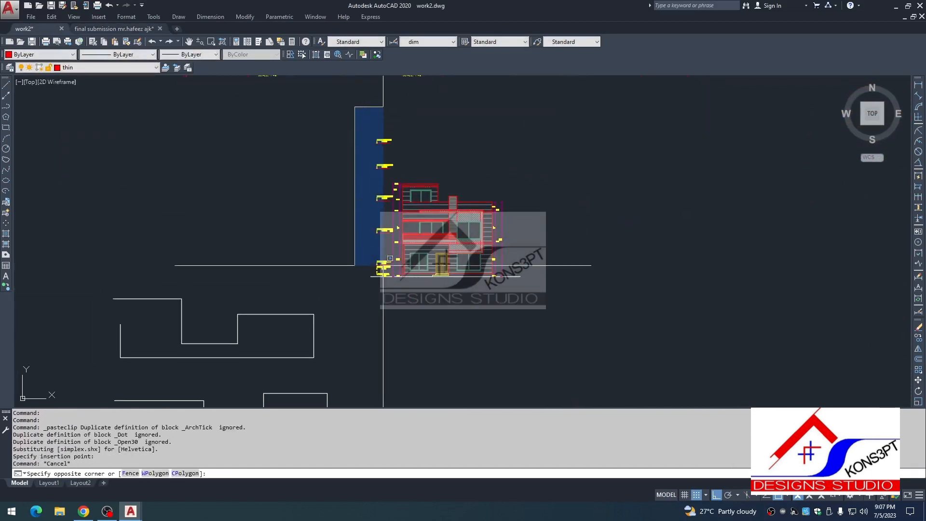
click(396, 300)
key(space)
text(m)
key(space)
scroll(393, 275, up, 7)
key(Escape)
text(mn)
key(space)
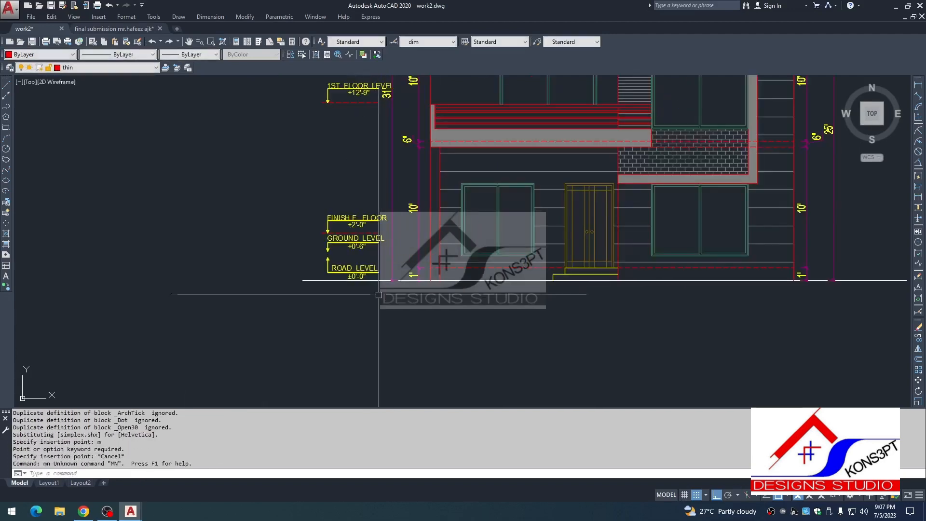
text(p)
key(space)
key(Escape)
text(m)
key(space)
text(p)
key(space)
key(space)
scroll(327, 249, up, 4)
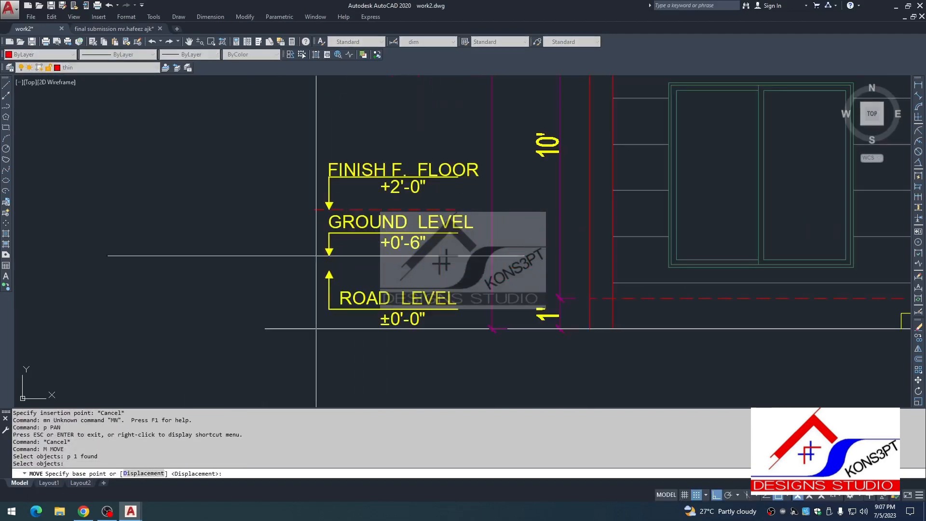
key(Escape)
text(m)
key(space)
text(p)
key(space)
key(Escape)
scroll(324, 253, down, 5)
Move all pasted level markers down so the GROUND LEVEL arrow tip rests on the elevation's ground line.
click(260, 372)
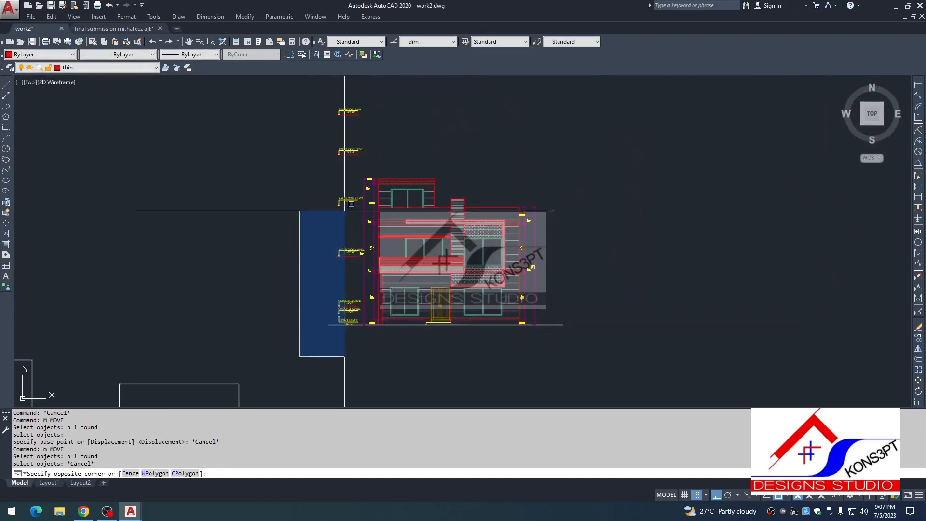
click(368, 98)
text(m)
key(space)
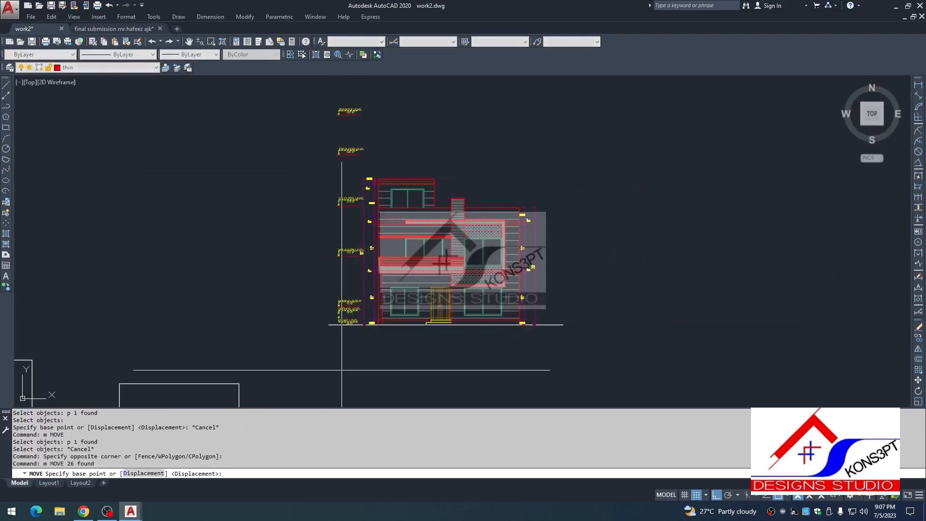
scroll(327, 280, up, 5)
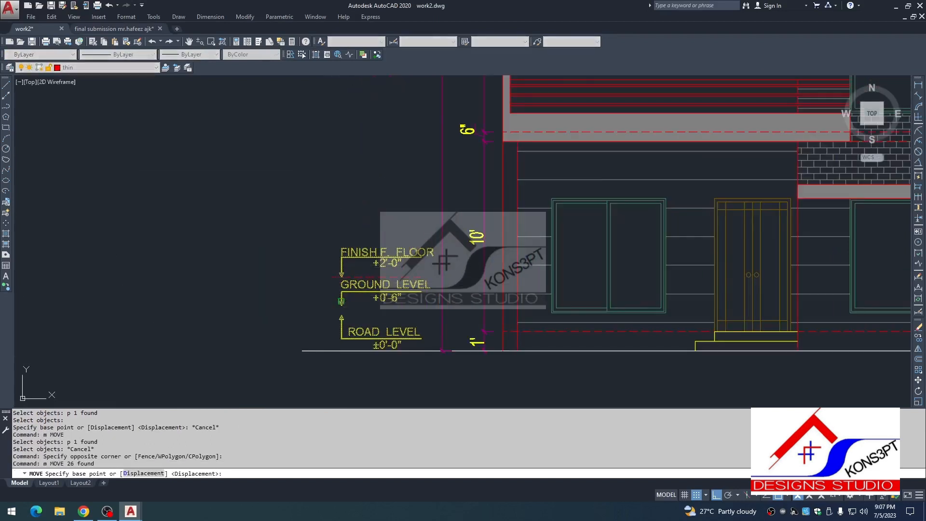
click(342, 305)
click(341, 351)
middle_drag(469, 331, 462, 299)
middle_drag(384, 336, 395, 324)
scroll(390, 300, up, 2)
key(Escape)
Erase the ROAD LEVEL marker below the ground line.
click(488, 338)
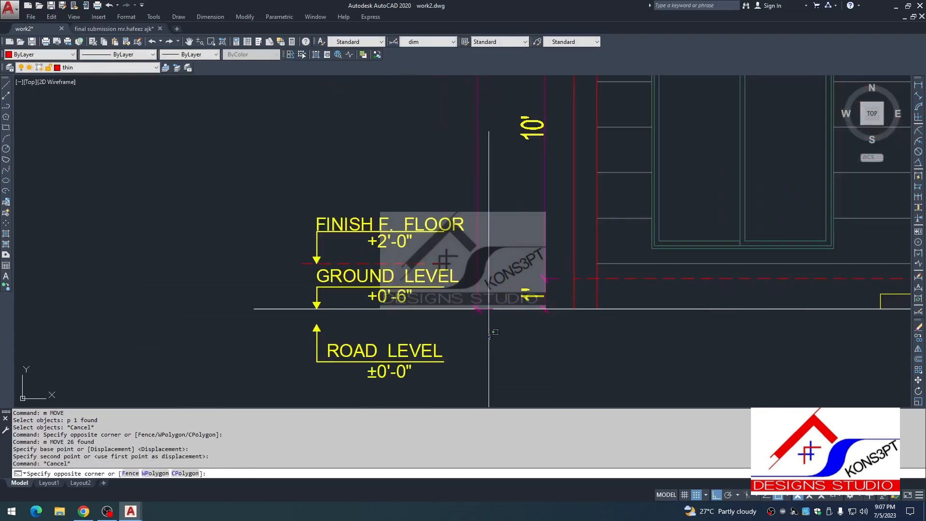
click(312, 374)
text(e)
key(space)
key(Escape)
Mirror the GROUND LEVEL marker to below the ground line, erasing the source objects.
click(273, 345)
click(490, 265)
text(mi)
key(space)
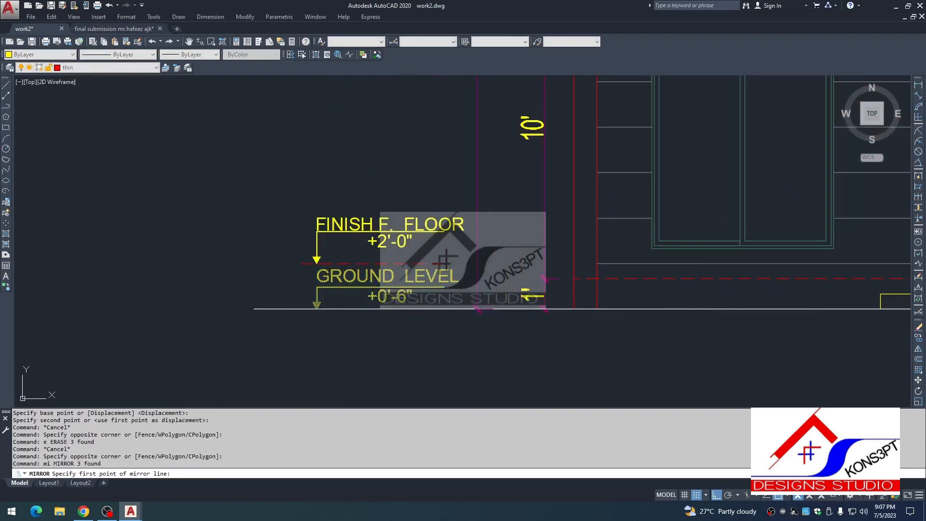
click(355, 310)
click(174, 343)
text(y)
key(Return)
text(y)
key(Return)
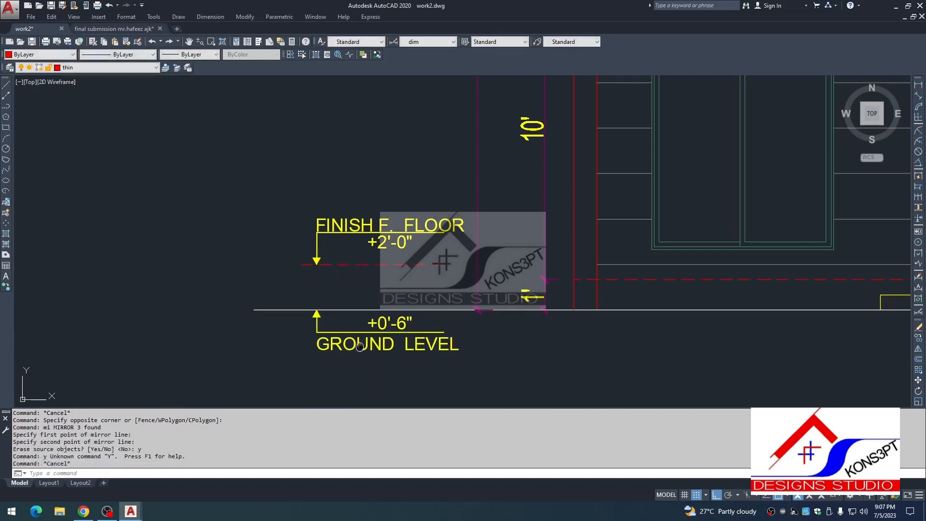
scroll(392, 299, up, 2)
key(Escape)
key(Escape)
key(Escape)
key(Escape)
Change the GROUND LEVEL marker's value to ±0'-0".
click(371, 309)
key(Escape)
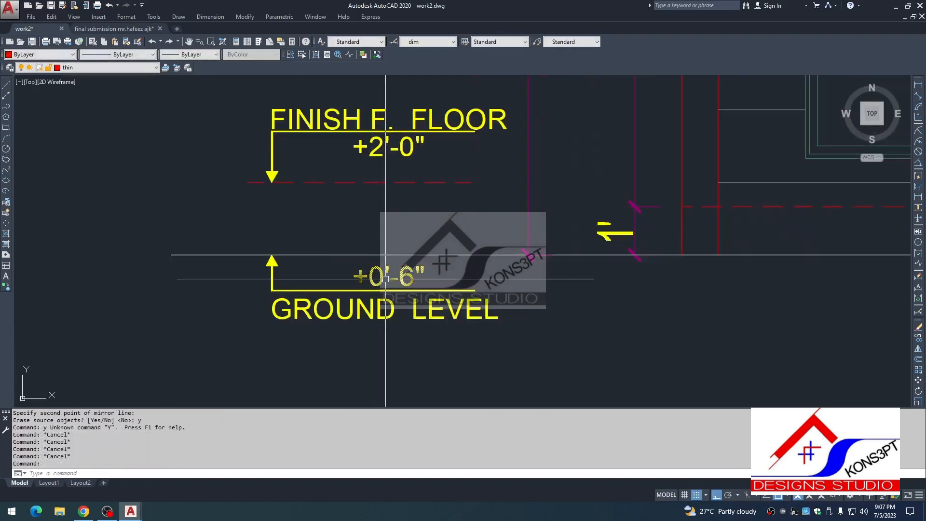
double_click(378, 279)
drag(369, 278, 358, 278)
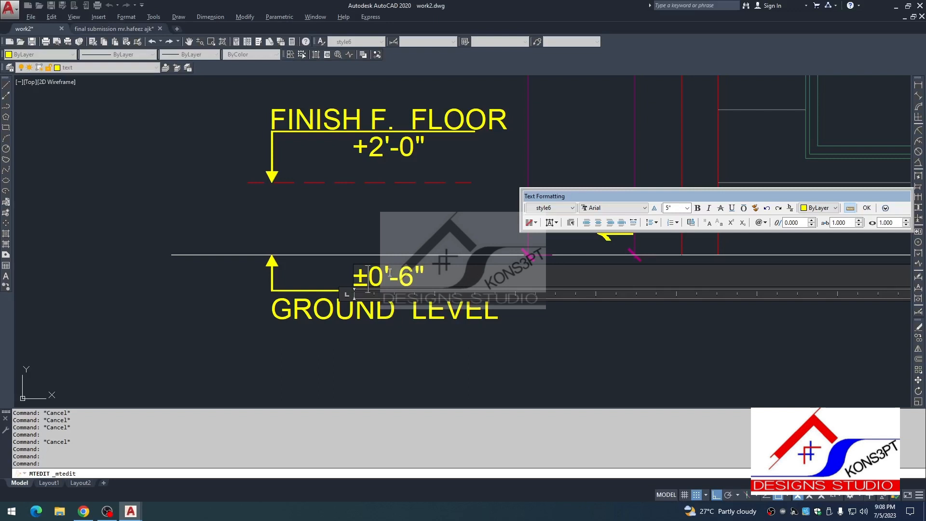
key(Escape)
key(Escape)
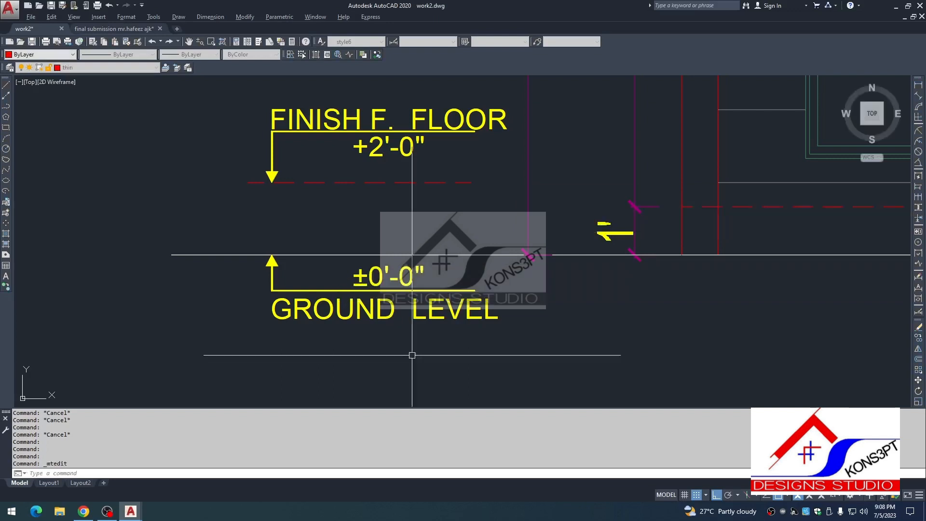
scroll(378, 324, down, 4)
middle_drag(342, 265, 338, 274)
key(Escape)
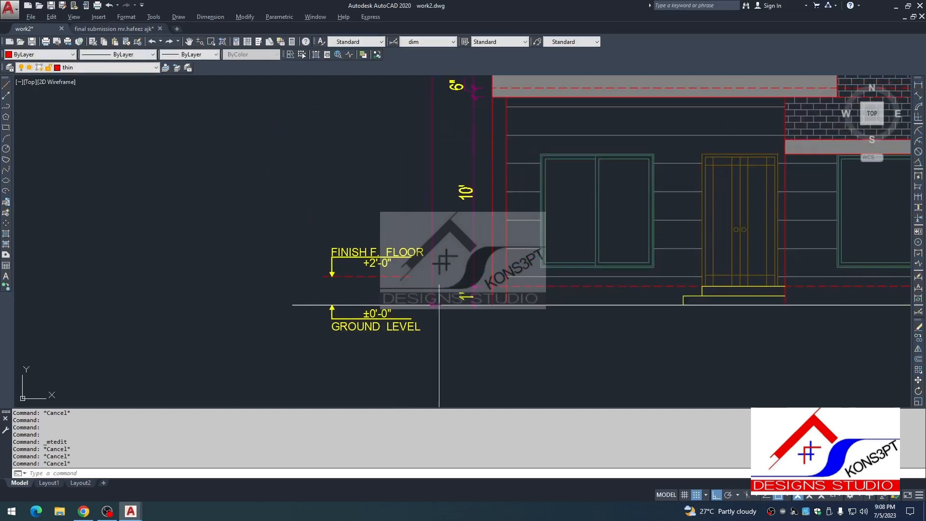
Draw a horizontal guide line from the elevation's dashed finish floor line out beyond the FINISH F. FLOOR marker.
scroll(442, 279, up, 2)
text(l)
key(space)
click(544, 290)
click(118, 292)
key(Escape)
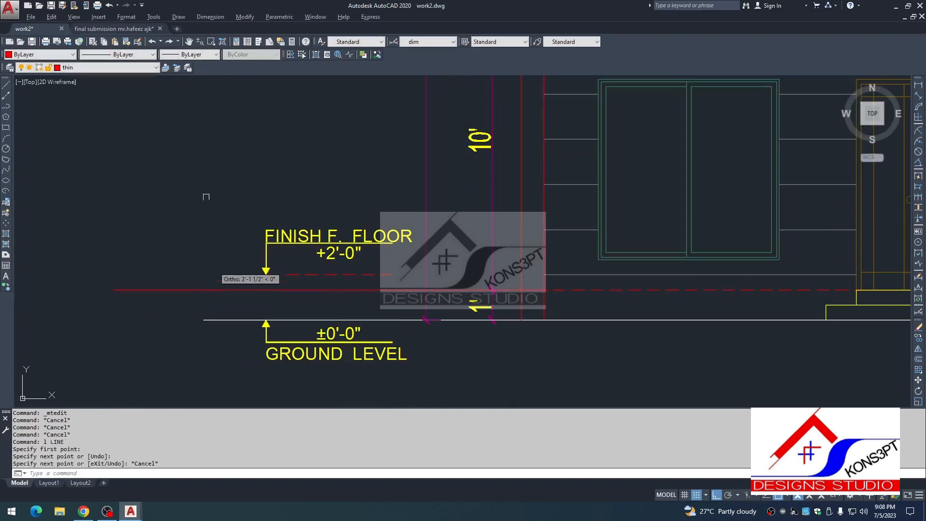
Move the FINISH F. FLOOR marker down so its arrow tip rests on the finish floor guide line.
click(217, 144)
click(413, 269)
text(,)
key(space)
text(m)
key(space)
click(385, 274)
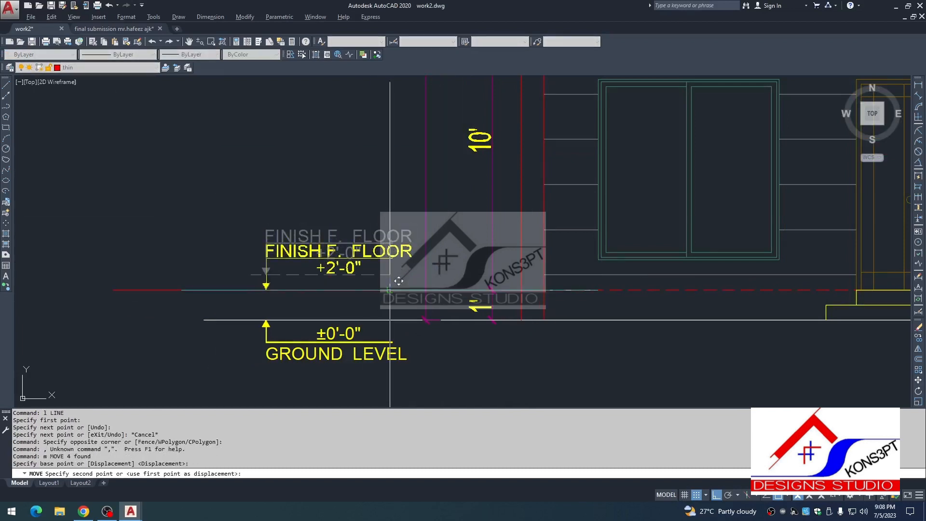
click(384, 290)
scroll(396, 363, down, 5)
key(Escape)
key(Escape)
Draw a horizontal guide line from the first-floor slab's dashed line out beyond the 1ST. FLOOR LEVEL marker.
text(l)
key(space)
click(457, 210)
click(247, 210)
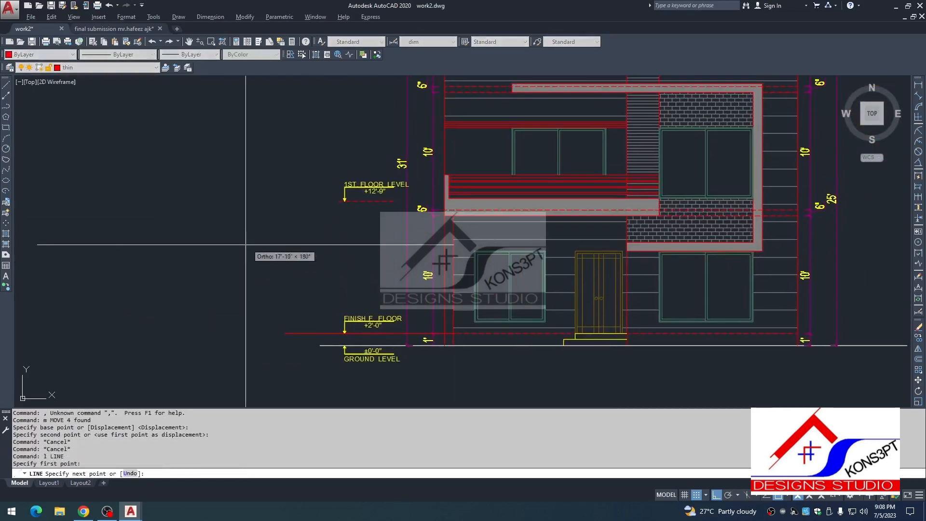
key(Escape)
Move the 1ST. FLOOR LEVEL marker down onto the first-floor guide line.
click(299, 134)
click(414, 224)
text(,)
key(space)
text(m)
key(space)
click(392, 201)
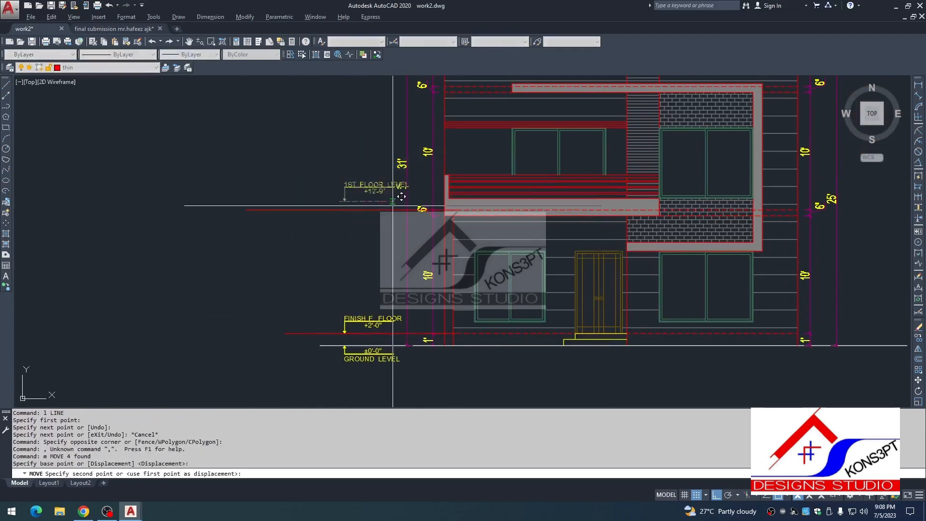
click(392, 210)
key(Escape)
Draw a horizontal guide line from the upper slab's dashed line out beyond the 2nd. FLOOR LEVEL marker.
scroll(404, 289, down, 5)
scroll(427, 219, up, 5)
text(l)
key(space)
click(420, 210)
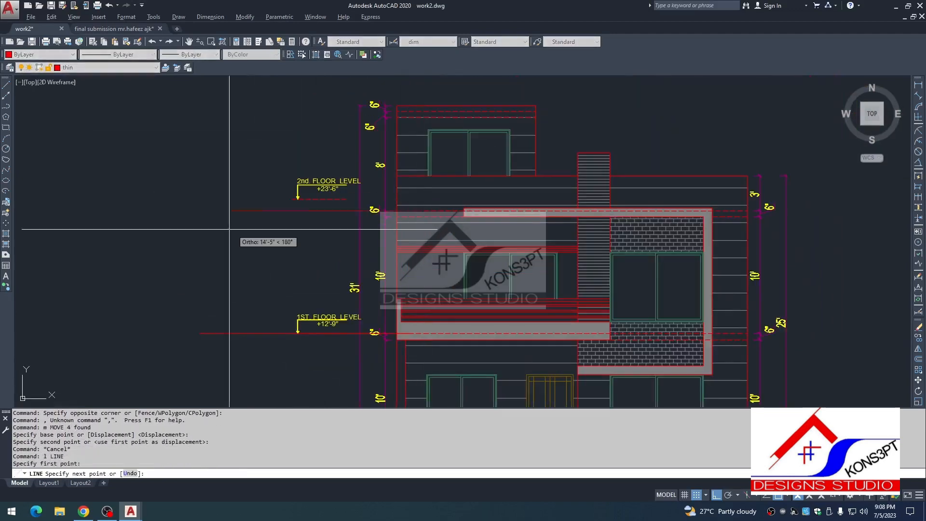
click(223, 229)
key(Escape)
Move the 2nd. FLOOR LEVEL marker down onto the upper slab's guide line.
click(242, 146)
click(374, 224)
text(,)
key(space)
text(m)
key(space)
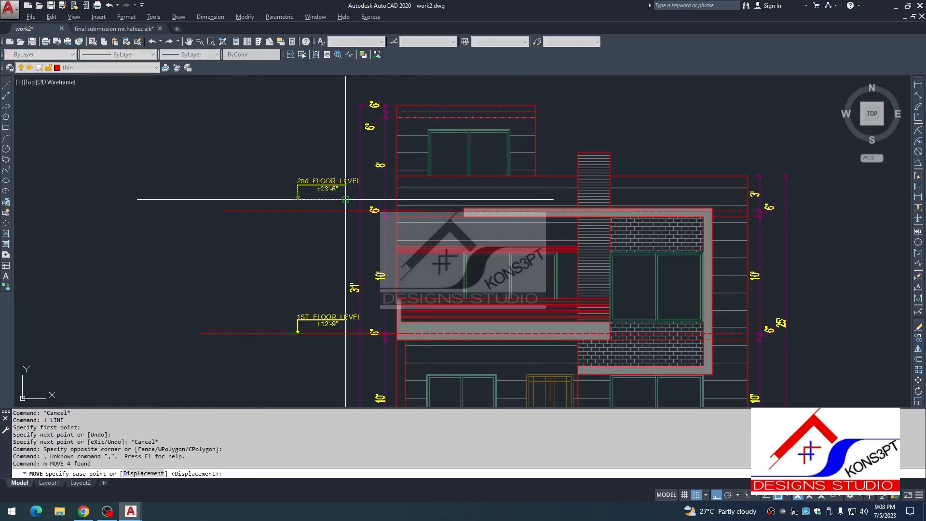
click(346, 199)
click(345, 211)
key(Escape)
Change the 2nd. FLOOR LEVEL marker's label to "top. FLOOR LEVEL".
scroll(322, 189, up, 2)
click(322, 192)
double_click(304, 195)
scroll(305, 195, up, 2)
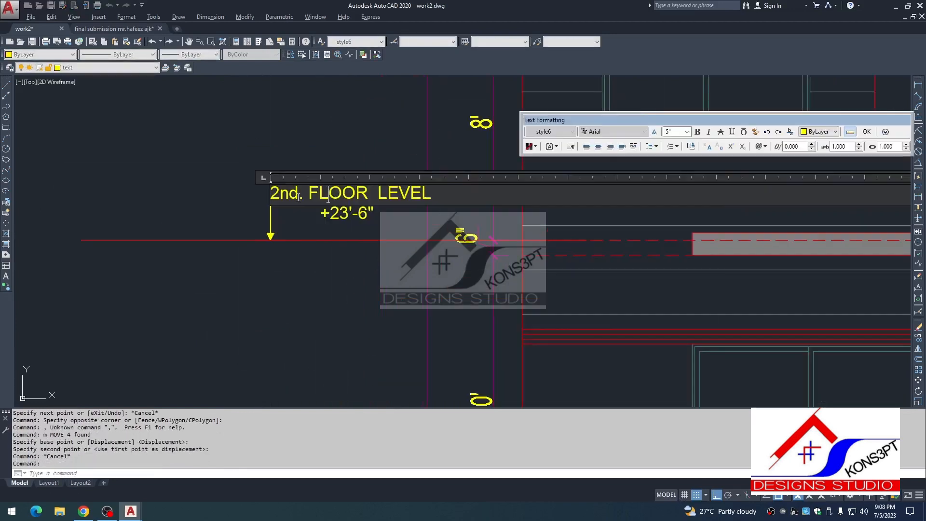
drag(297, 194, 141, 198)
text(top)
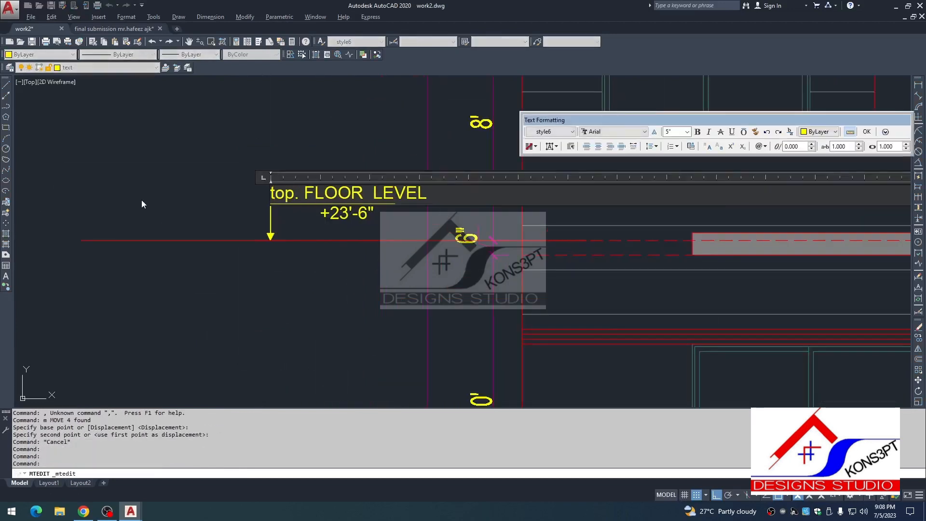
key(Escape)
scroll(290, 291, down, 5)
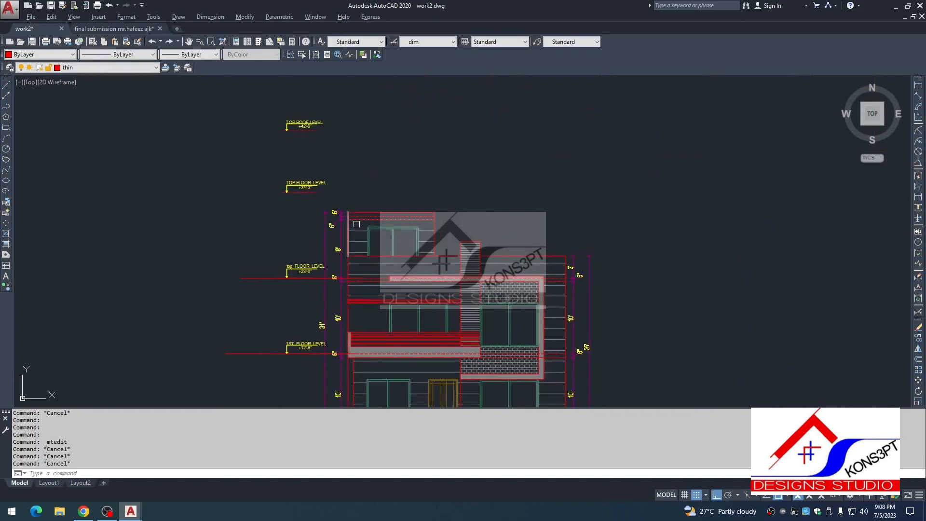
Draw a horizontal guide line from the top edge of the elevation's uppermost block out past the level markers.
scroll(357, 224, up, 2)
text(l)
key(space)
click(341, 206)
click(133, 206)
key(Escape)
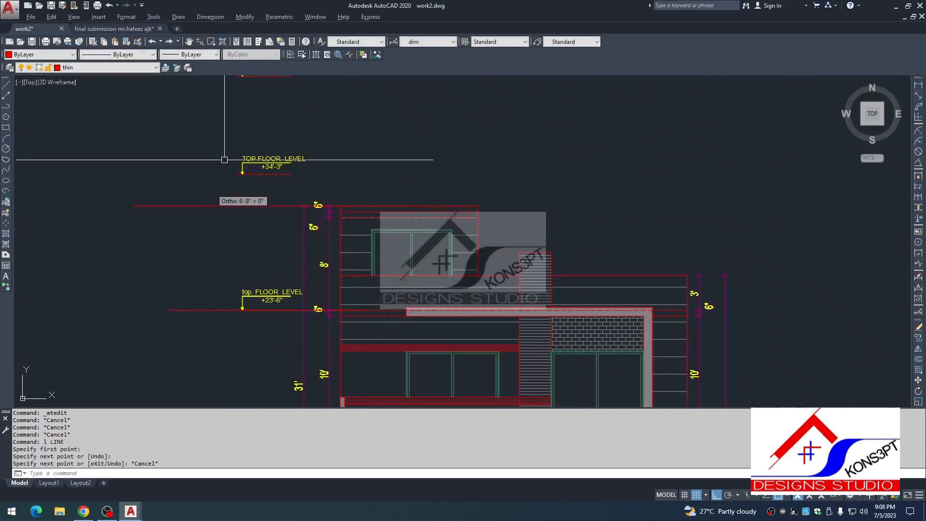
Erase the surplus TOP FLOOR LEVEL marker reading +34'-3" above the elevation.
click(213, 134)
click(320, 187)
text(e)
scroll(336, 202, down, 2)
key(Escape)
Move the TOP ROOF LEVEL marker down so its arrow tip rests on the roof guide line.
click(251, 121)
click(321, 173)
text(,)
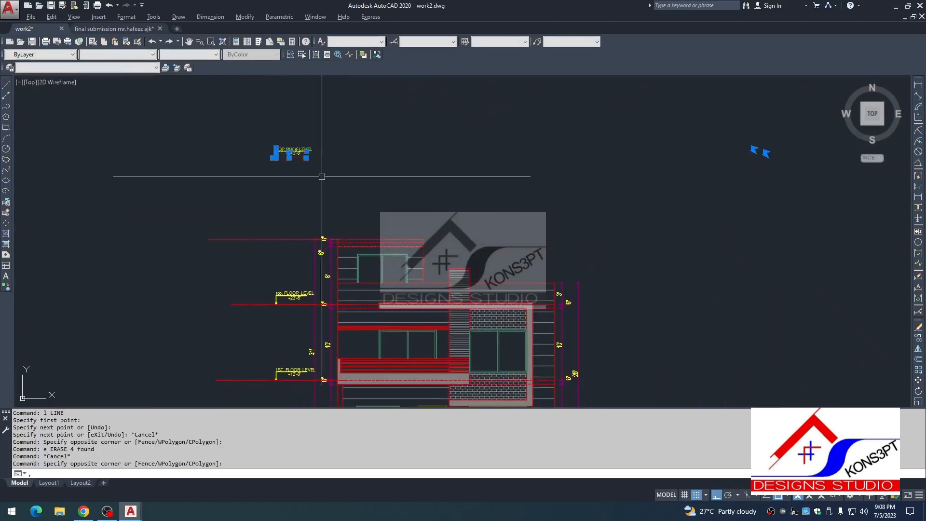
key(space)
text(m)
key(space)
click(275, 157)
click(273, 239)
key(Escape)
key(Escape)
key(Escape)
scroll(254, 246, up, 2)
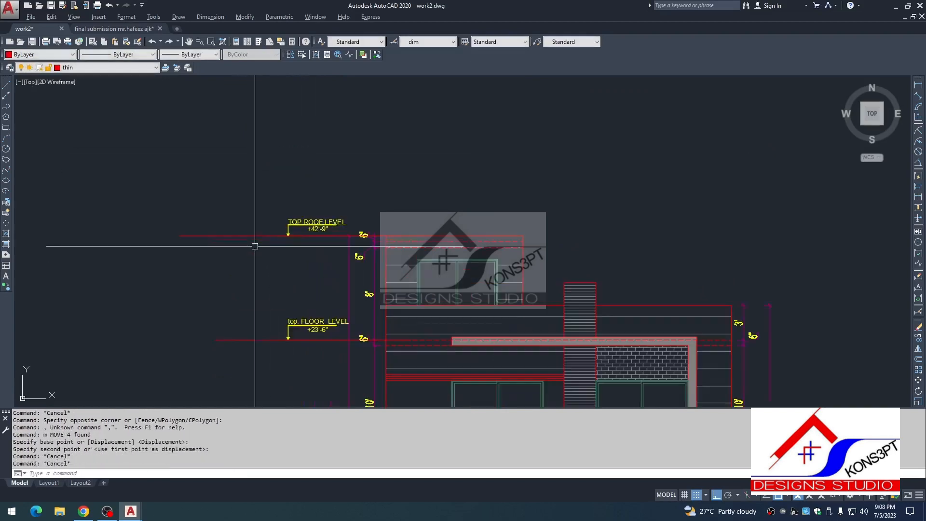
Erase the horizontal guide line at the TOP ROOF LEVEL marker.
middle_drag(254, 246, 258, 167)
click(229, 140)
click(211, 170)
scroll(278, 115, down, 2)
text(e)
scroll(278, 229, down, 2)
key(Escape)
key(Escape)
key(Escape)
key(Escape)
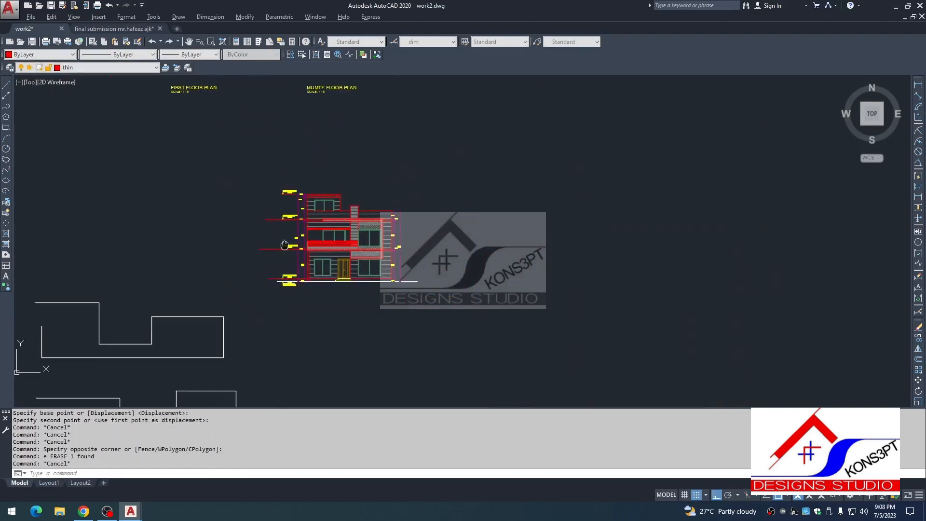
Erase the remaining guide lines at the first-floor, top-floor and finish-floor markers.
scroll(285, 199, up, 1)
click(263, 135)
click(255, 237)
text(e)
scroll(283, 172, up, 2)
click(263, 121)
click(253, 161)
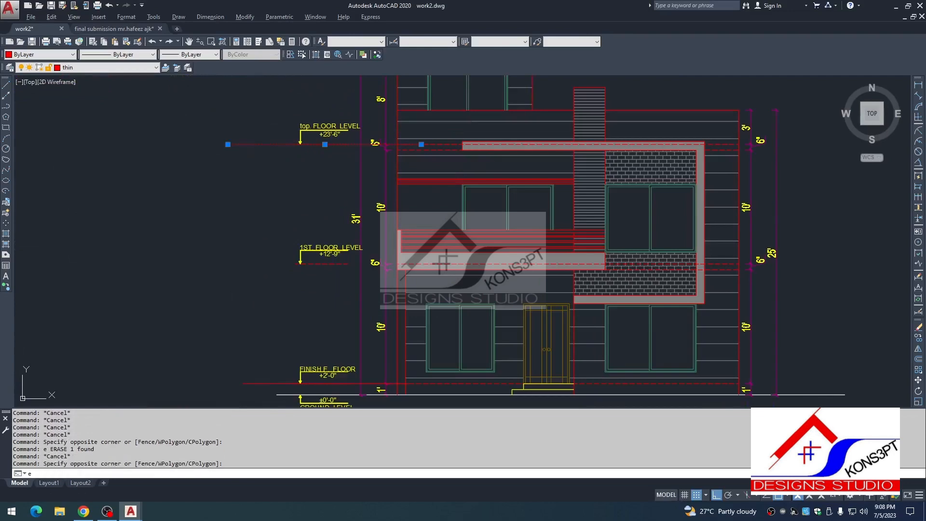
text(e)
scroll(306, 146, down, 2)
key(Escape)
key(Escape)
key(Escape)
click(275, 284)
click(268, 309)
text(e dli)
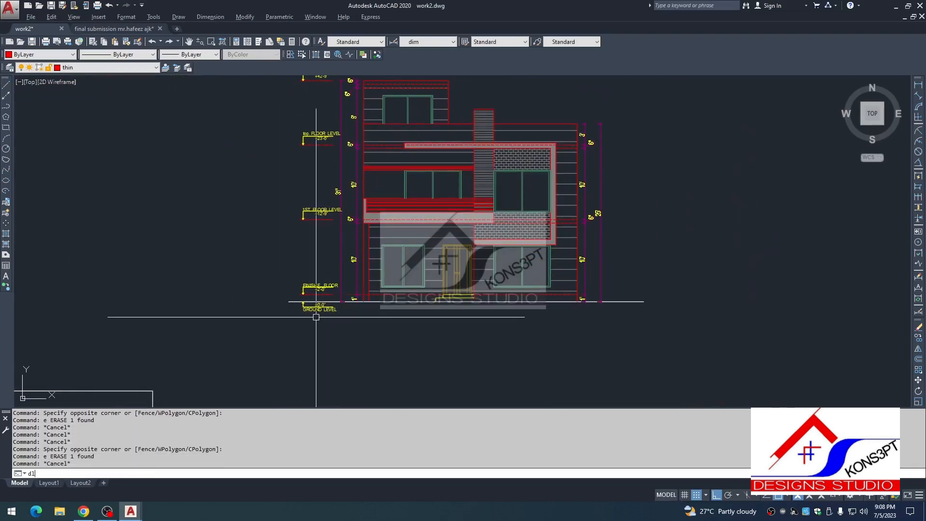
Add a vertical linear dimension between the ground line and the finish floor level beside the markers.
scroll(301, 296, up, 2)
click(300, 295)
click(299, 306)
scroll(291, 288, up, 3)
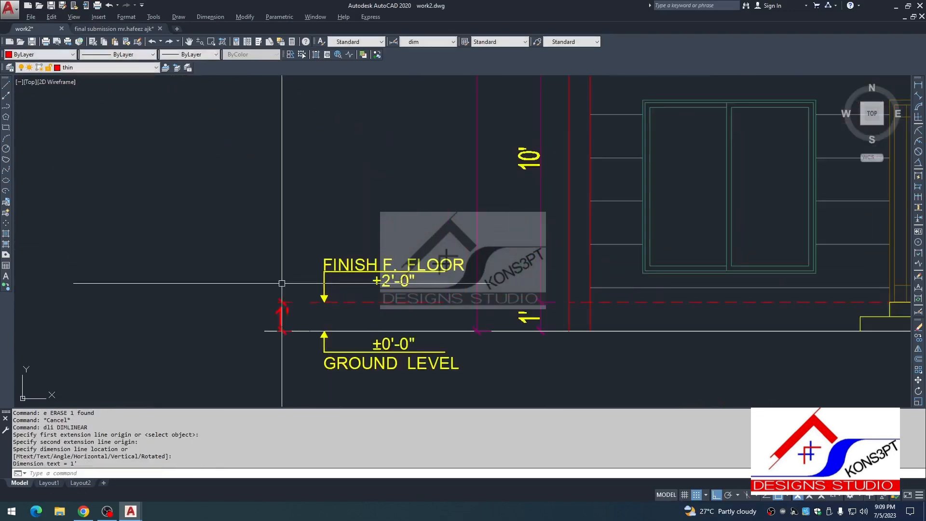
click(287, 288)
key(Escape)
Set the FINISH F. FLOOR marker's value to +1'-0".
double_click(387, 281)
scroll(394, 281, up, 2)
drag(393, 282, 374, 281)
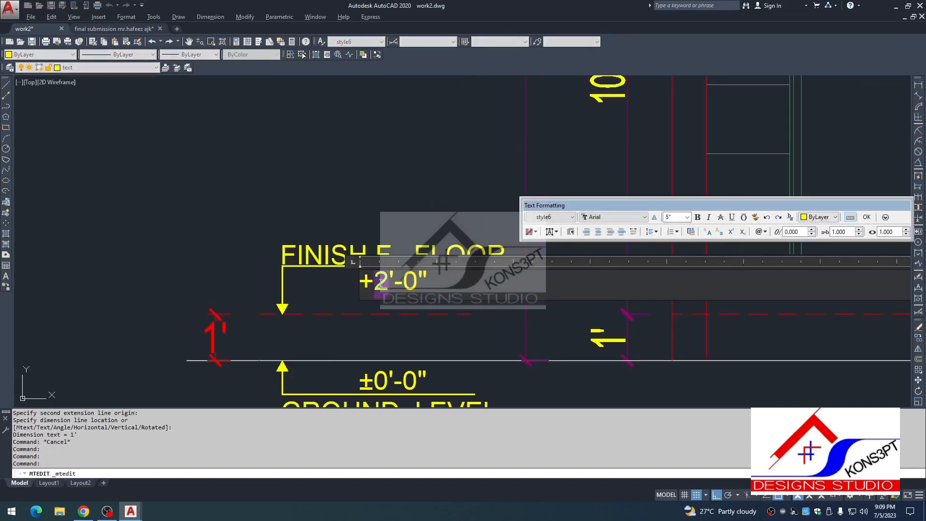
text(1)
click(375, 331)
key(Escape)
Stretch the upper end of the vertical check dimension to the 1ST. FLOOR LEVEL line.
click(188, 286)
click(226, 348)
click(225, 348)
click(207, 323)
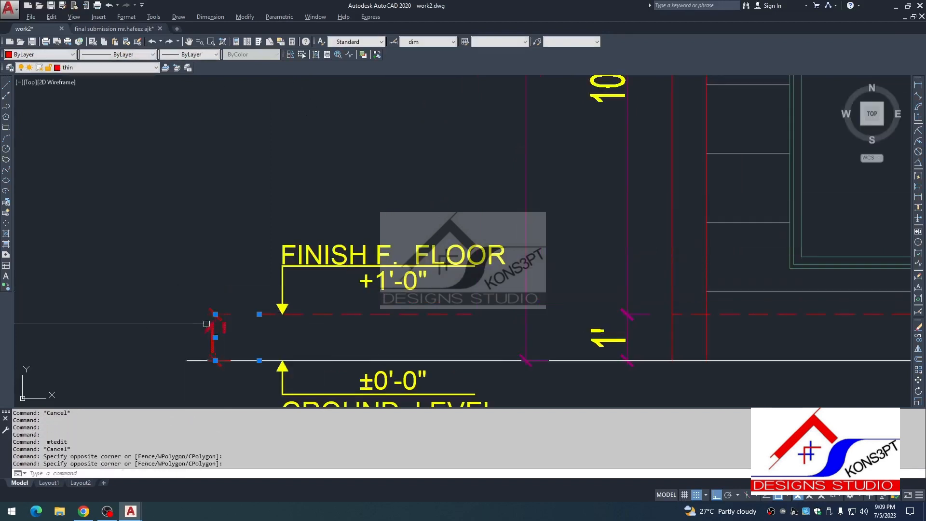
click(259, 314)
scroll(259, 314, down, 4)
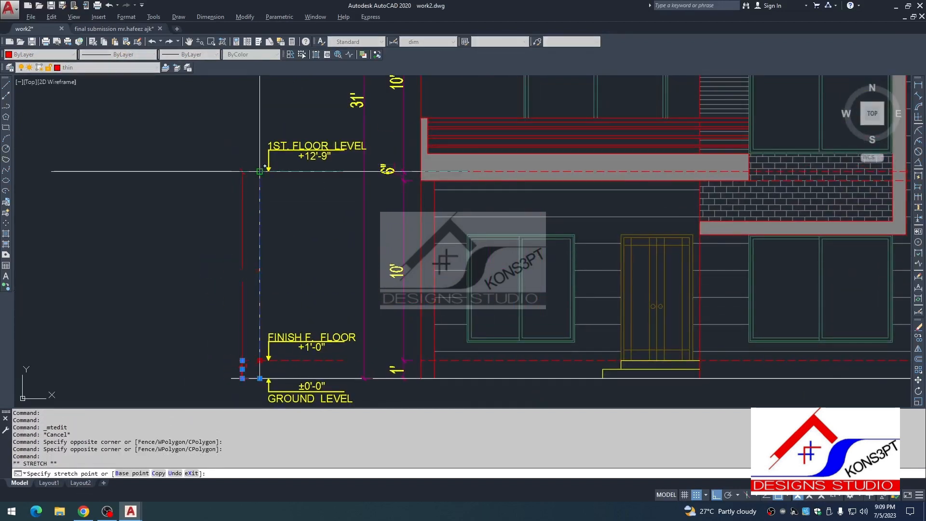
click(259, 171)
scroll(306, 273, up, 3)
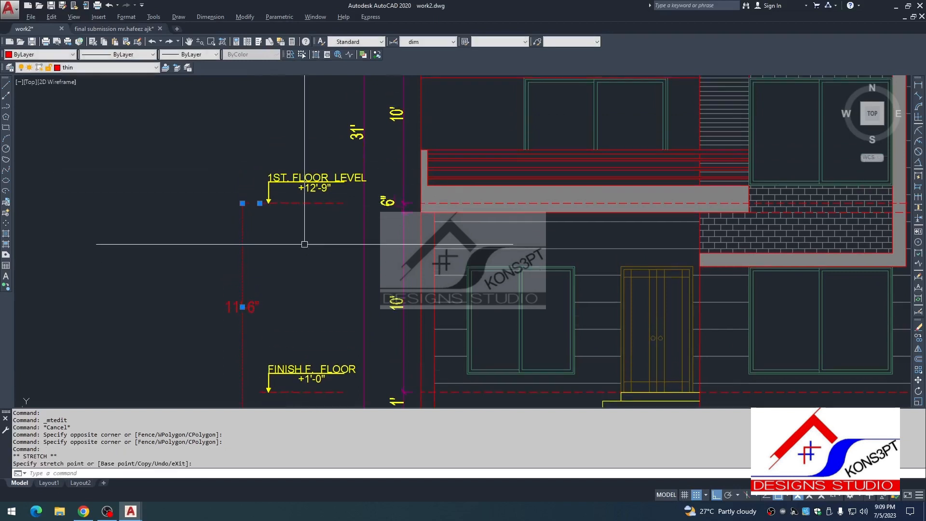
key(Escape)
Set the 1ST. FLOOR LEVEL marker's value to +11'-6".
double_click(312, 156)
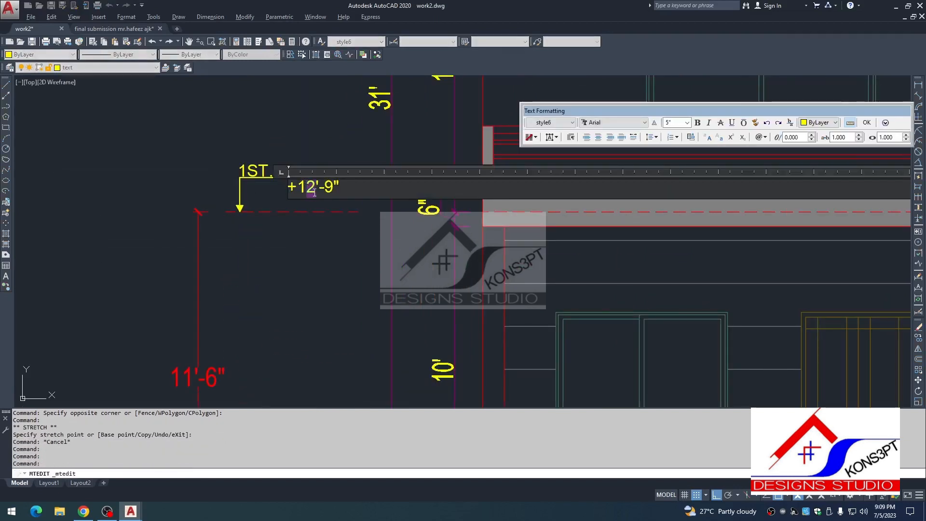
text(6)
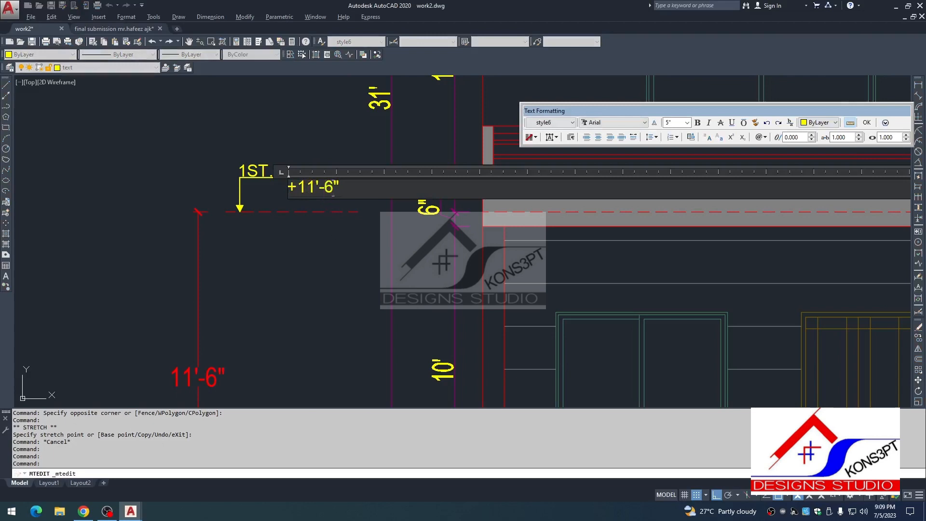
click(260, 286)
key(Escape)
Stretch the upper end of the vertical check dimension to the top. FLOOR LEVEL line.
click(258, 288)
click(184, 308)
scroll(256, 294, down, 2)
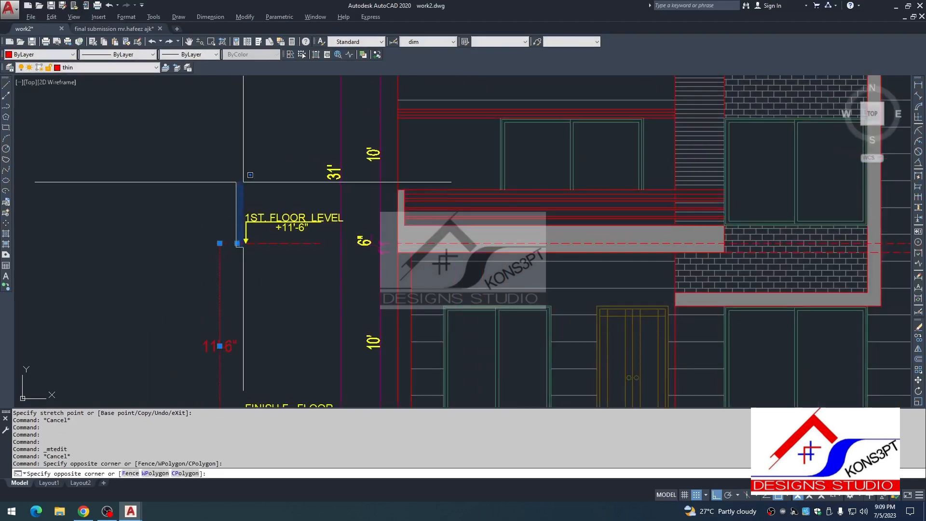
click(237, 243)
scroll(215, 340, down, 2)
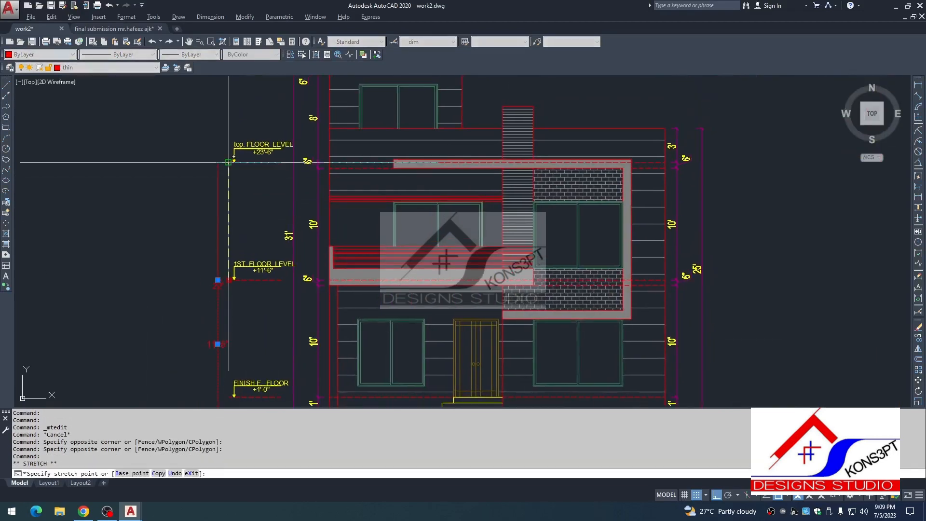
key(Escape)
Set the top. FLOOR LEVEL marker's value to +22'-0".
scroll(228, 184, up, 3)
scroll(228, 184, down, 1)
scroll(282, 145, up, 2)
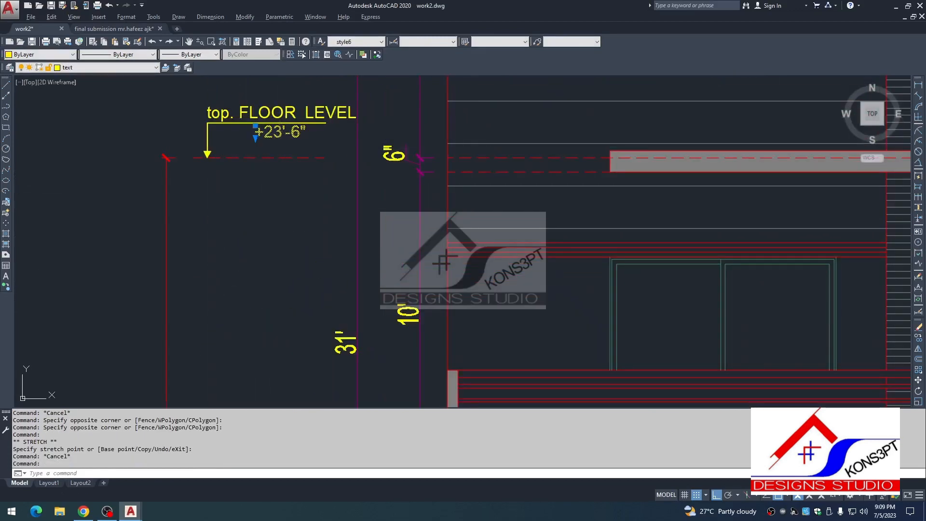
double_click(277, 137)
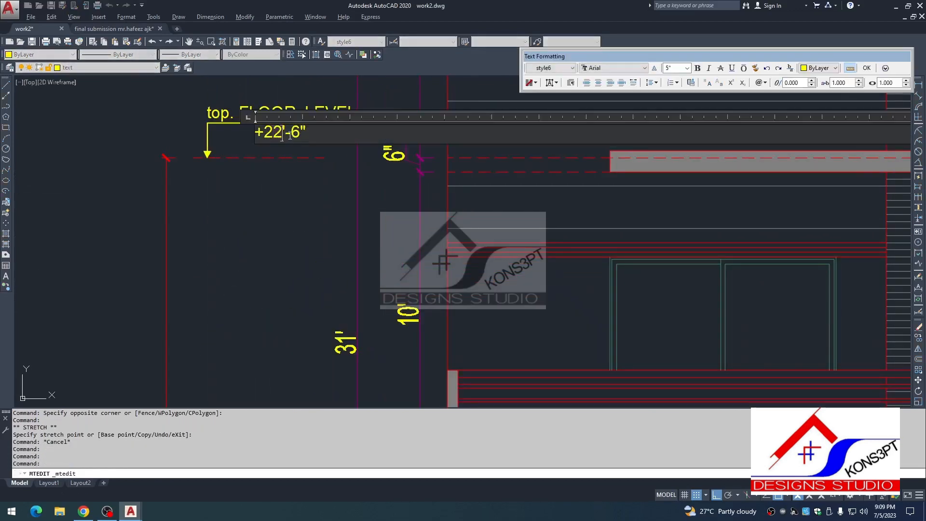
click(299, 161)
scroll(266, 223, down, 2)
middle_drag(267, 223, 256, 296)
key(Escape)
Stretch the upper end of the vertical check dimension to the TOP ROOF LEVEL line.
click(225, 316)
click(179, 337)
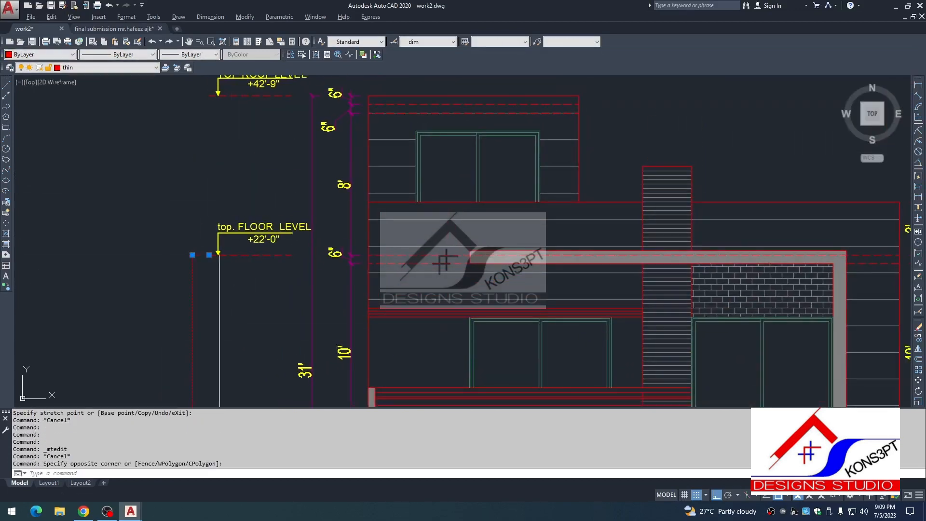
click(209, 255)
click(210, 96)
key(Escape)
scroll(243, 144, down, 3)
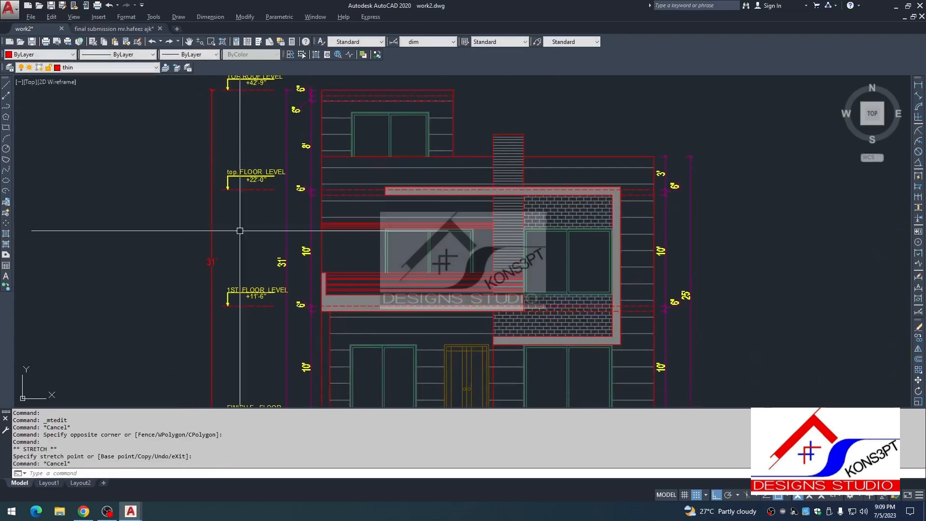
Set the TOP ROOF LEVEL marker's value to +31'-0".
scroll(212, 255, up, 4)
scroll(233, 285, down, 6)
middle_drag(233, 284, 233, 329)
scroll(244, 227, up, 6)
scroll(295, 169, up, 2)
key(Escape)
click(293, 178)
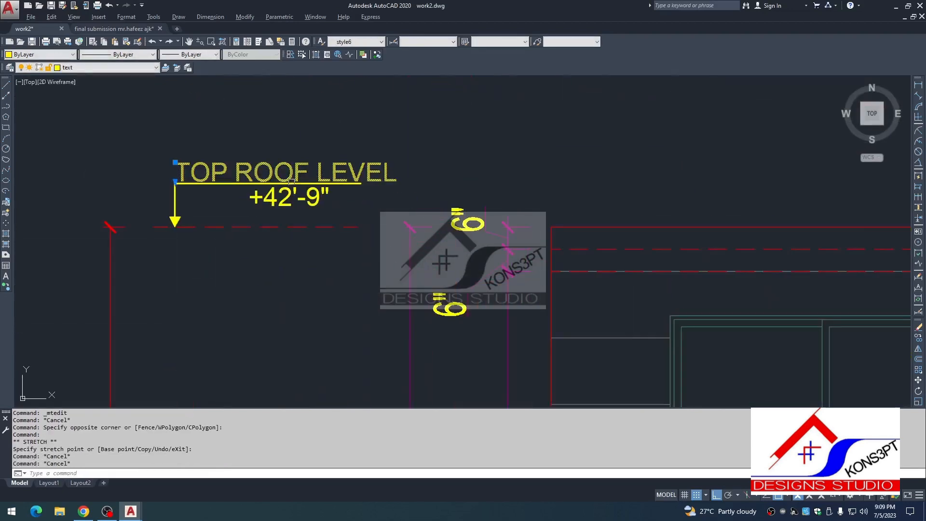
key(Escape)
click(285, 198)
double_click(285, 198)
double_click(264, 203)
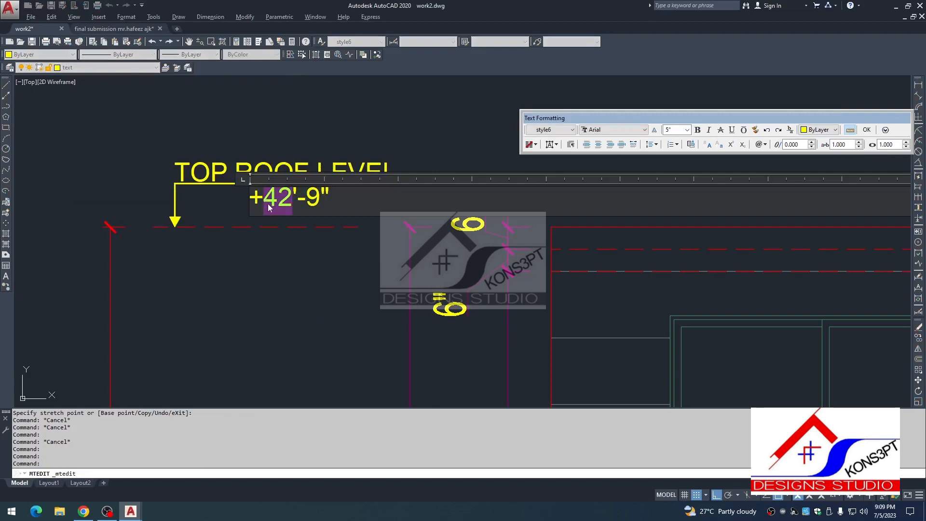
text(0)
click(289, 280)
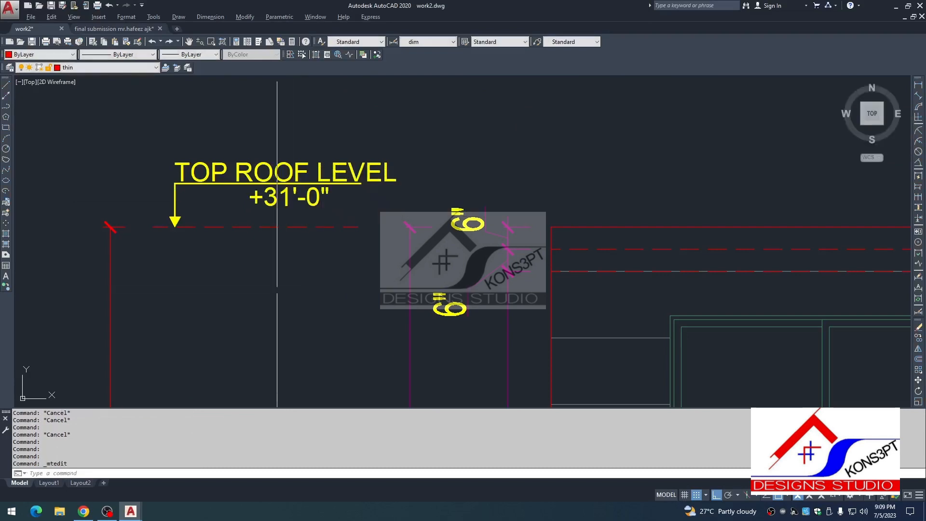
key(Escape)
Erase the red vertical check dimension beside the level markers.
scroll(270, 289, down, 5)
click(264, 219)
click(222, 245)
text(e)
scroll(288, 256, down, 7)
scroll(292, 311, down, 5)
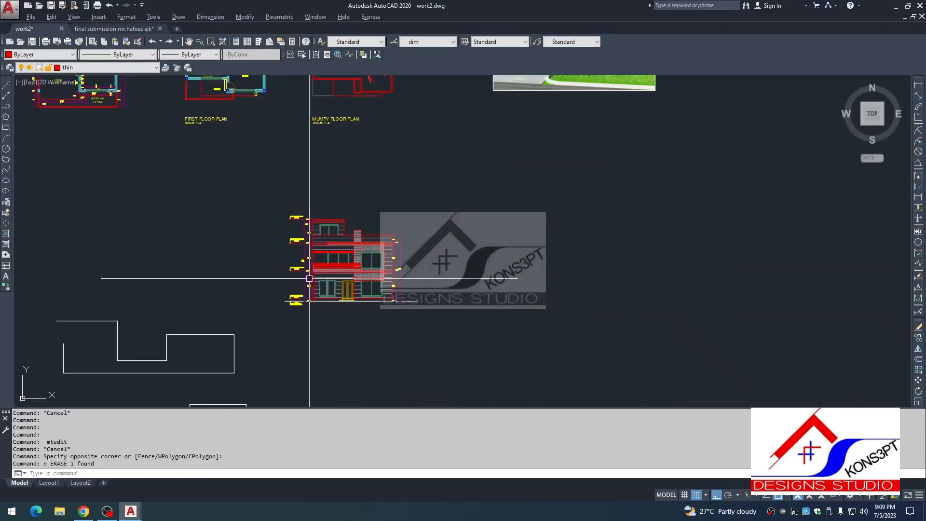
key(Escape)
key(Escape)
key(Escape)
Copy the ±0'-0" level symbol below GATE 2 in the final submission drawing to the clipboard and return to work2.
scroll(244, 258, up, 8)
scroll(224, 236, up, 3)
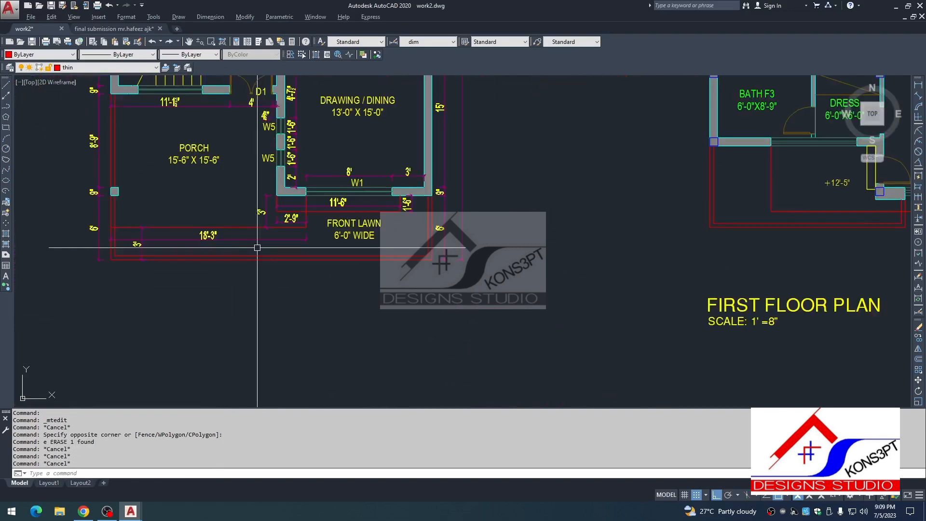
scroll(226, 241, down, 3)
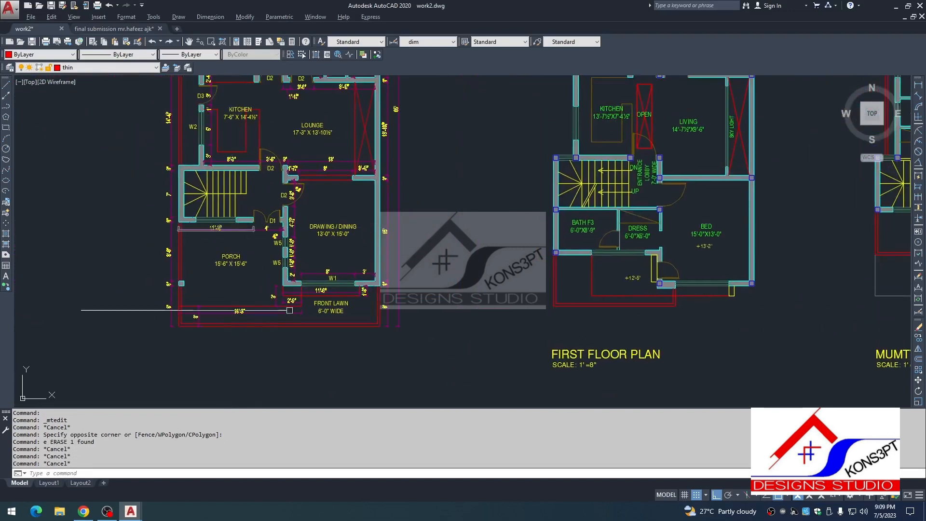
key(ctrl+Tab)
scroll(300, 135, down, 5)
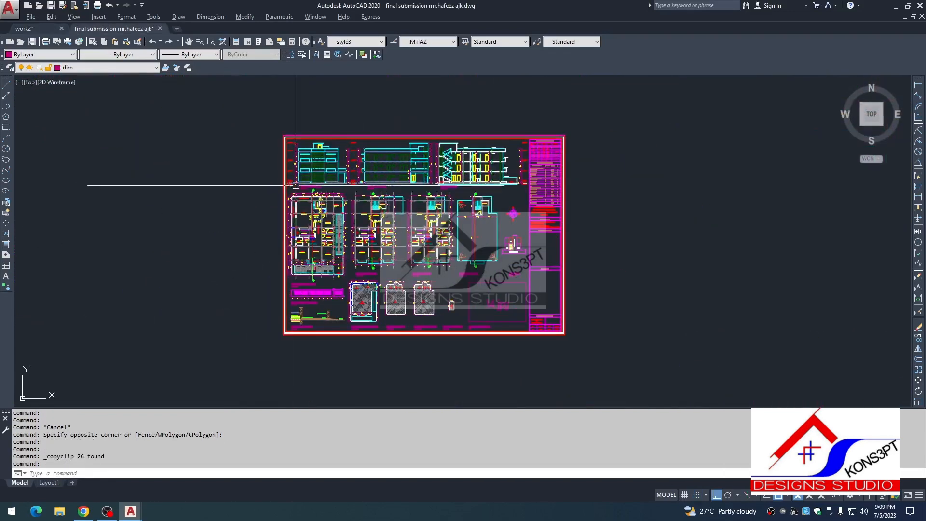
scroll(394, 229, up, 8)
scroll(377, 262, up, 6)
click(378, 259)
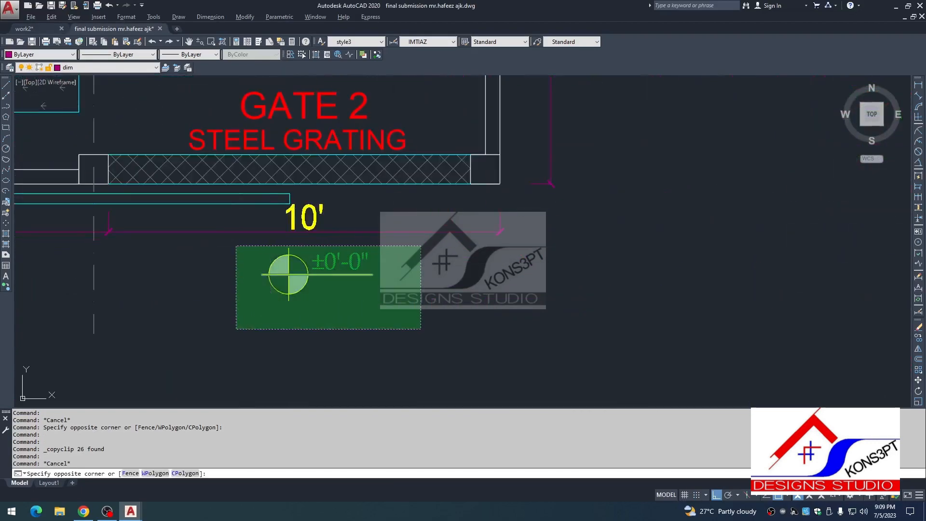
click(358, 270)
key(ctrl+Tab)
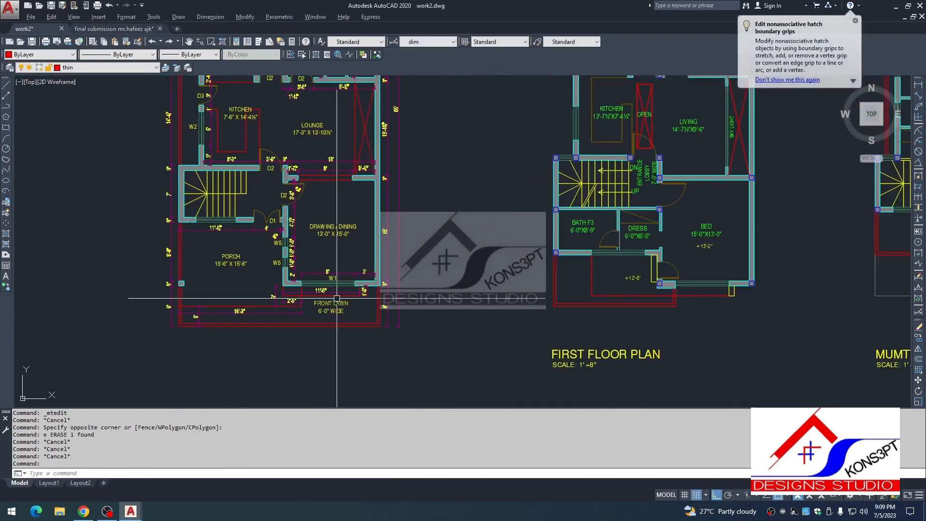
Paste the ±0'-0" level symbol below the PORCH label on the ground floor plan.
key(ctrl+v)
scroll(314, 284, up, 6)
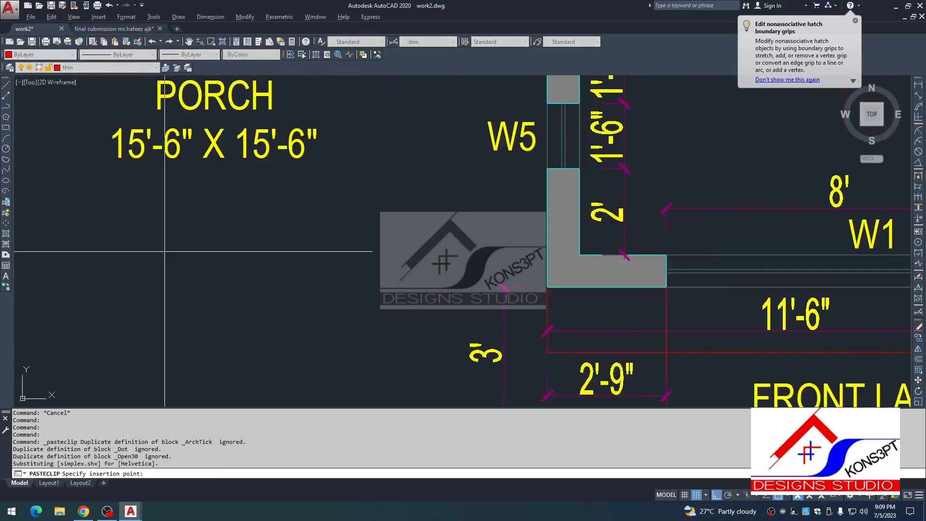
middle_drag(298, 269, 345, 325)
key(Escape)
scroll(238, 262, up, 2)
key(Escape)
Move the pasted level symbol slightly left beneath the porch's size label.
click(422, 246)
click(204, 347)
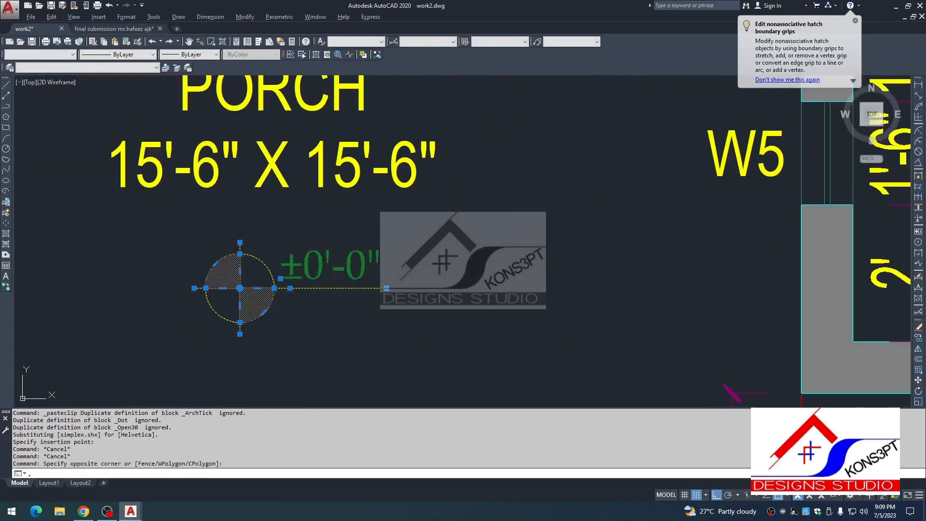
text(, m)
click(264, 365)
click(237, 365)
key(Escape)
key(Escape)
Copy the porch level symbol into the entrance area between the staircase and door D2, with Ortho off.
scroll(285, 347, down, 2)
click(330, 352)
click(195, 295)
text(co)
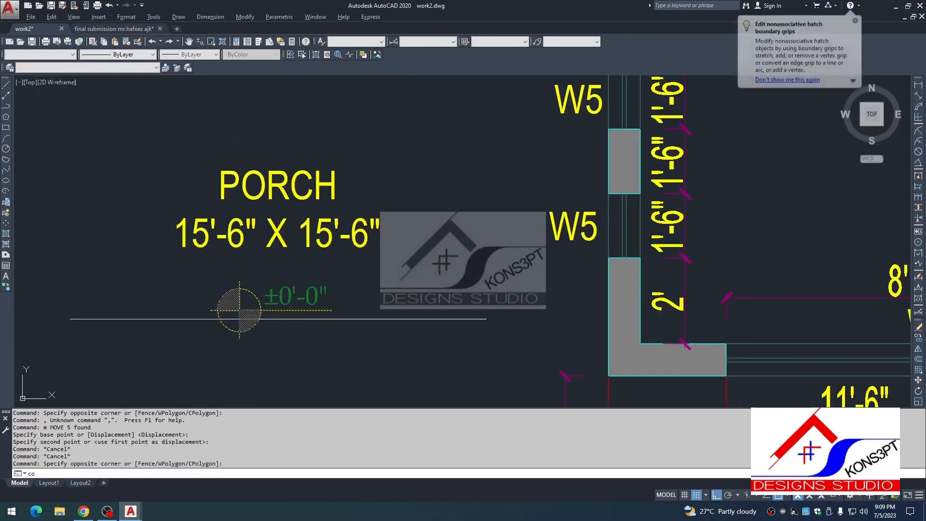
click(239, 313)
scroll(239, 313, down, 3)
scroll(324, 284, up, 4)
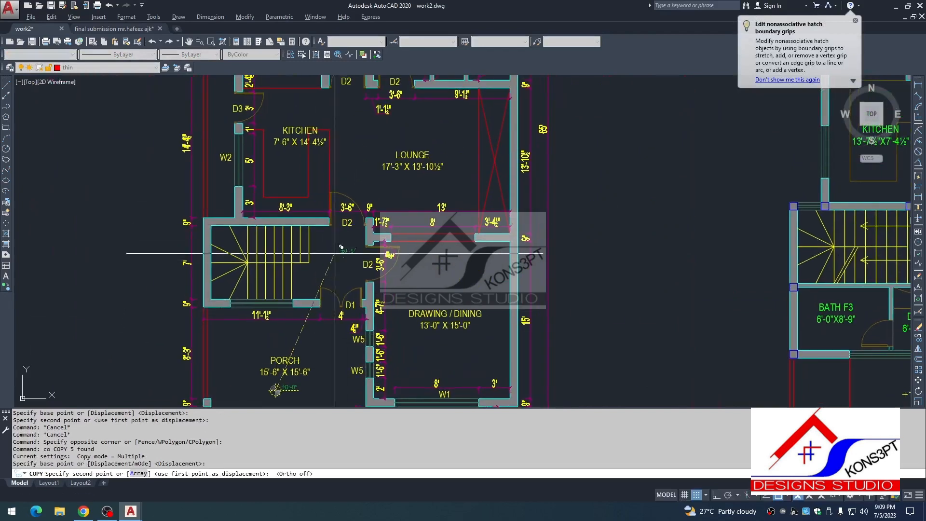
click(313, 291)
scroll(313, 291, down, 3)
key(Escape)
key(Escape)
key(Escape)
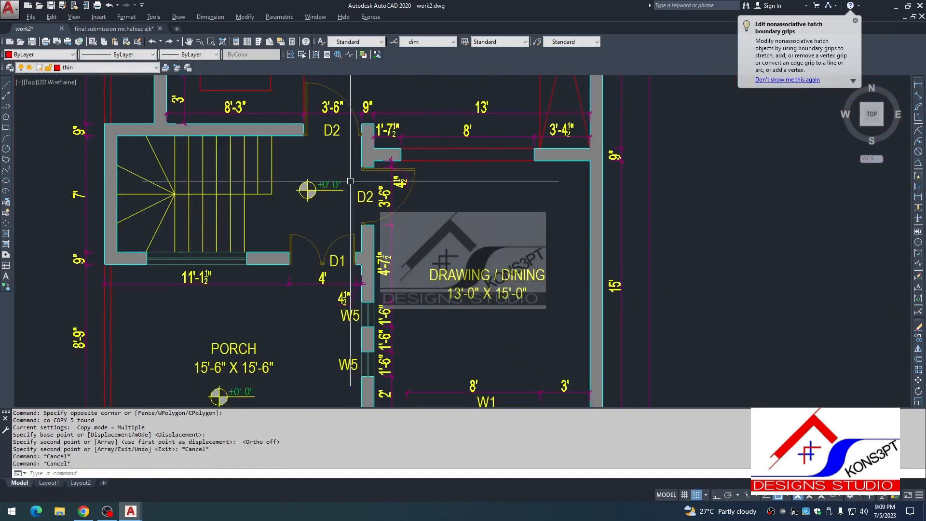
Set the value of the level symbol beside the staircase to +1'-0".
scroll(282, 191, up, 3)
double_click(277, 193)
scroll(276, 193, up, 2)
drag(276, 200, 263, 199)
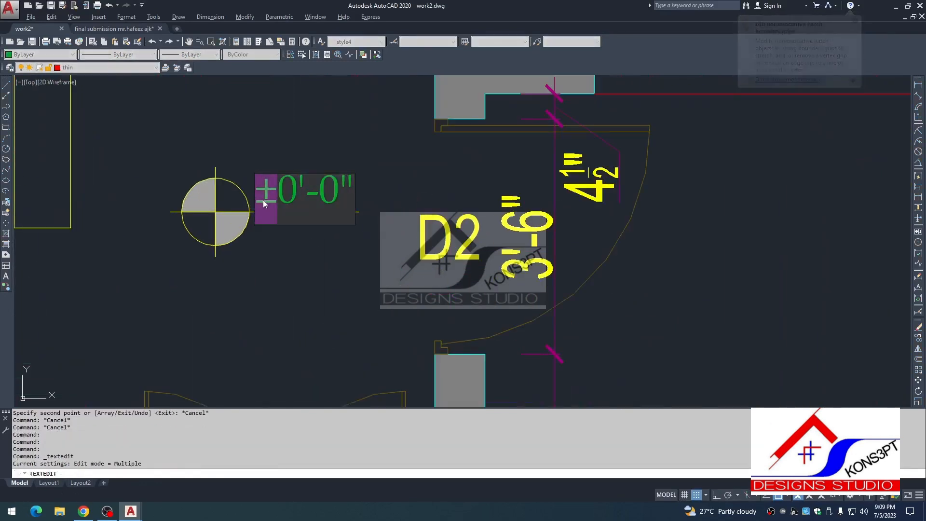
text(+)
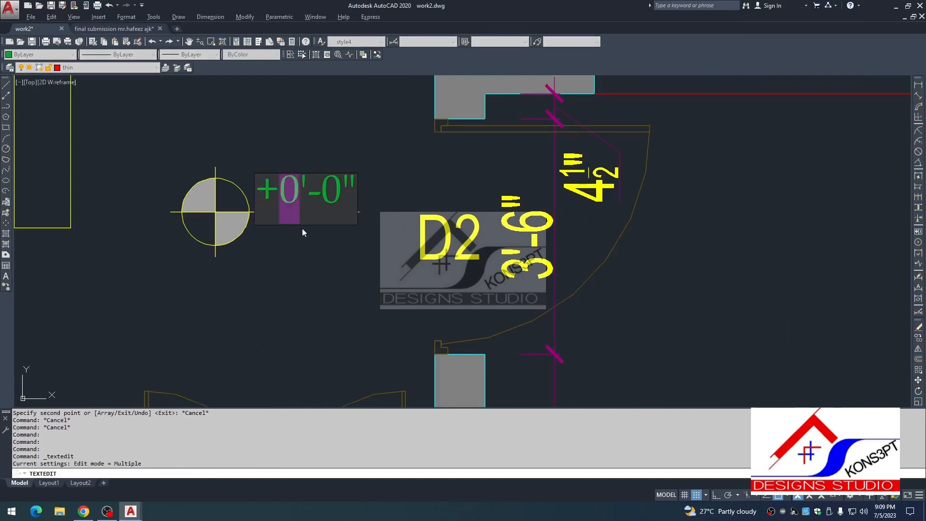
text(1)
click(303, 241)
scroll(306, 271, down, 5)
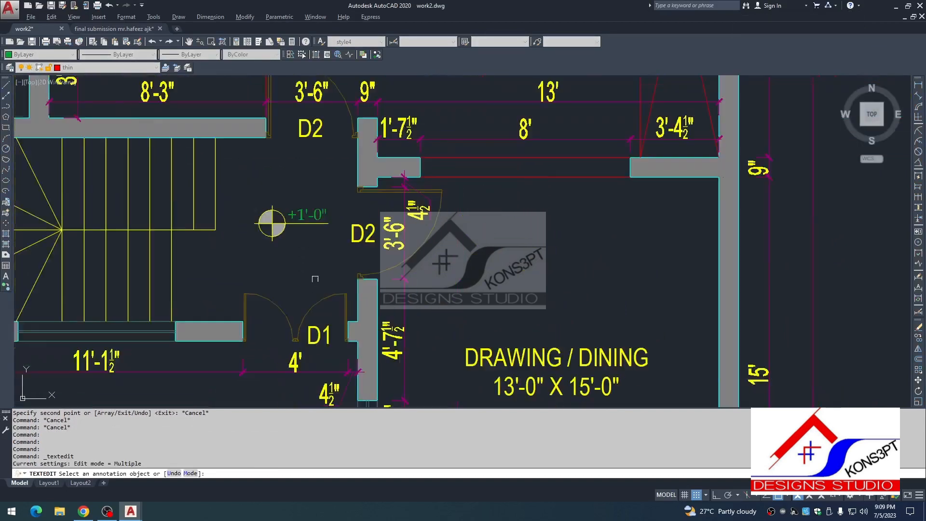
key(Escape)
key(Escape)
key(Escape)
Draw an entrance step polyline from door D1's wall corner, 12" outward and straight across to the drawing room wall.
scroll(270, 203, up, 4)
text(pl)
key(Return)
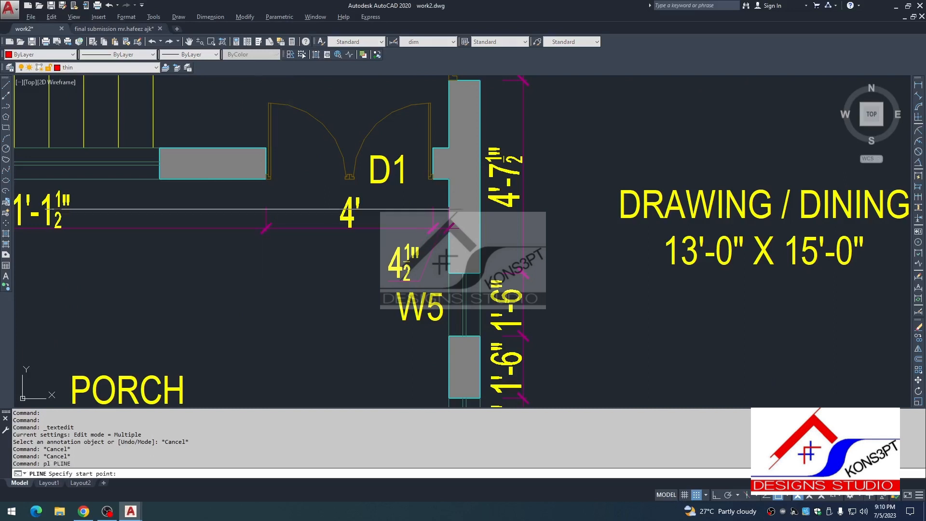
scroll(270, 185, up, 2)
click(270, 177)
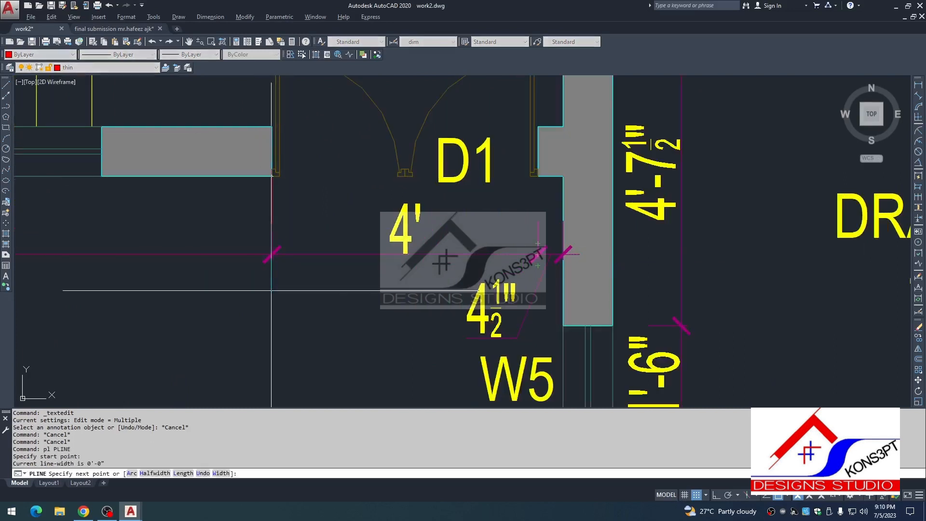
key(F8)
text(12)
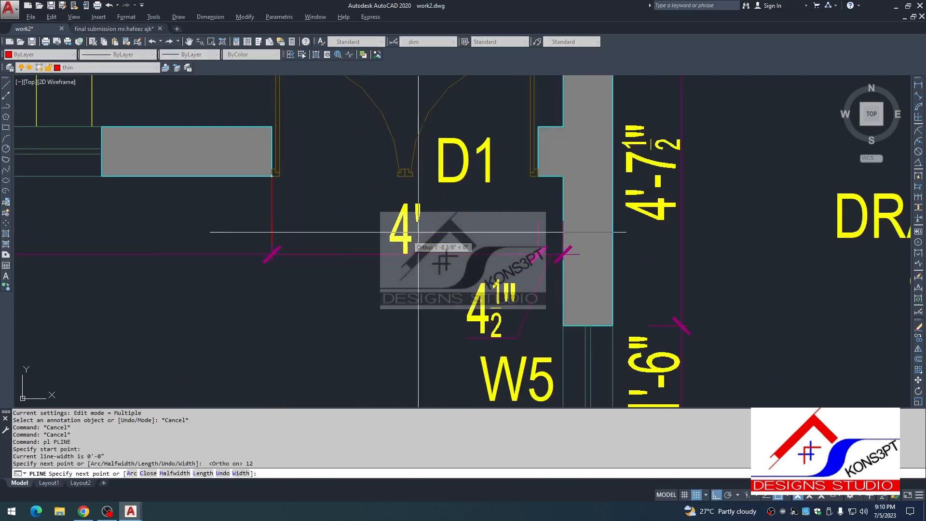
key(Return)
click(562, 242)
key(Escape)
Offset the entrance step polyline 12" outward toward the porch for a second step.
text(O)
key(Return)
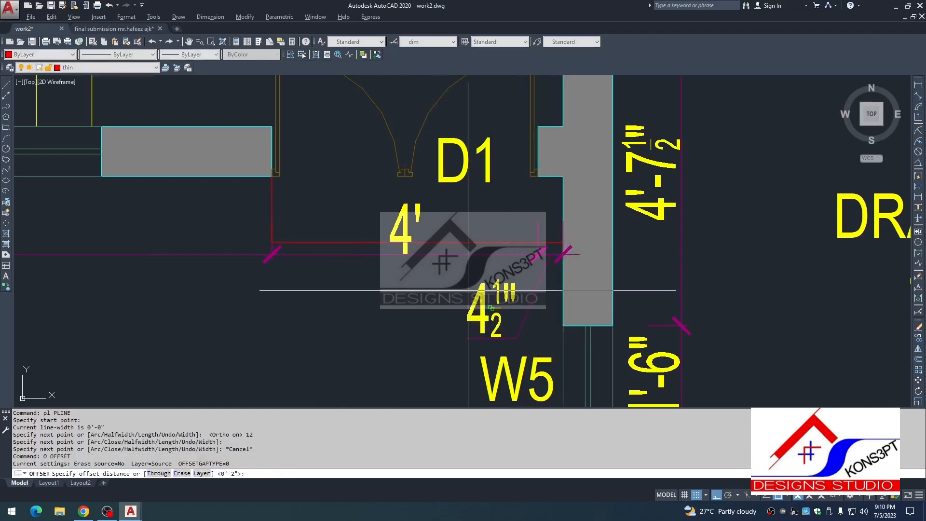
text(12)
key(Return)
click(371, 243)
click(359, 272)
key(Escape)
Match the staircase lines' properties onto both entrance step polylines.
scroll(347, 290, down, 4)
text(ma)
key(Return)
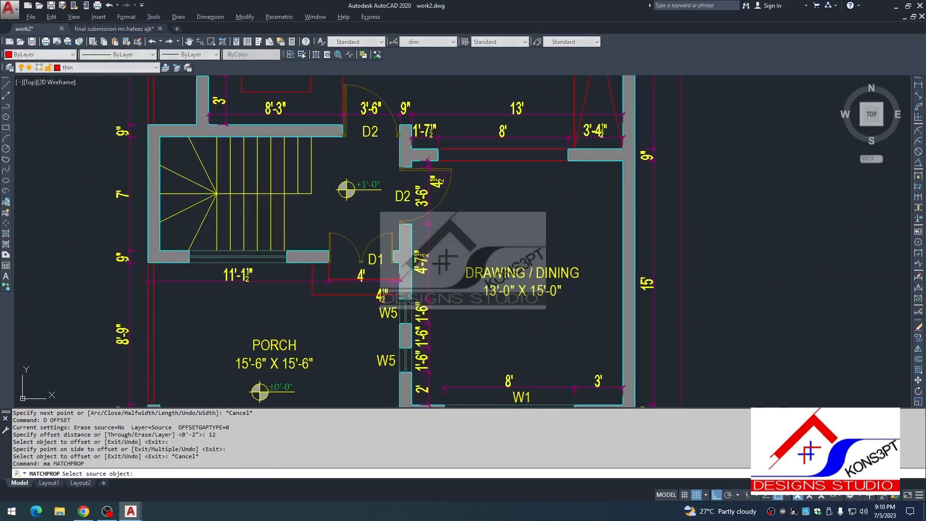
click(284, 242)
click(336, 275)
scroll(336, 274, up, 2)
click(326, 268)
key(Escape)
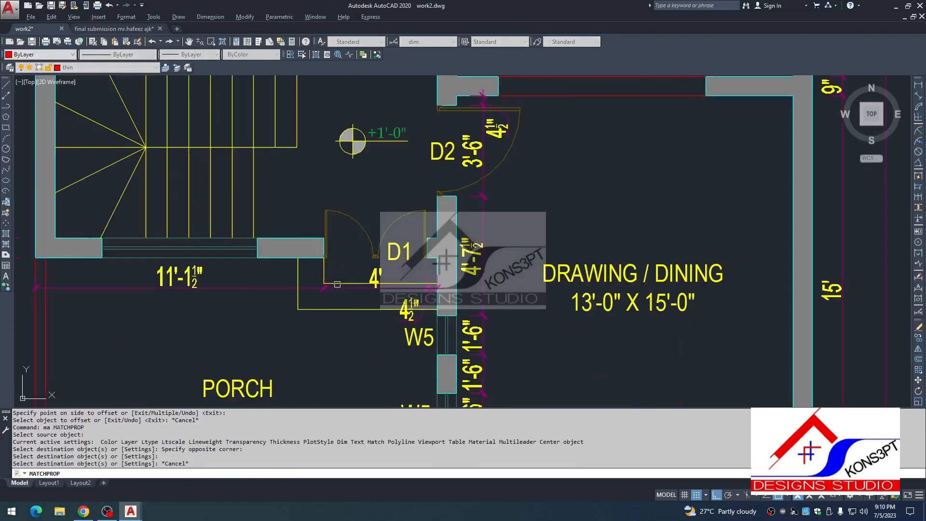
Examine the elevation's entrance steps, floor level markers and roof against the rest of the drawing.
scroll(337, 270, down, 8)
middle_drag(395, 275, 368, 205)
scroll(339, 190, down, 3)
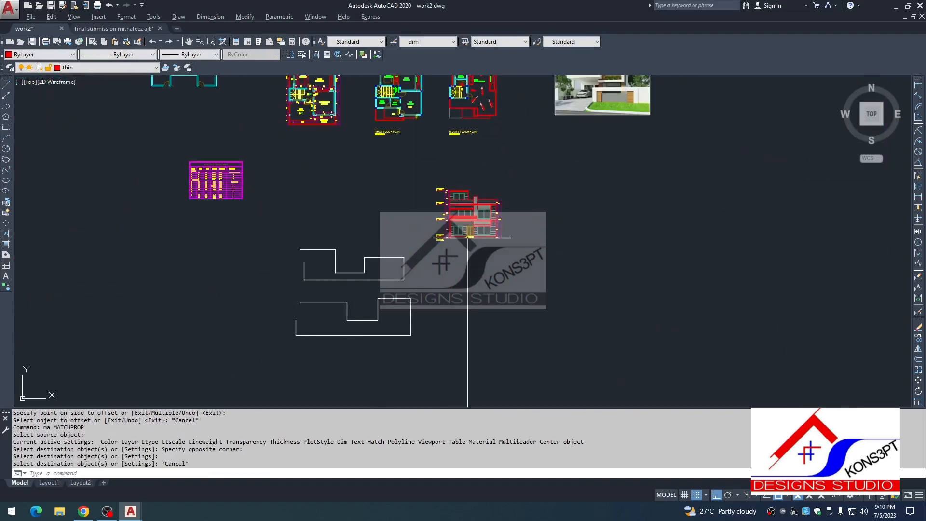
scroll(376, 274, up, 6)
scroll(372, 289, up, 2)
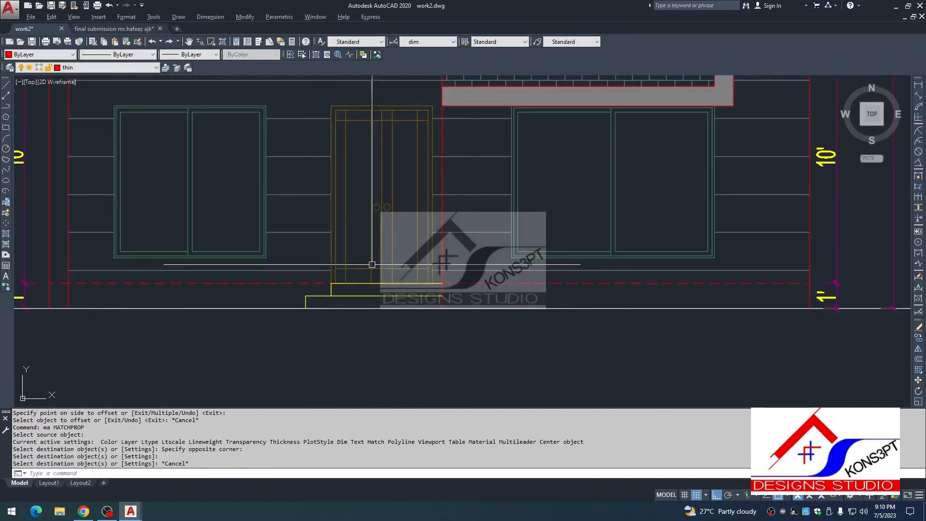
scroll(371, 264, down, 6)
middle_drag(373, 253, 379, 293)
key(Escape)
scroll(412, 249, down, 2)
middle_drag(407, 240, 375, 276)
scroll(396, 217, up, 4)
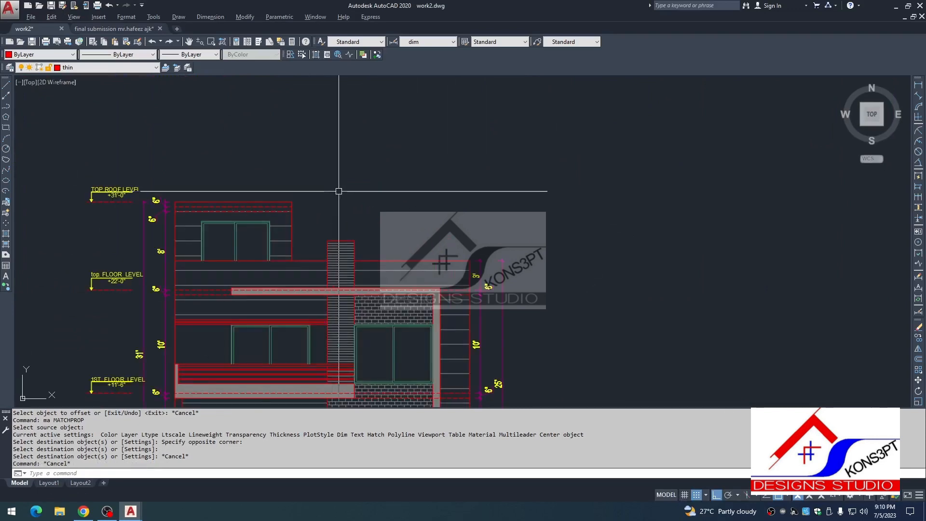
scroll(339, 190, down, 4)
scroll(380, 289, down, 3)
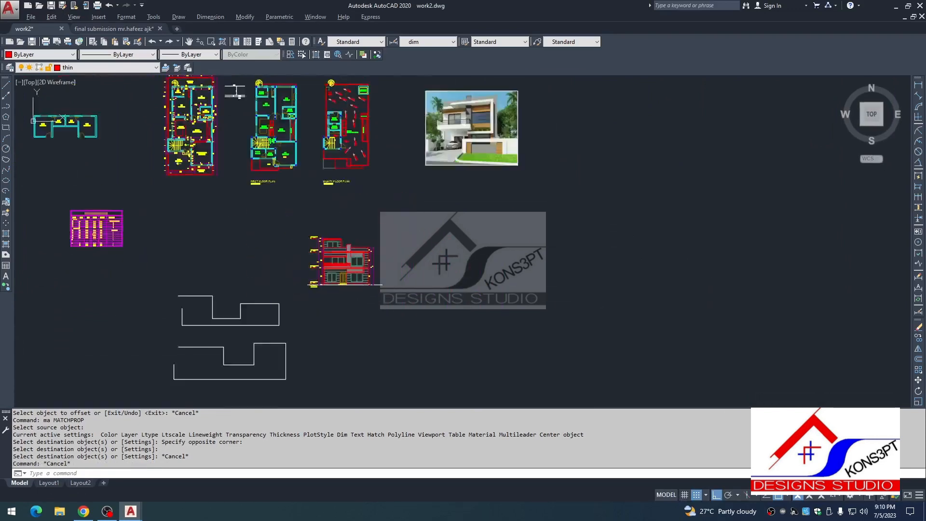
Copy the FIRST FLOOR PLAN title down to the empty area beside the front elevation.
scroll(385, 356, down, 2)
scroll(270, 258, up, 4)
scroll(378, 227, up, 6)
key(Escape)
click(358, 251)
click(355, 280)
text(c)
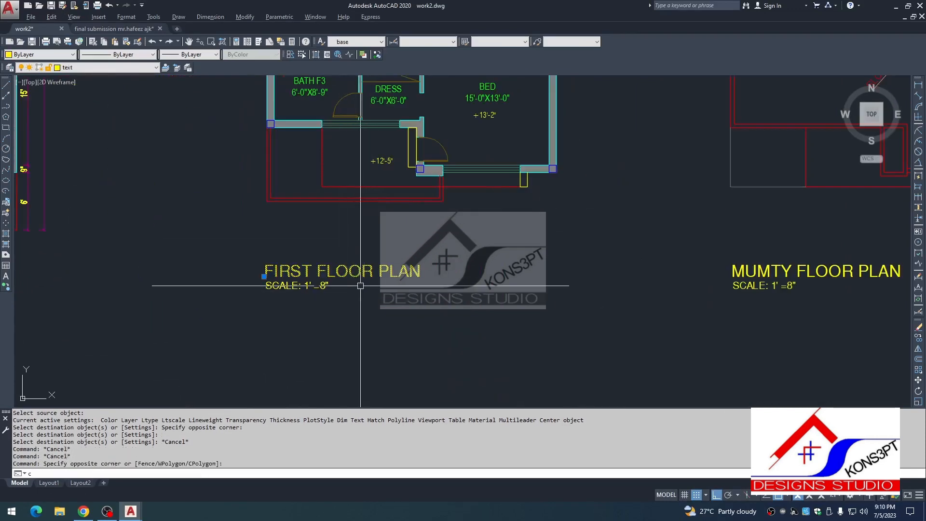
text(o)
key(Return)
click(360, 285)
scroll(356, 285, down, 4)
scroll(360, 318, up, 3)
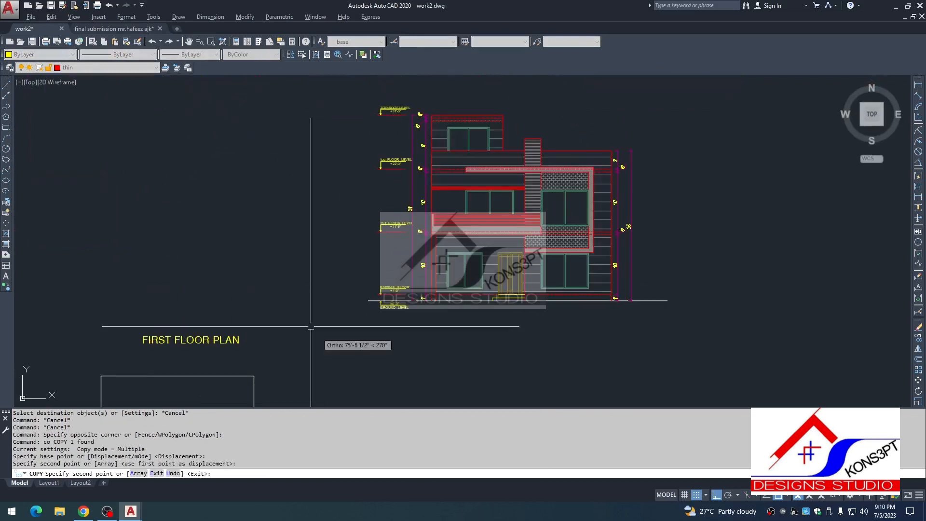
key(Escape)
Move the copied title horizontally so it sits beneath the front elevation.
click(285, 328)
click(209, 349)
text(, m)
key(Return)
click(273, 371)
click(556, 337)
key(Escape)
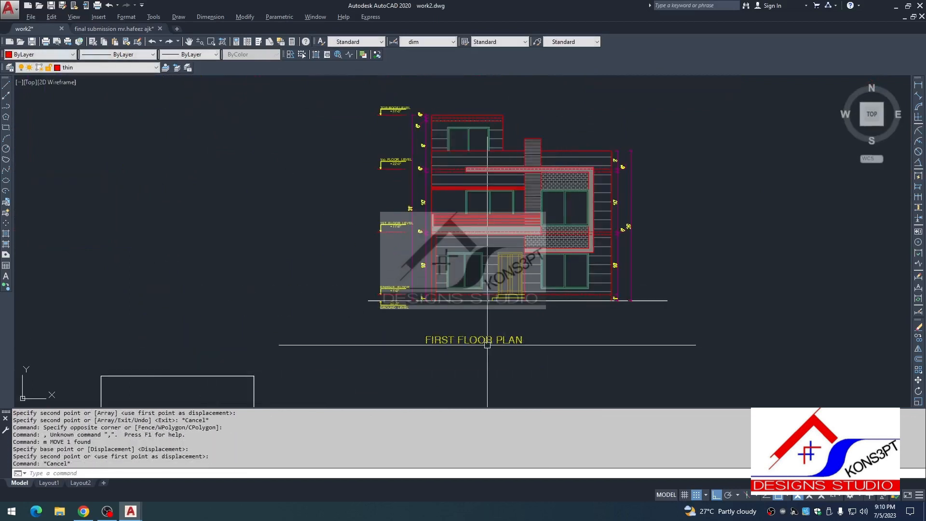
Change the copied title's text to FRONT ELEVATION in capitals.
double_click(499, 341)
text(fron)
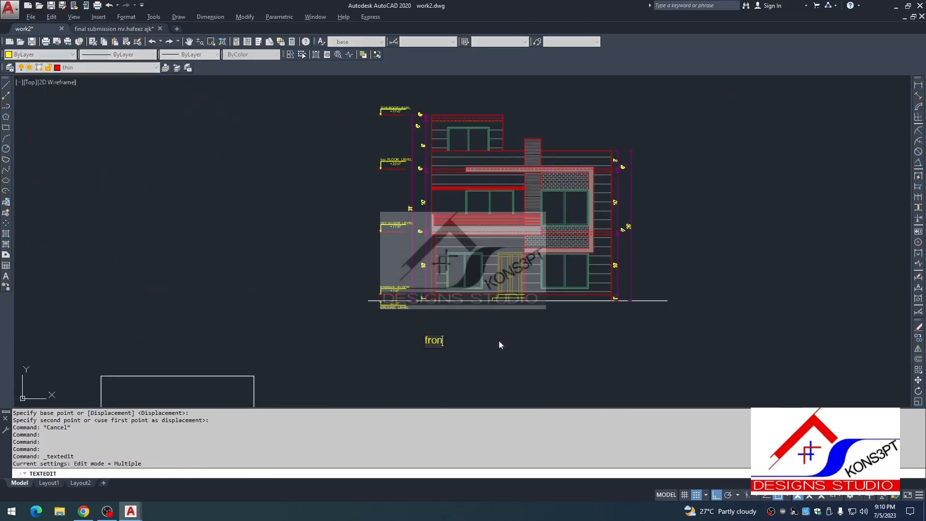
text(t elevation)
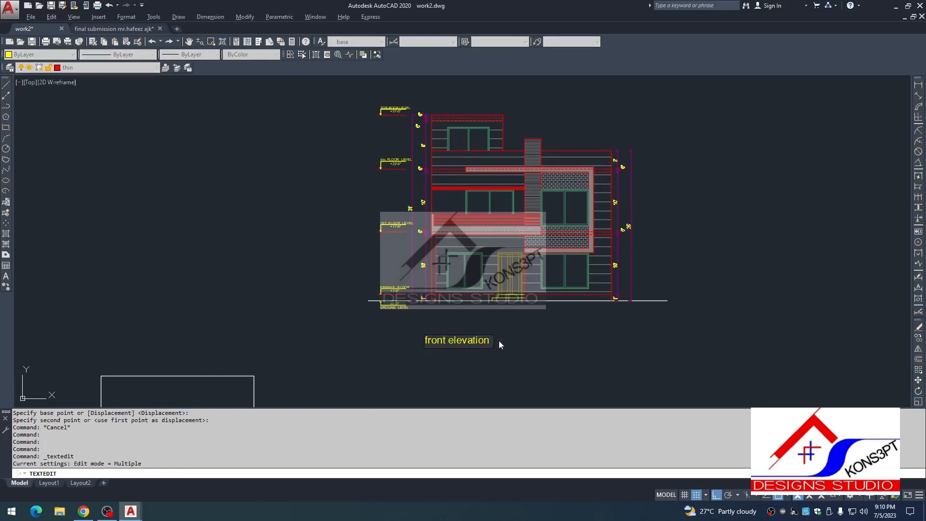
key(ctrl+a)
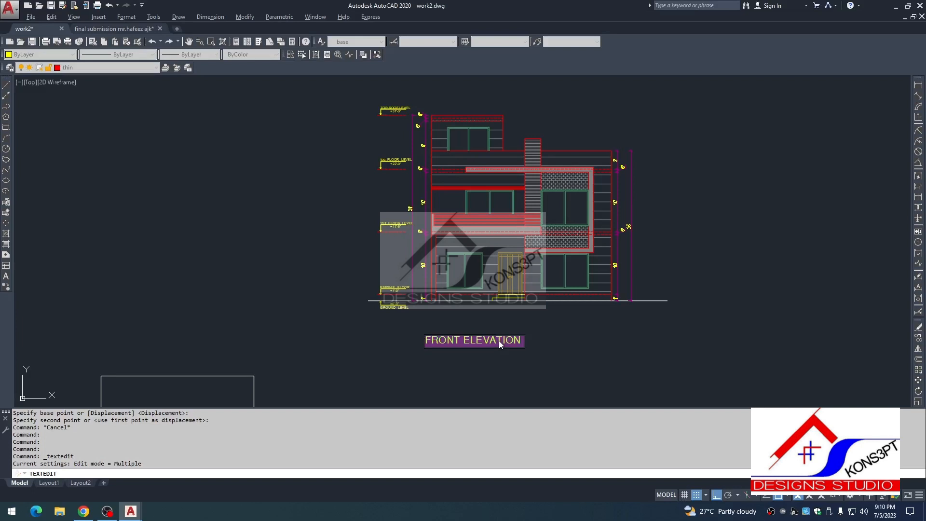
click(602, 347)
key(Escape)
Move the FRONT ELEVATION title straight up so it sits closer beneath the elevation's ground line.
click(501, 326)
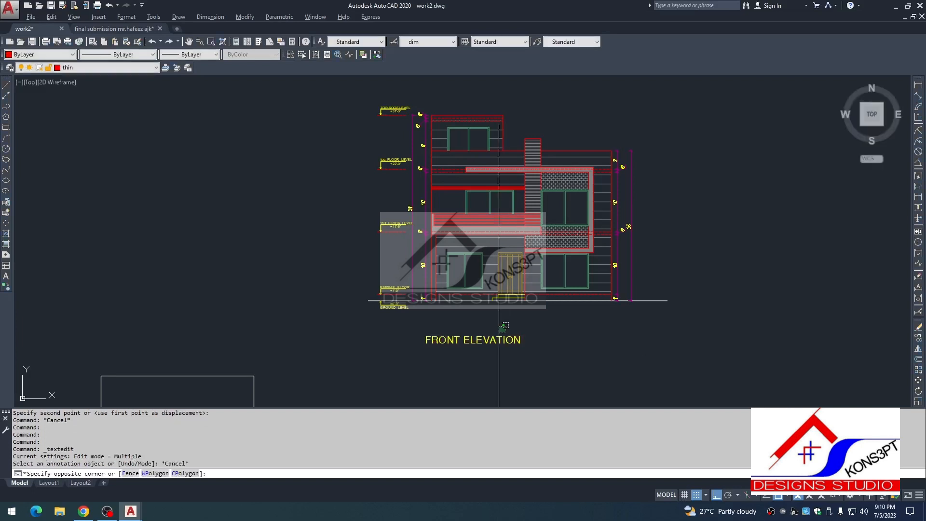
click(475, 348)
text(, m)
click(541, 359)
click(551, 340)
key(Escape)
Shift the FRONT ELEVATION title slightly to the right along the same line beneath the elevation.
click(492, 345)
click(474, 325)
text(, m)
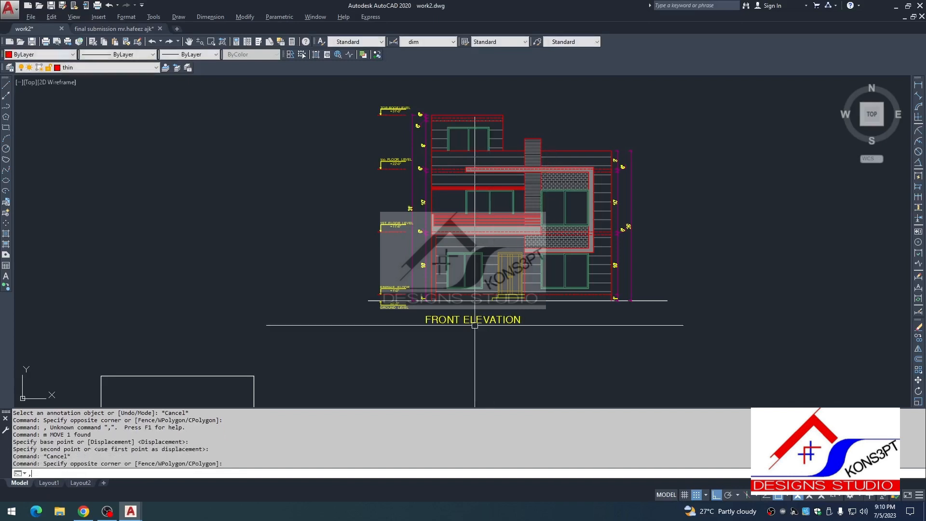
click(474, 320)
key(Escape)
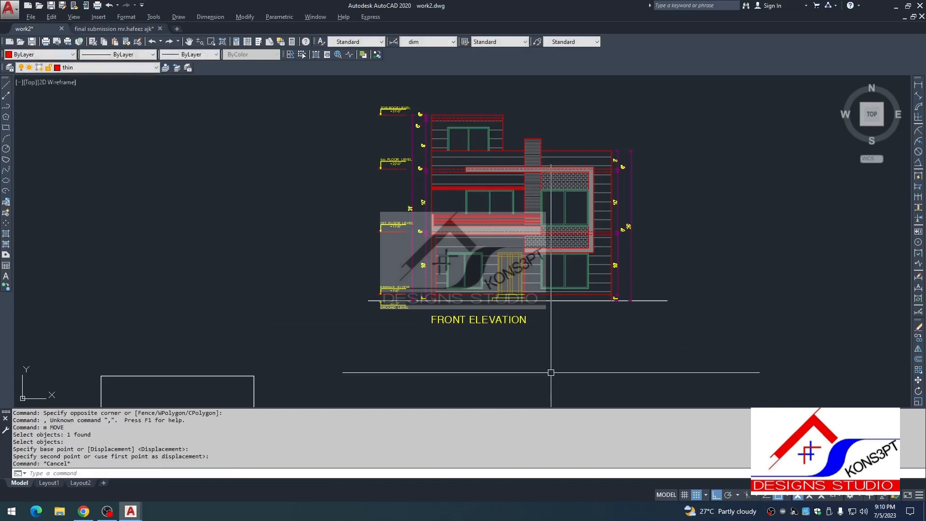
Review the titled front elevation against the first floor and mumty floor plans and the reference picture of the house.
scroll(550, 373, down, 6)
key(Escape)
key(Escape)
key(Escape)
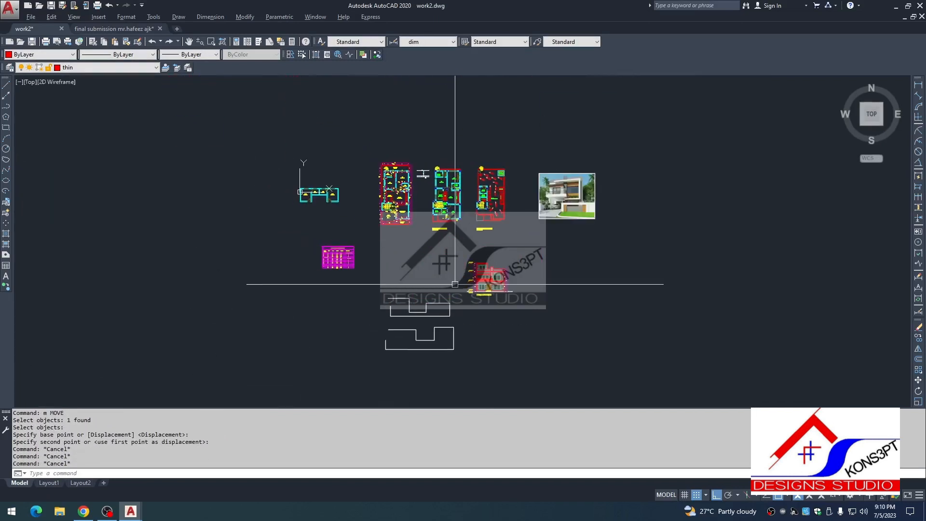
scroll(445, 219, up, 2)
key(Escape)
middle_drag(551, 361, 477, 270)
key(Escape)
scroll(477, 269, up, 4)
key(Escape)
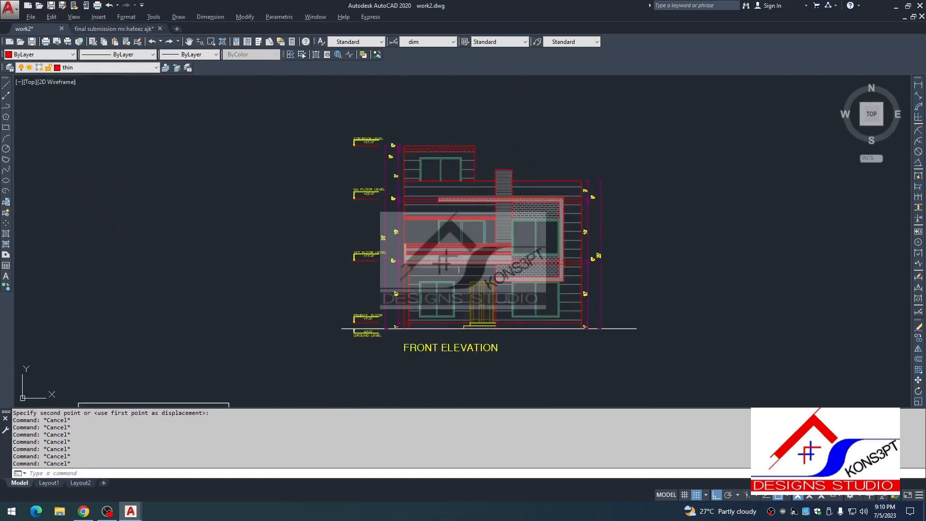
middle_drag(523, 312, 389, 238)
scroll(390, 238, down, 4)
scroll(389, 238, down, 4)
scroll(244, 224, up, 4)
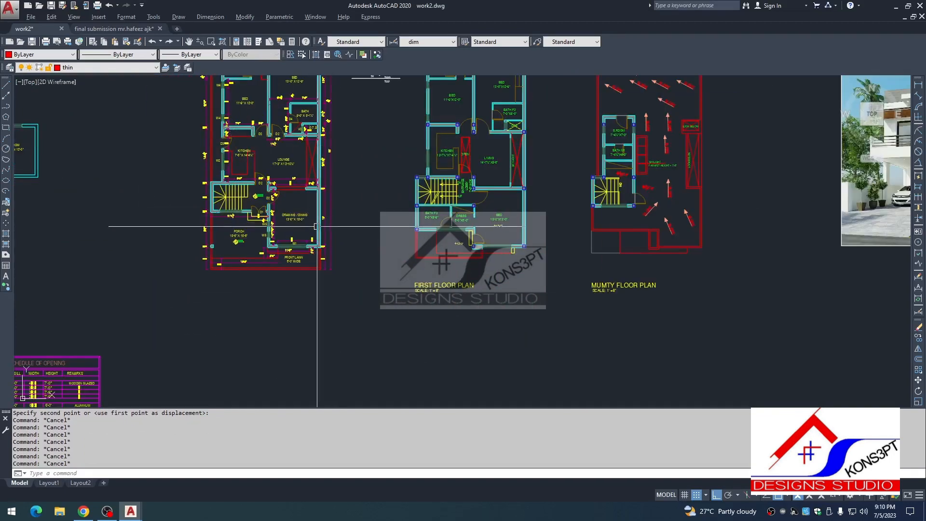
scroll(323, 191, down, 4)
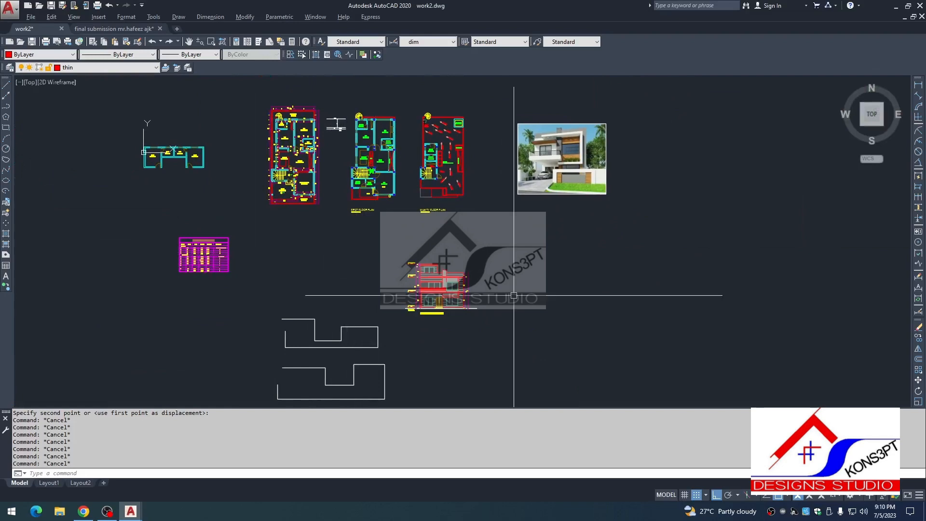
scroll(513, 178, up, 4)
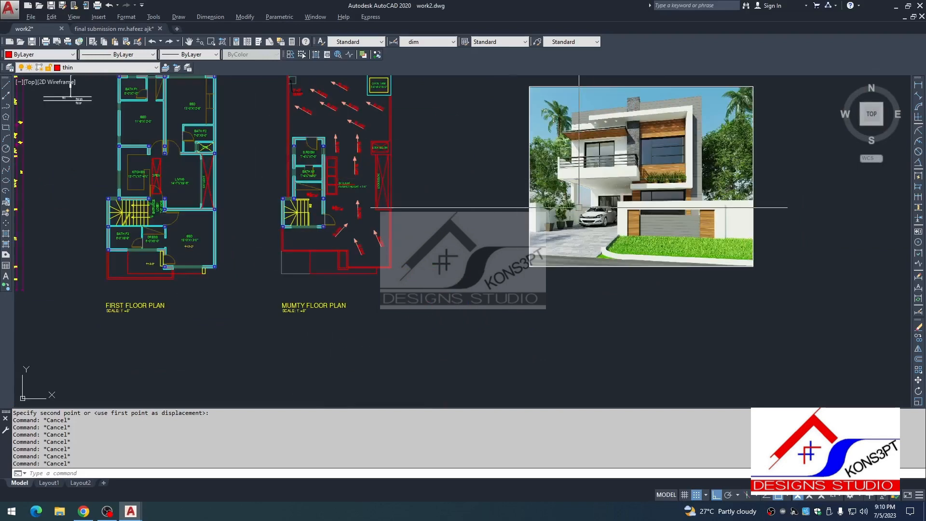
middle_drag(581, 207, 525, 227)
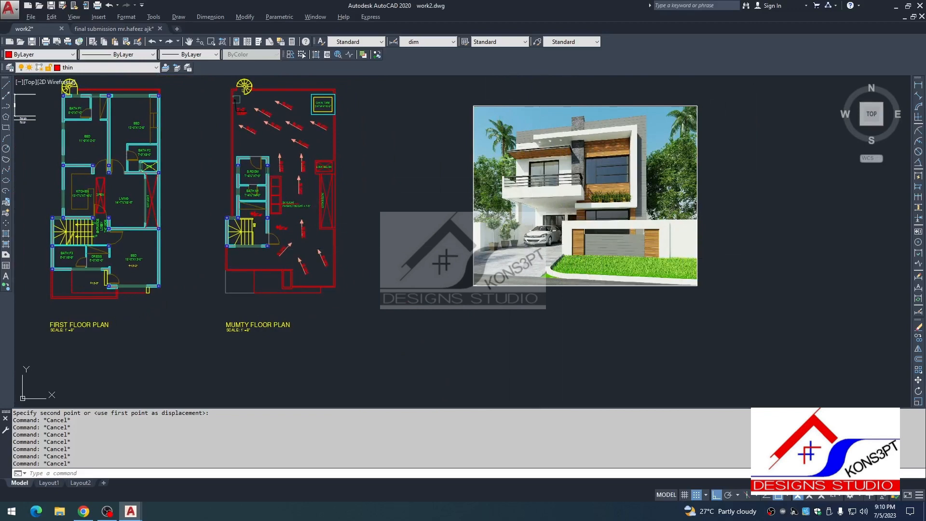
scroll(423, 191, down, 5)
scroll(373, 245, up, 6)
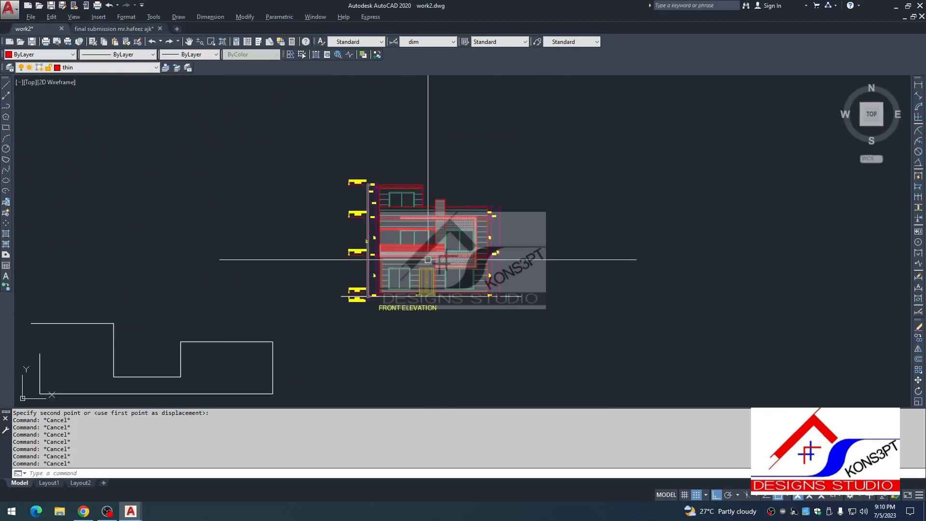